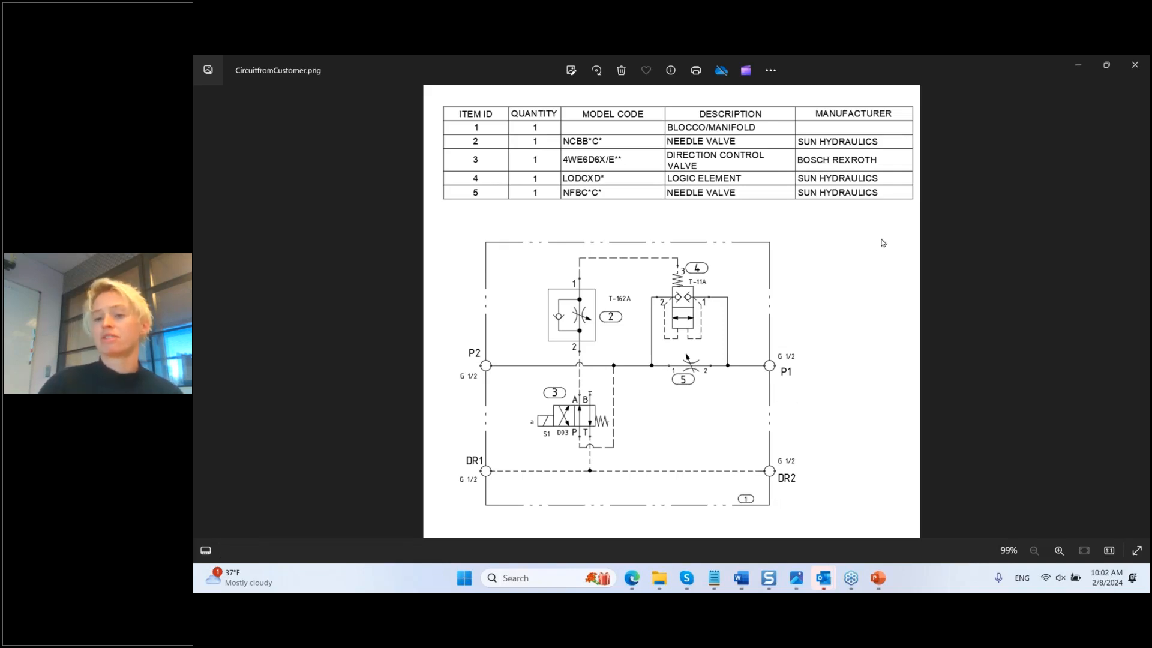
Step: Put away the customer circuit image and webinar slideshow, and dismiss the meeting reminder
click(1076, 64)
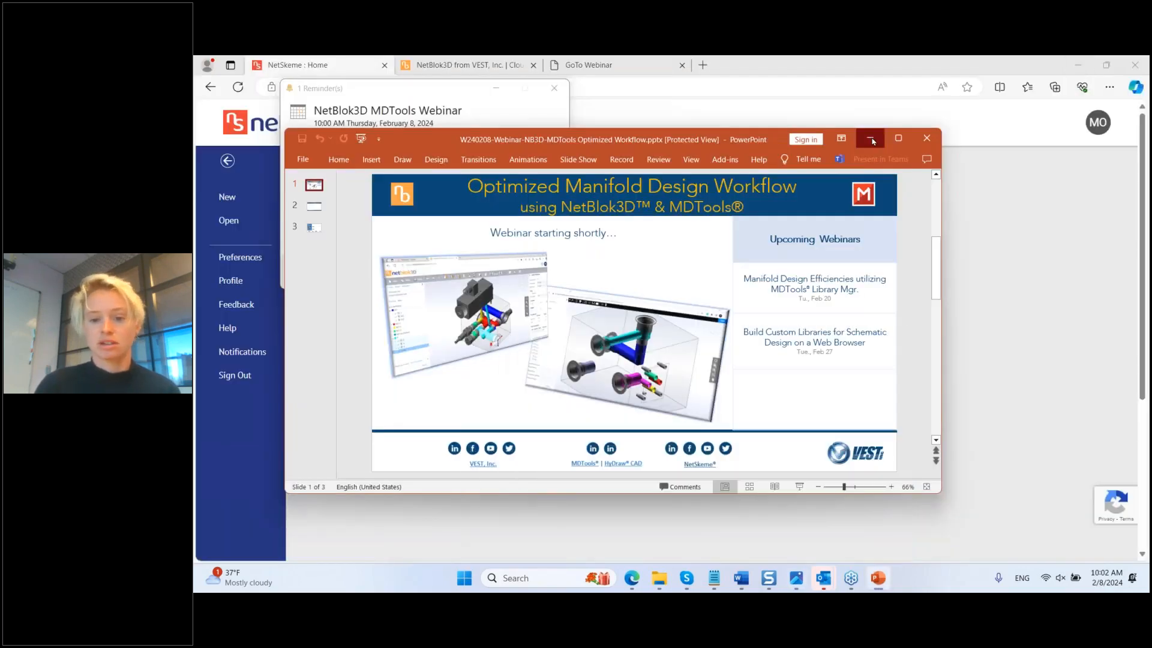
click(870, 139)
click(553, 88)
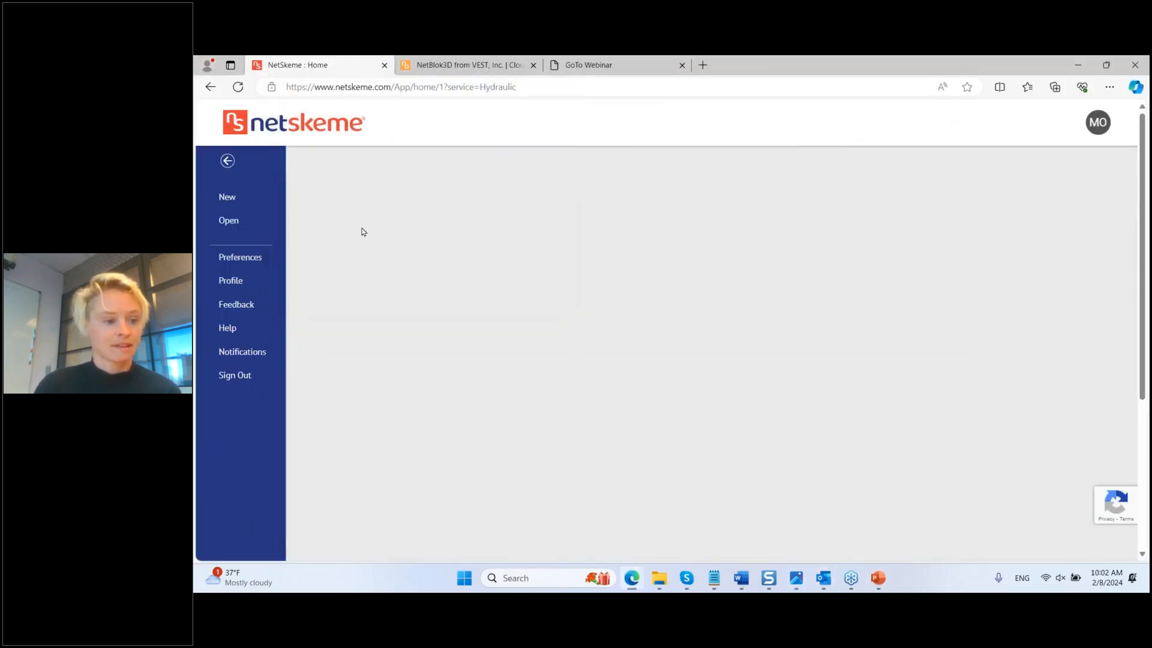
Step: Start a new drawing from the A3 template, discarding unsaved changes
click(233, 206)
click(686, 355)
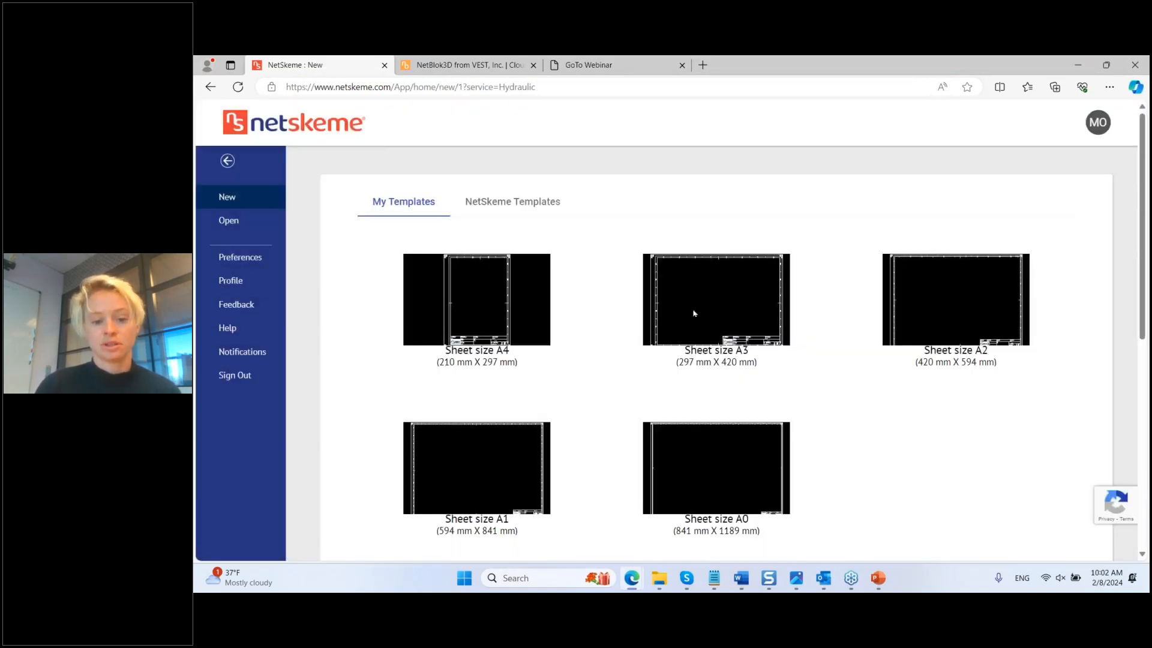
click(539, 204)
click(720, 324)
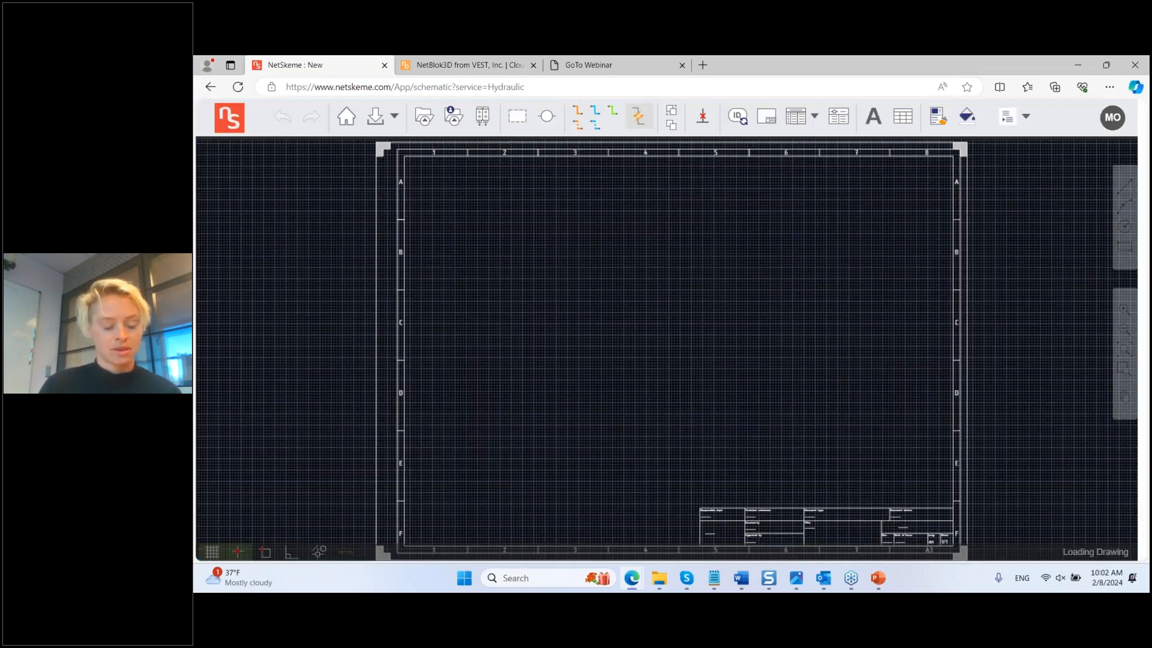
Step: Turn off the grid and draw the rectangular manifold outline, labelled 1
click(211, 551)
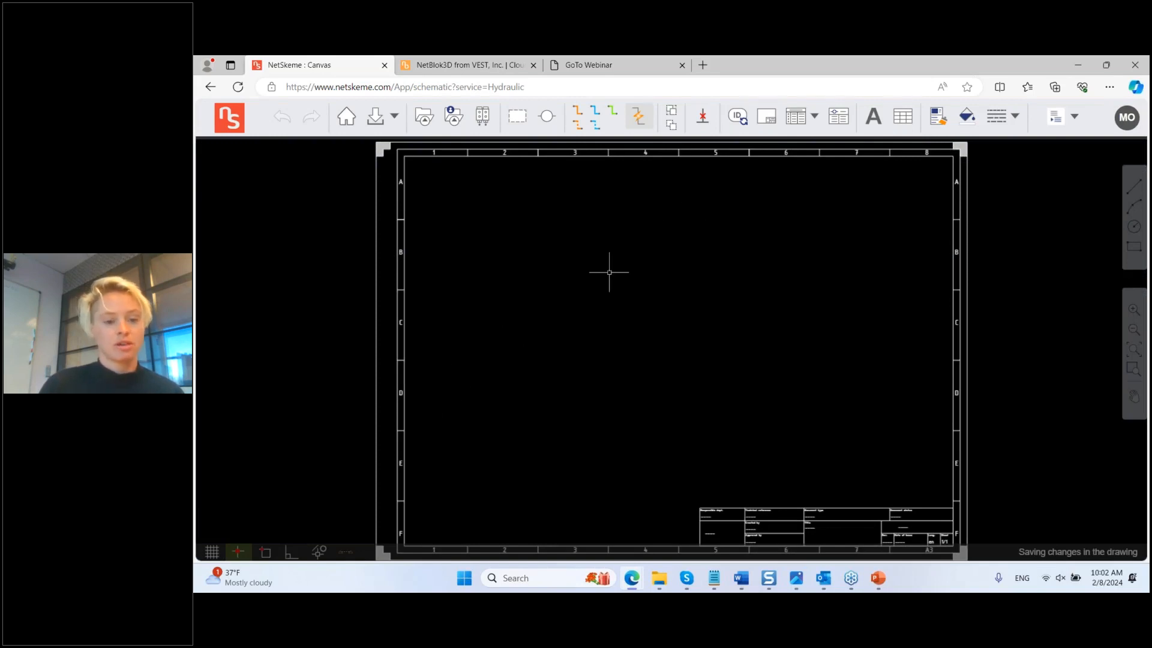
click(517, 115)
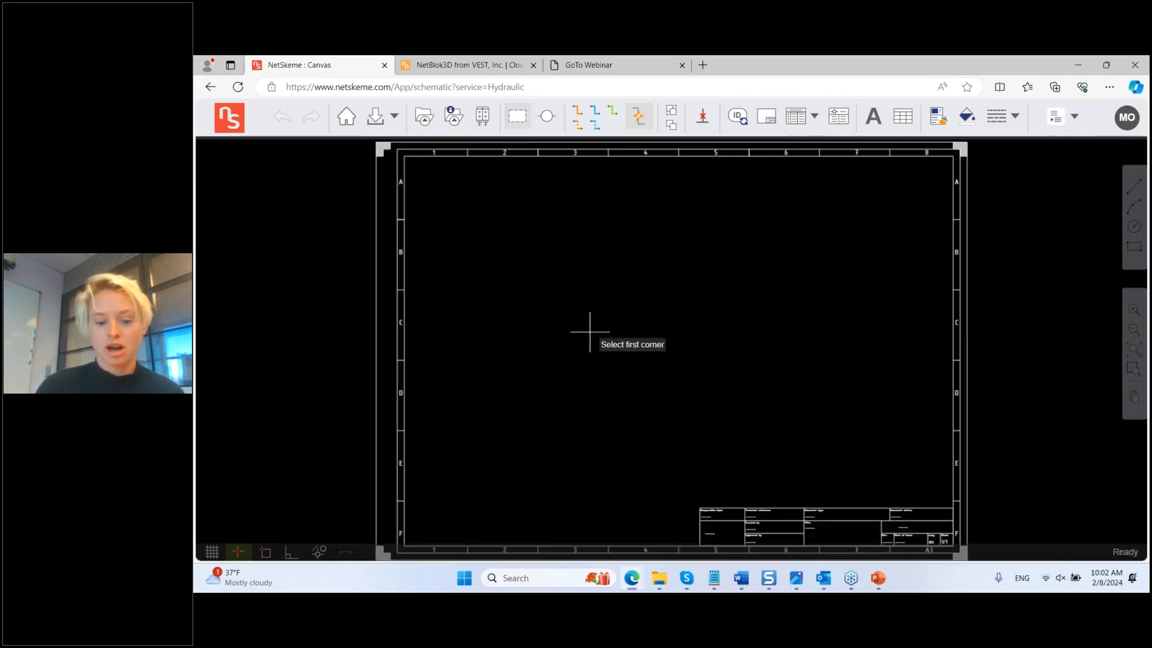
click(559, 309)
click(744, 436)
scroll(645, 415, up, 3)
scroll(664, 402, down, 1)
middle_drag(675, 348, 658, 354)
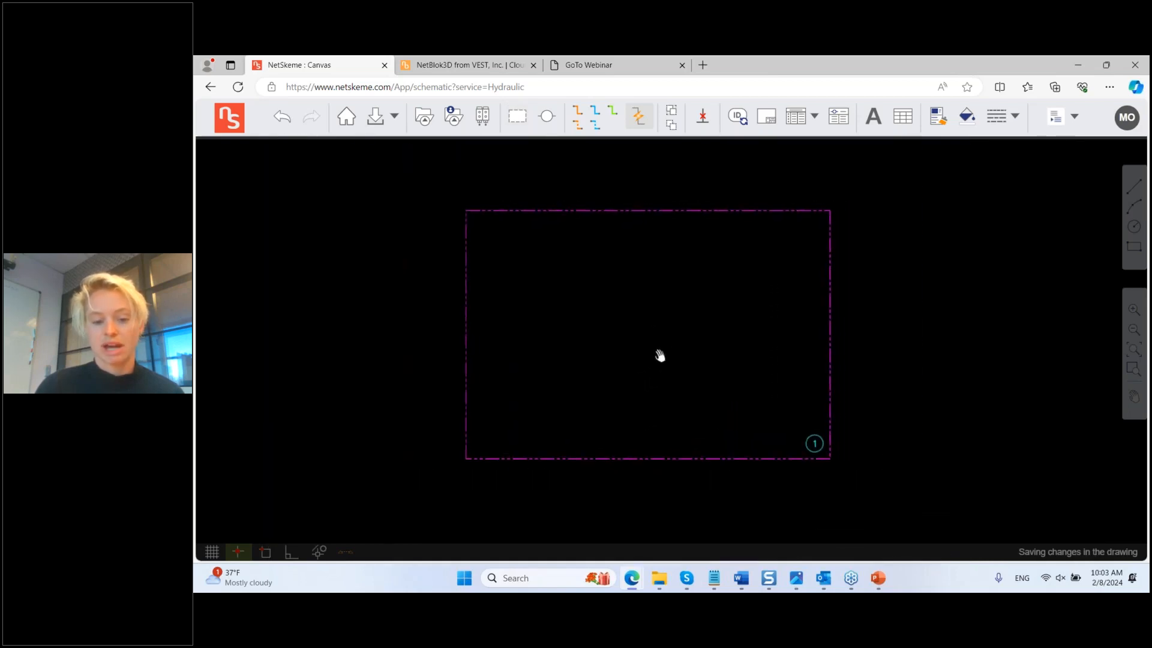
Step: Open the symbol library and filter manufacturers to only Bosch Rexroth and Sun Hydraulics
click(423, 116)
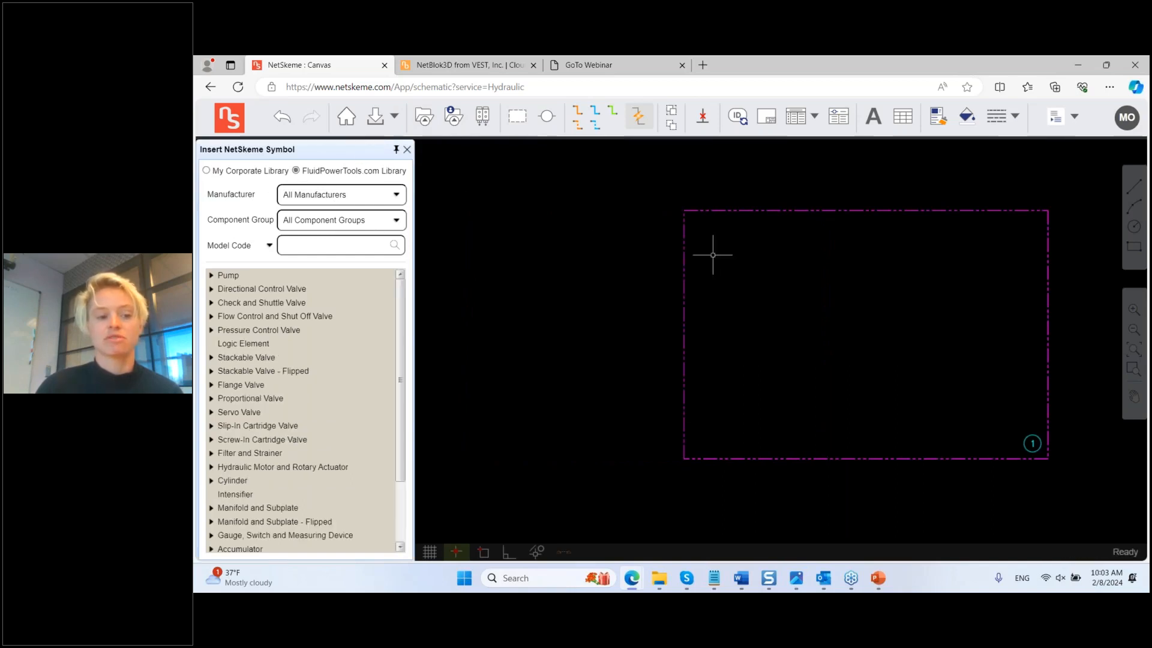
middle_drag(776, 293, 621, 301)
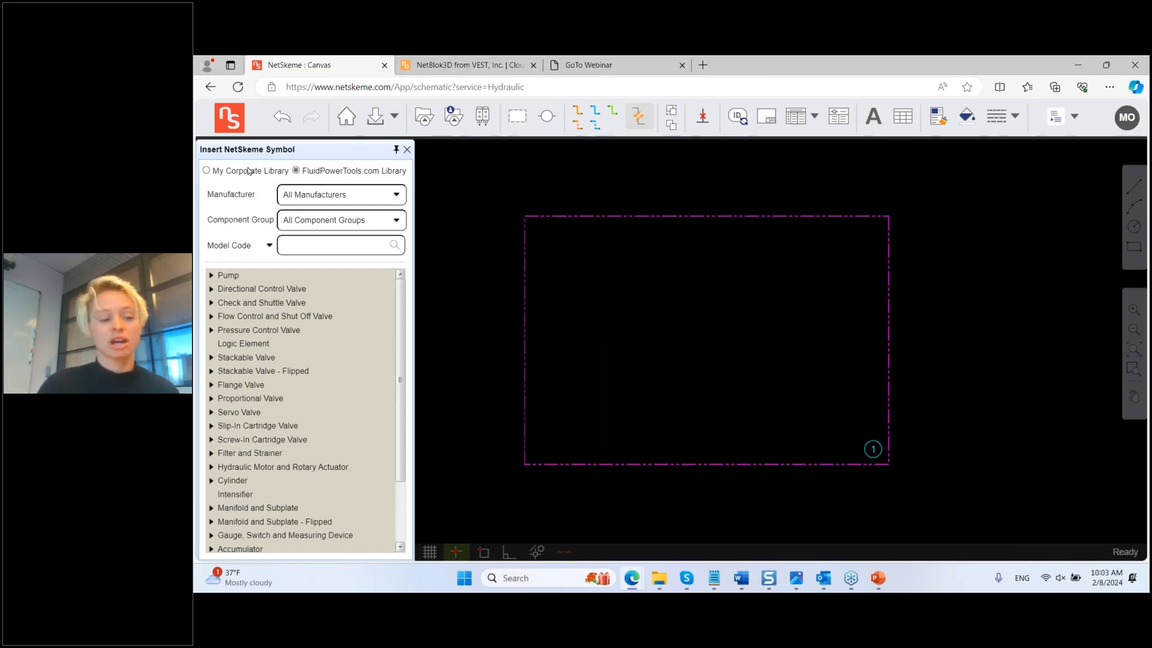
click(393, 200)
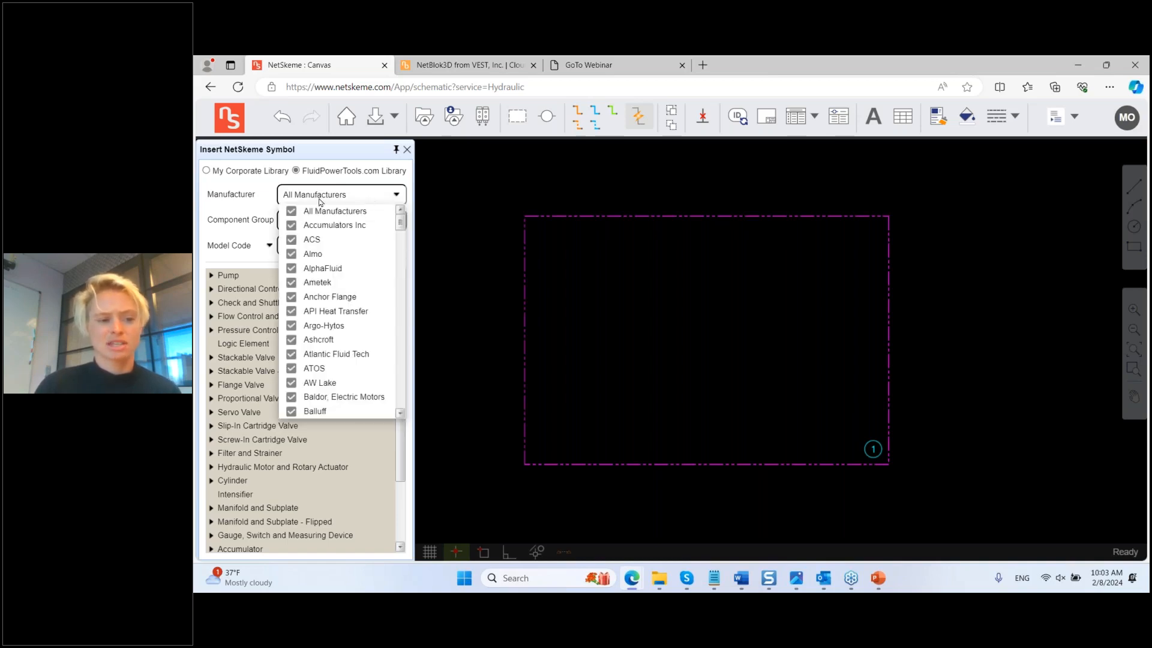
click(291, 212)
scroll(317, 348, down, 5)
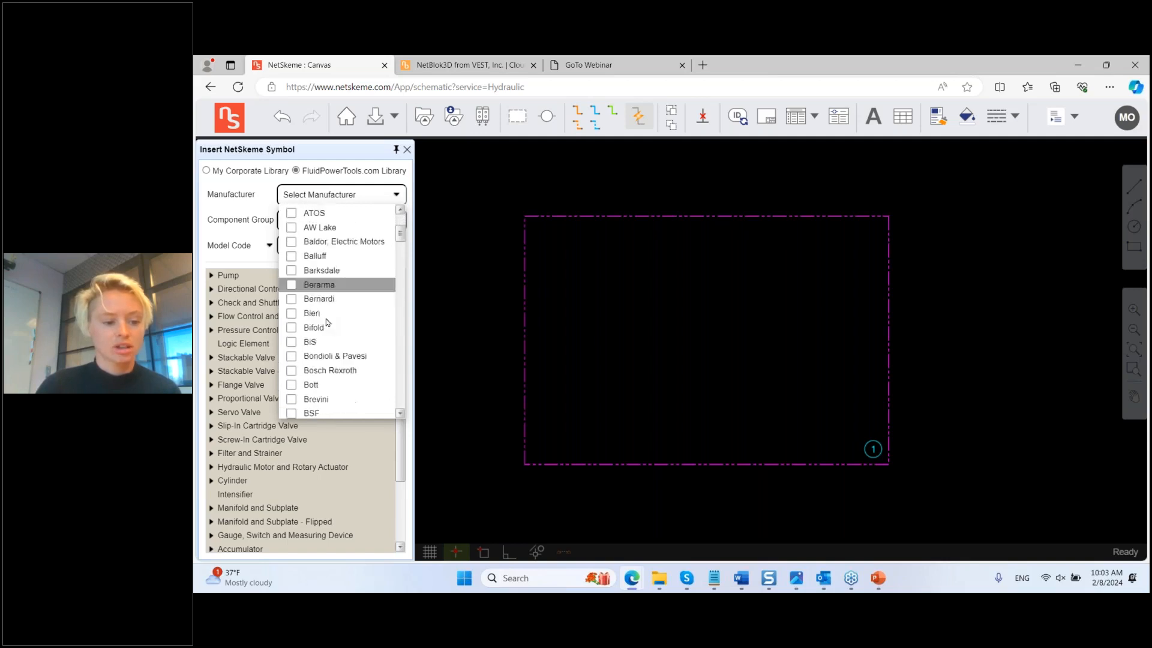
click(324, 331)
scroll(351, 334, down, 5)
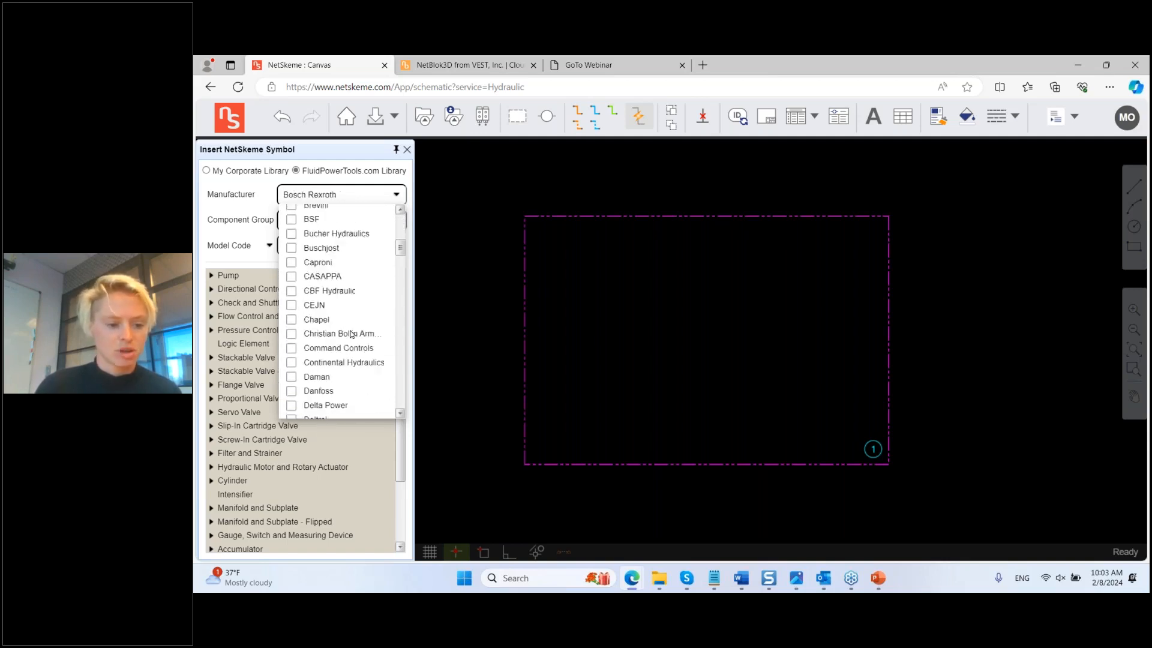
scroll(352, 334, down, 5)
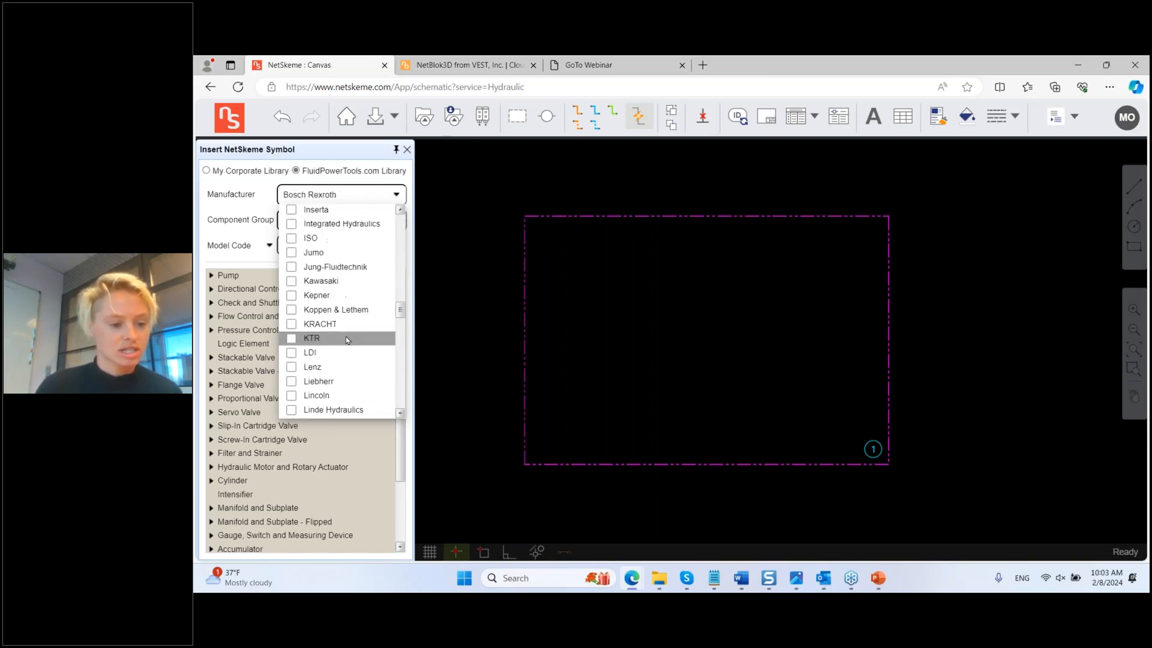
scroll(341, 345, down, 5)
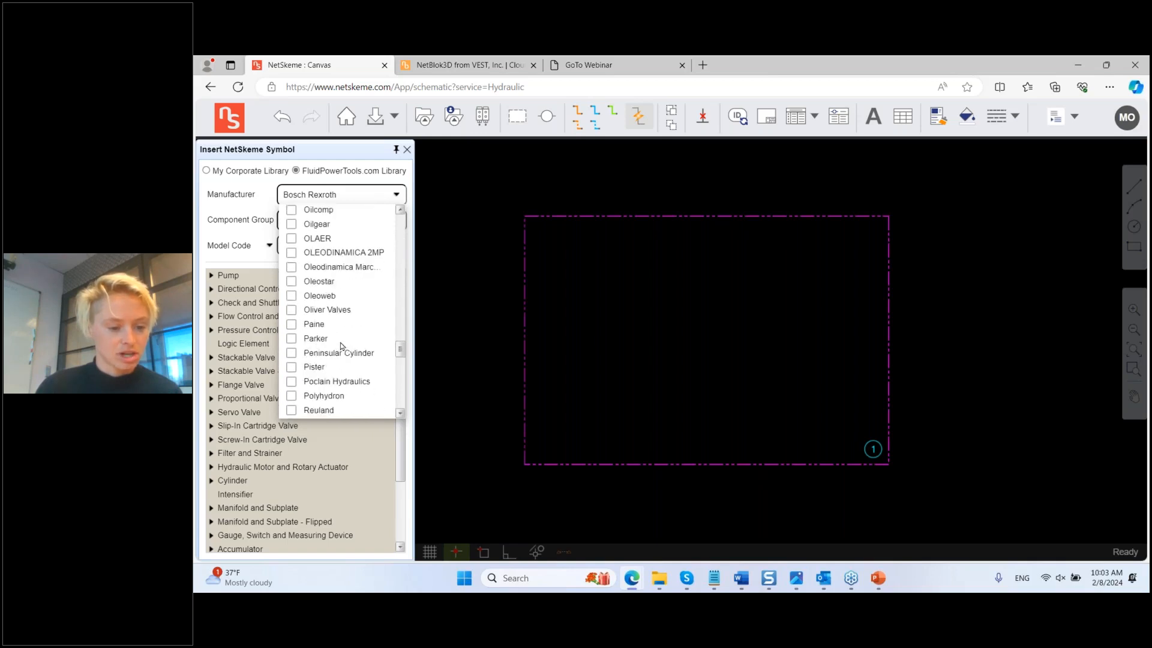
scroll(342, 347, down, 5)
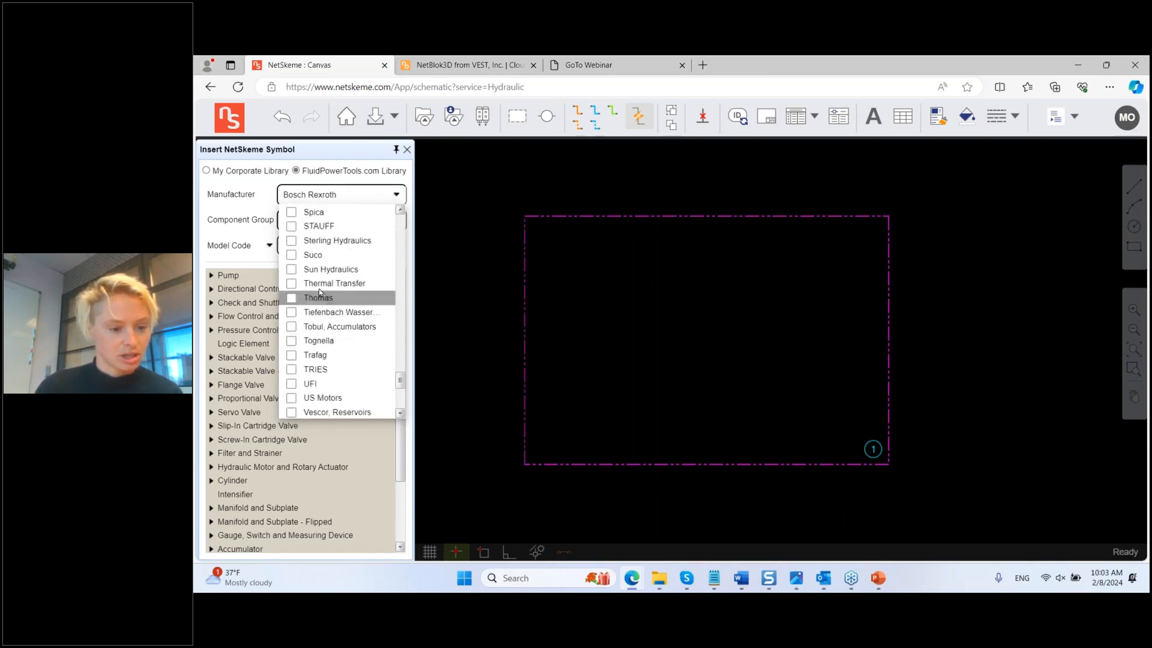
click(292, 270)
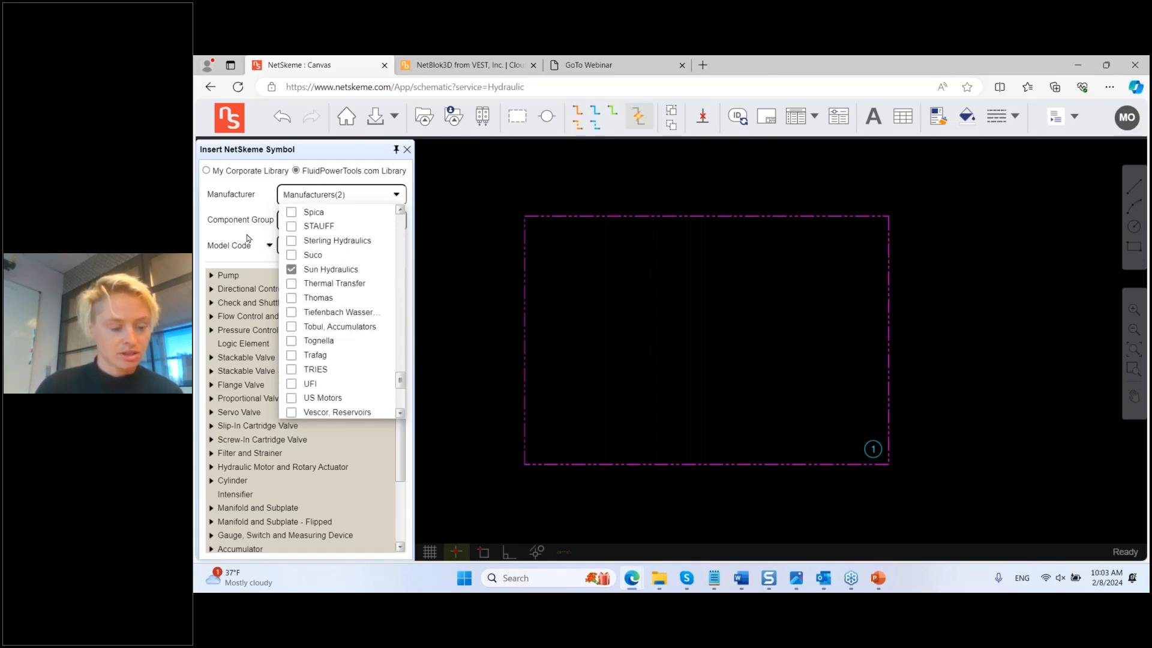
click(248, 239)
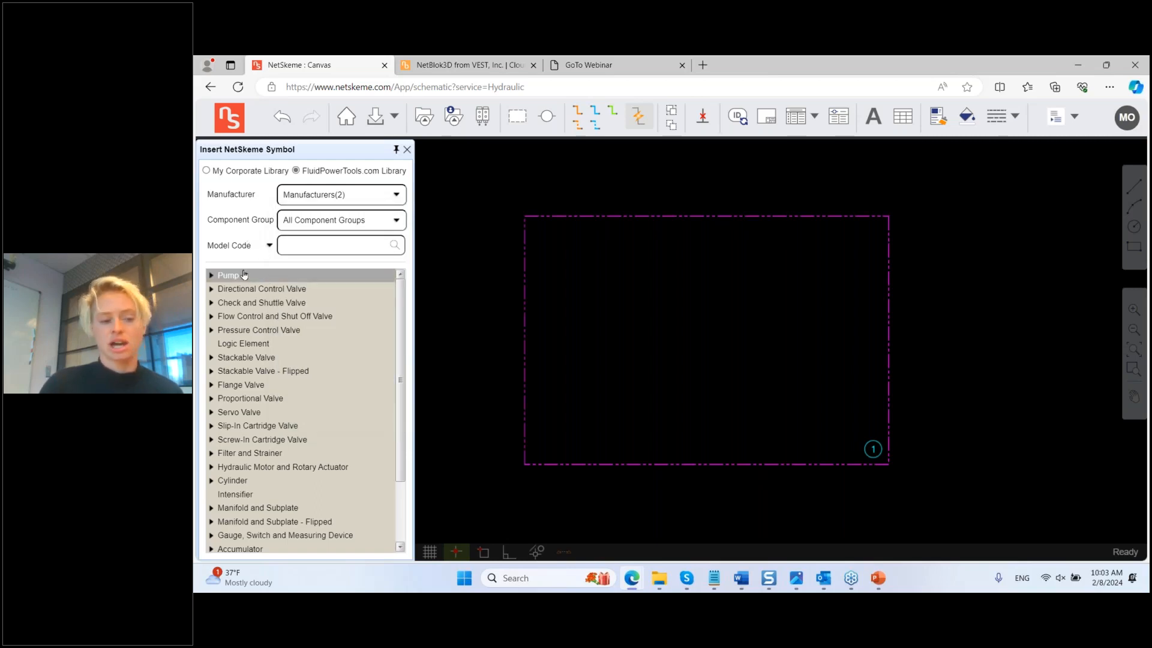
Step: Expand Screw-In Cartridge Valve > Flow Control in the symbol library
click(211, 443)
scroll(252, 402, down, 1)
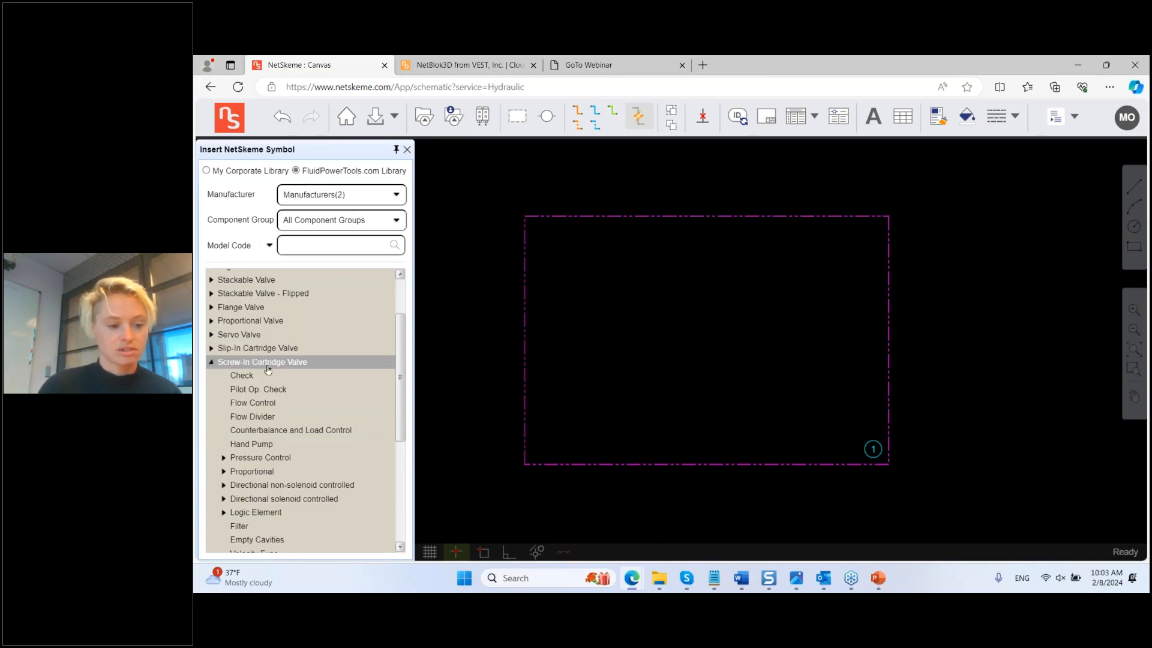
click(273, 405)
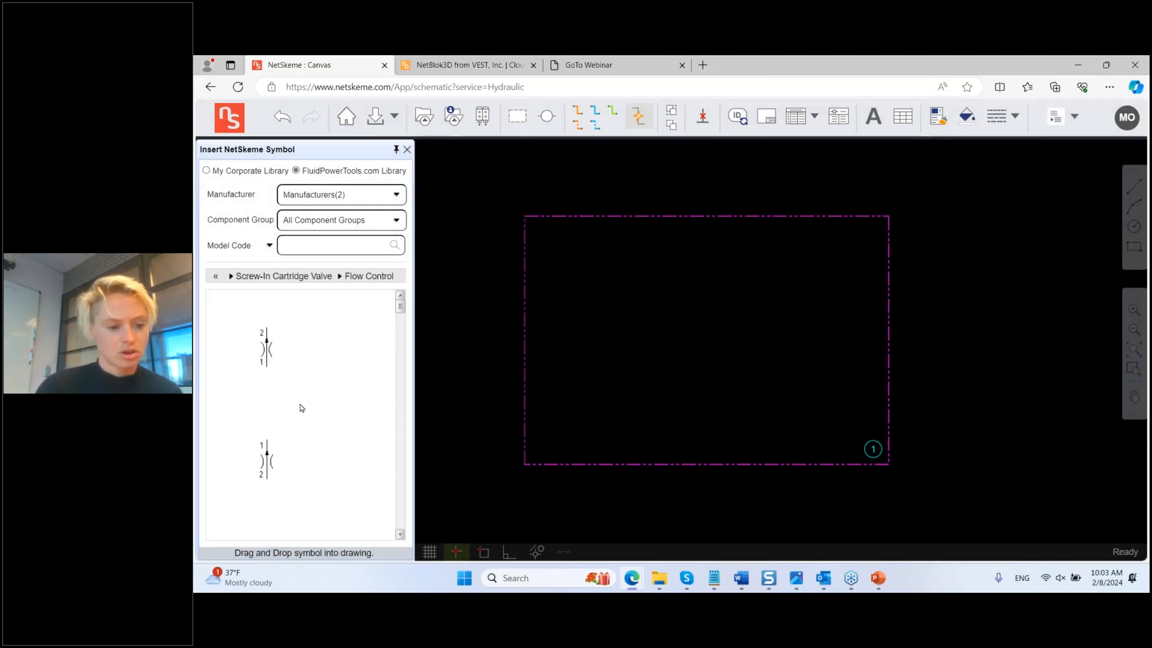
scroll(299, 411, down, 1)
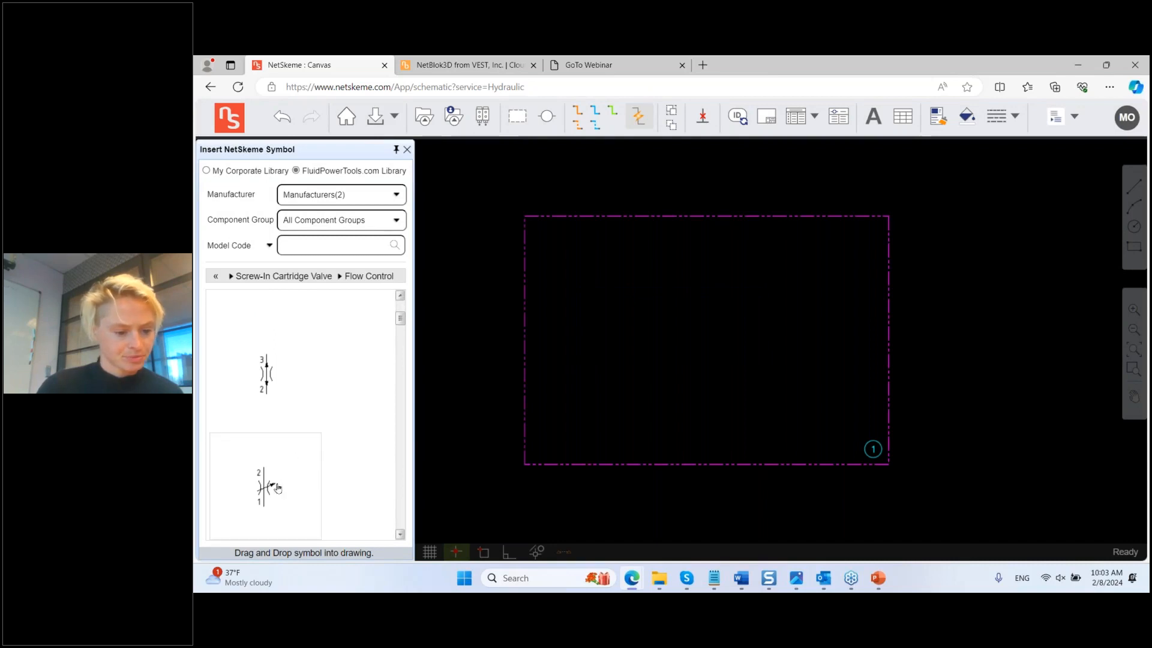
Step: Compare with the customer image, then place the adjustable flow-control symbol inside the outline
click(795, 577)
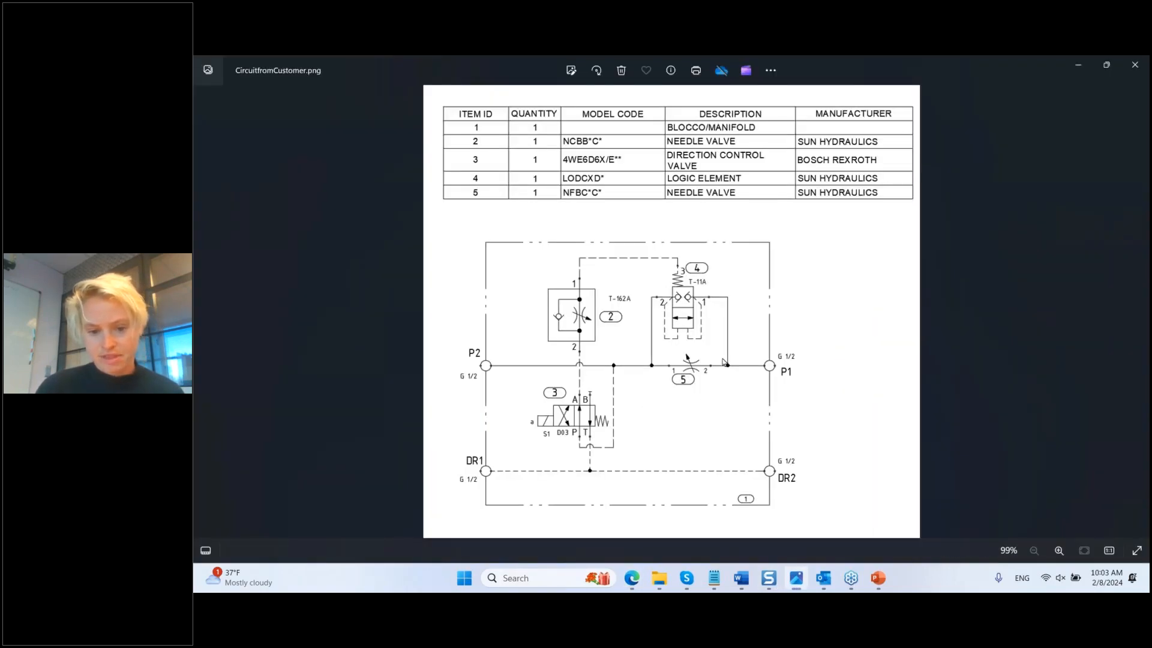
click(1079, 66)
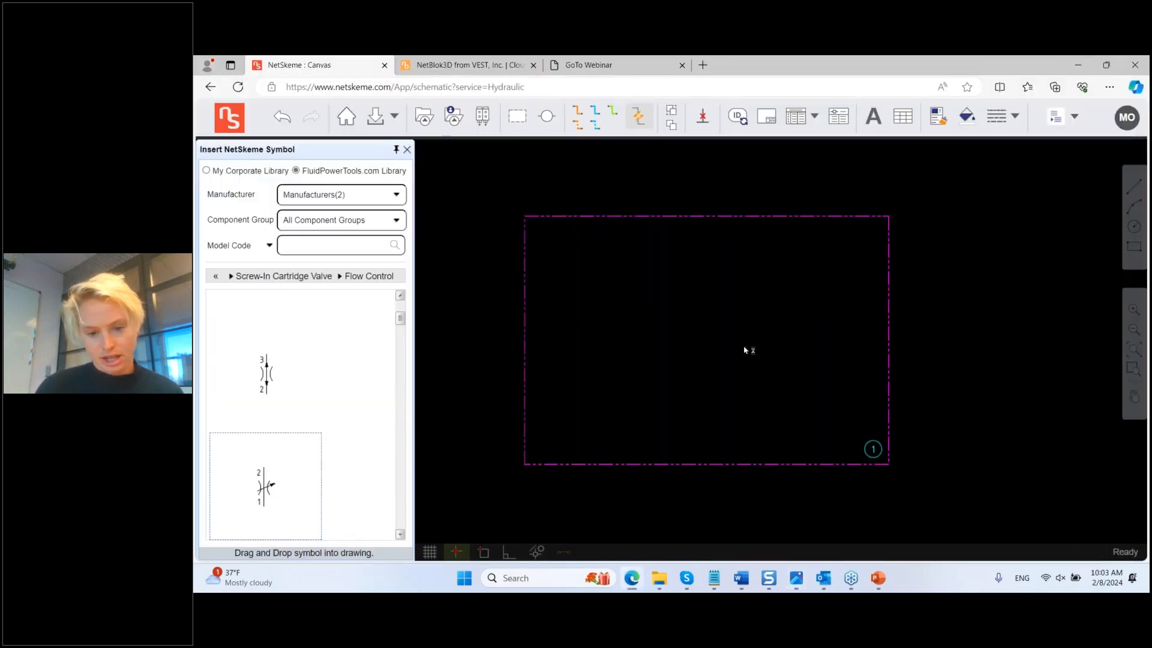
click(773, 343)
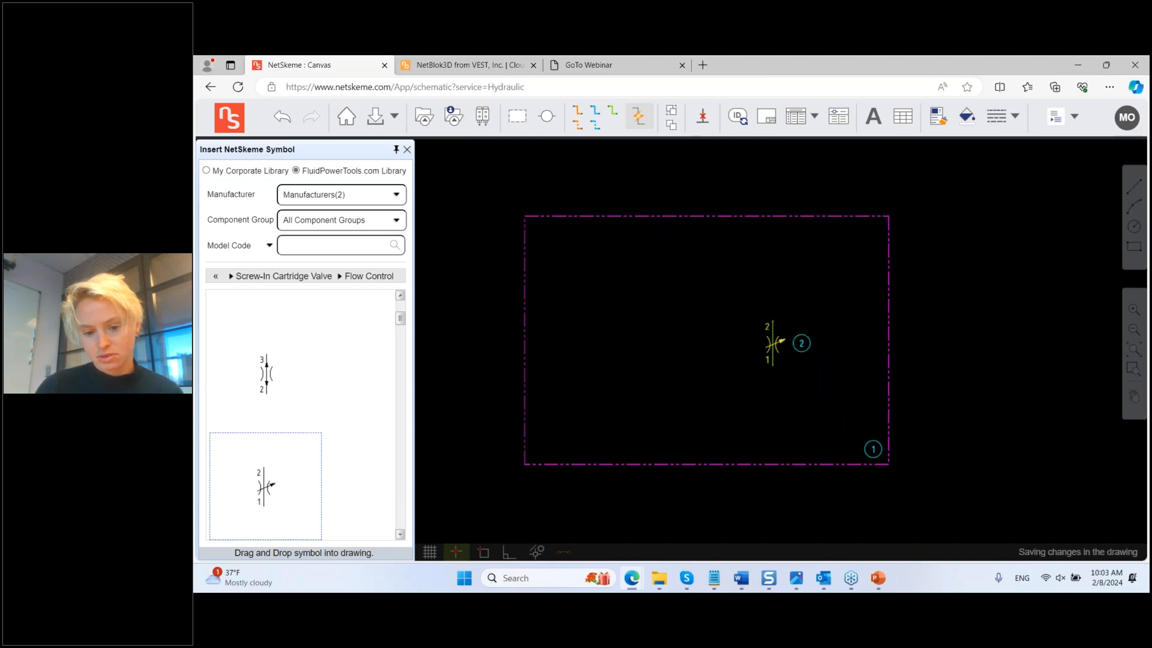
Step: Turn symbol 2 horizontal and link it to Sun Hydraulics model NFCCLCN (T-13A, 345 bar)
right_click(773, 343)
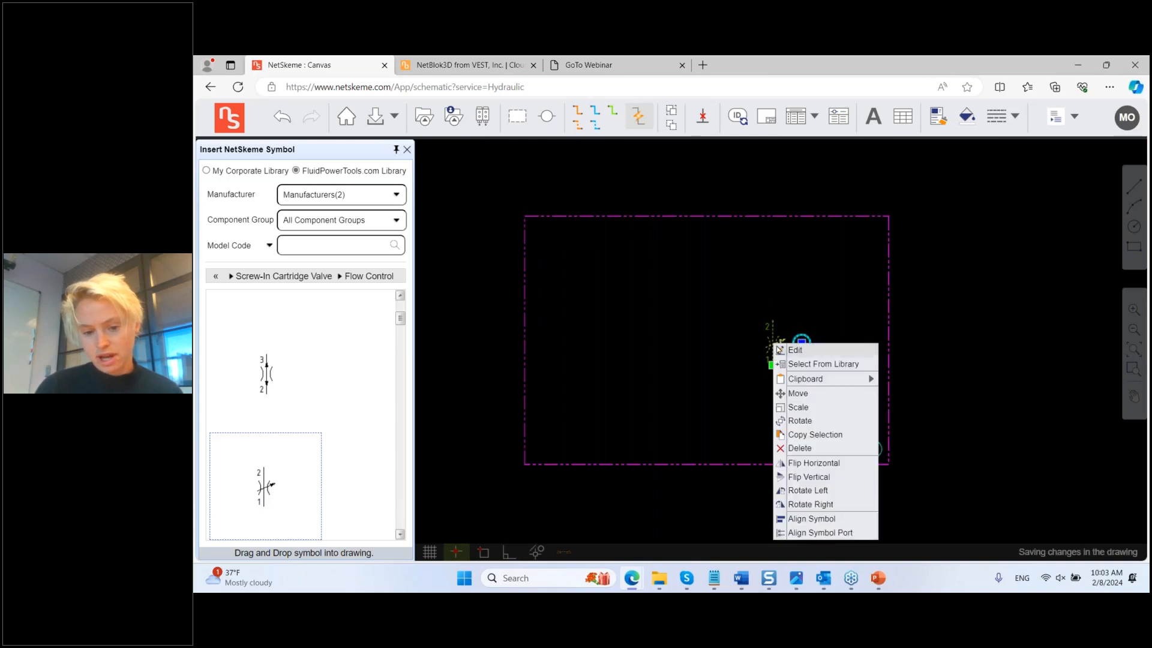
click(824, 505)
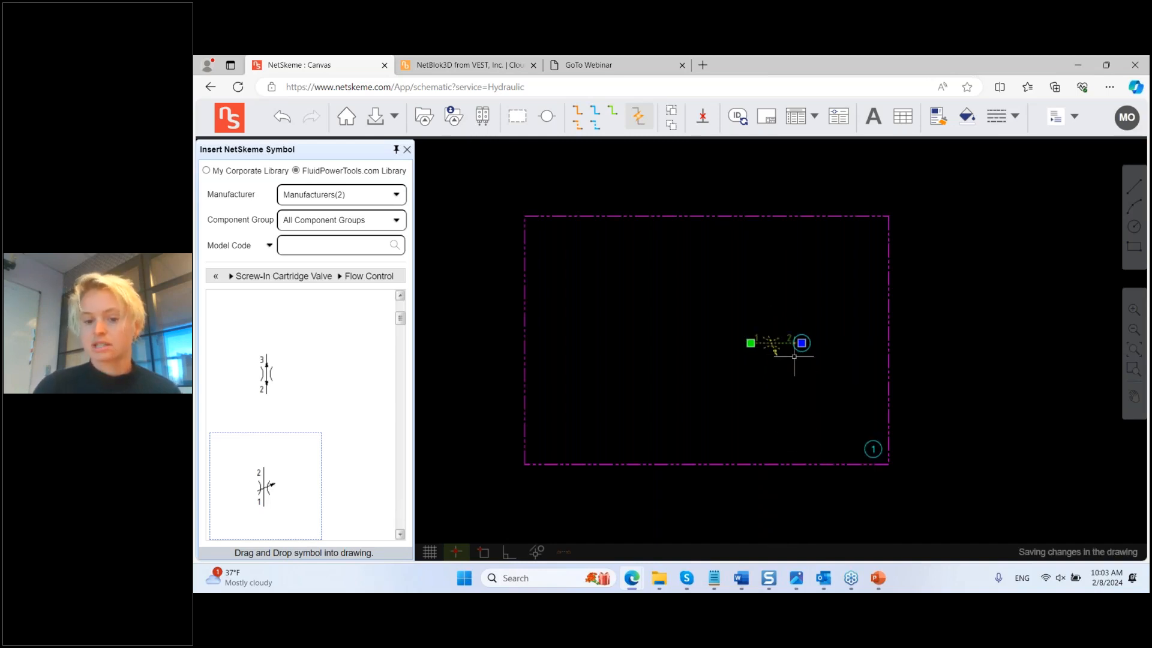
right_click(769, 342)
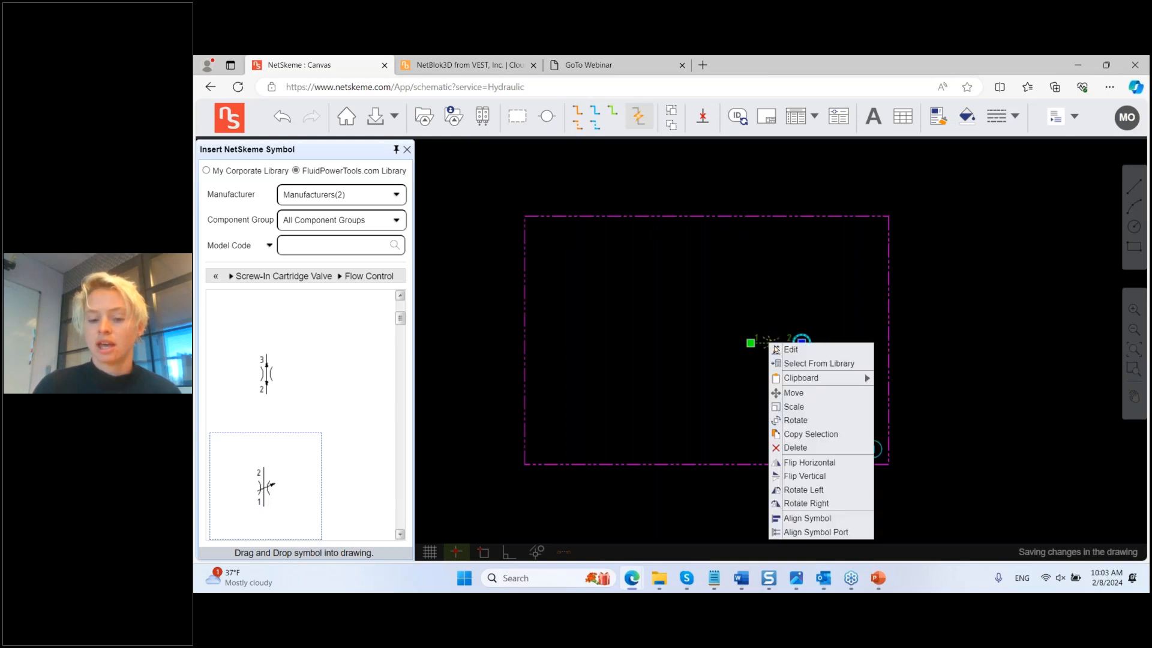
click(816, 364)
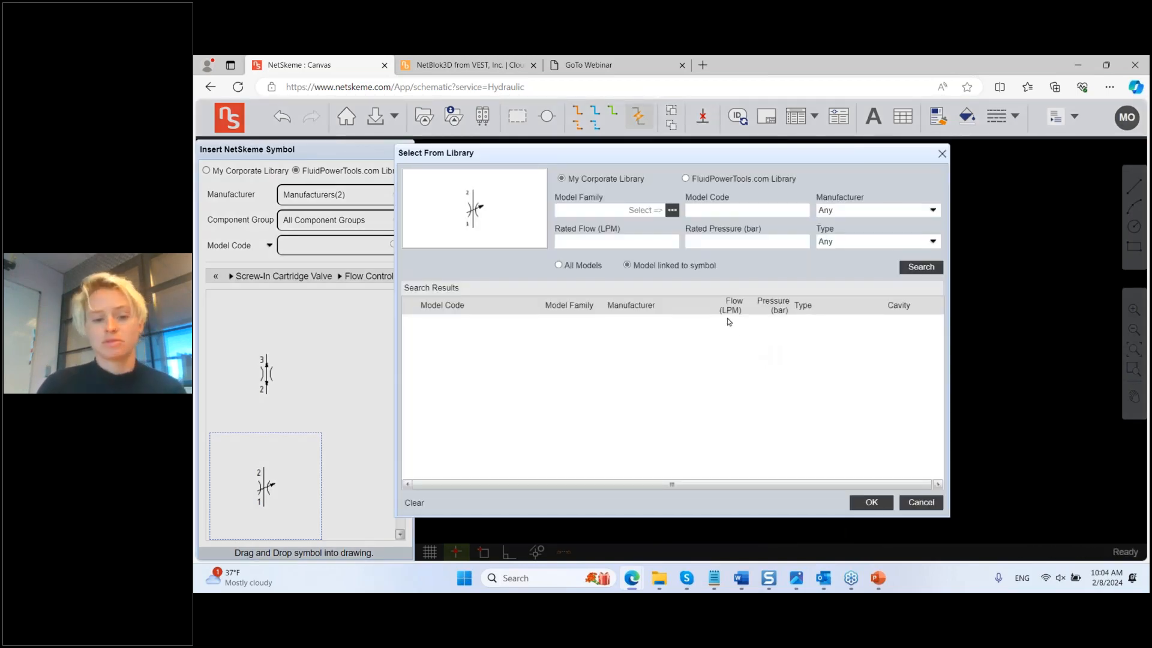
click(875, 210)
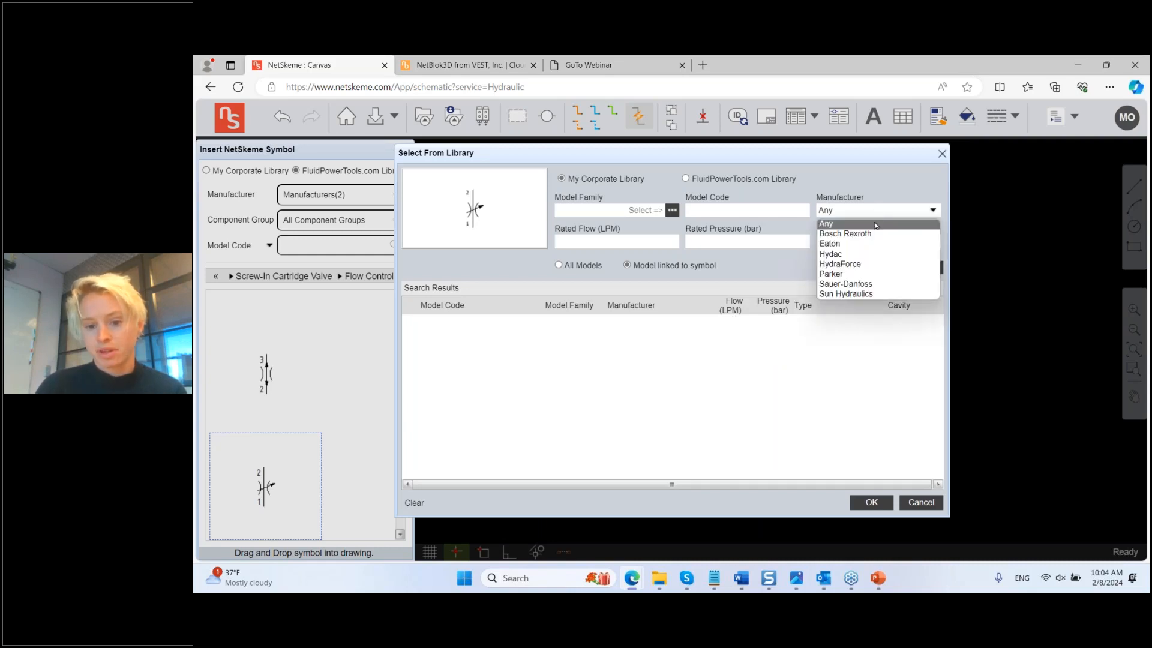
click(873, 293)
click(908, 269)
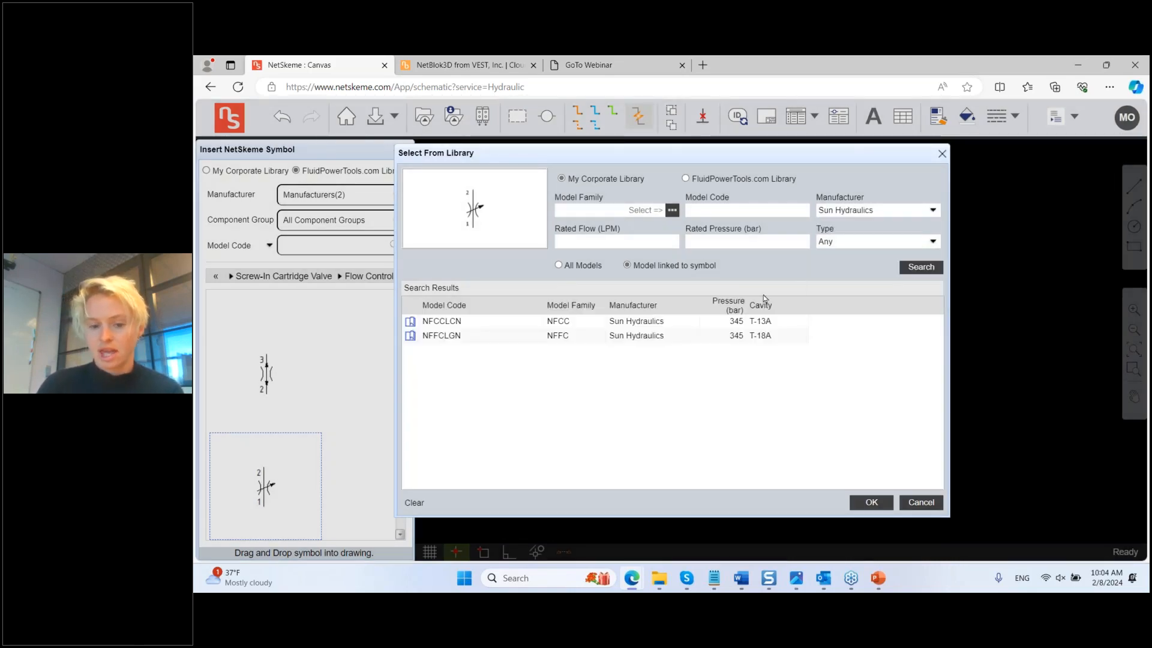
click(755, 323)
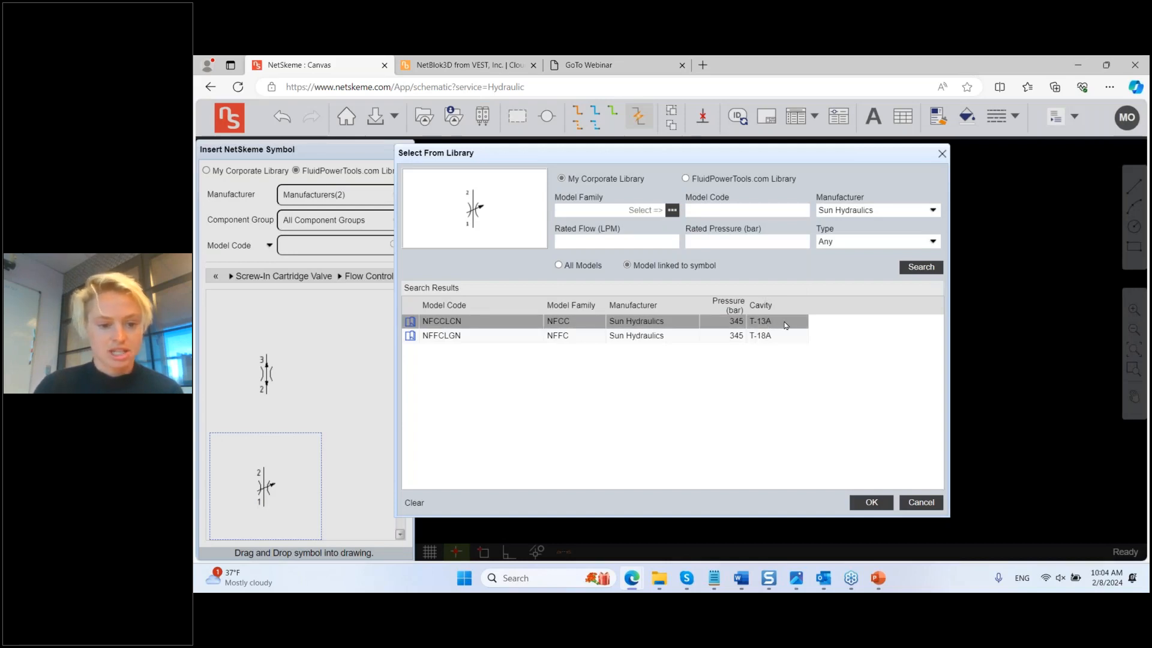
click(786, 322)
click(882, 507)
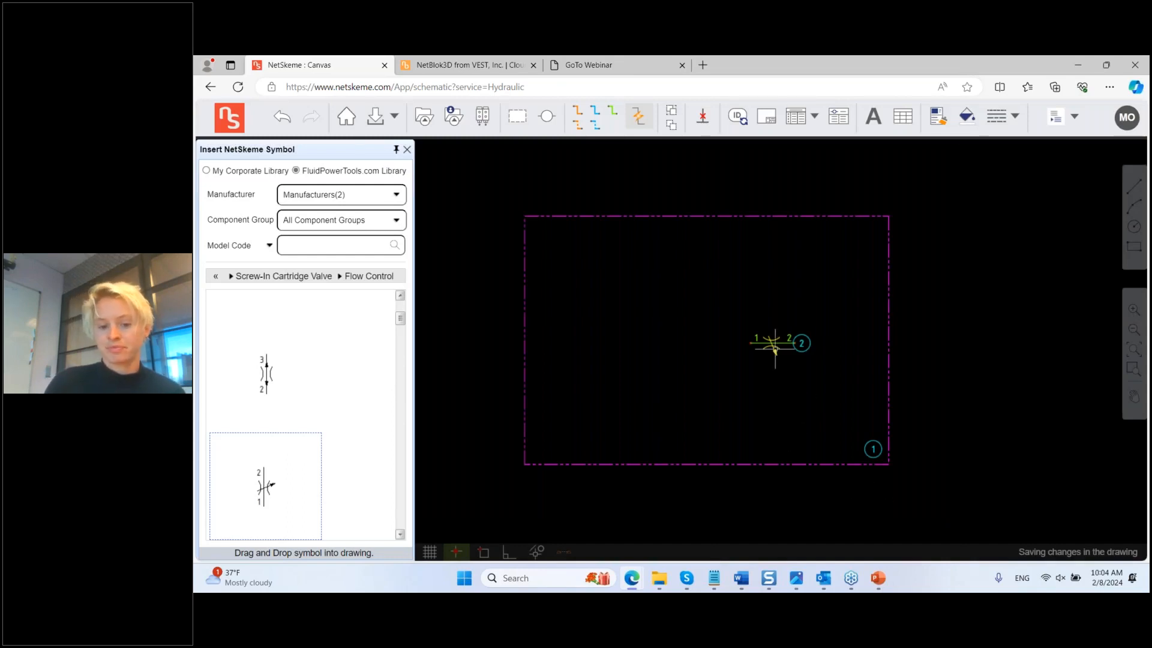
right_click(773, 344)
click(795, 350)
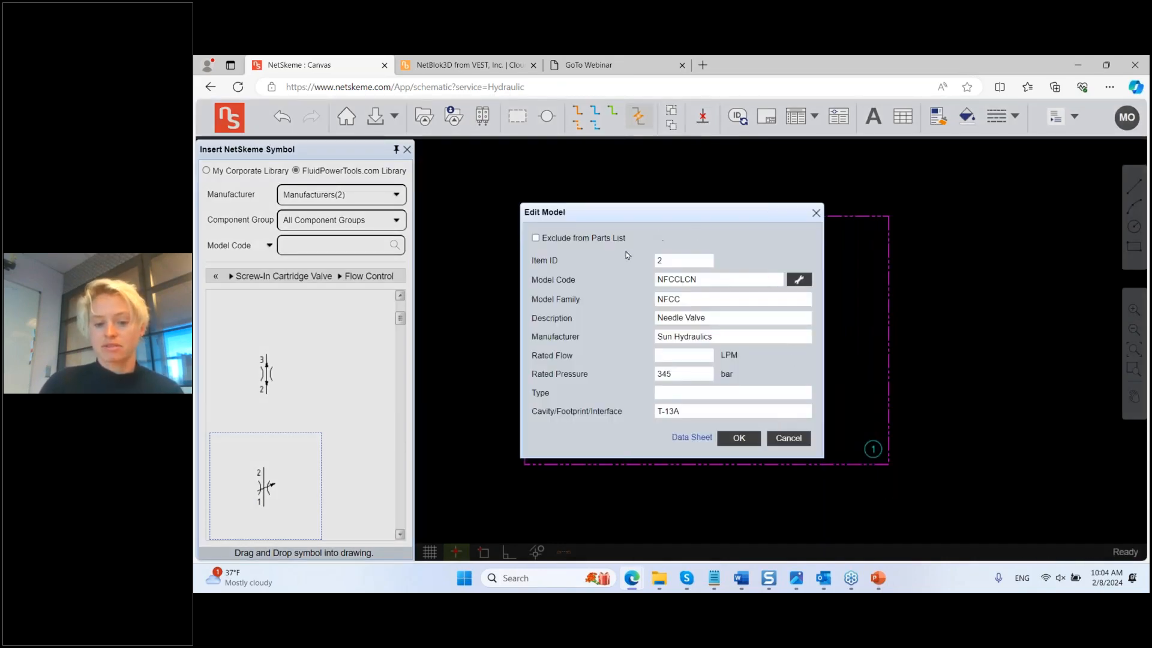
click(740, 439)
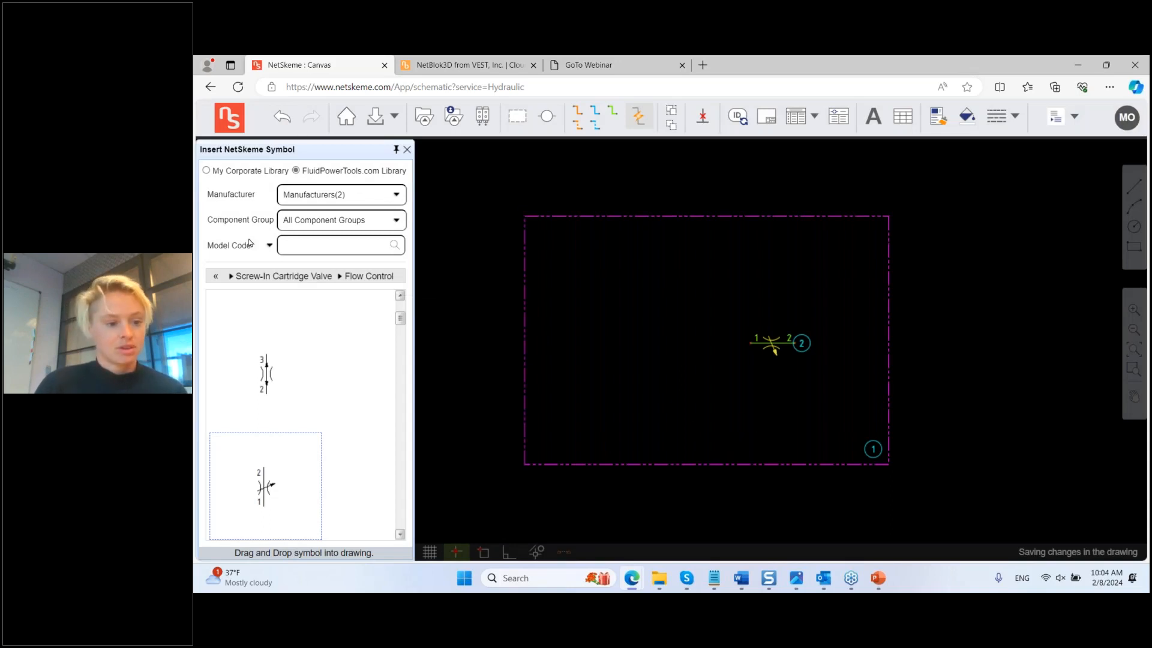
Step: Search model code 4WE6D6X* and place the 4WE6D6X/E** directional valve as symbol 3
click(231, 275)
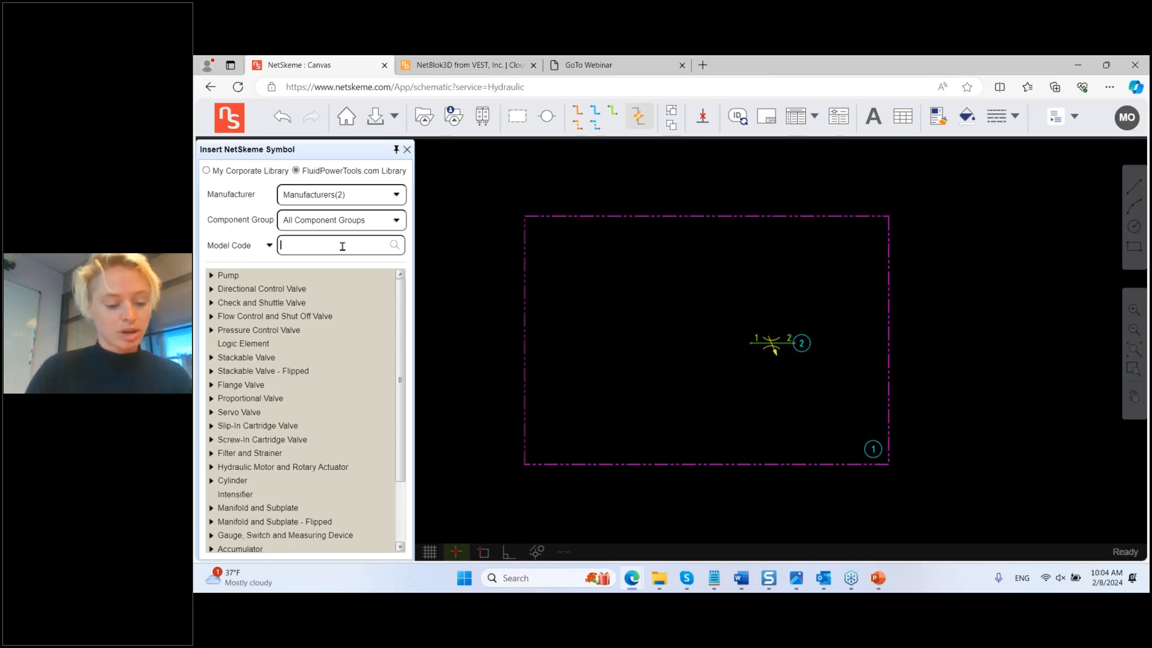
text(4)
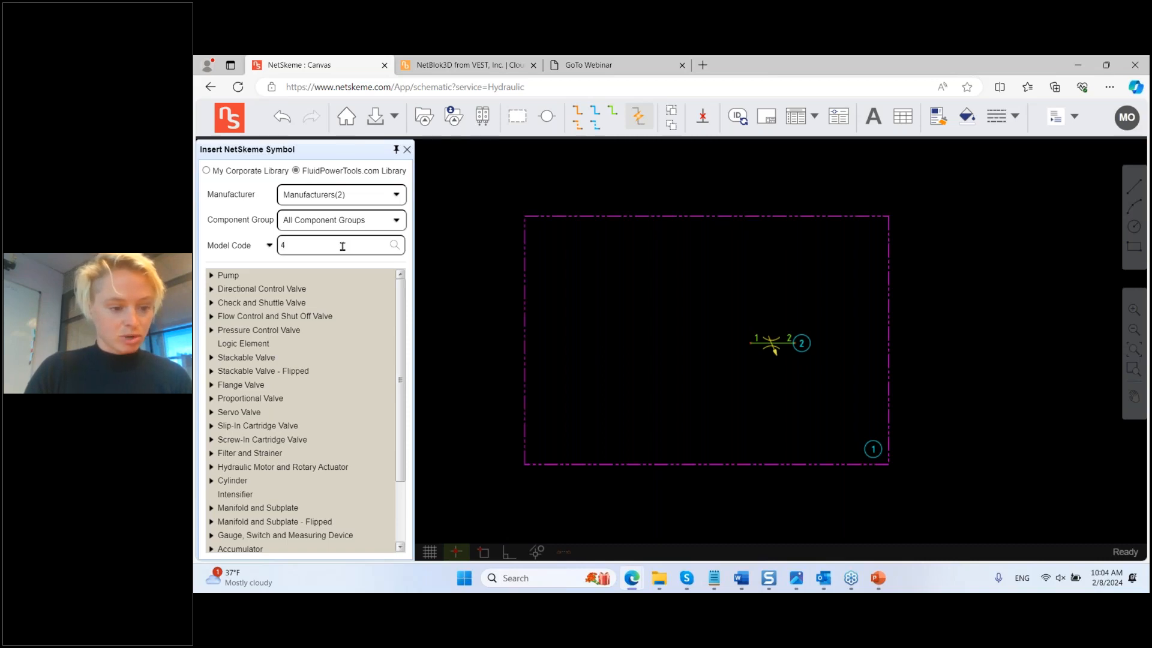
text(WE6)
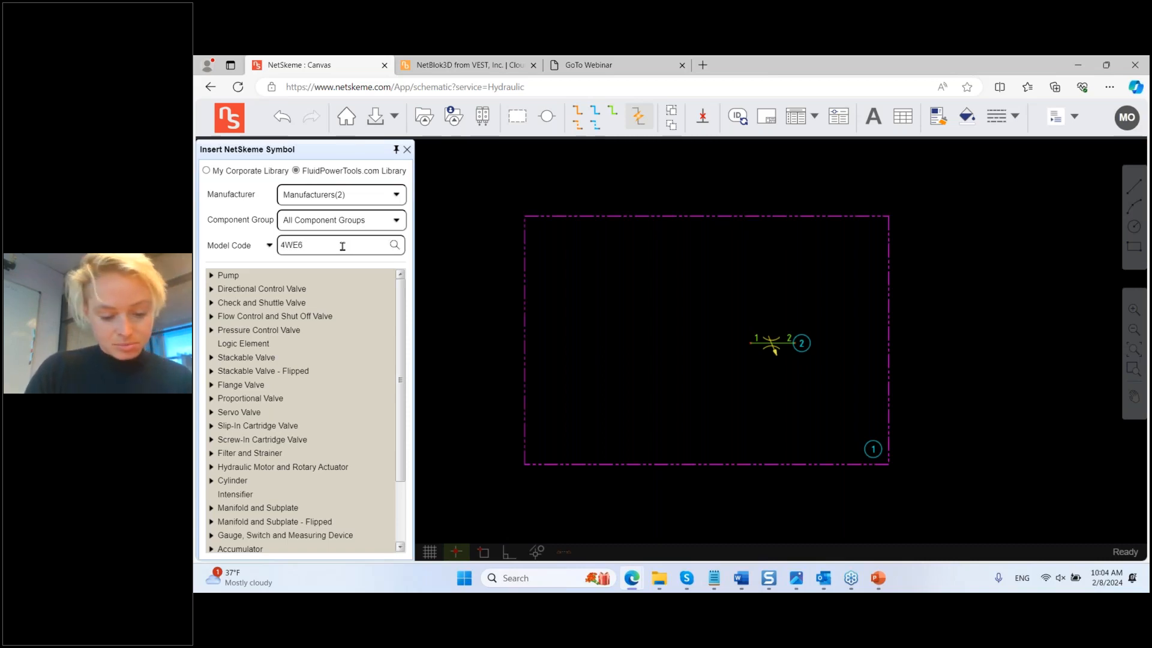
text(D)
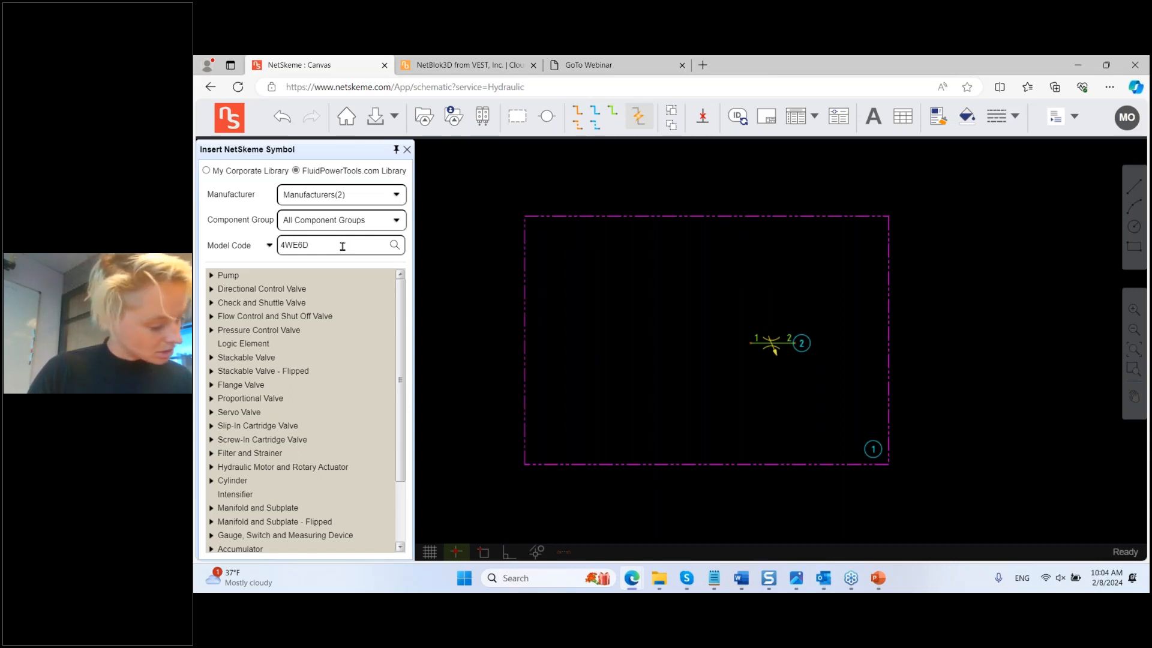
text(6X*)
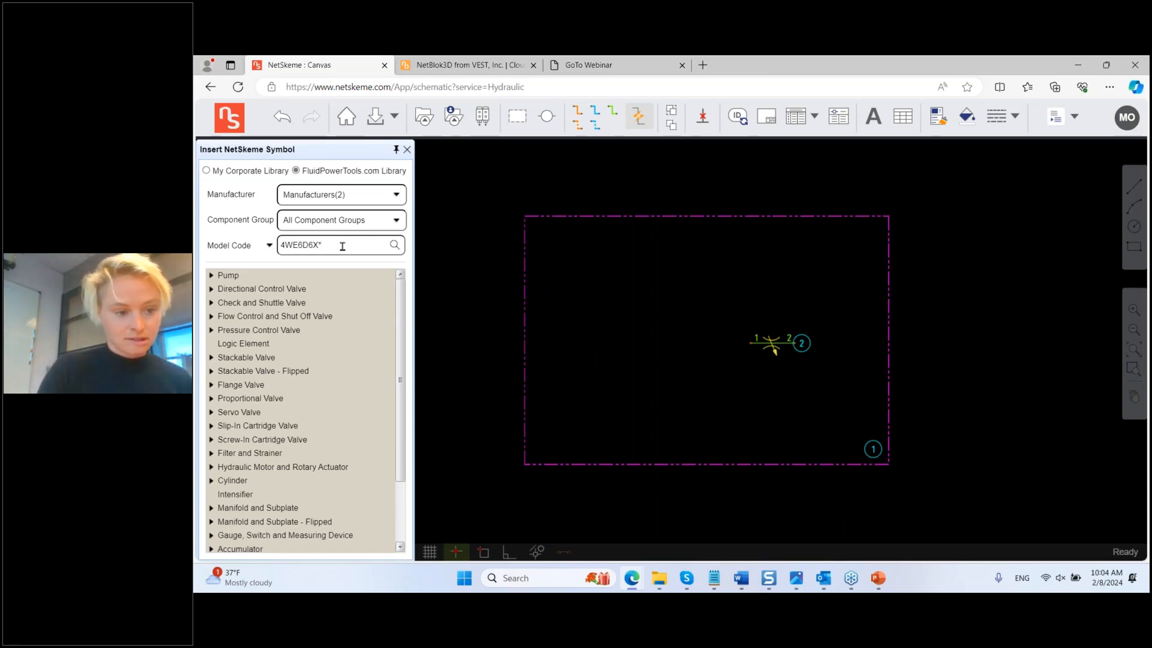
key(Return)
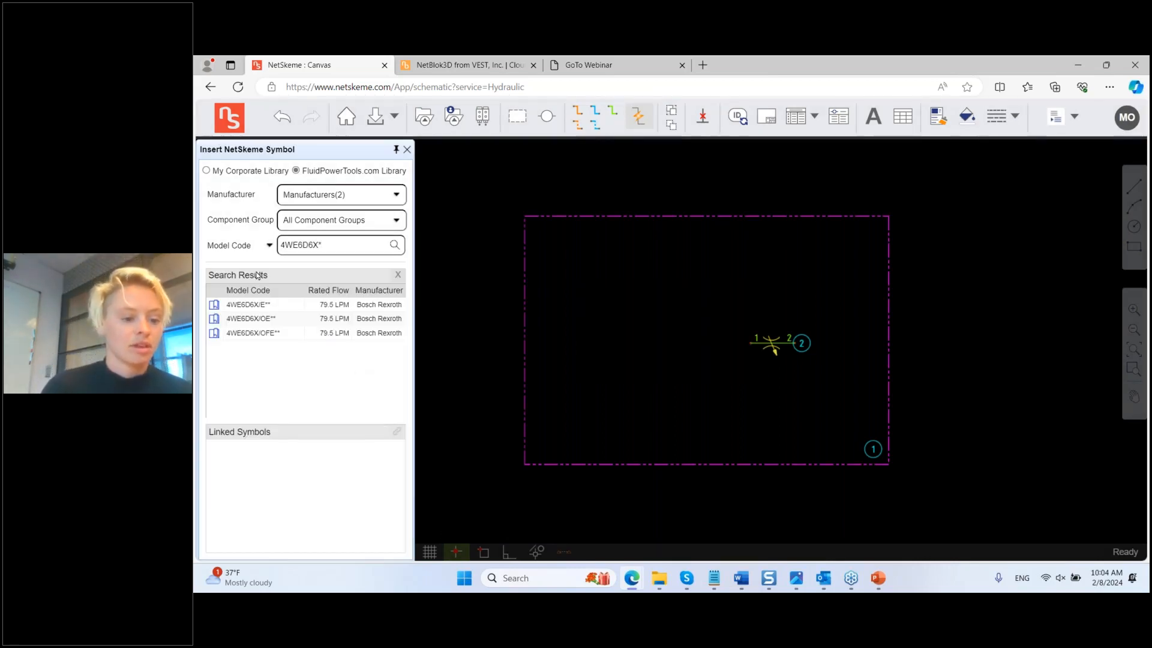
click(258, 304)
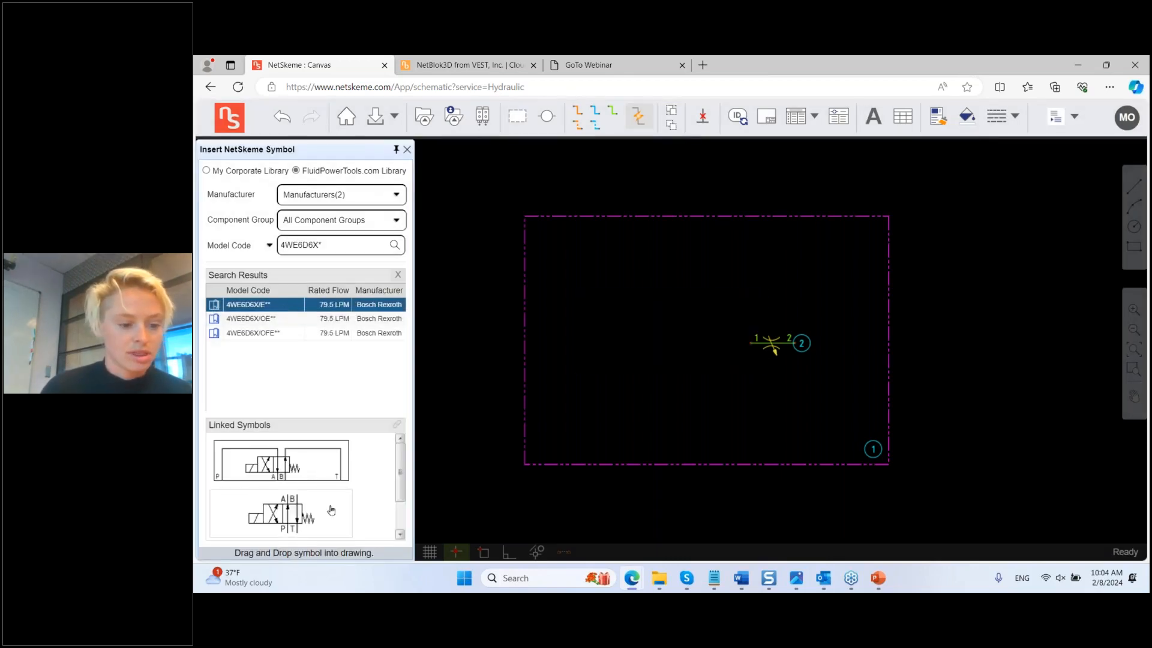
scroll(331, 510, down, 1)
click(280, 464)
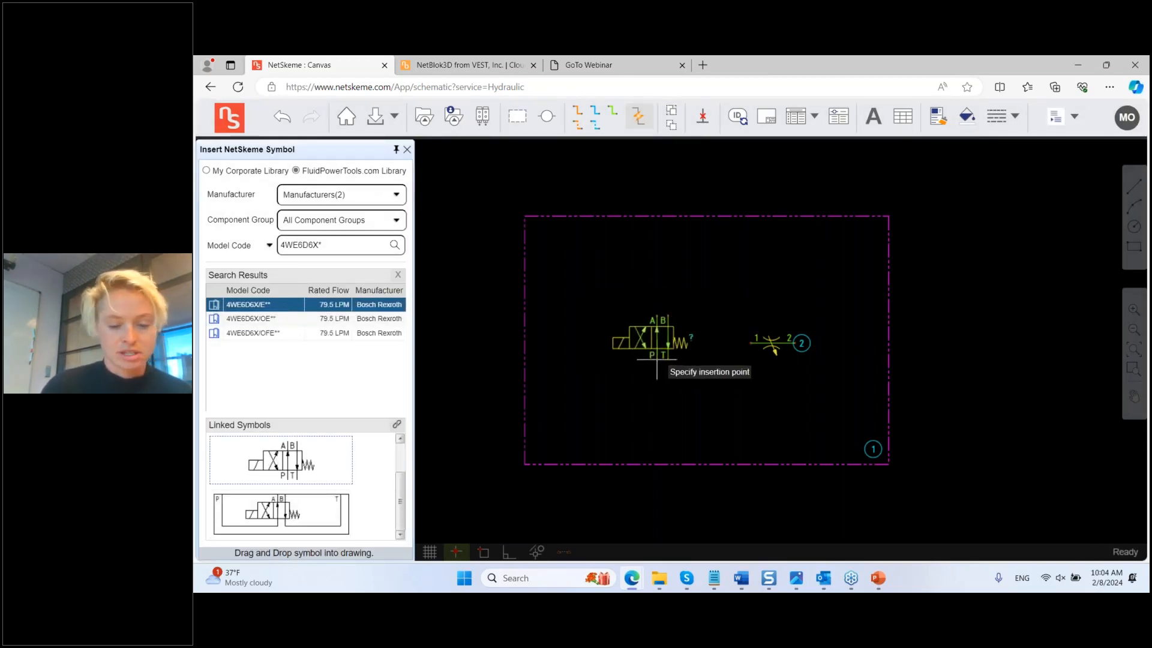
click(624, 420)
Step: Stretch the drawing frame's bottom edge lower to make the frame taller
click(733, 463)
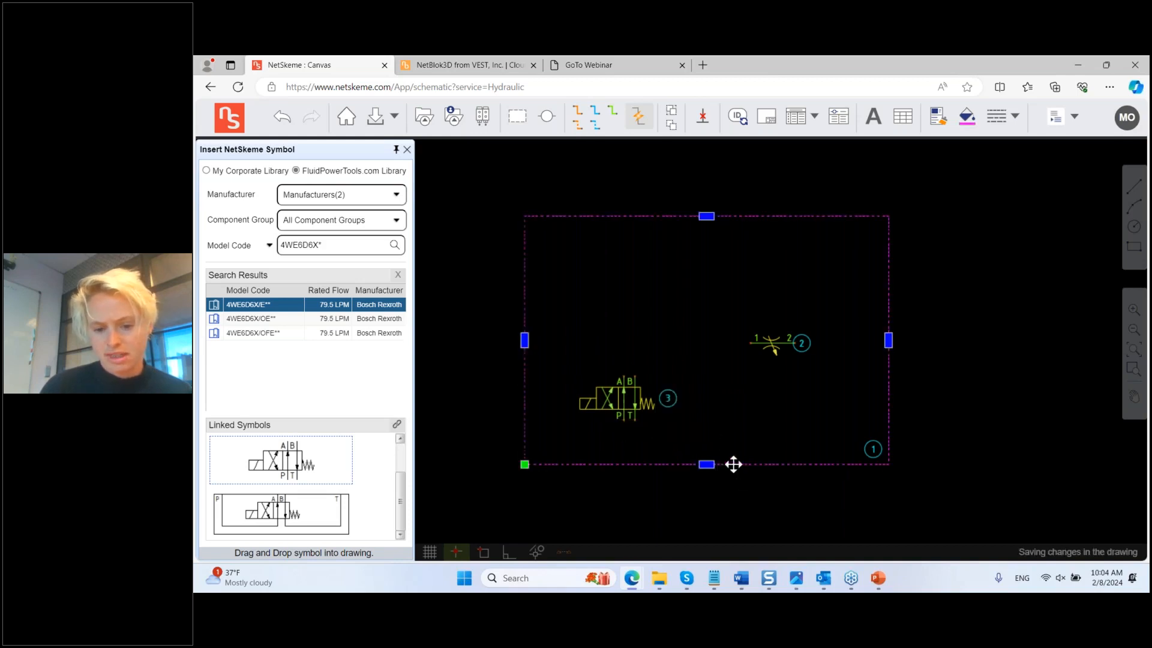
middle_drag(733, 464, 708, 386)
click(682, 386)
click(685, 431)
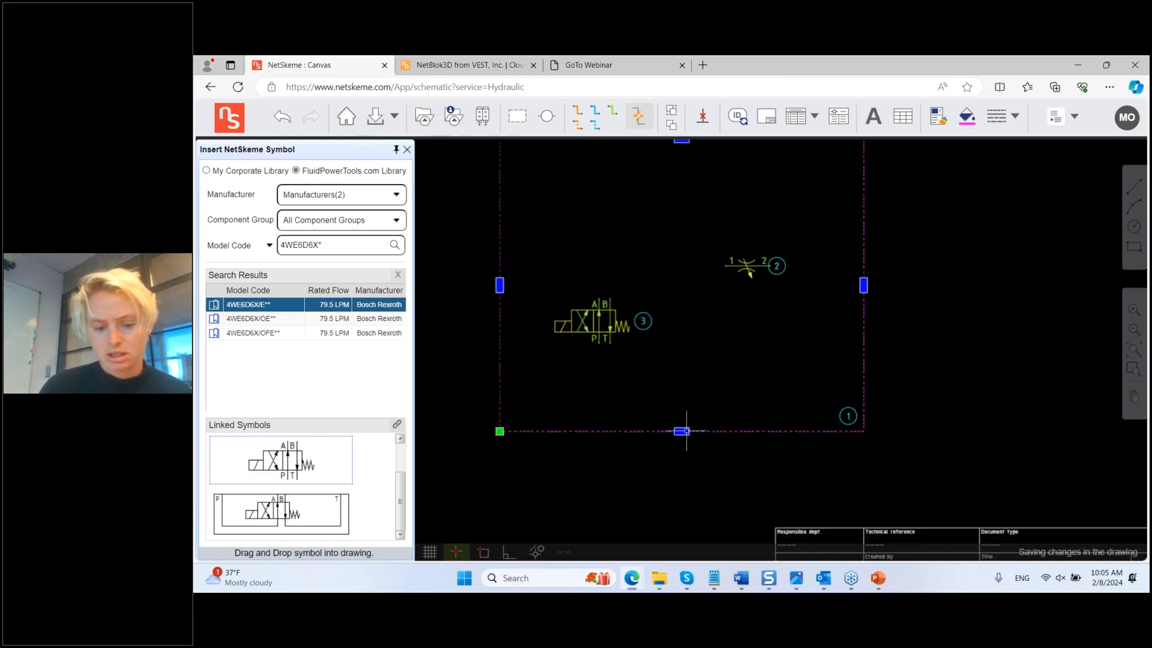
key(Escape)
middle_drag(677, 362, 677, 418)
Step: Move valve 3 slightly lower and review its model details without changes
click(601, 378)
drag(601, 376, 601, 401)
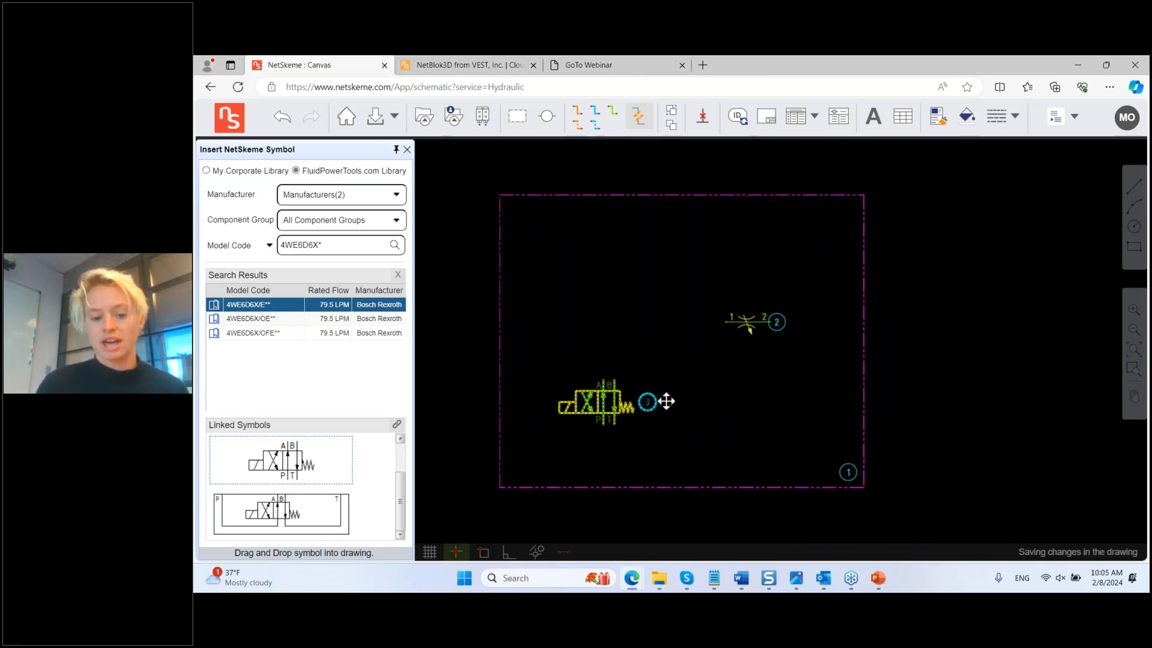
click(596, 403)
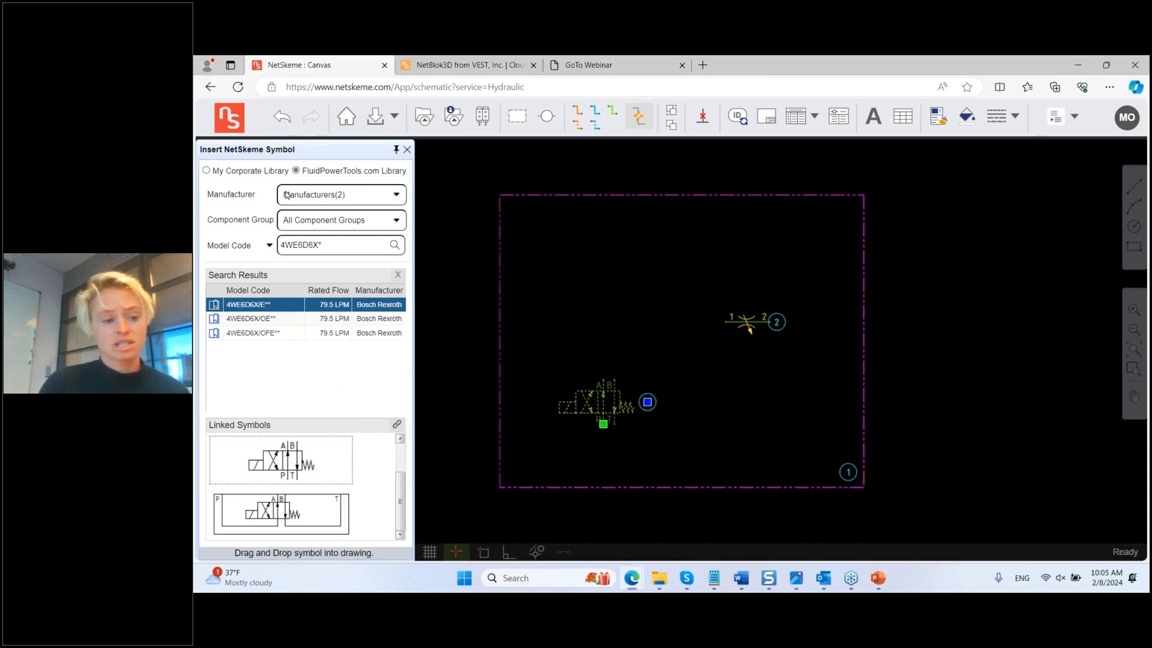
right_click(598, 406)
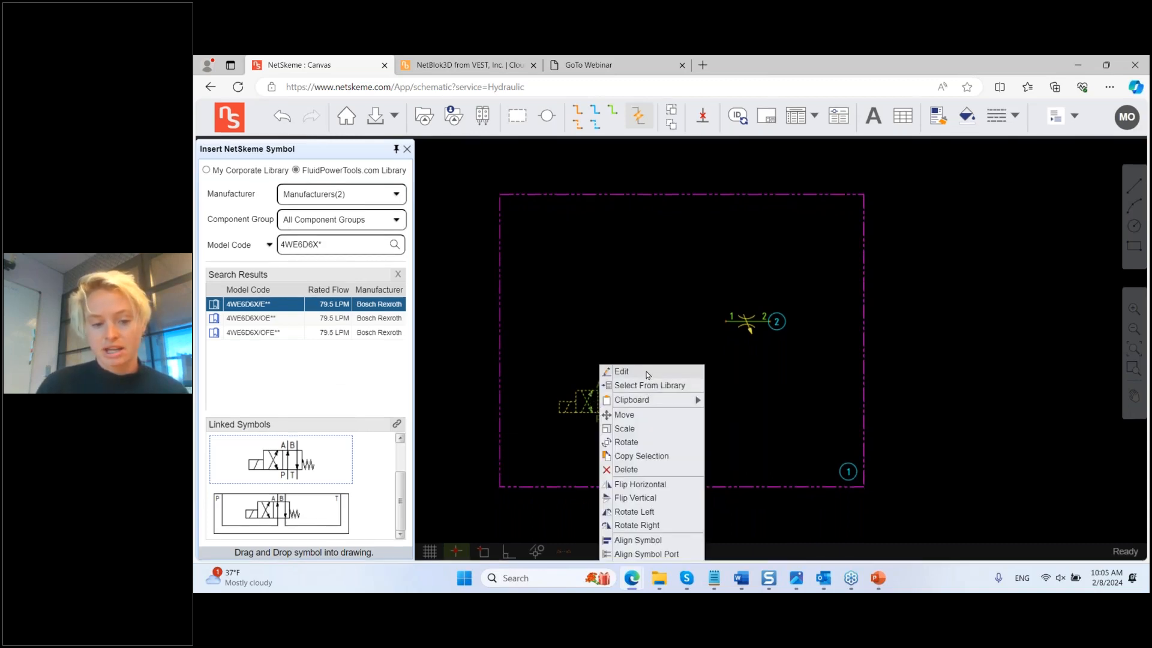
click(648, 373)
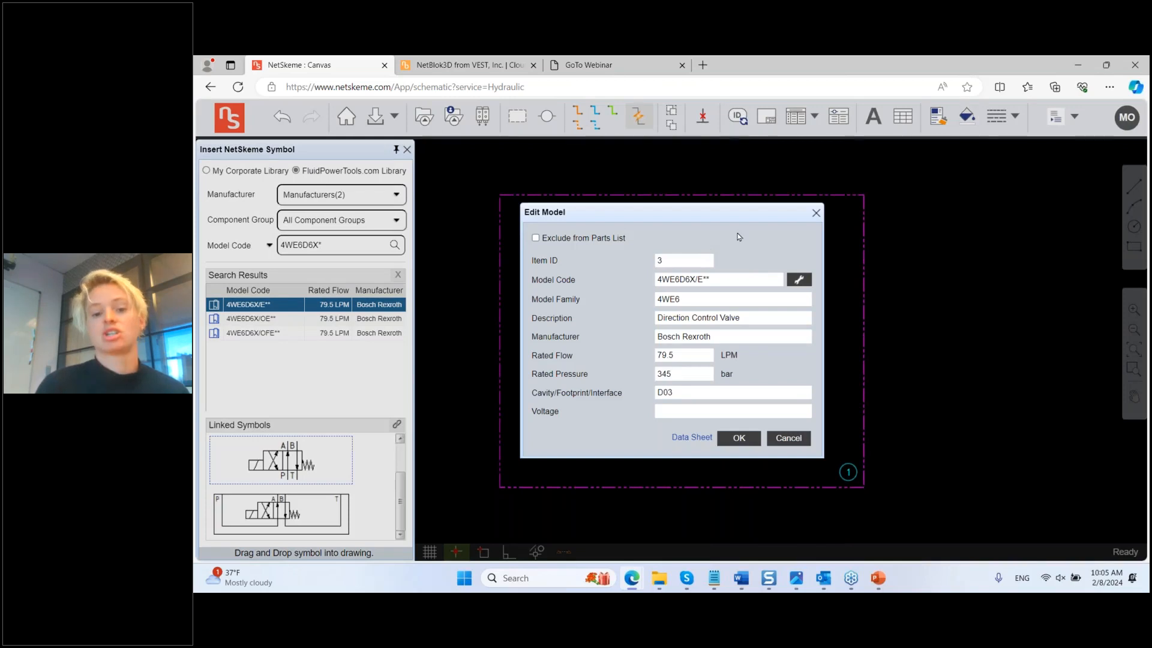
click(815, 213)
triple_click(338, 243)
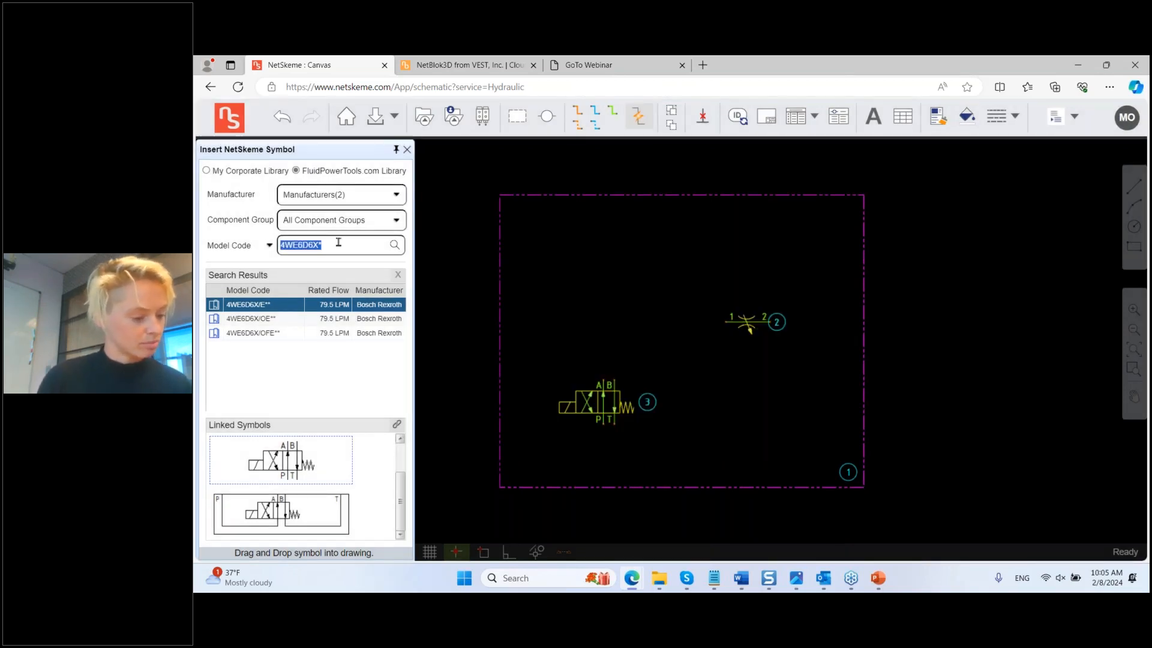
Step: Place the Sun Hydraulics NCBB*C* symbol, tag 4, upper left, then search NFBC*C*
text(NC)
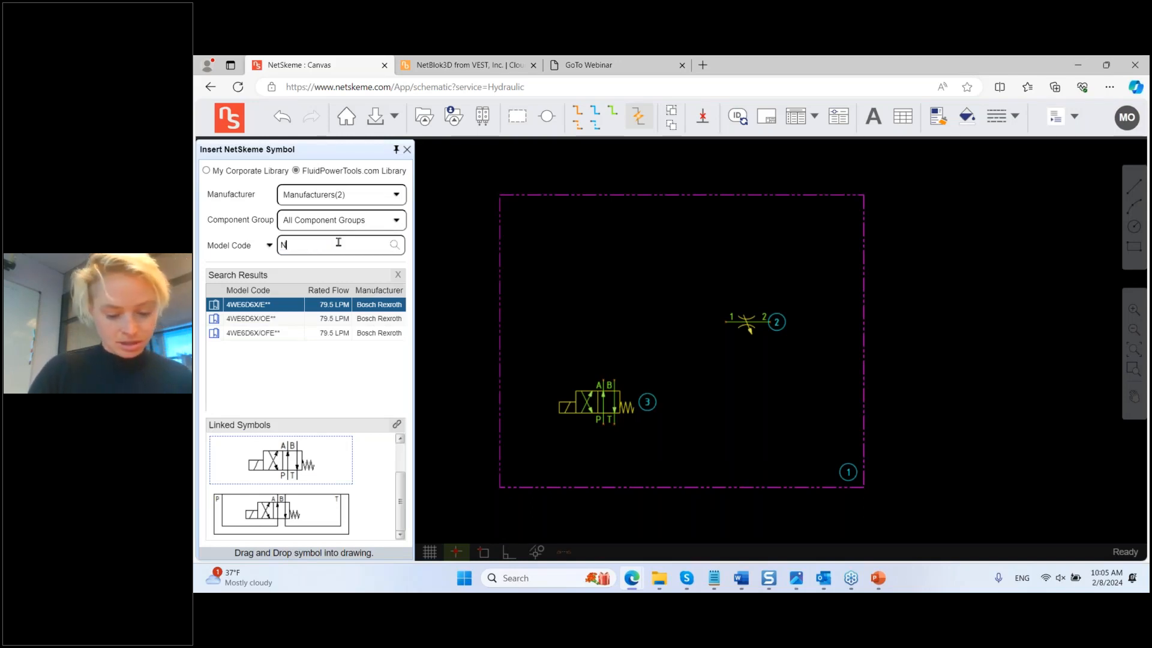
text(1)
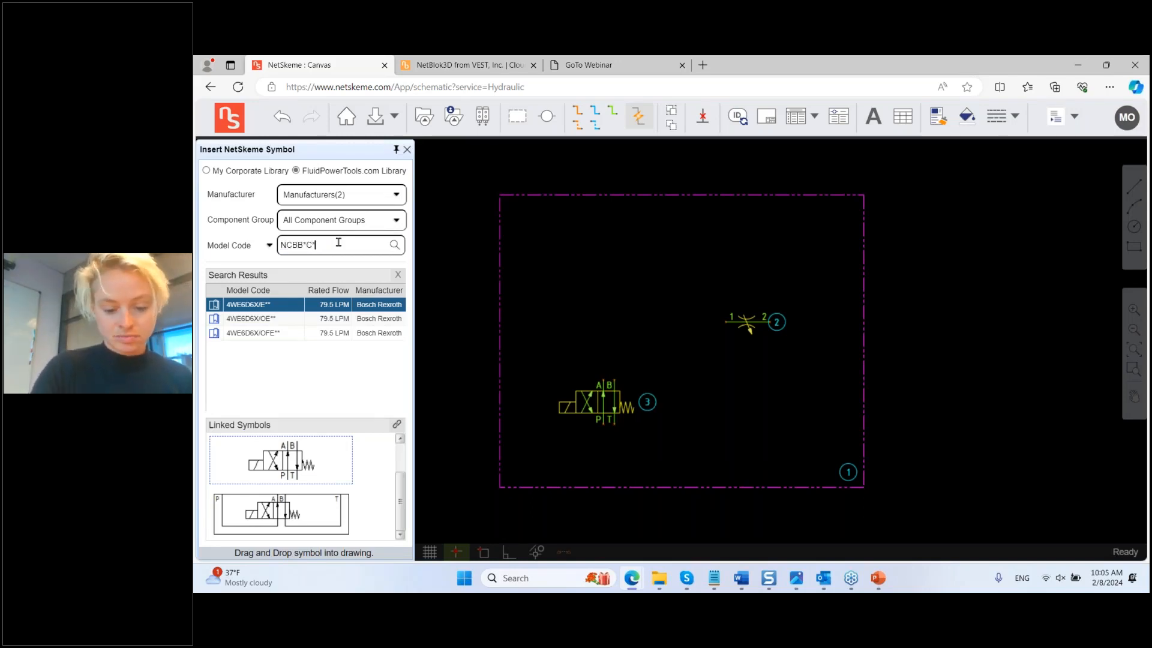
key(Return)
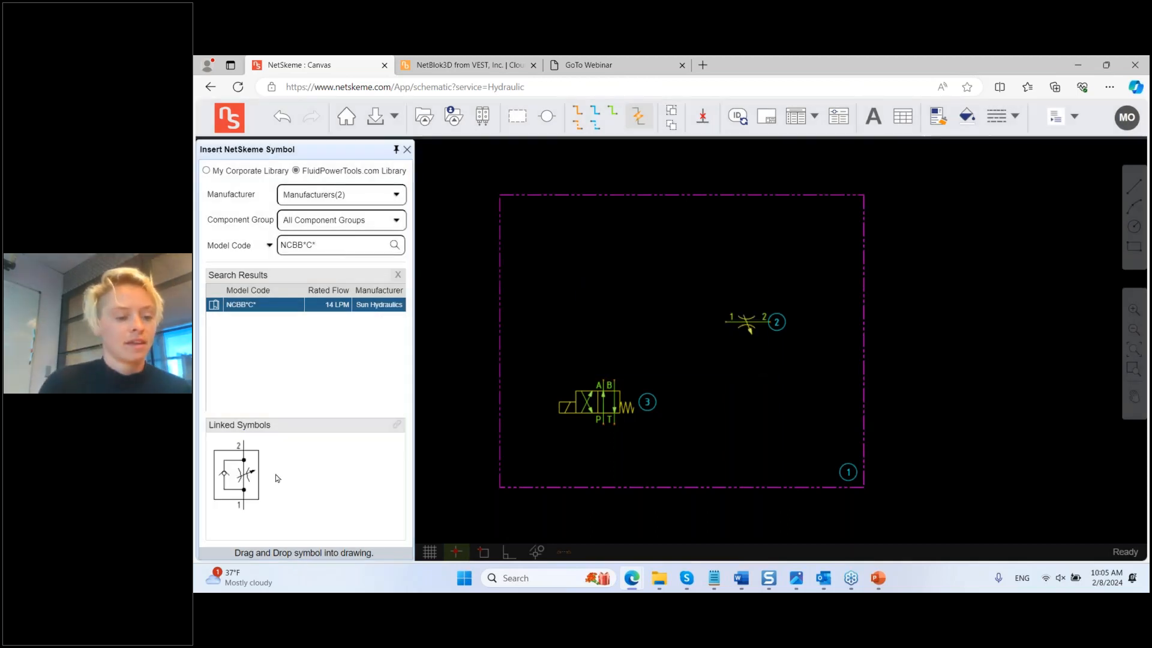
mouse_move(238, 478)
mouse_down()
mouse_move(455, 360)
mouse_move(600, 264)
mouse_move(598, 322)
mouse_up()
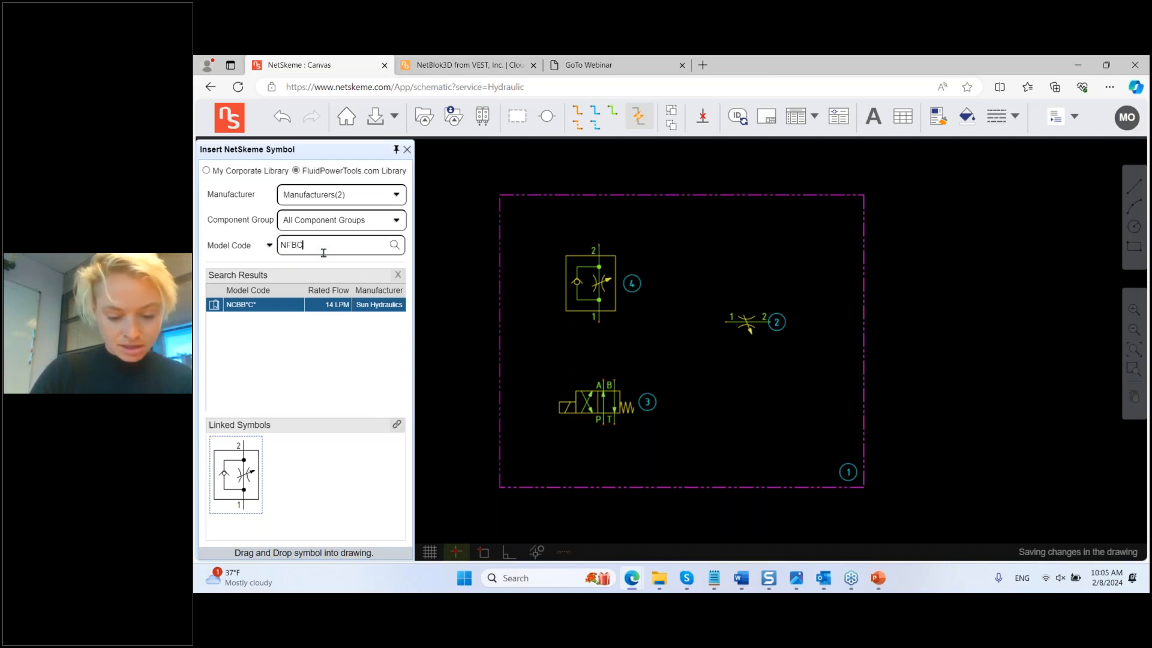
text(C*)
key(Return)
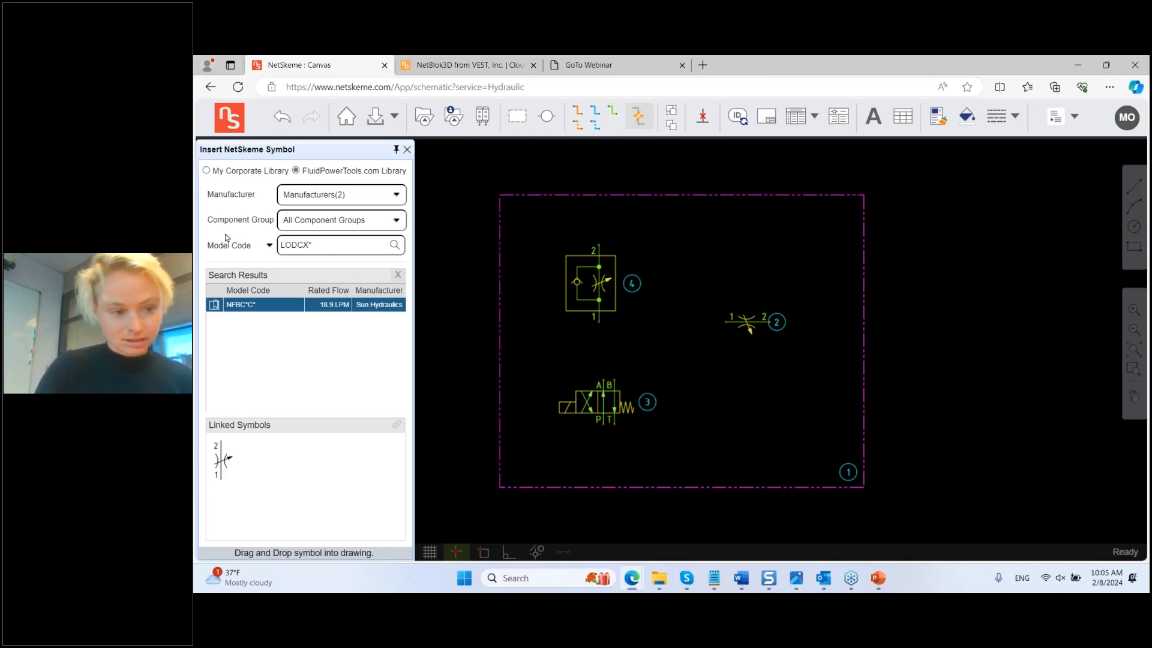
Step: Search LODCX* and place the LODCXD* symbol, tag 5, above symbol 2
key(Return)
click(230, 472)
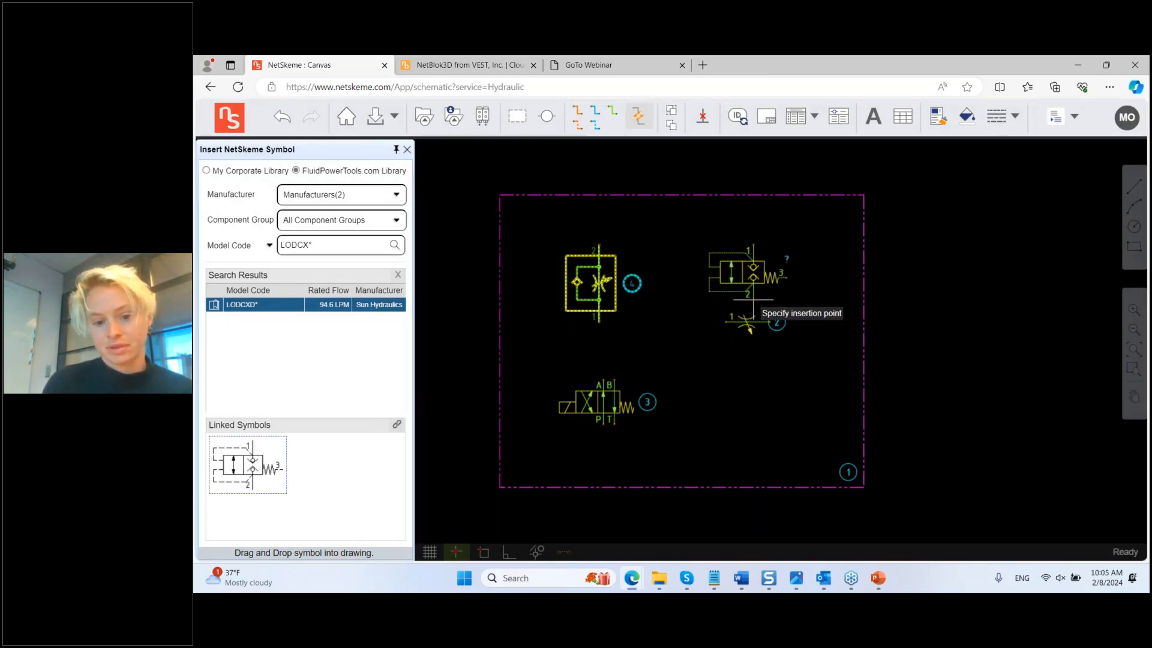
click(749, 327)
Step: Rotate symbol 5 right, flip it, and move symbol 2 down clear of it
right_click(739, 280)
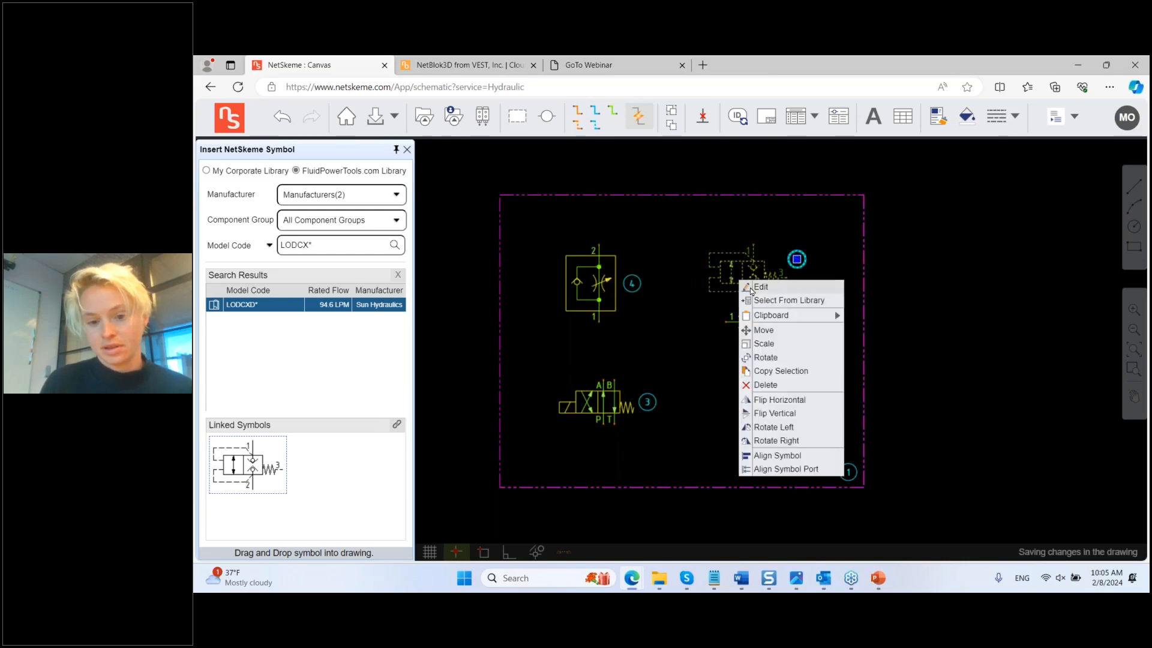
click(776, 441)
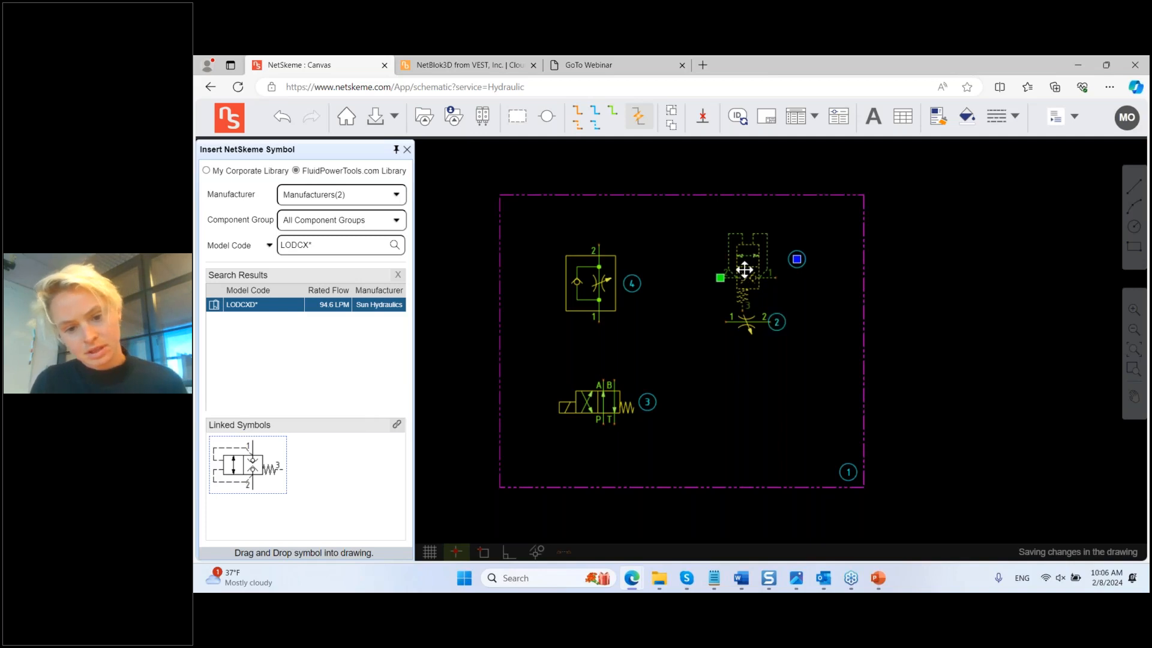
right_click(744, 270)
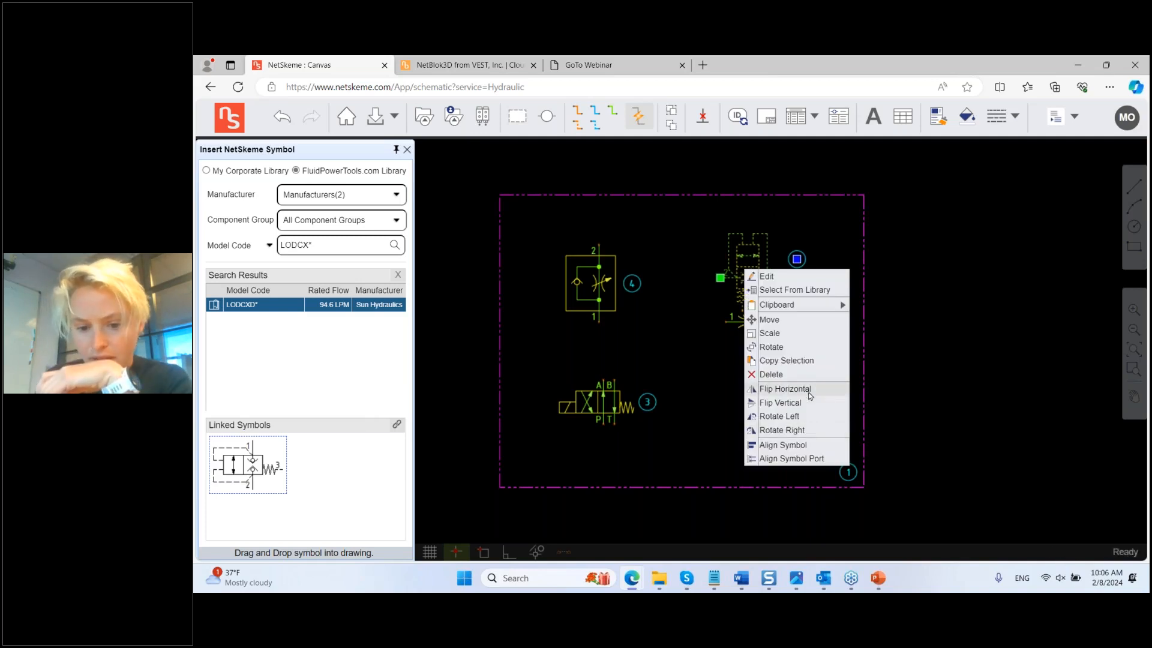
click(779, 402)
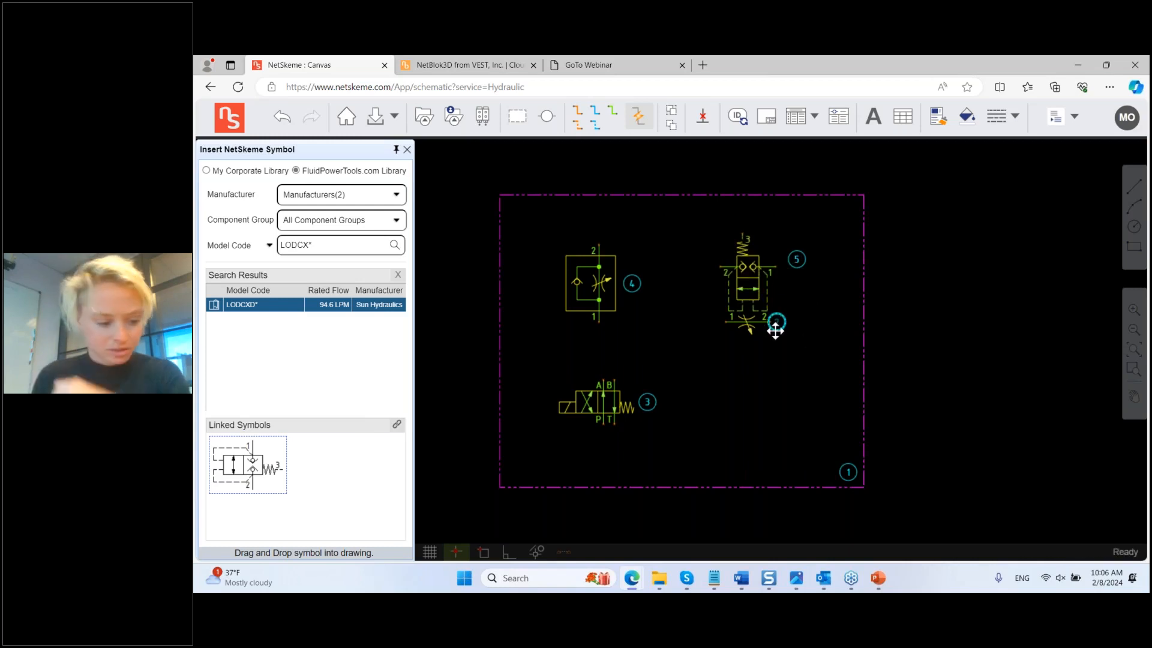
drag(761, 325, 761, 357)
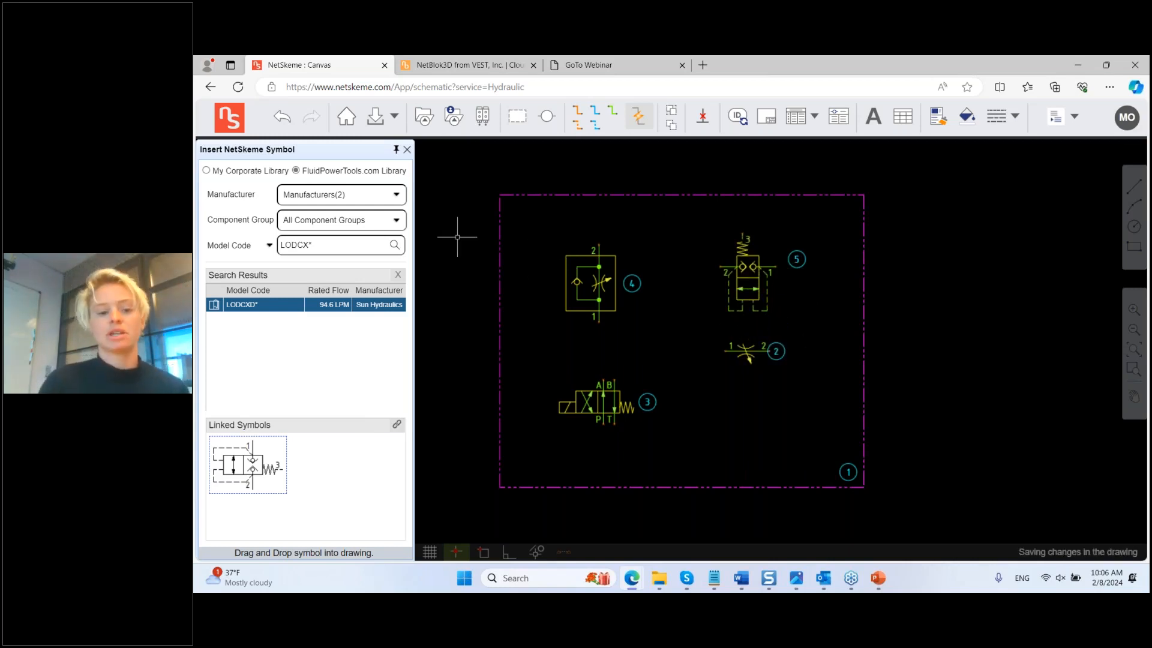
click(548, 119)
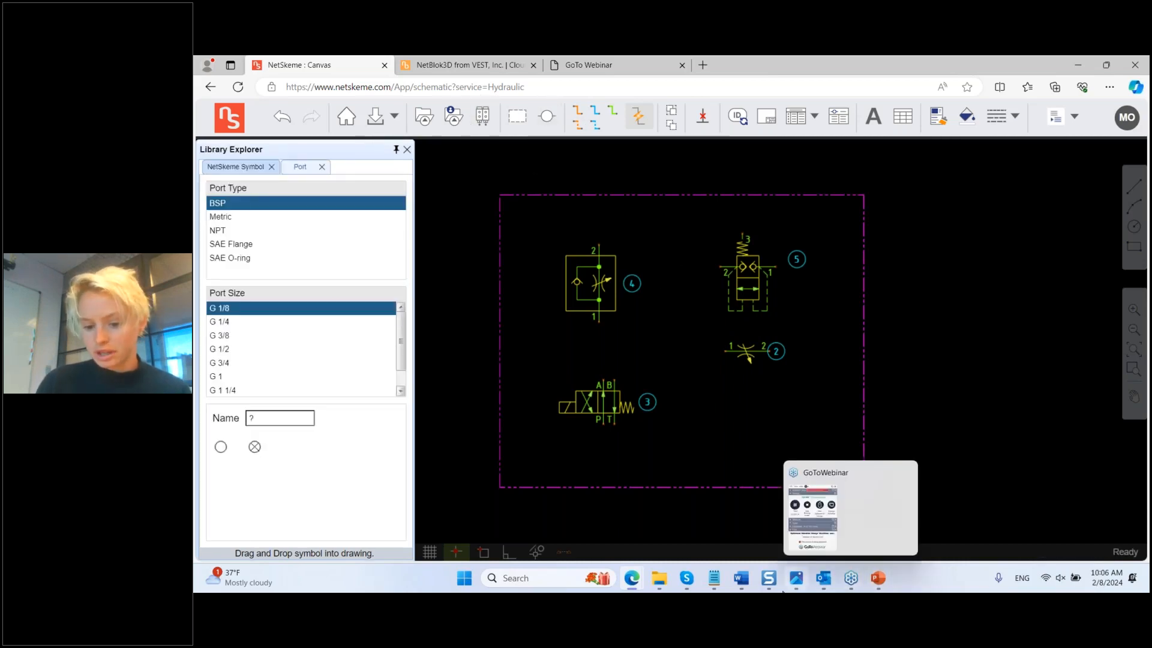
Step: Check the customer's circuit drawing, then return to the NetSkeme canvas window
click(798, 580)
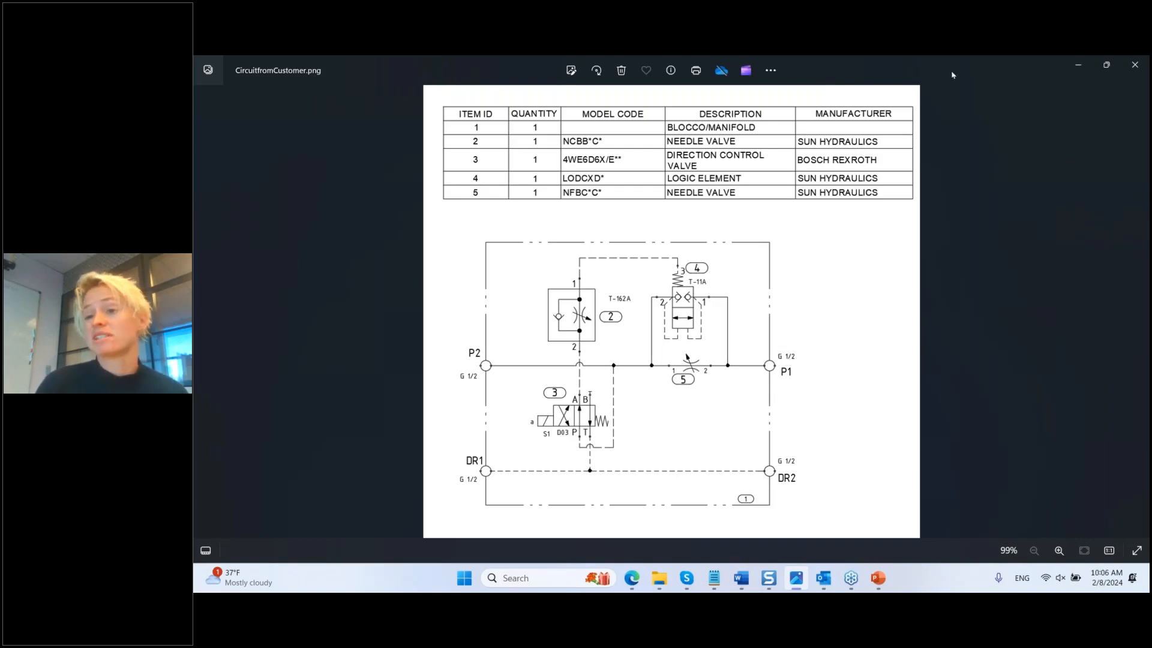
mouse_move(630, 585)
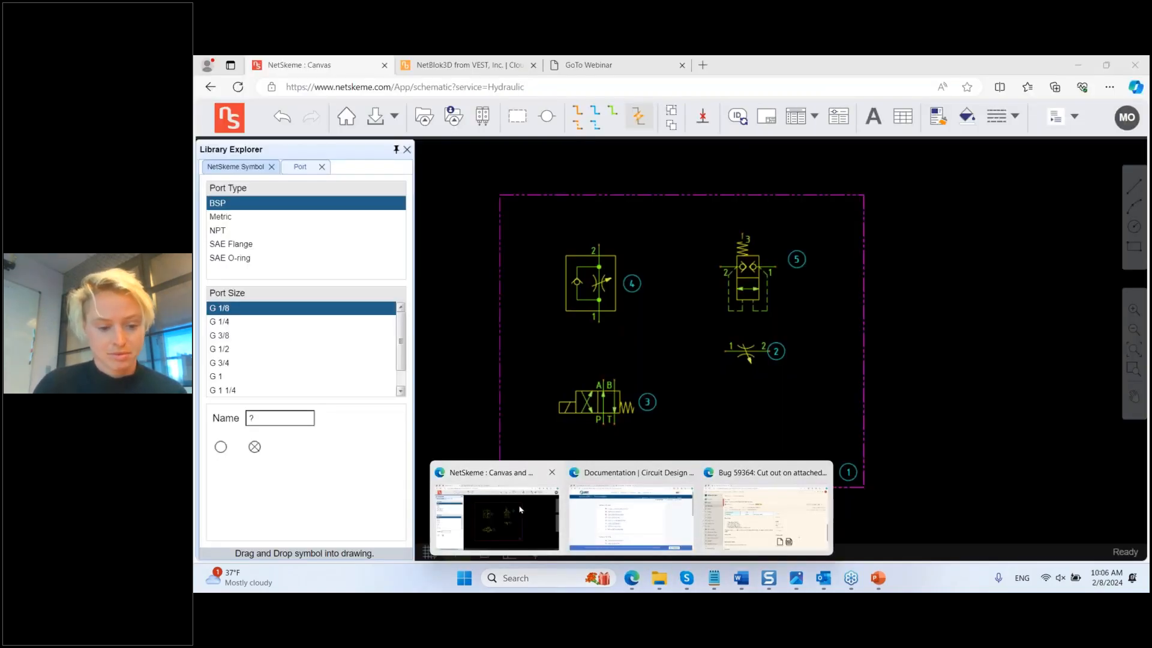
click(531, 477)
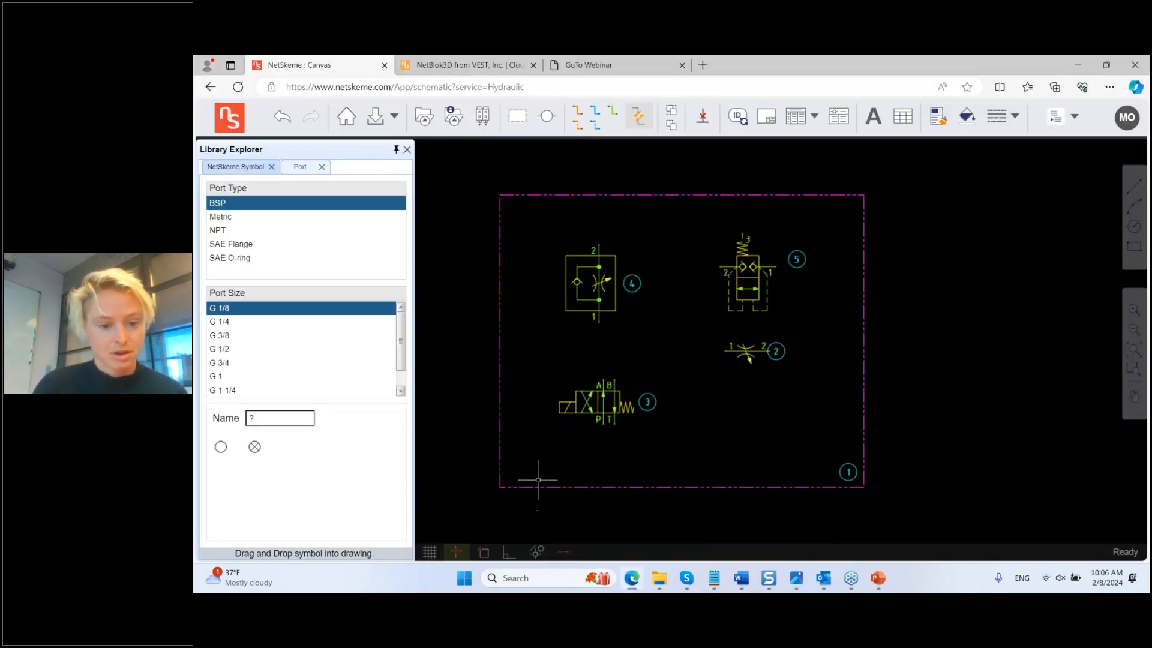
Step: Choose #10 SAE O-ring ports and place the first port on the right border
click(248, 258)
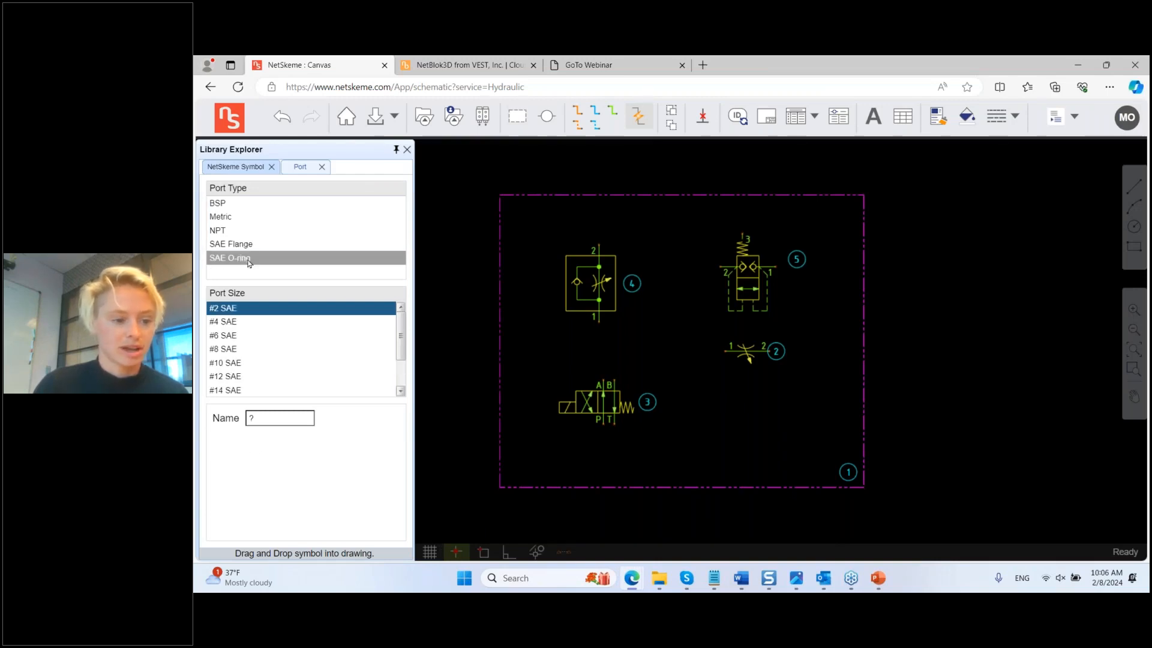
click(240, 362)
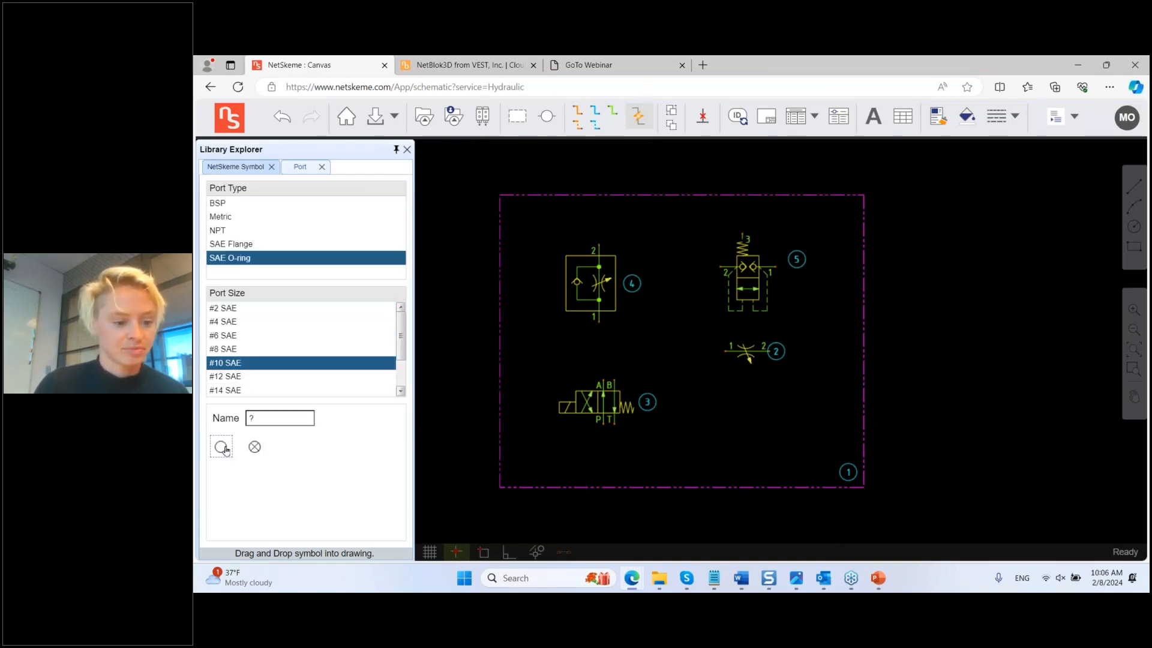
drag(226, 450, 460, 410)
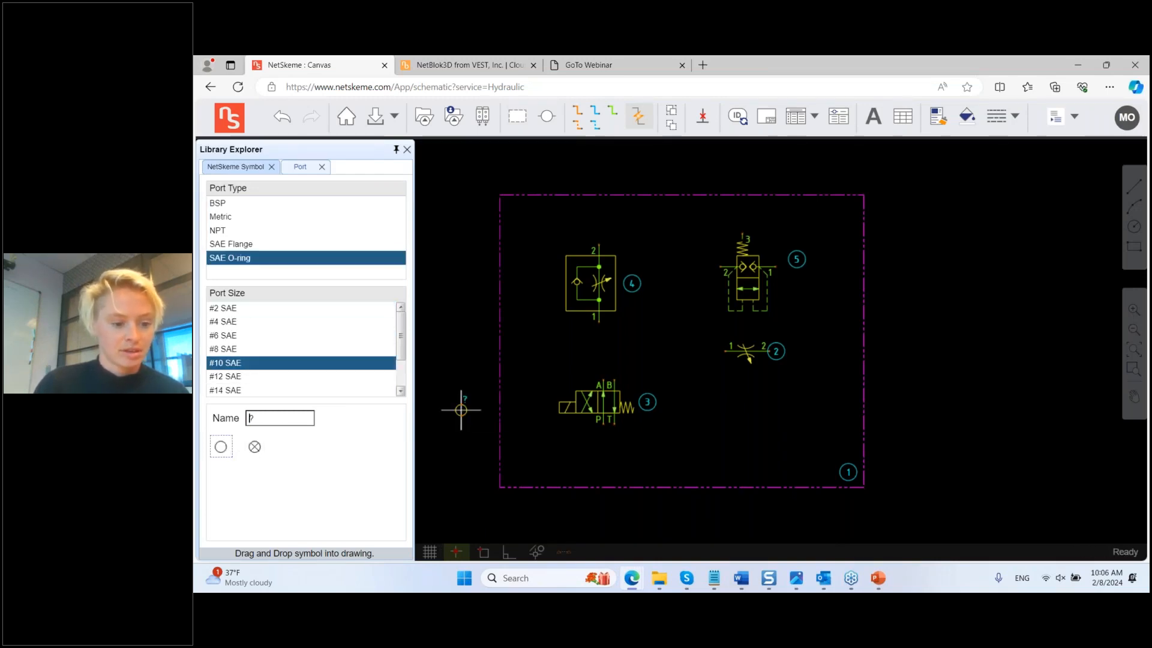
double_click(290, 418)
text(P1)
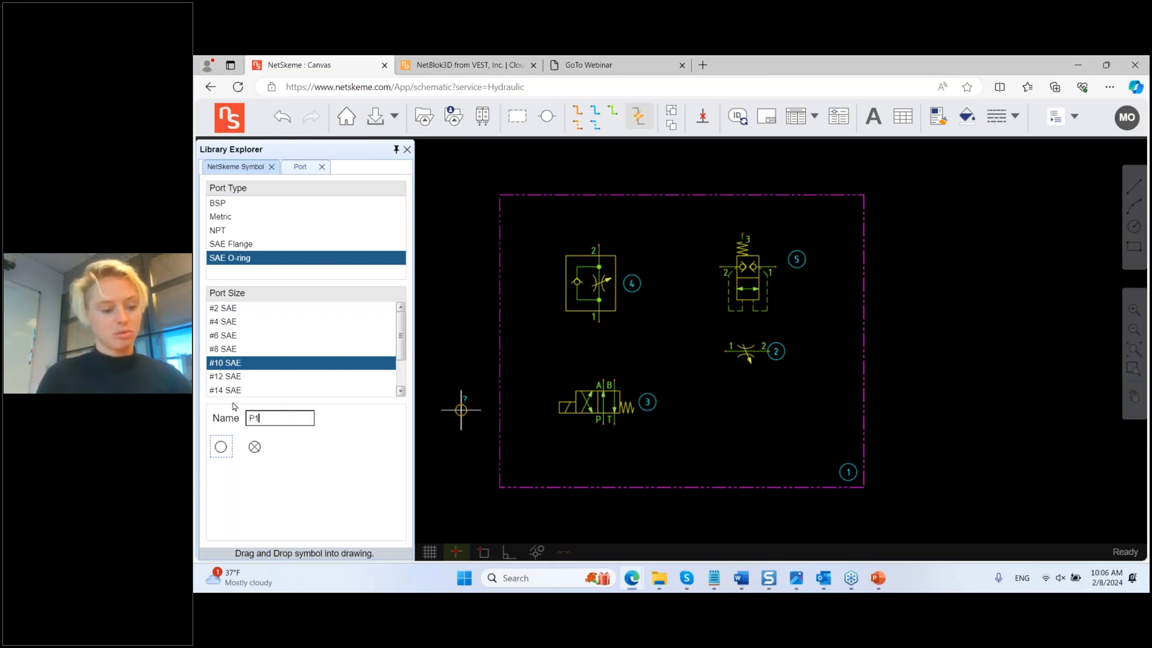
click(863, 327)
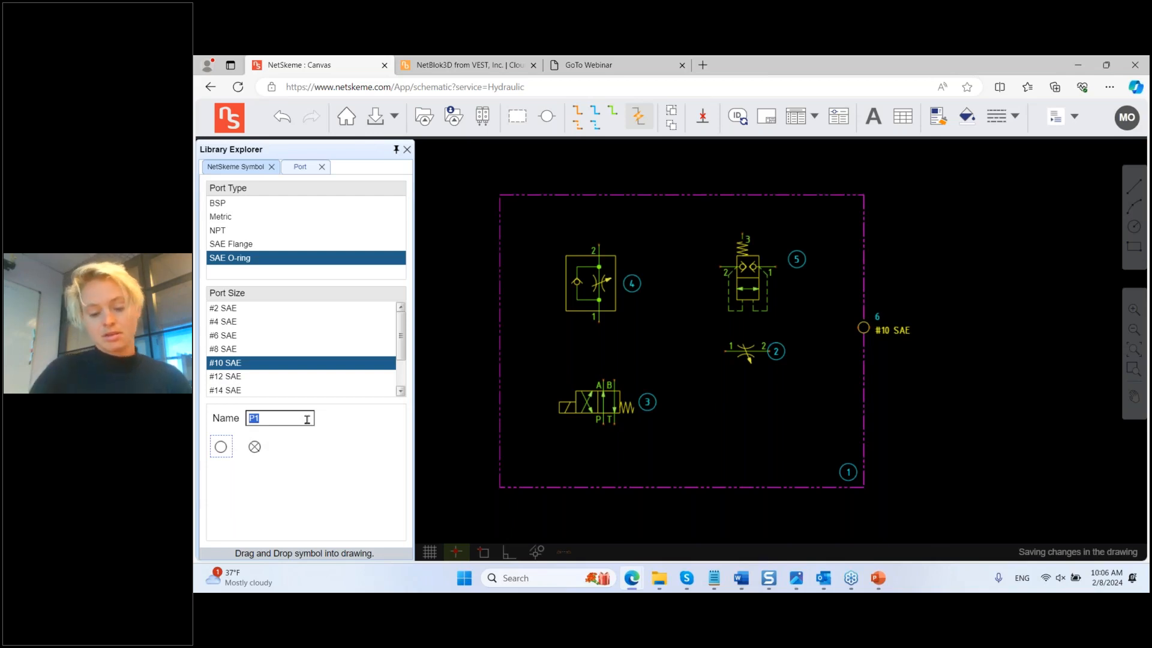
Step: Place port P2 on the left border, and drain ports DR1 right and DR2 left, low
click(221, 447)
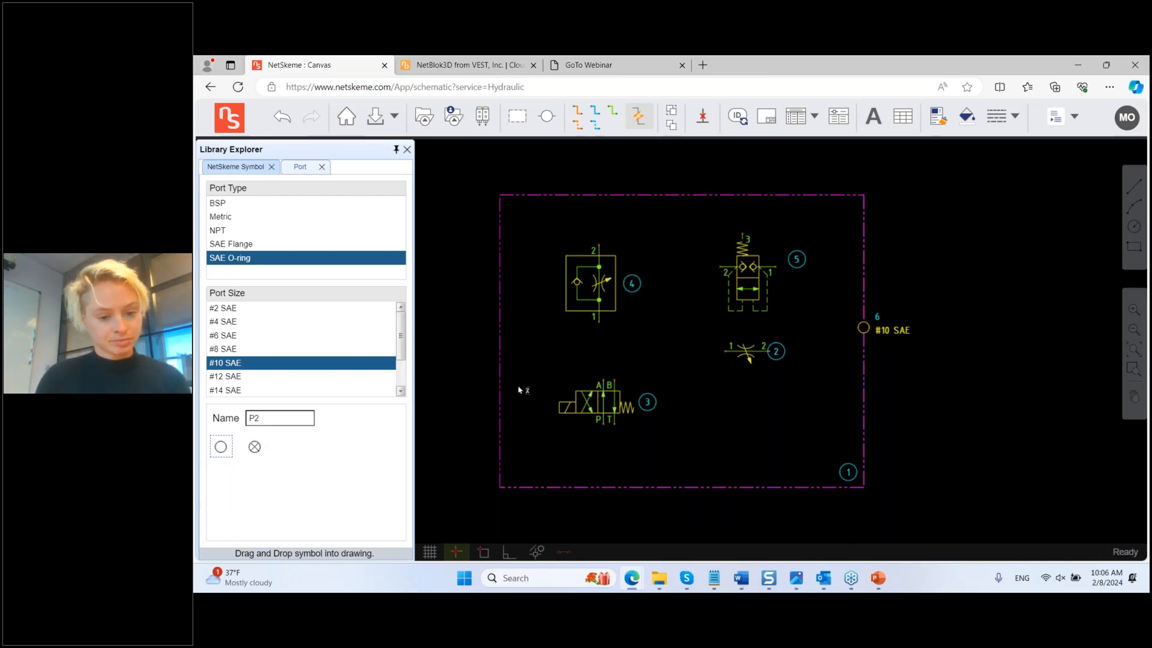
click(500, 349)
text(DR1)
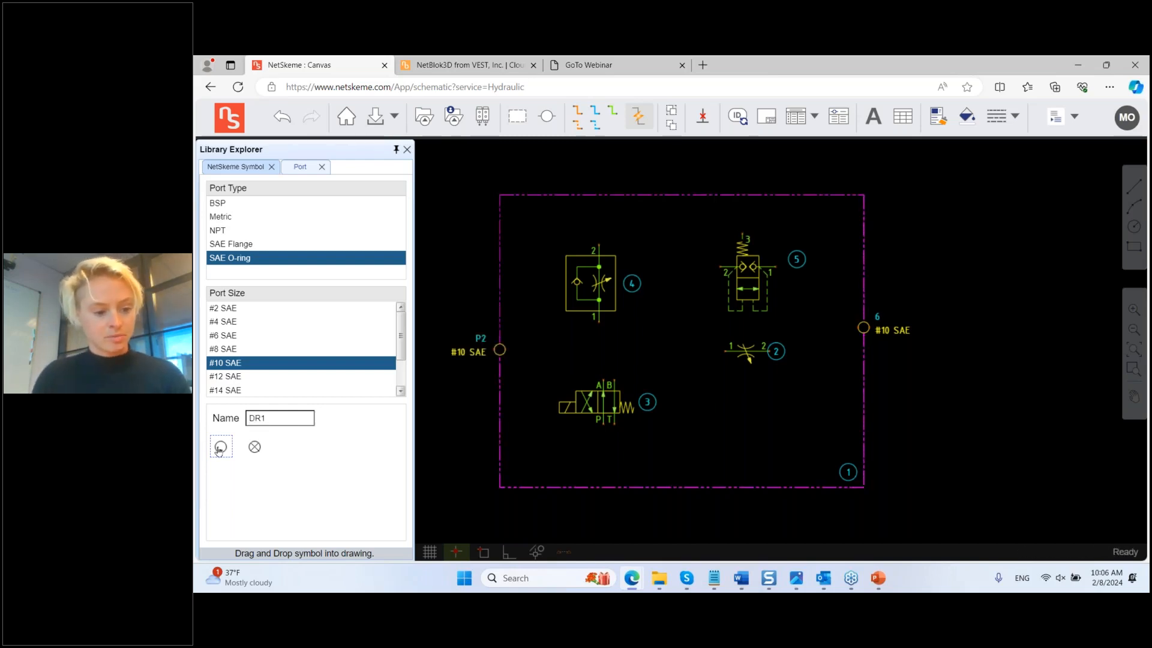
click(220, 448)
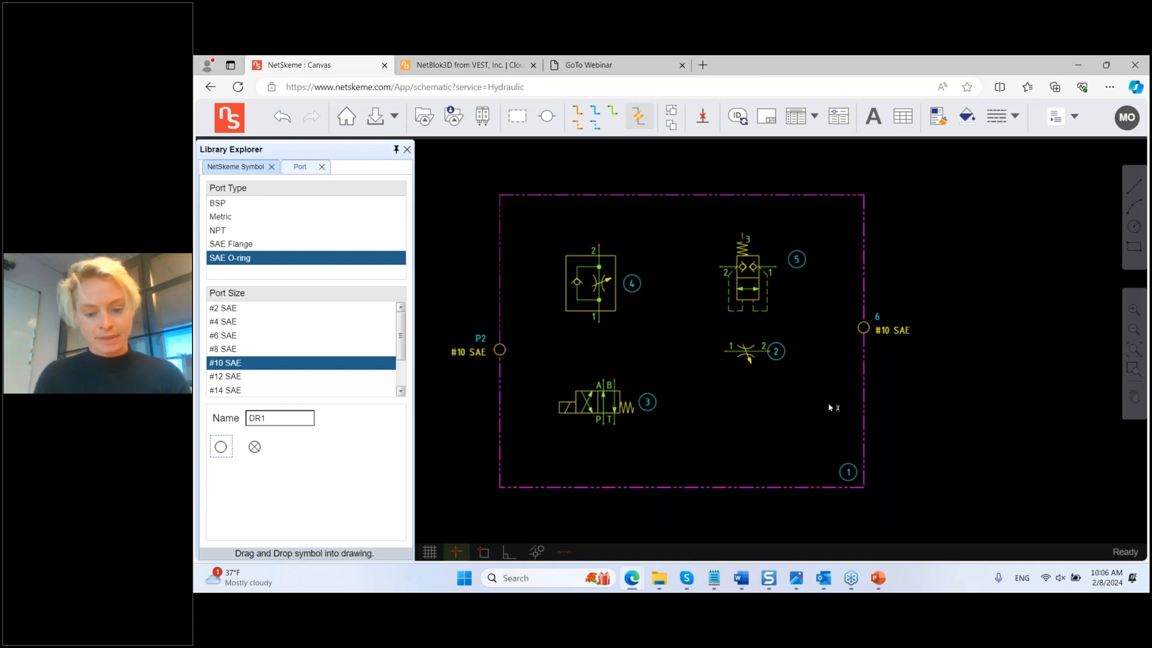
click(863, 443)
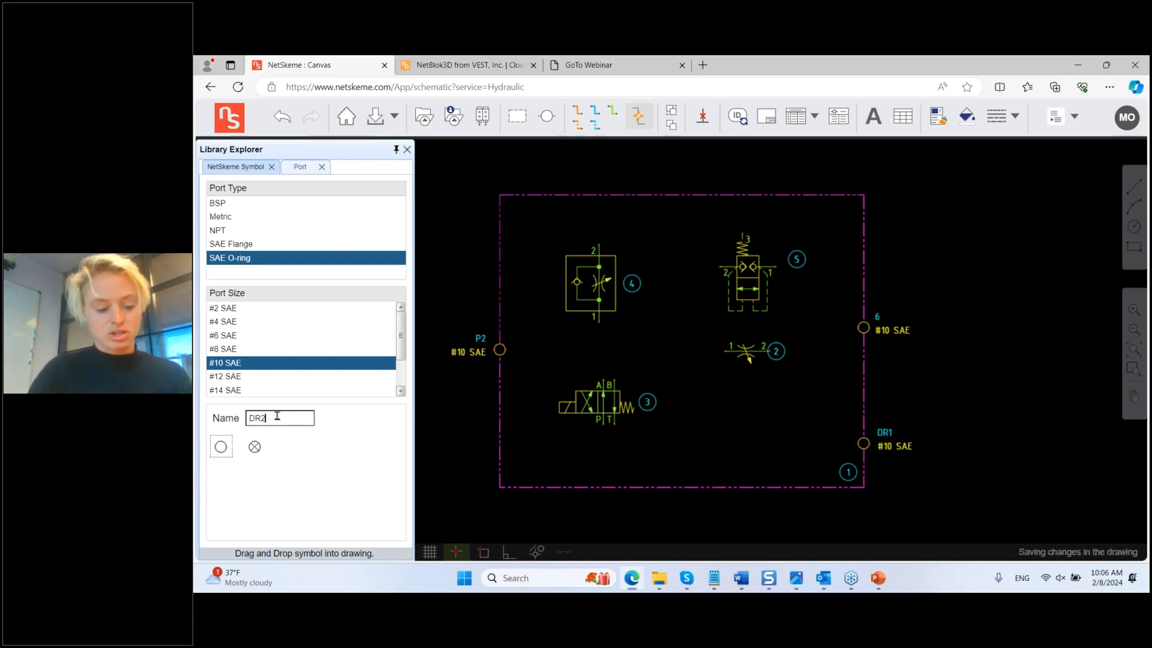
click(229, 448)
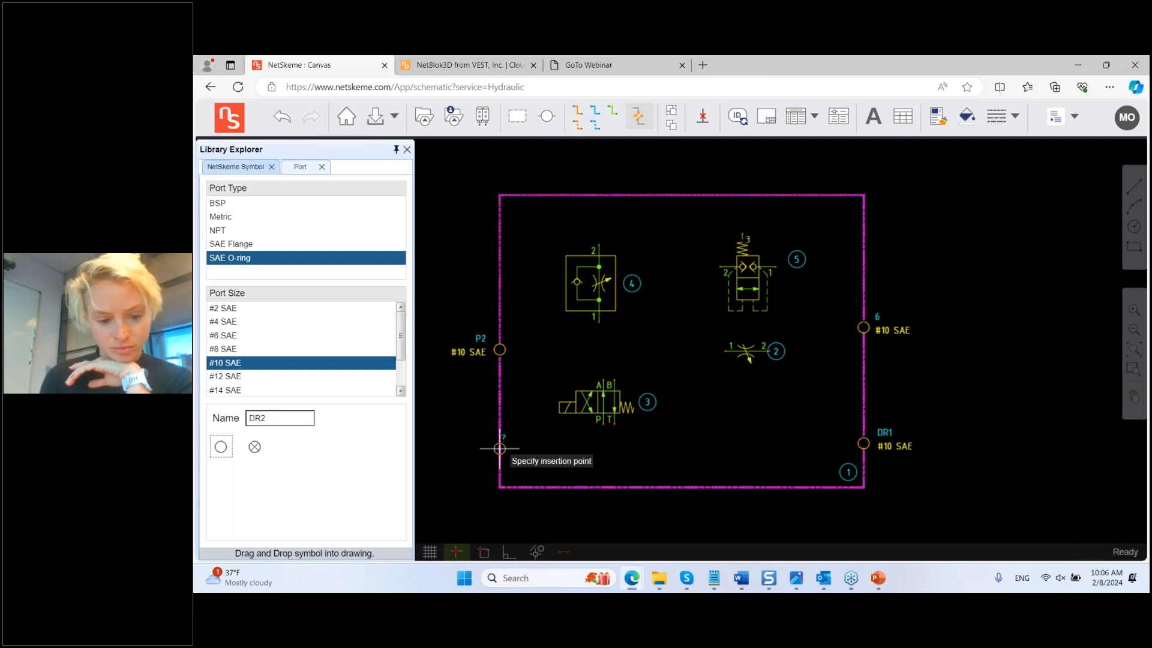
click(499, 448)
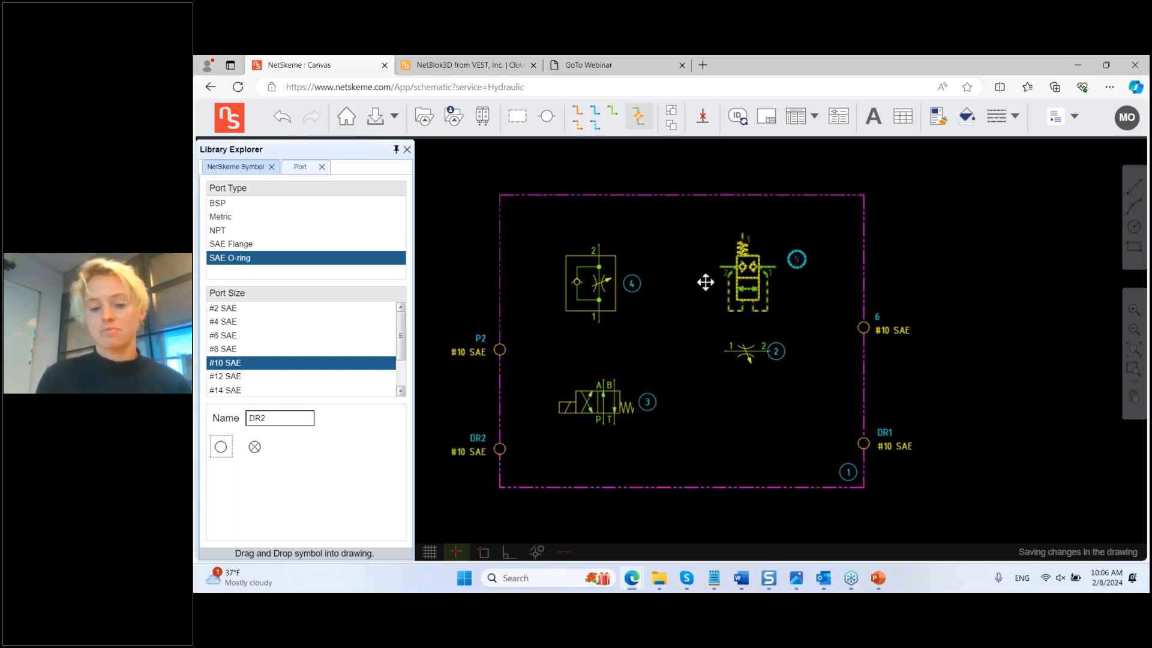
Step: Draw pressure lines from P2 to valve 2 port 1 and from valve 2 port 2 to port 6
click(578, 111)
click(500, 349)
click(726, 353)
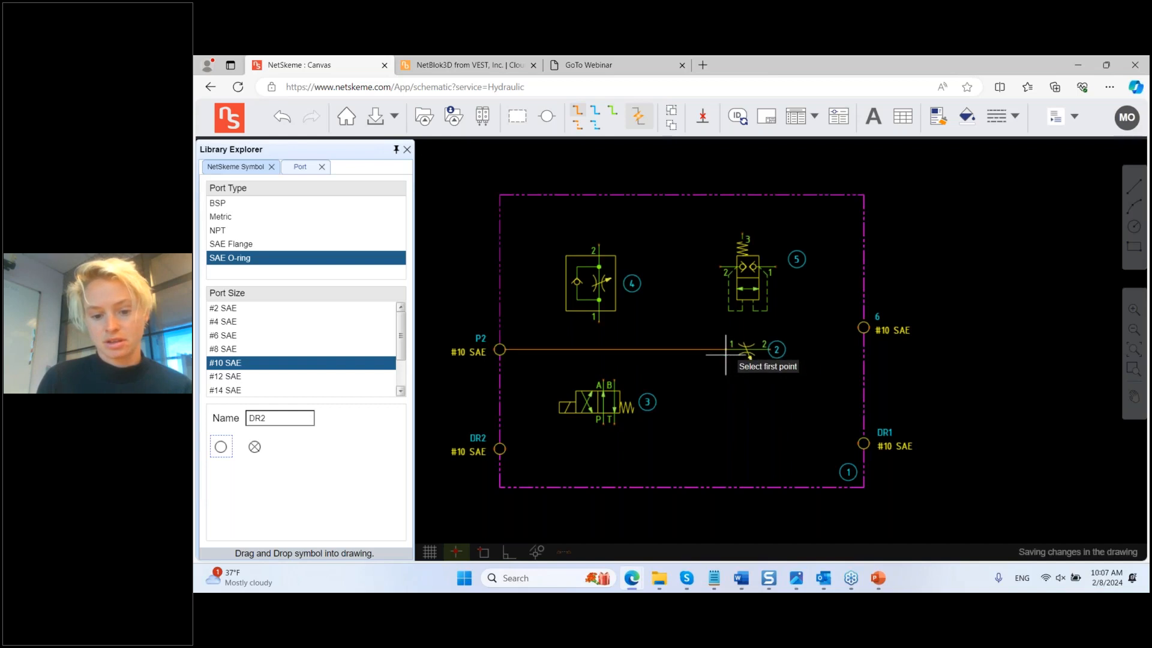
click(769, 349)
click(863, 328)
key(Escape)
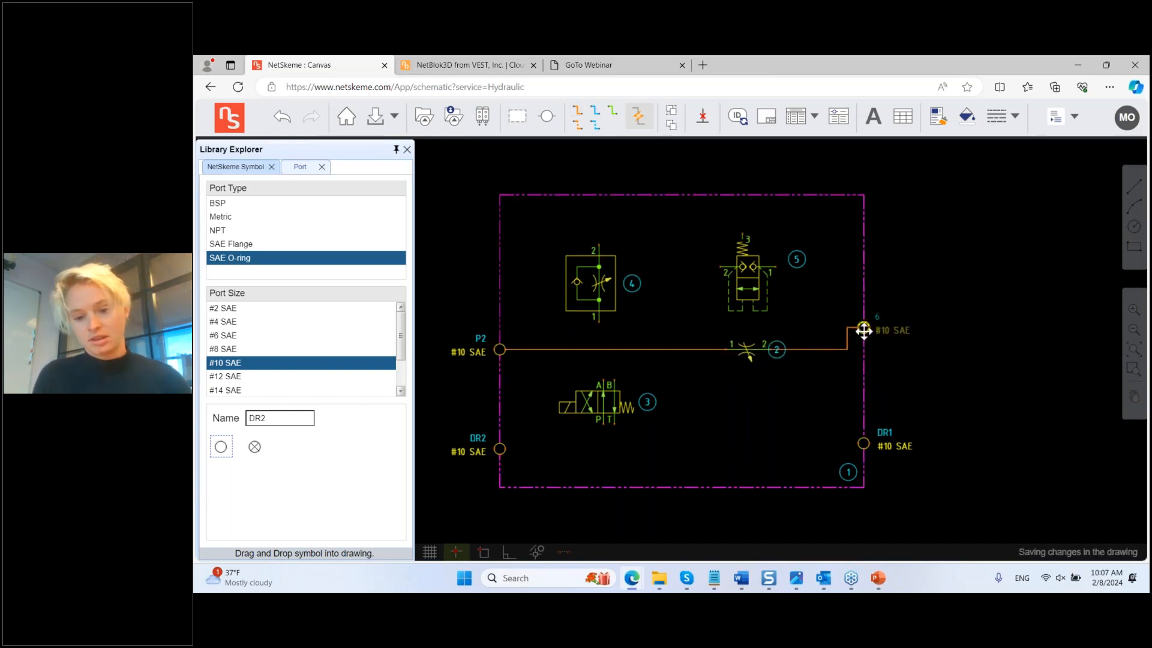
Step: Move port 6 down to straighten the line and reposition balloon 2 below it
drag(864, 330, 863, 349)
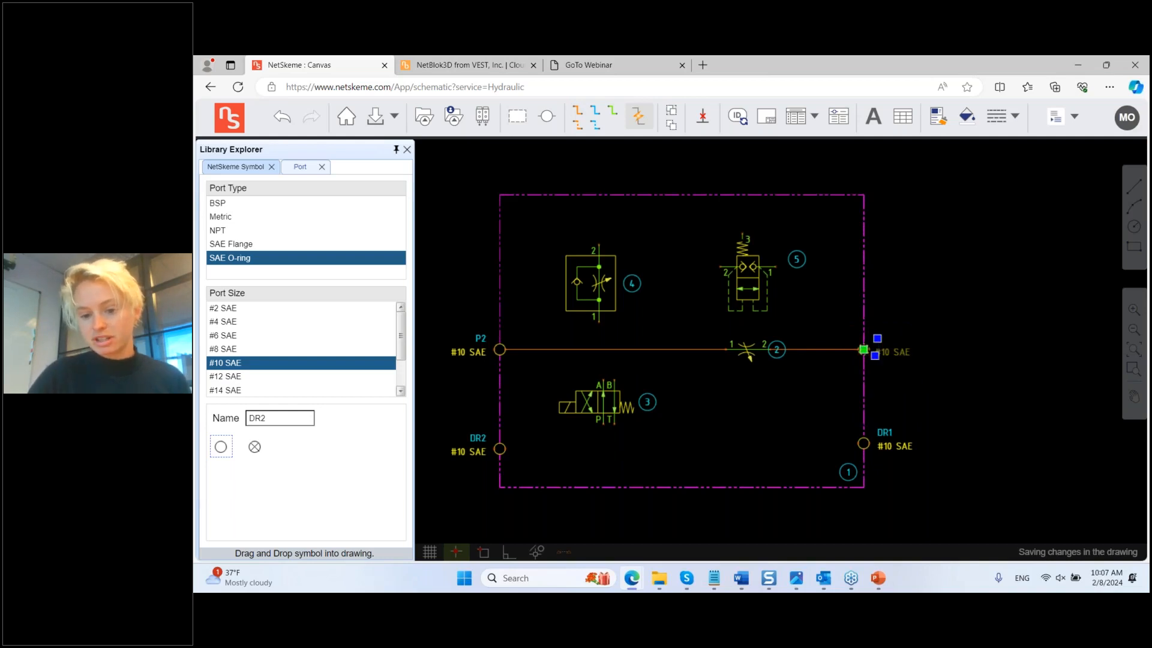
click(900, 328)
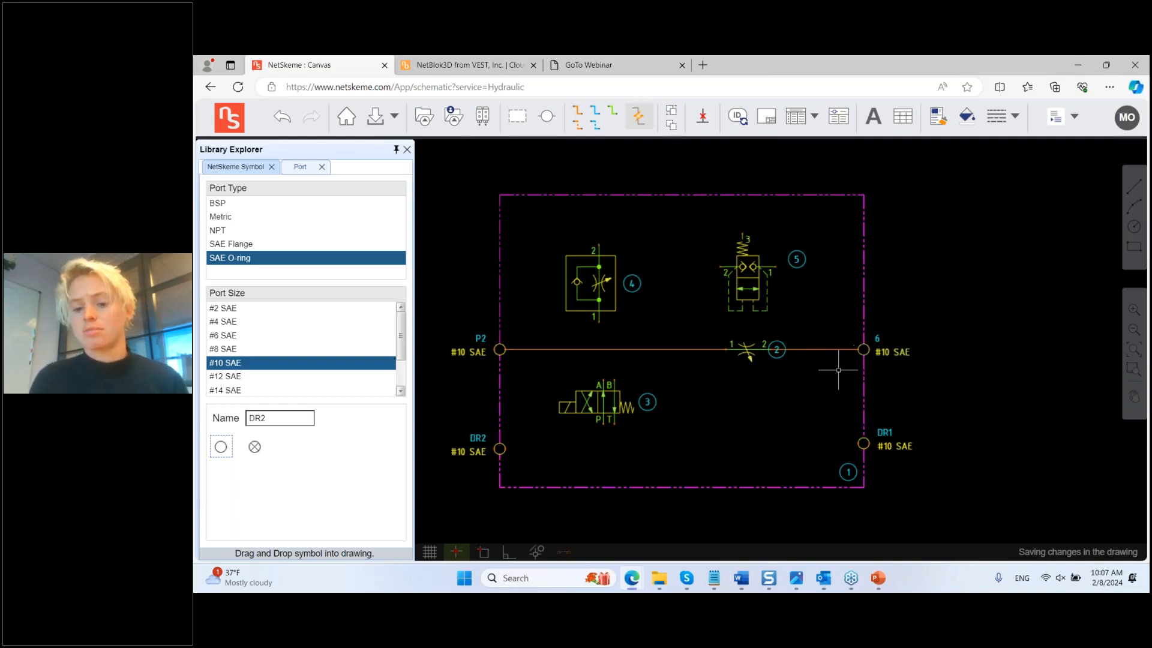
click(780, 343)
click(781, 366)
click(839, 380)
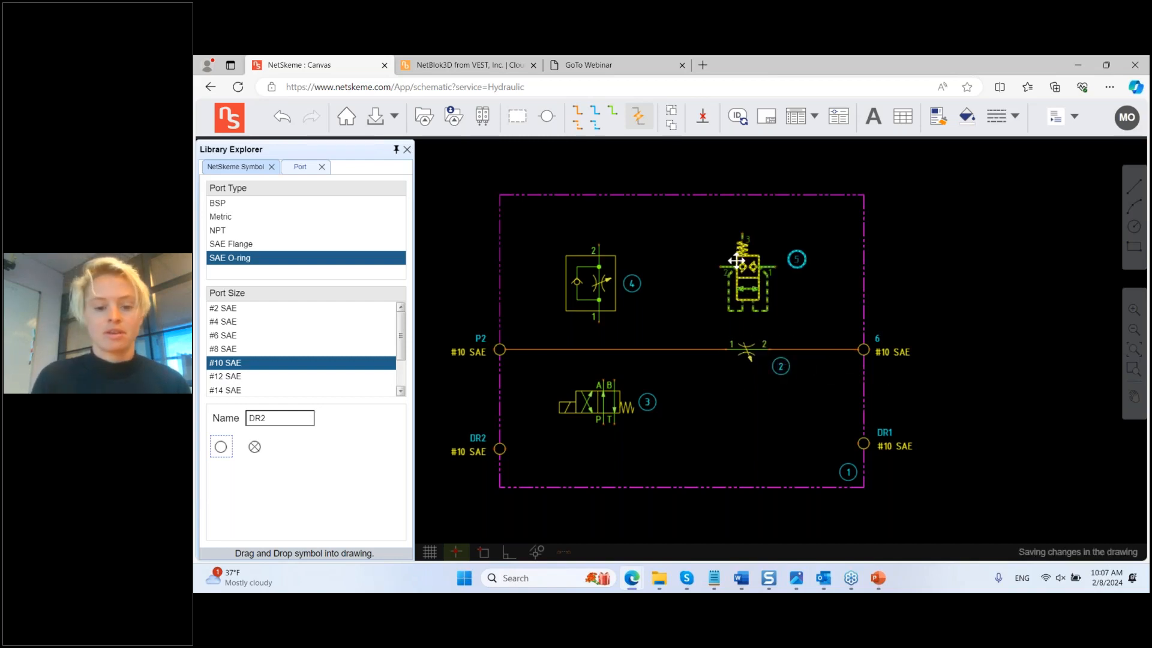
Step: Connect valve 5's ports 2 and 1 to the main pressure line
click(577, 110)
click(720, 266)
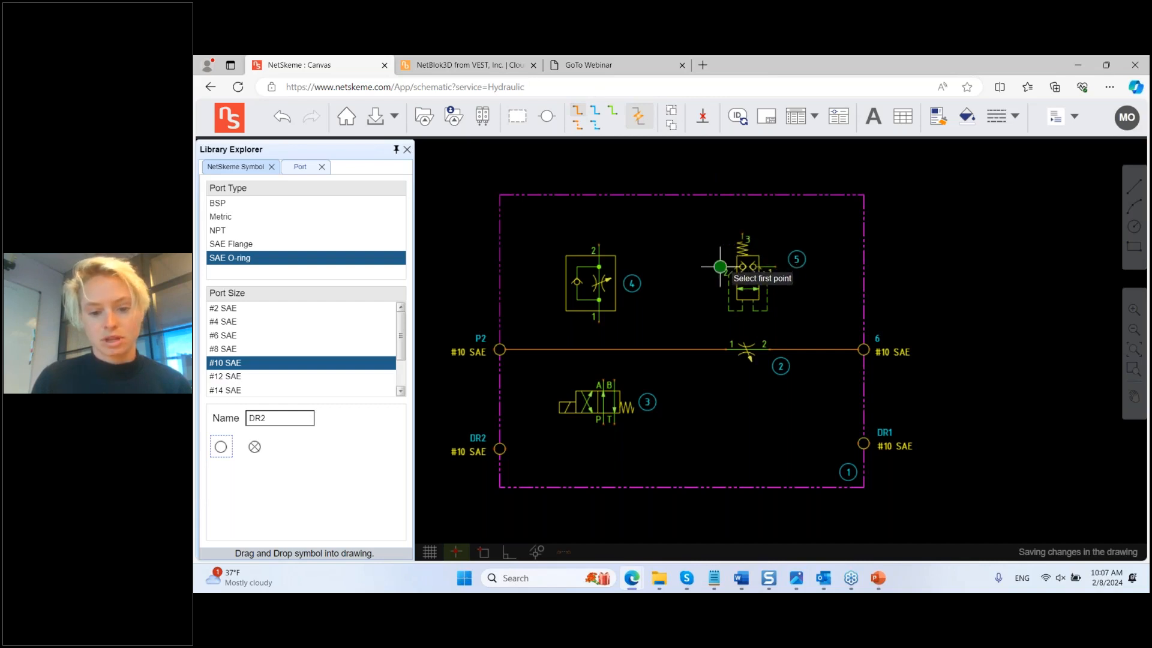
click(698, 349)
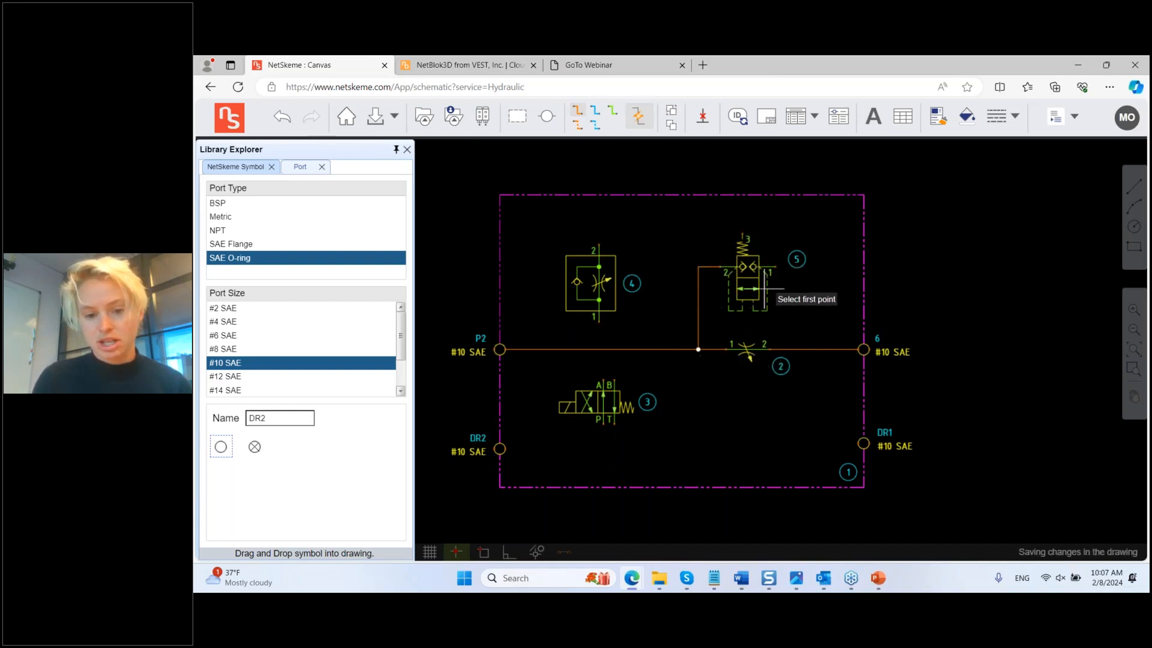
click(780, 266)
click(786, 350)
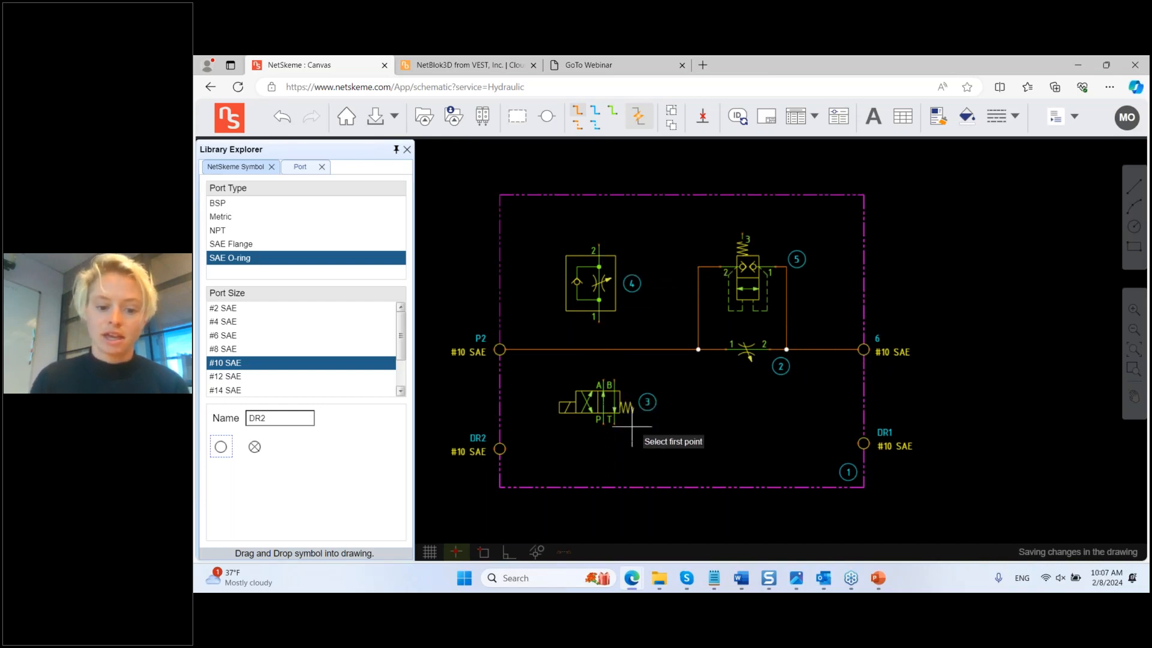
Step: Draw a dashed drain line DR2–DR1, align DR1, and tie valve 3's T port in
click(593, 126)
click(504, 448)
click(852, 444)
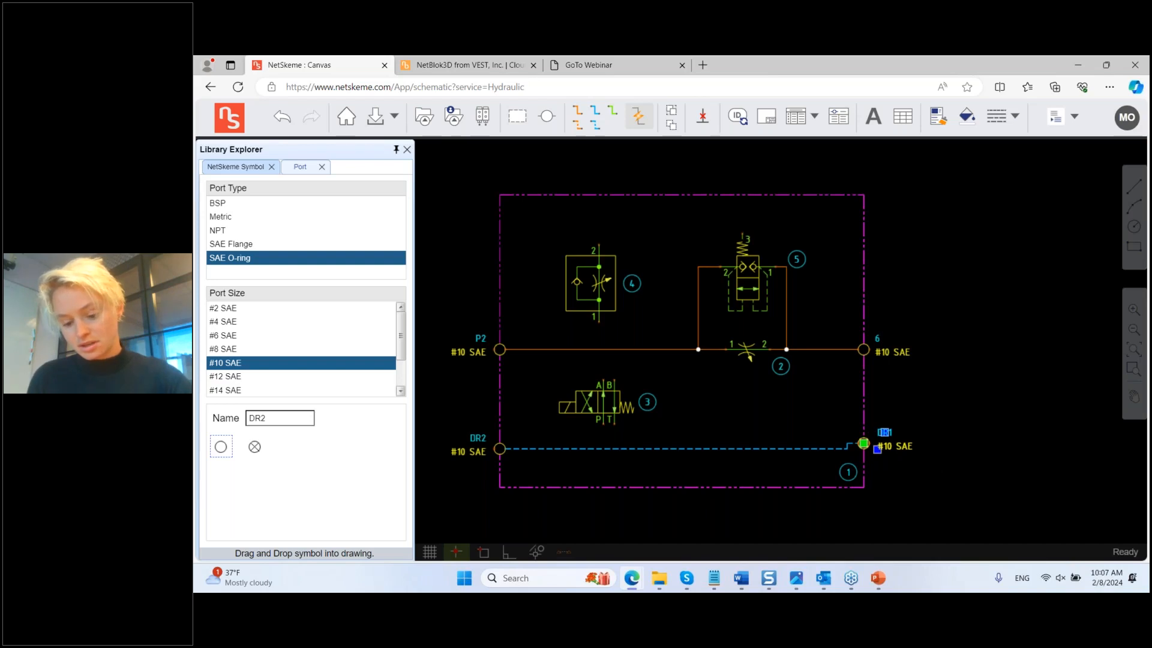
drag(863, 444, 863, 448)
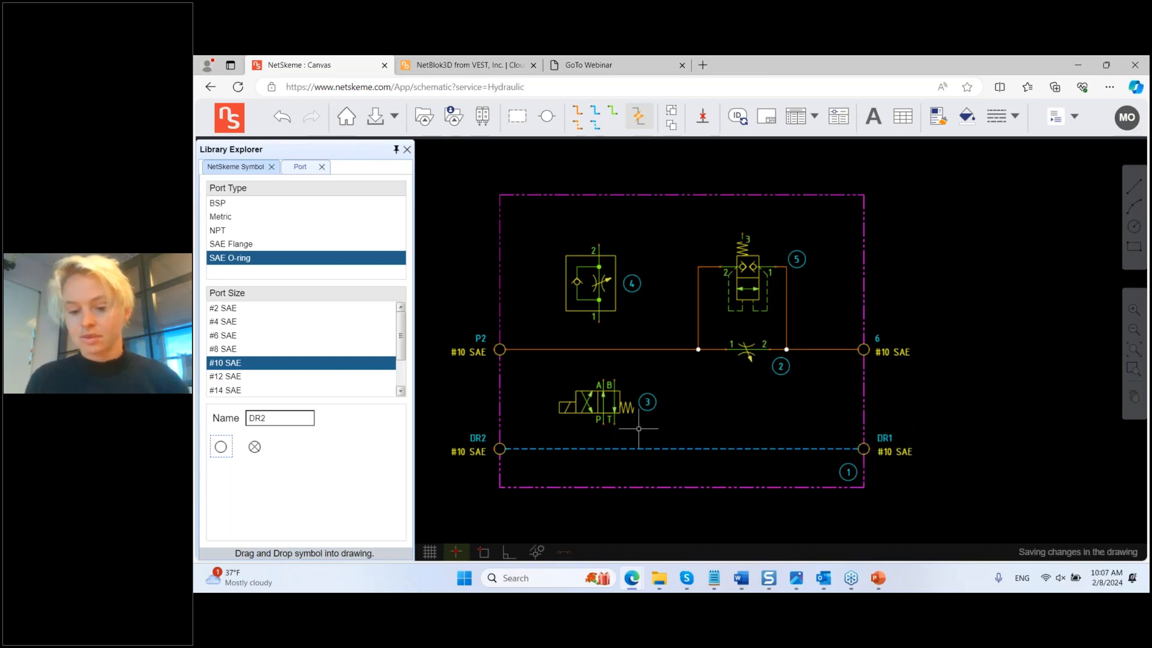
click(595, 124)
click(615, 448)
click(612, 424)
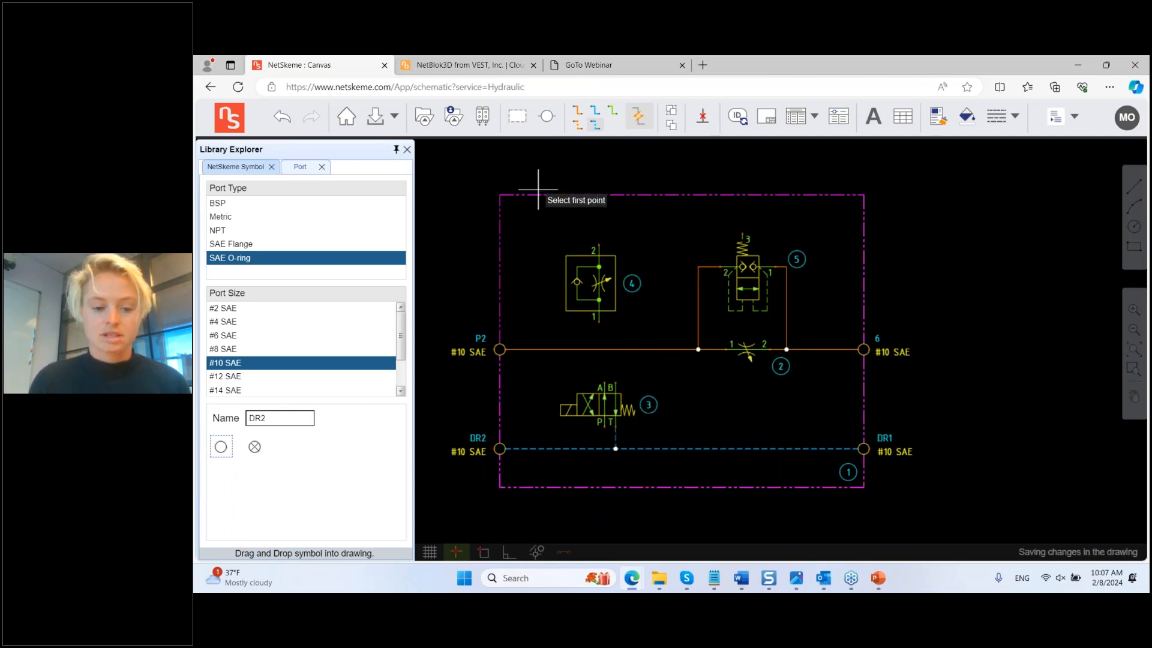
Step: Connect valve 3's A port to valve 4 port 1, nudging valve 3 left to straighten
click(578, 124)
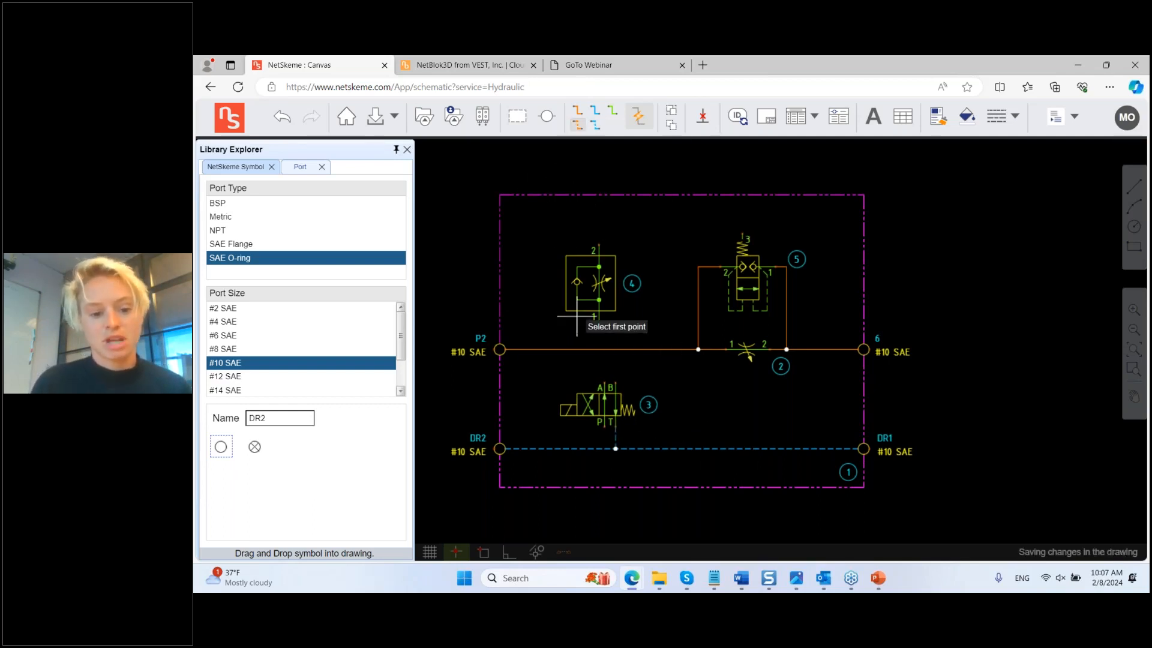
click(603, 385)
click(599, 322)
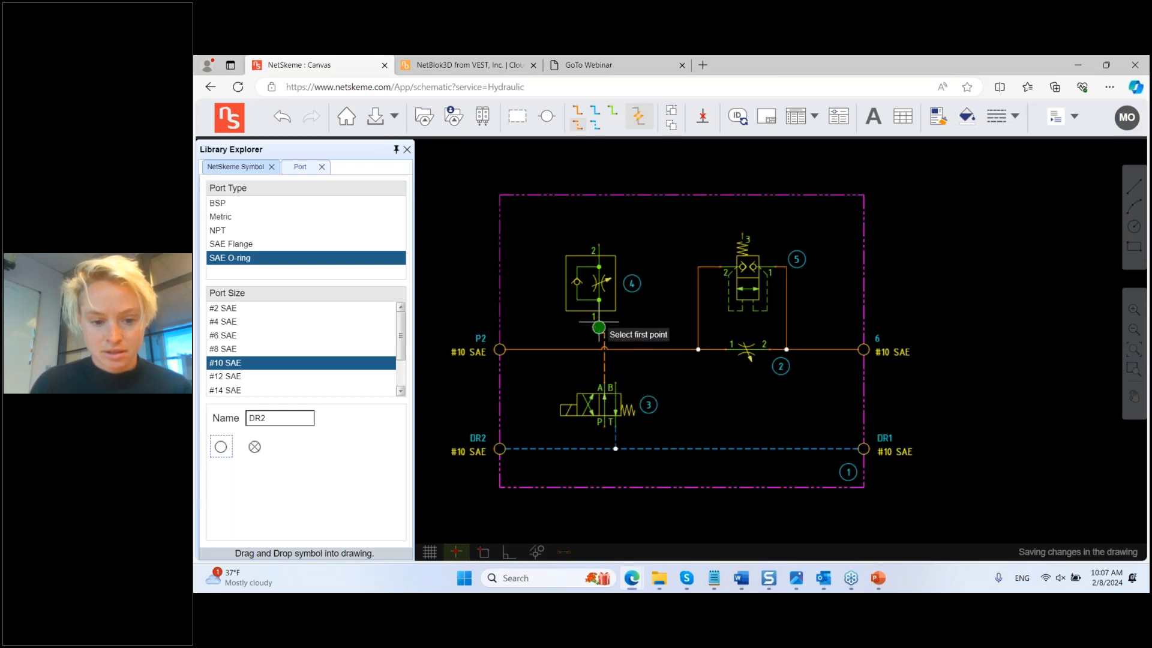
click(606, 405)
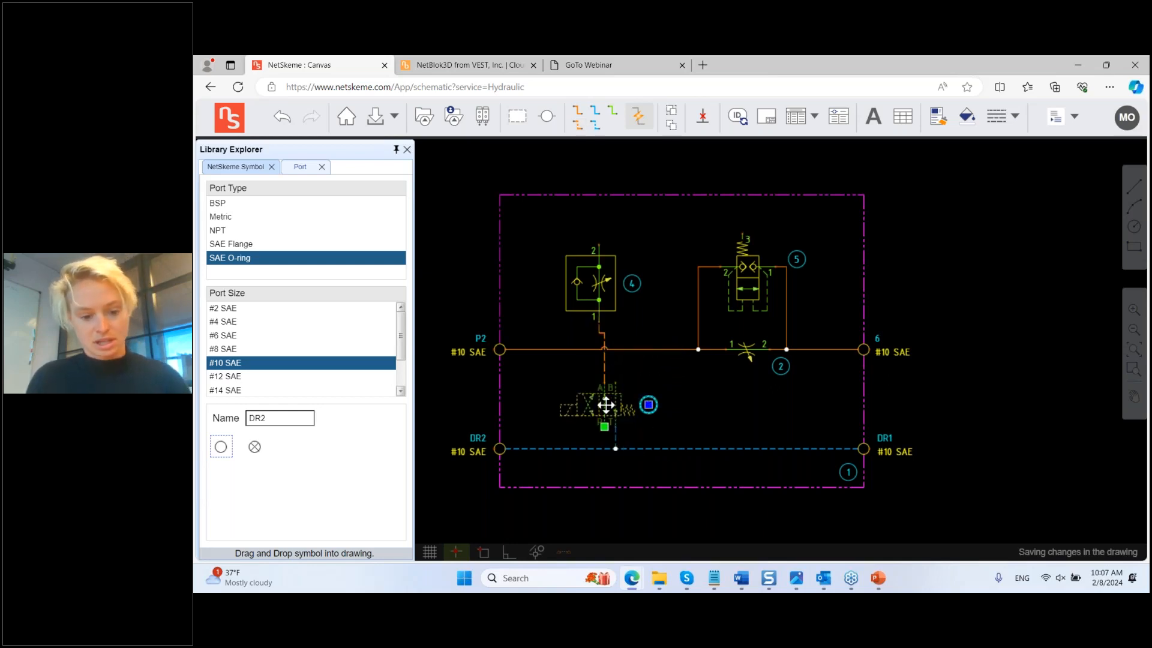
key(Left)
click(689, 393)
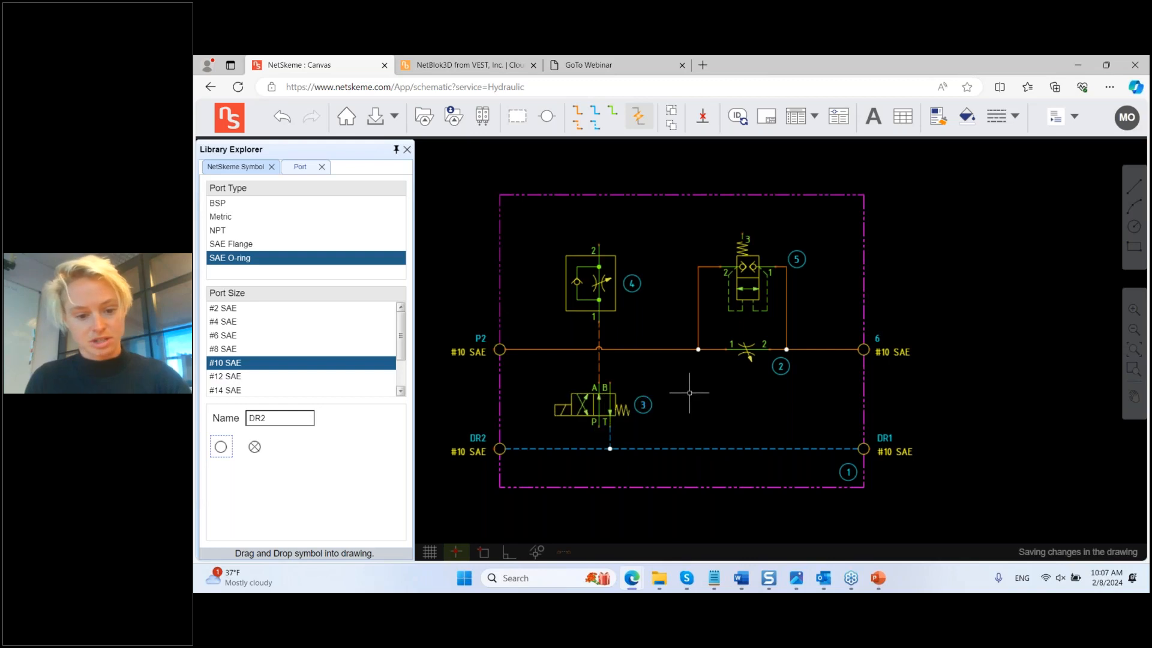
Step: Join valve 3's lower port to the main line and link valve 4 port 2 to valve 5 port 3
click(577, 125)
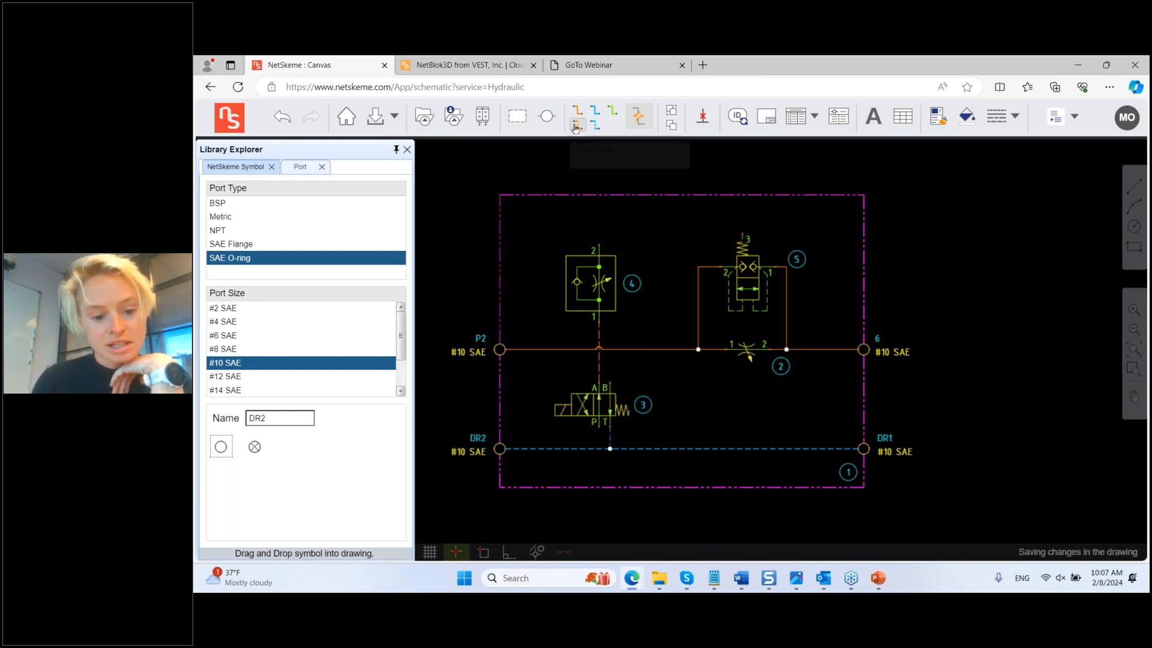
click(599, 427)
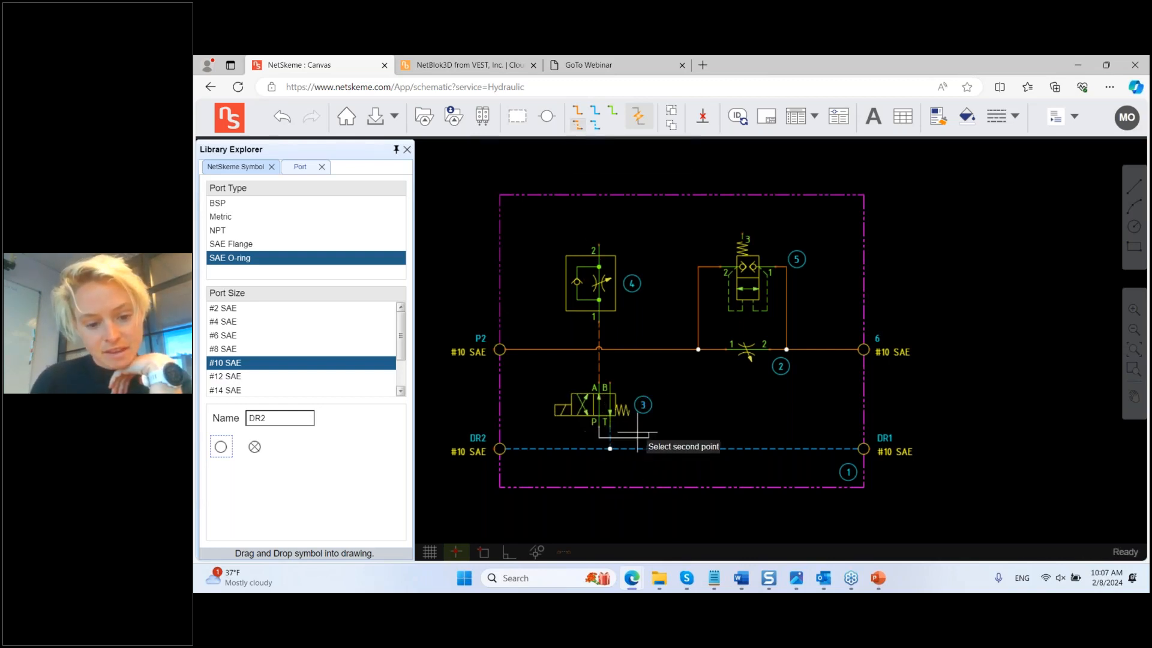
click(659, 350)
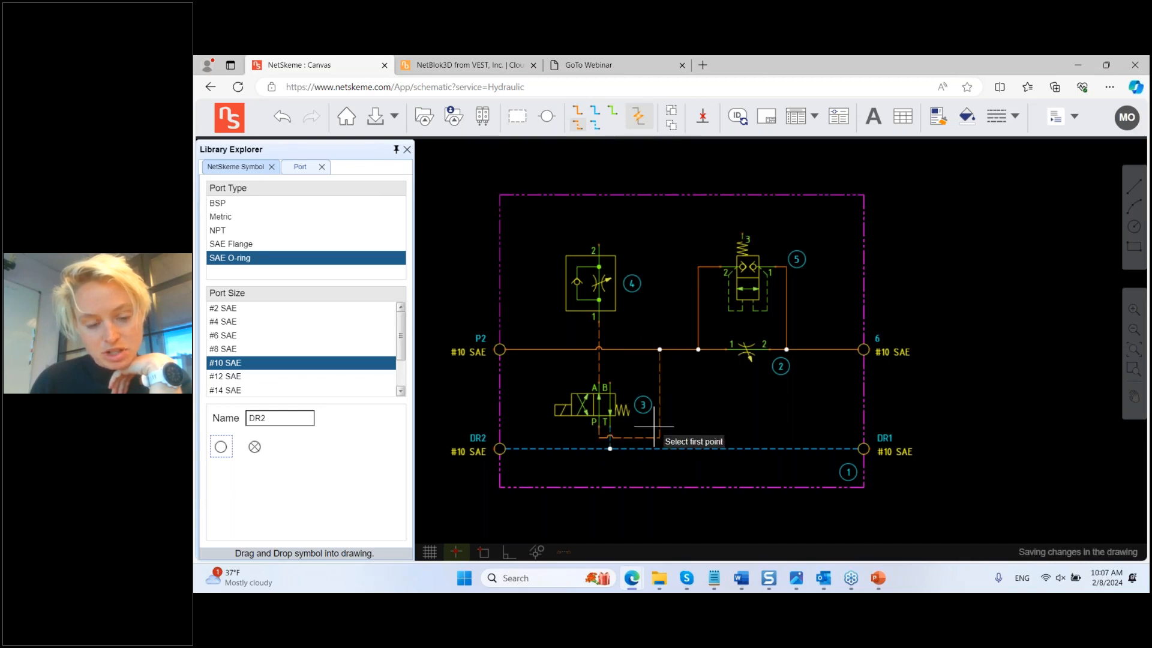
click(598, 243)
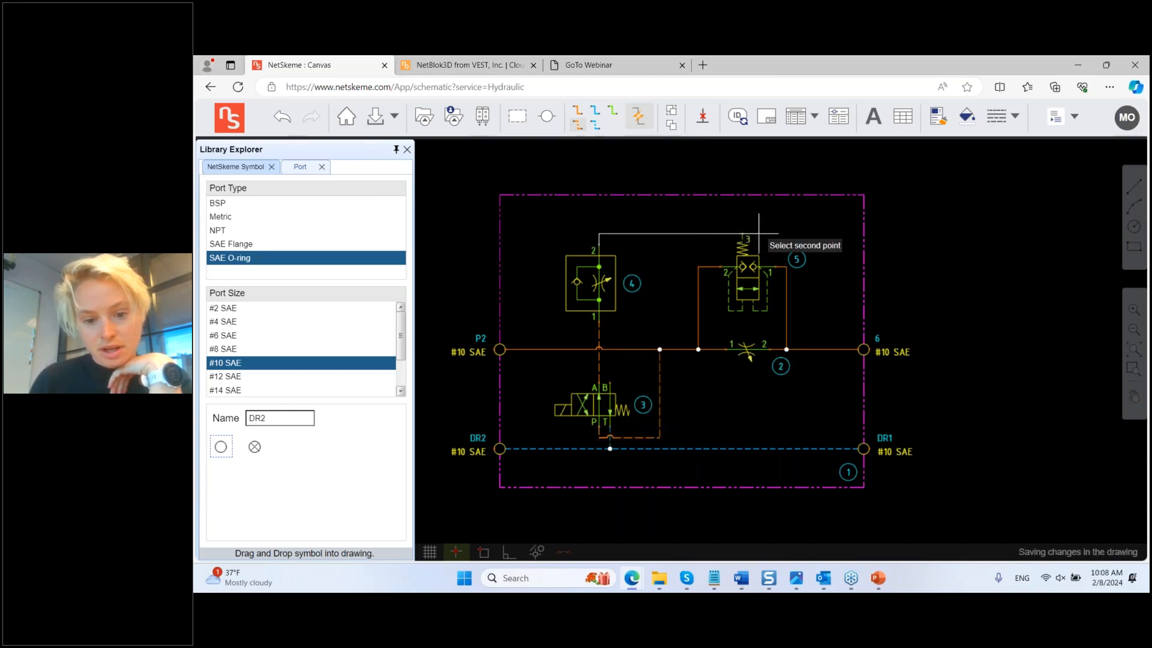
click(742, 236)
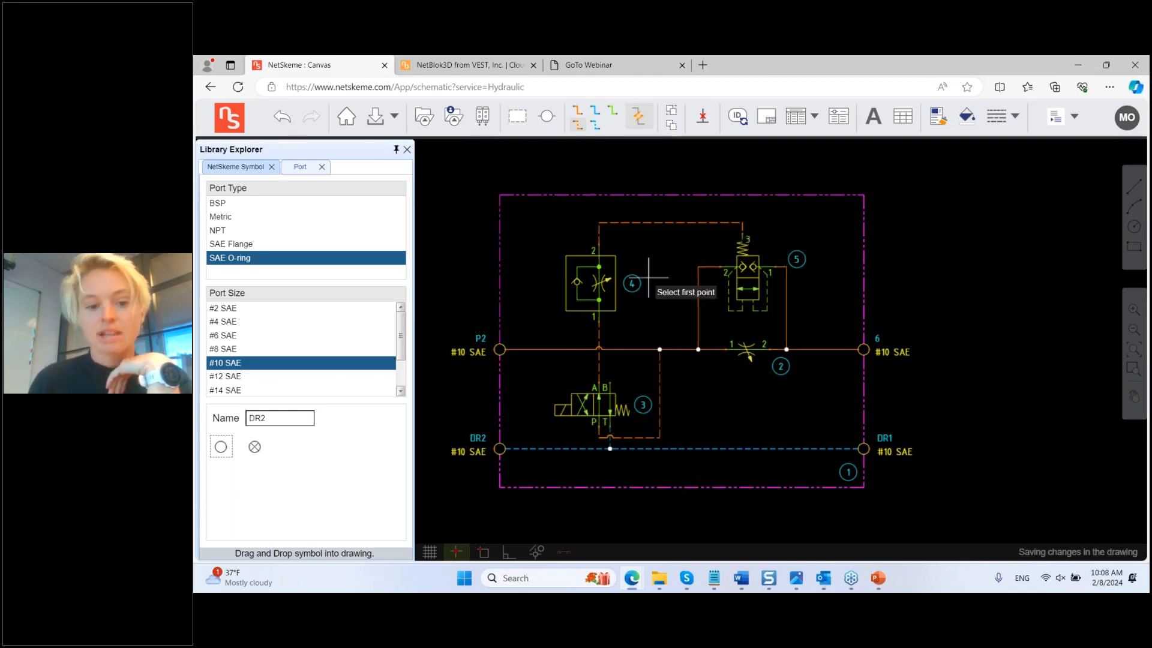
key(Escape)
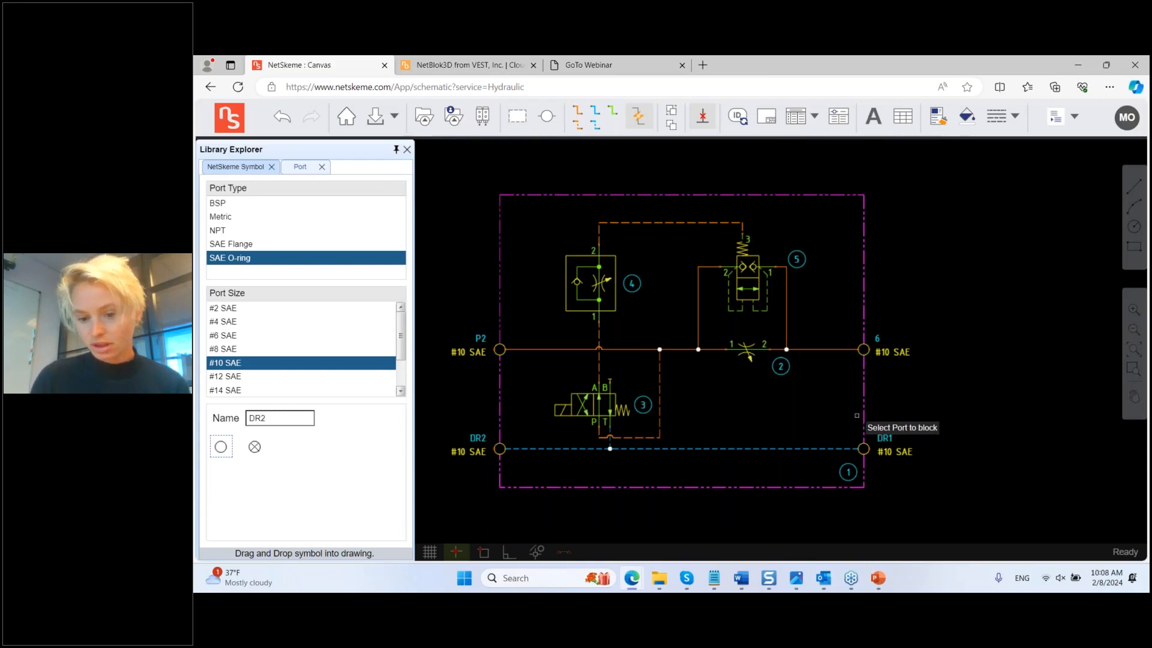
Step: Add a ports list table and a parts list table to the NetSkeme sheet
key(Escape)
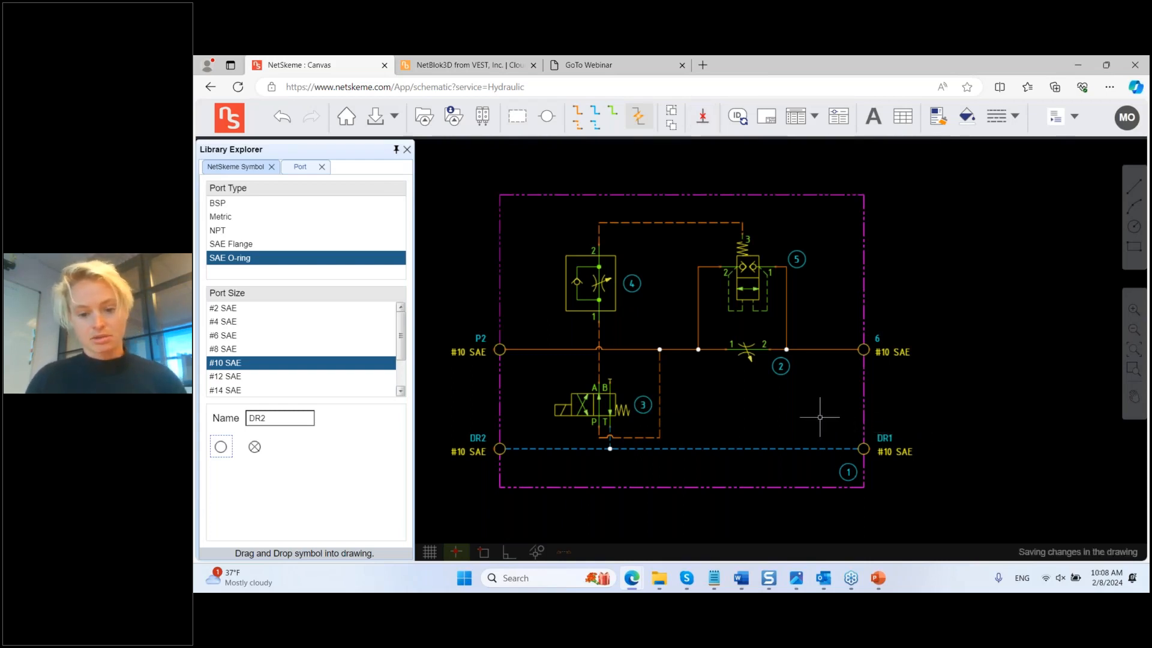
scroll(820, 416, down, 5)
scroll(873, 417, up, 4)
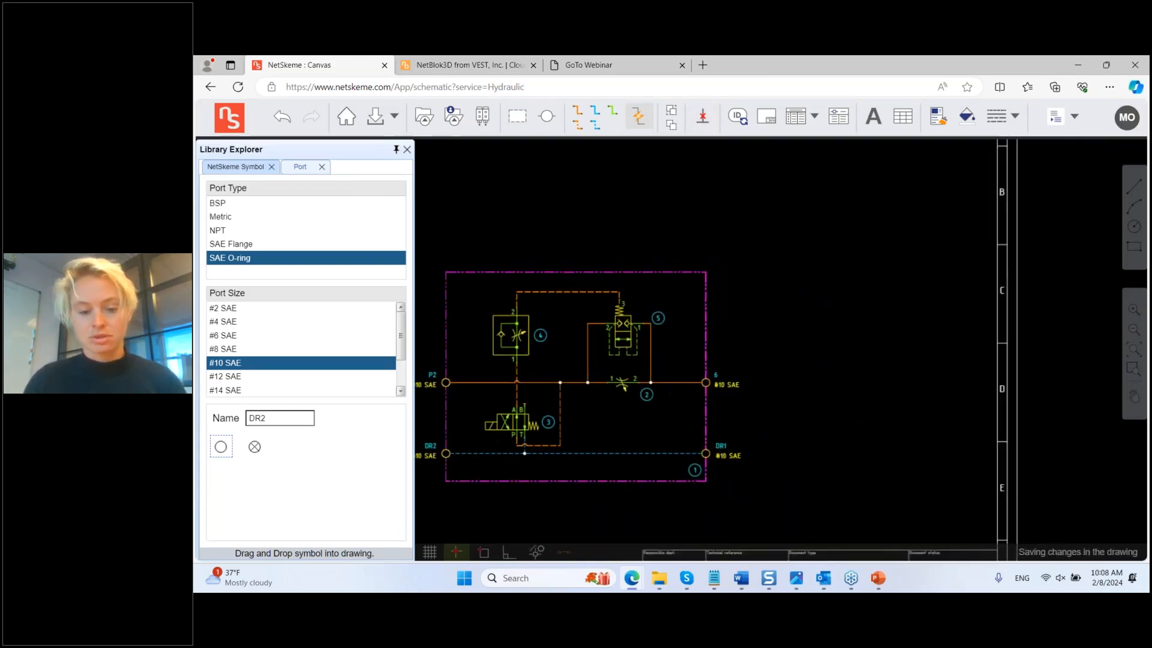
scroll(771, 424, down, 2)
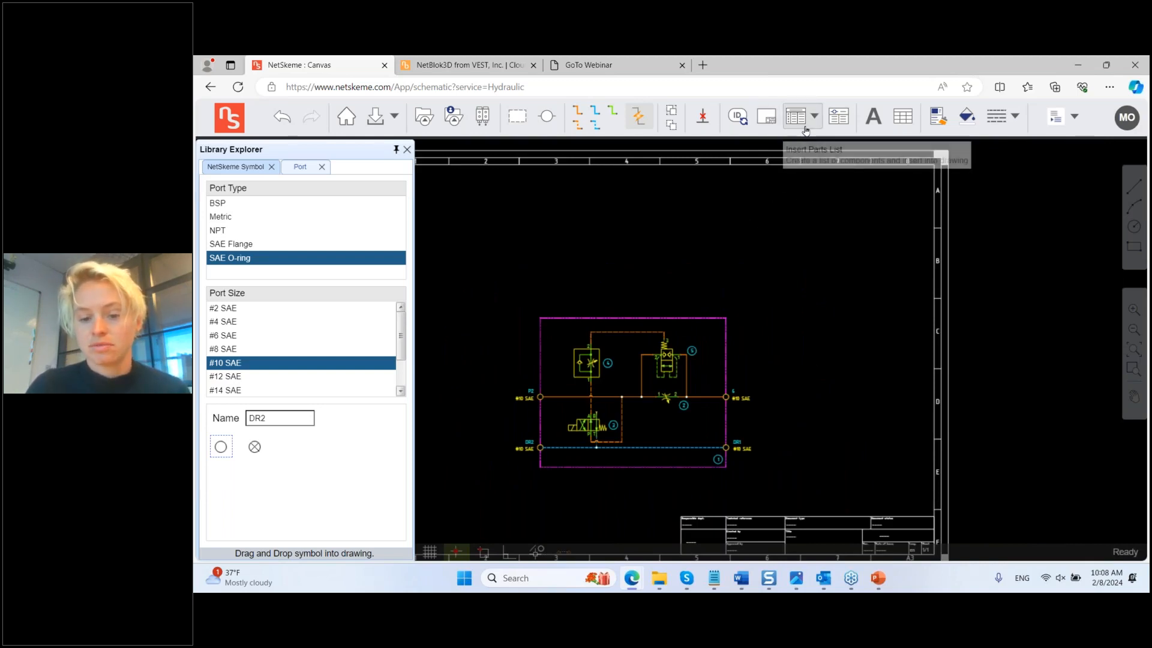
click(844, 125)
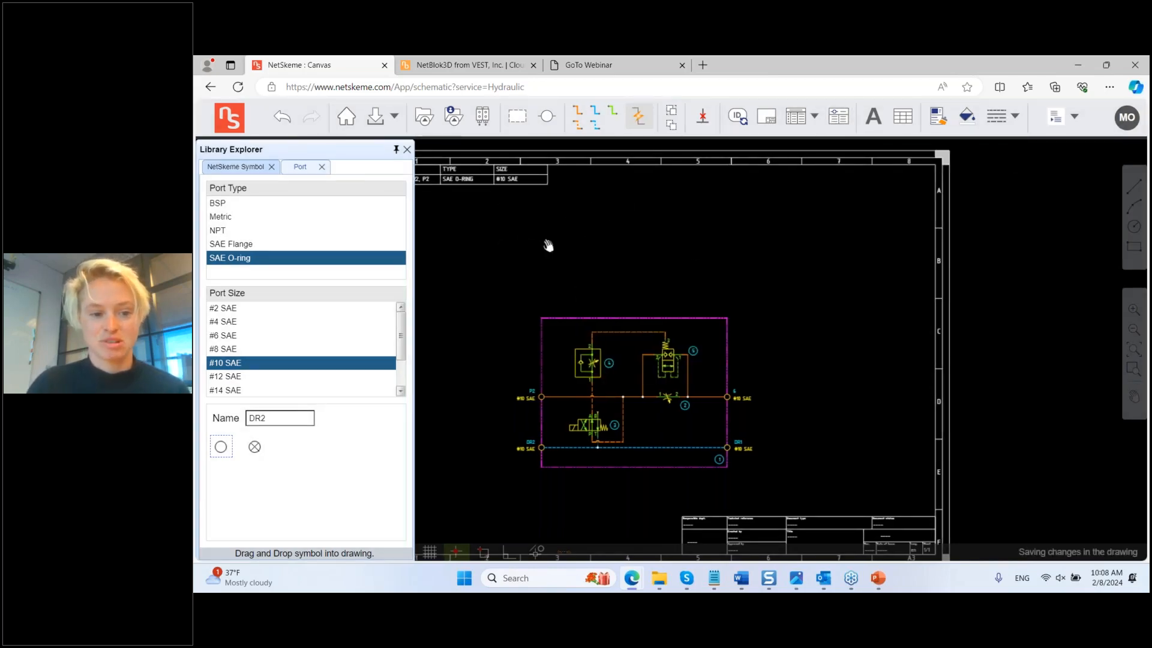
click(407, 150)
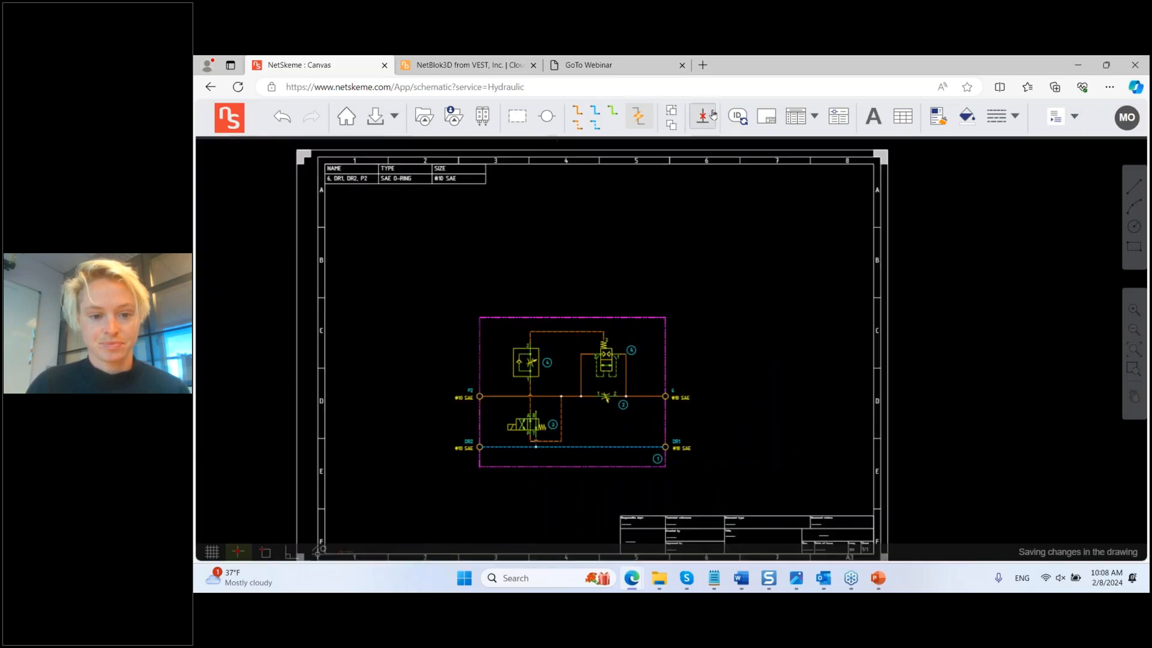
click(795, 116)
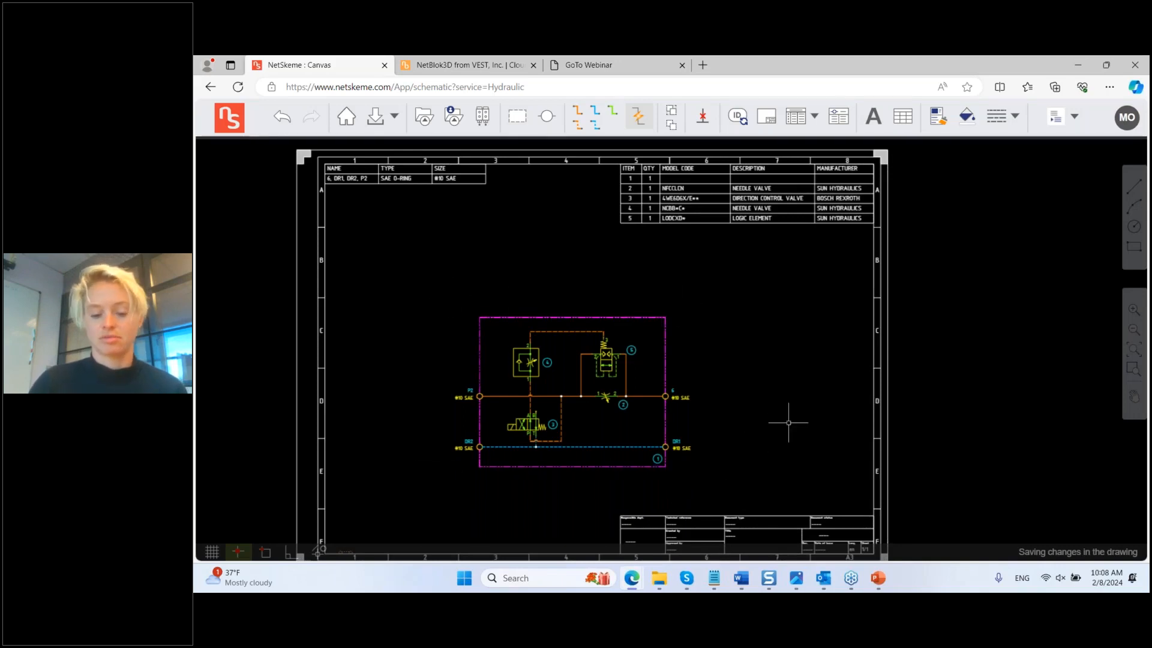
Step: Set the manifold block's model code to BLOCK and refresh the parts list
right_click(636, 317)
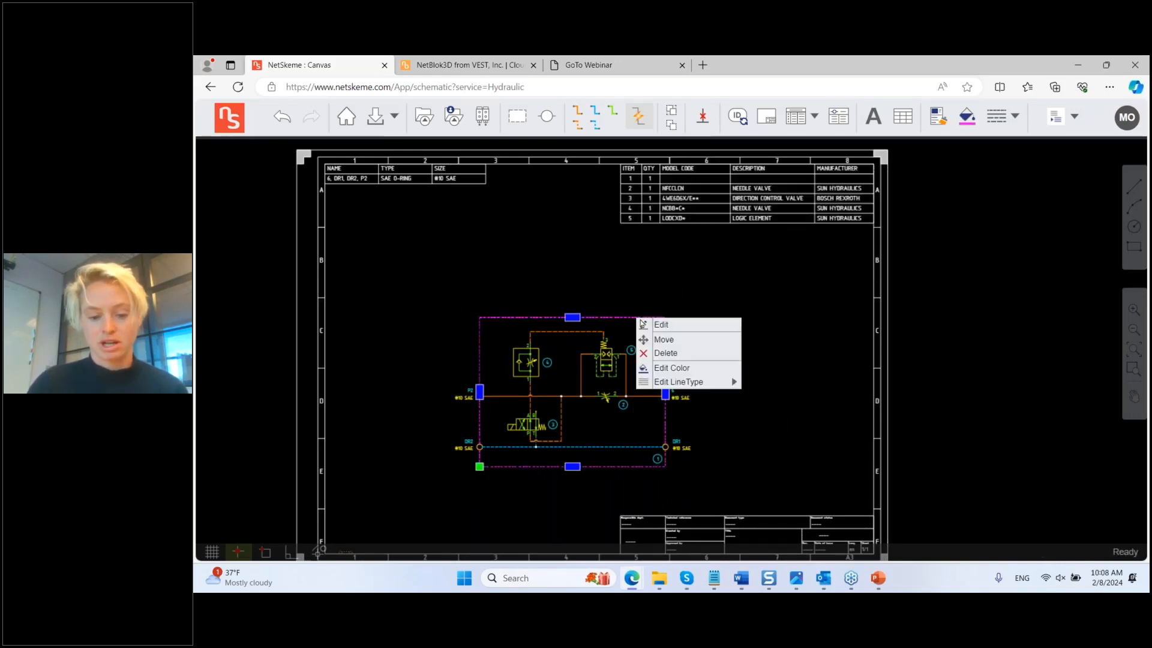
click(675, 326)
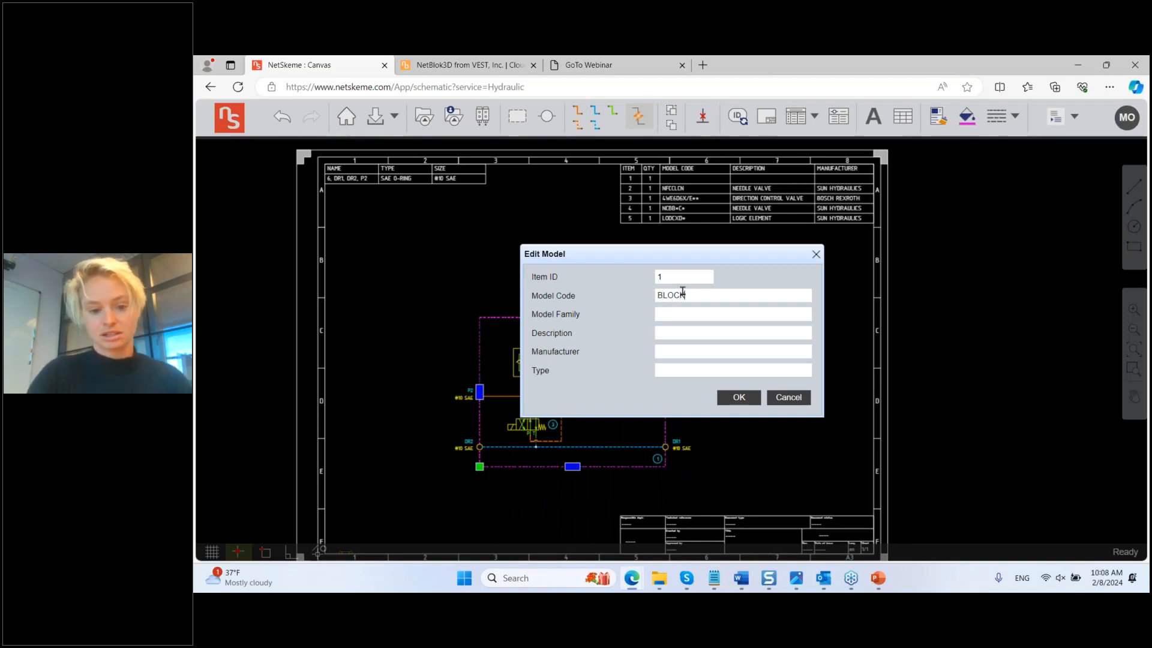
click(738, 397)
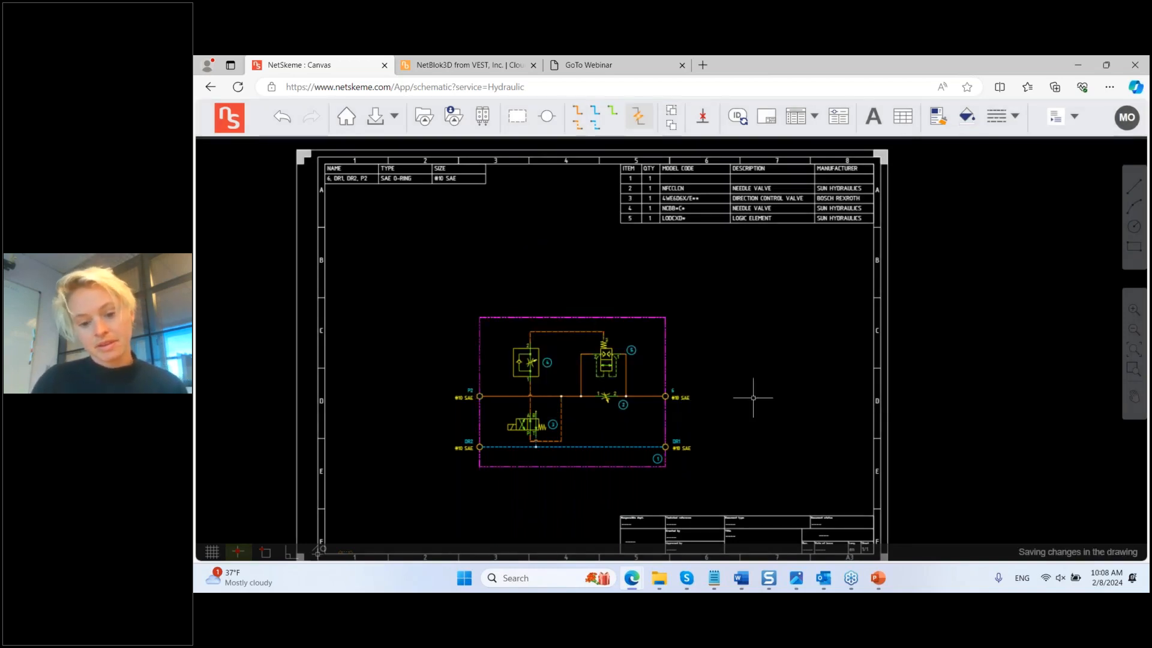
click(796, 119)
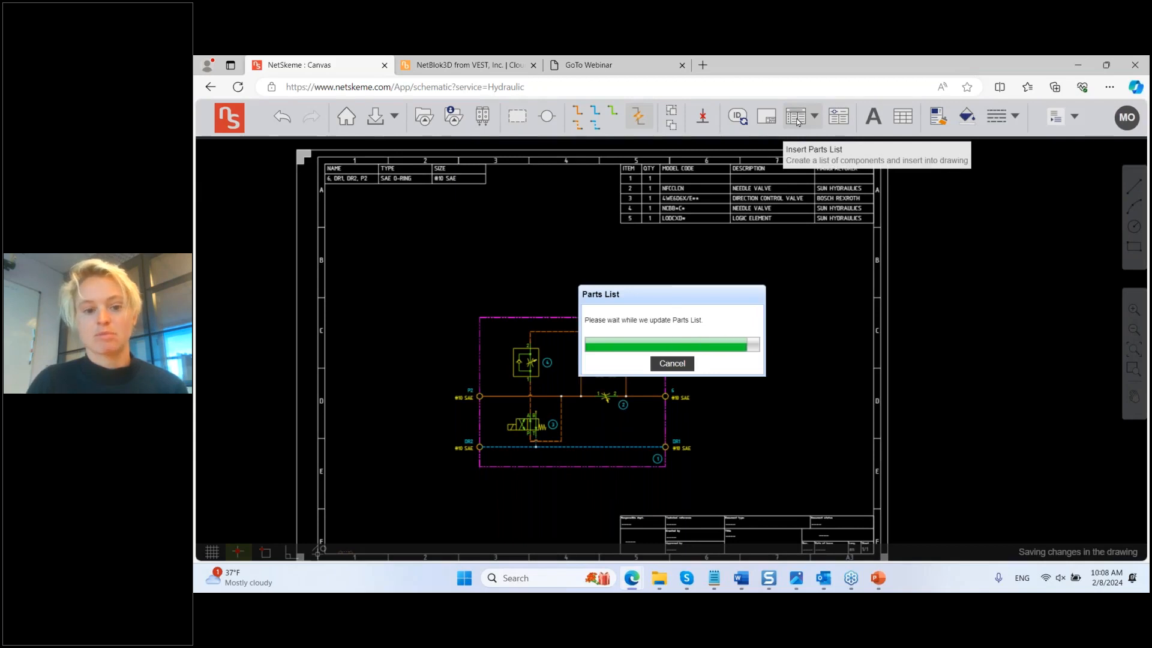
middle_drag(780, 426, 763, 401)
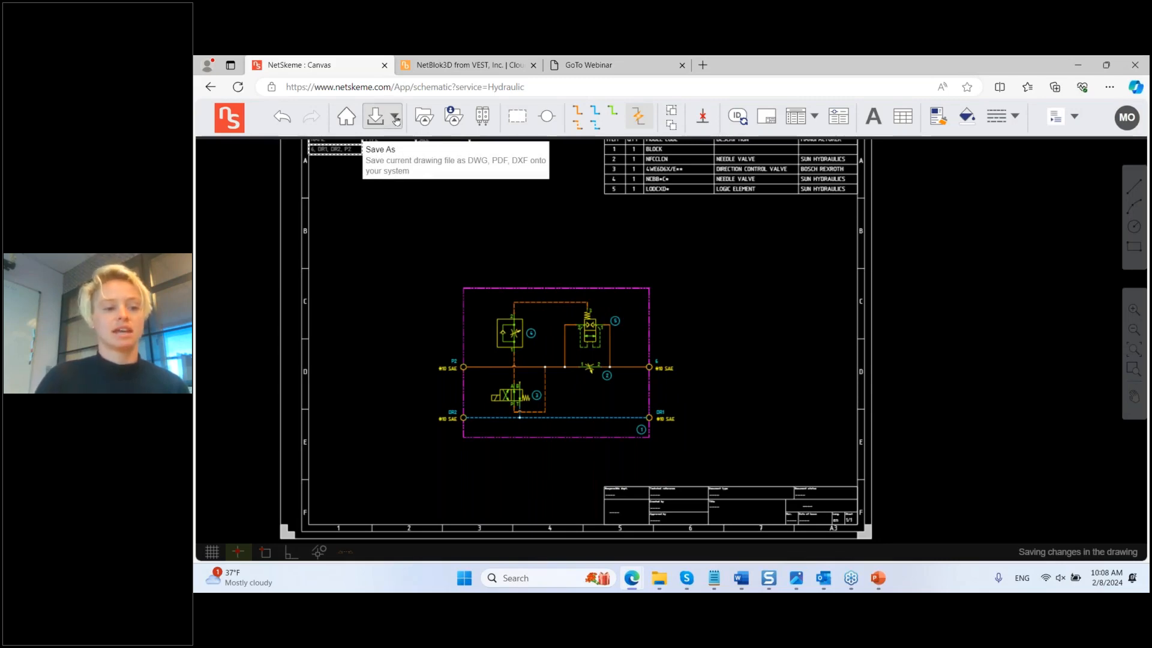
Step: Save the NetSkeme drawing to Desktop > FebWebinar24 under the name WebCircuit2824.dwg
click(396, 120)
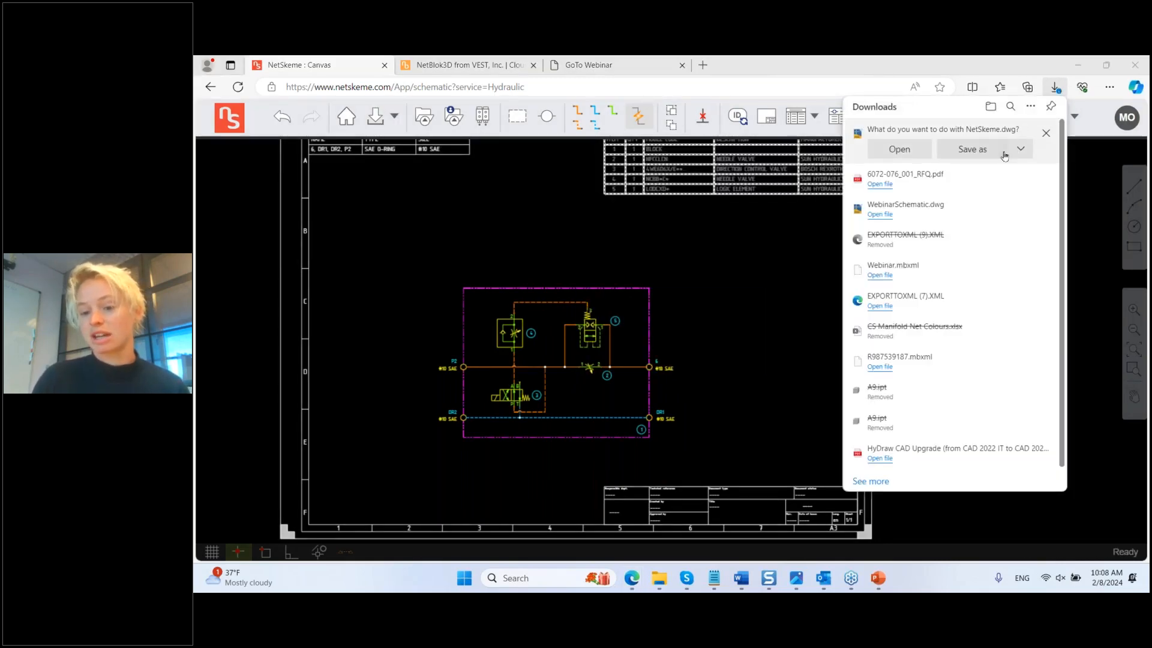
click(971, 149)
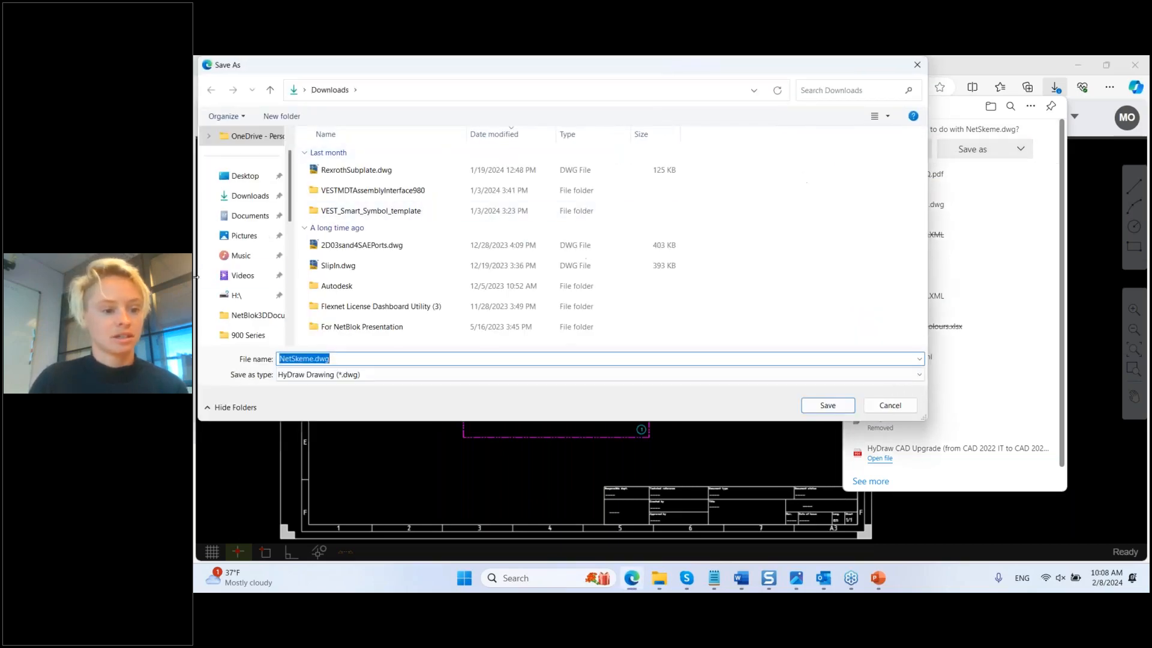
click(247, 177)
click(349, 157)
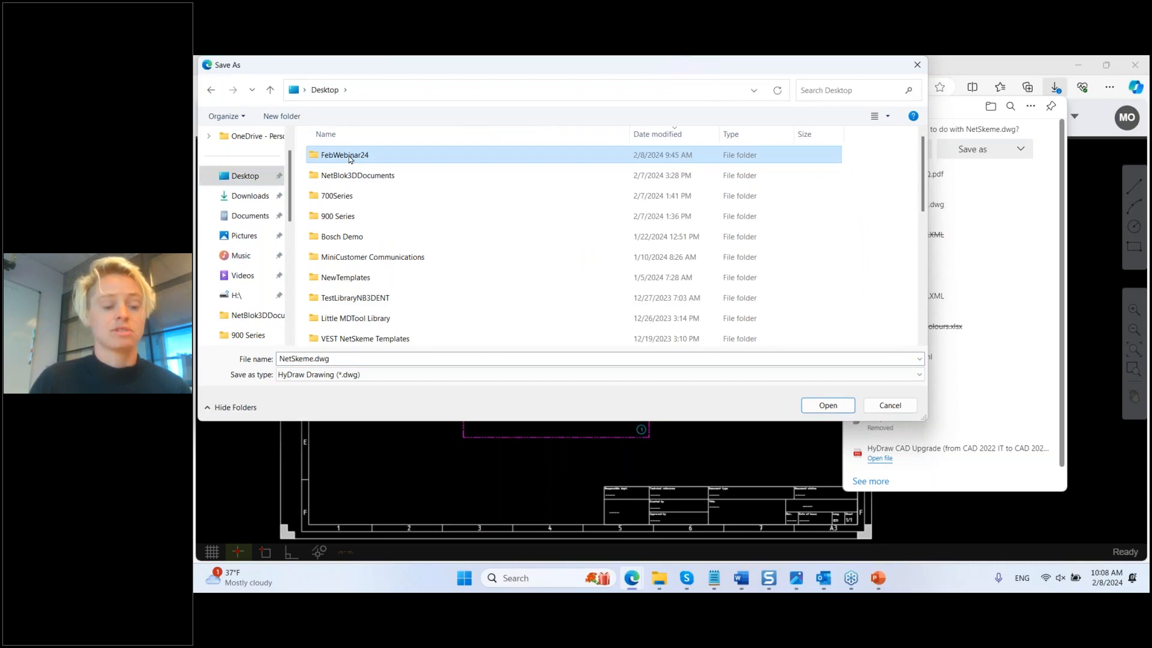
double_click(349, 156)
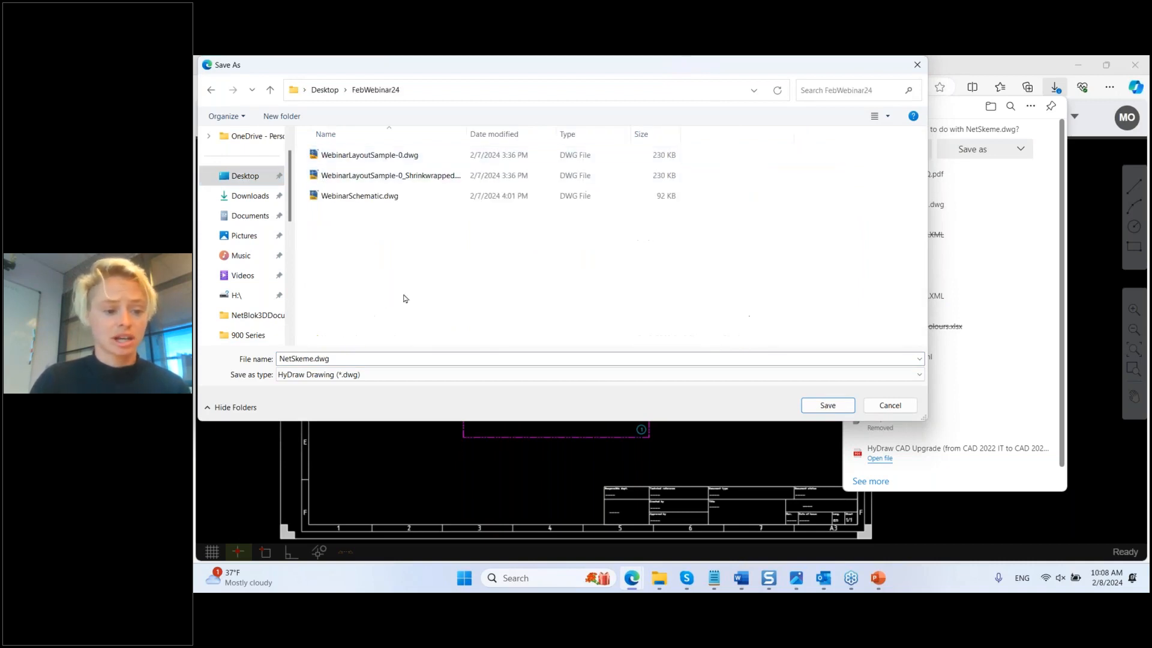
click(409, 358)
click(408, 358)
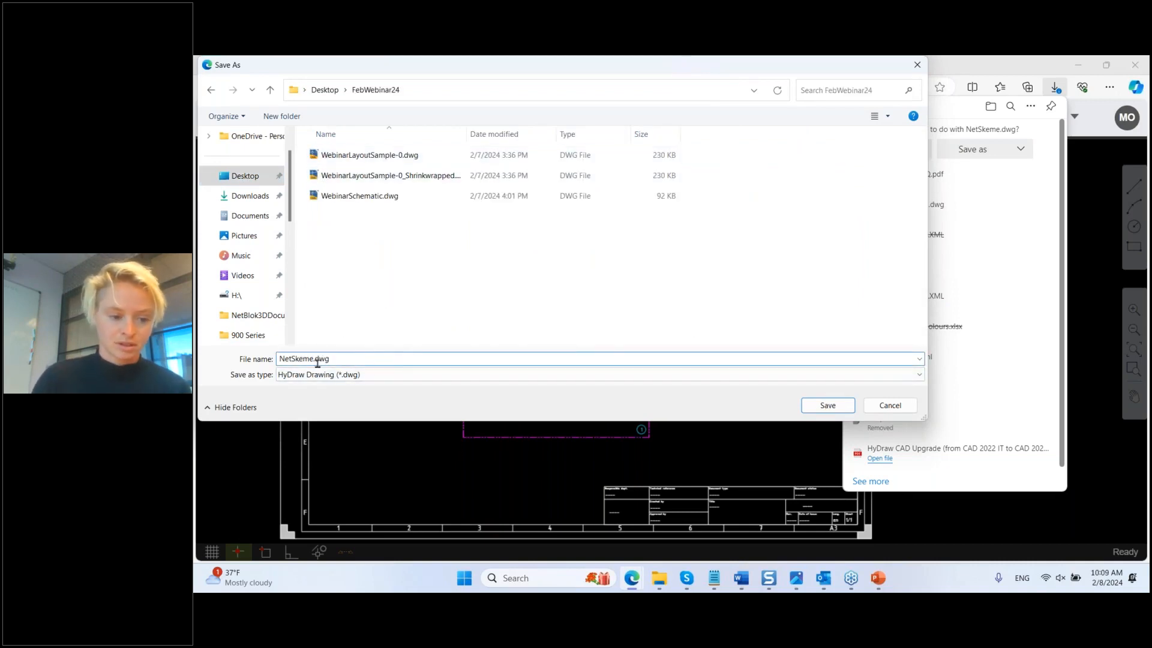
drag(312, 360, 219, 354)
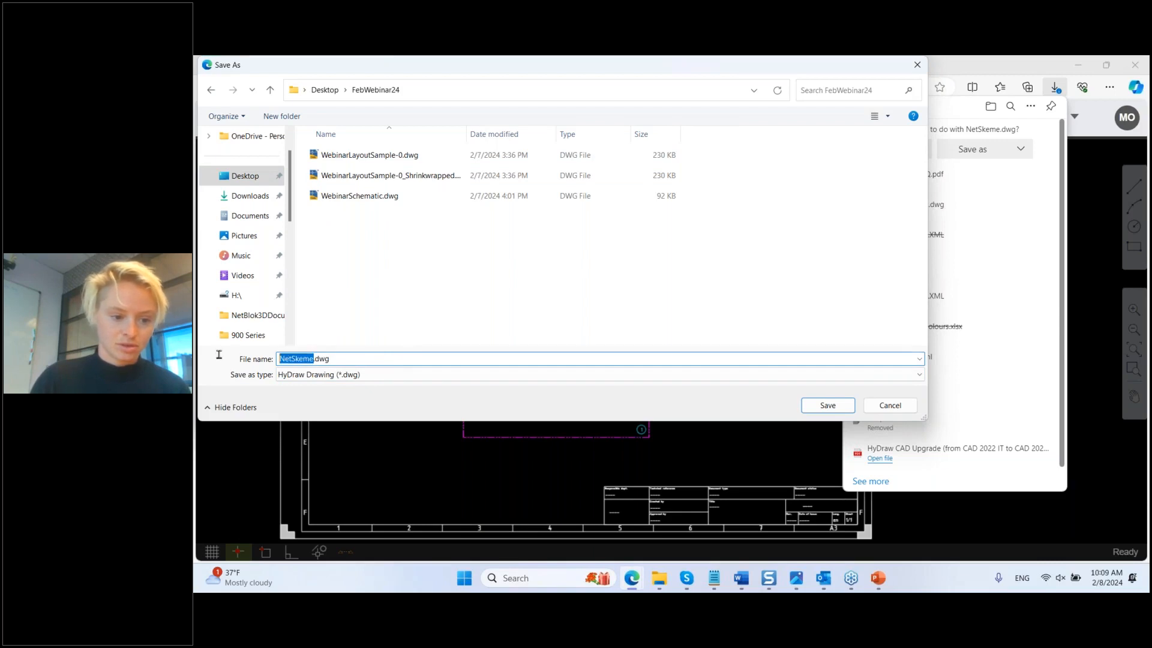
text(Web)
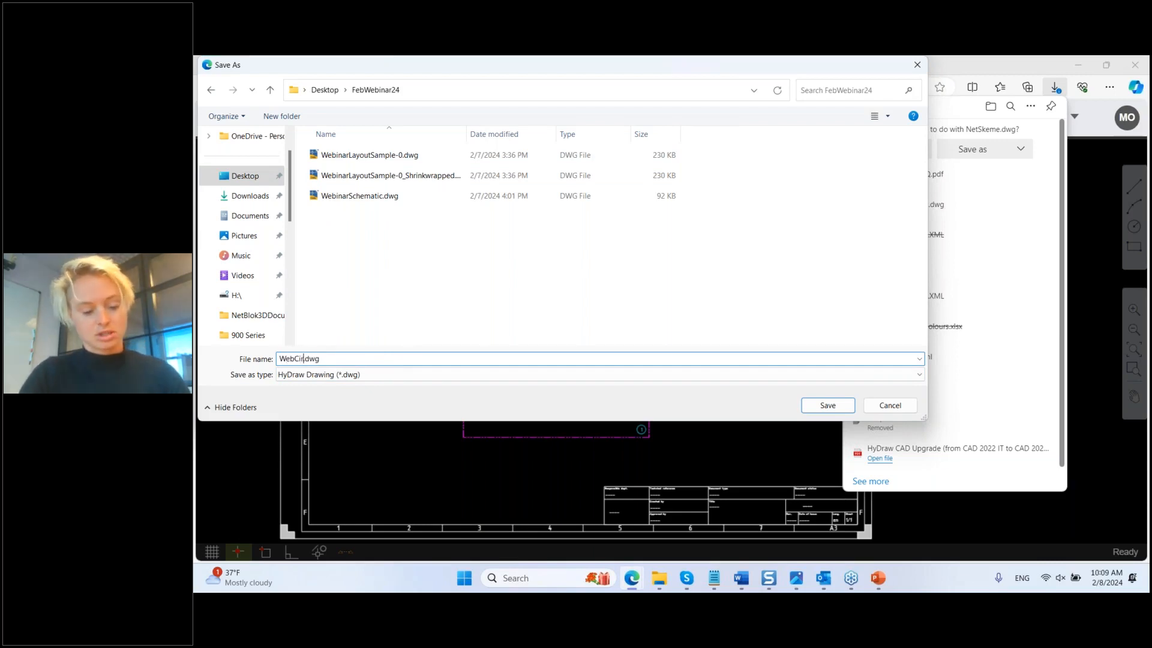
text(Circuit2824)
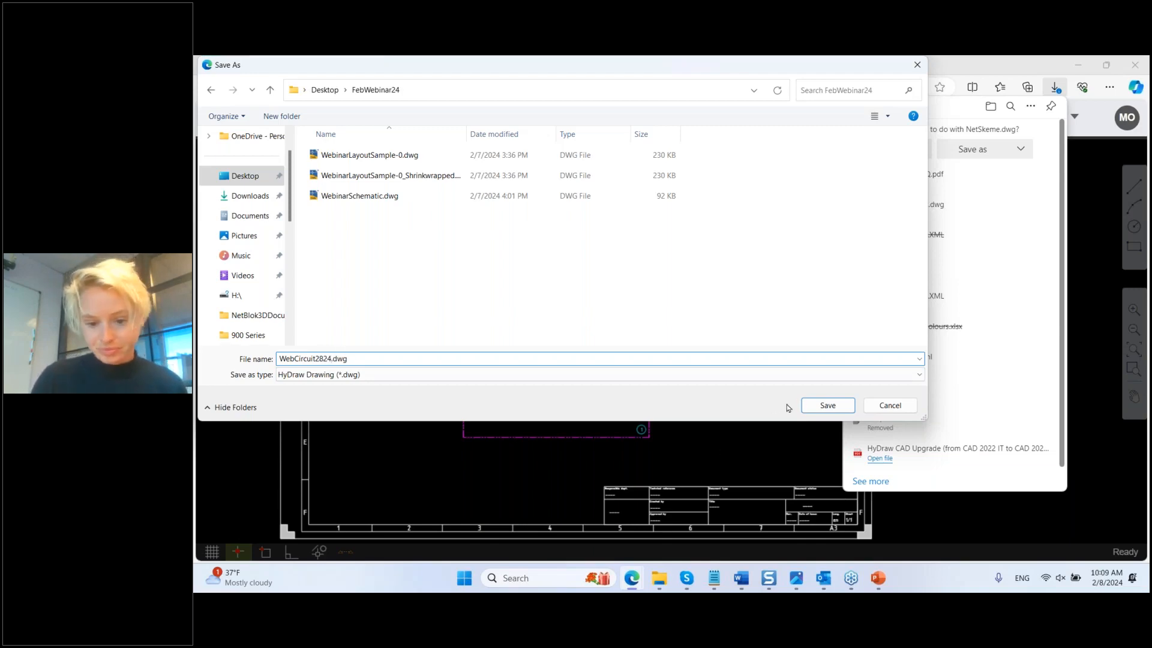
click(827, 406)
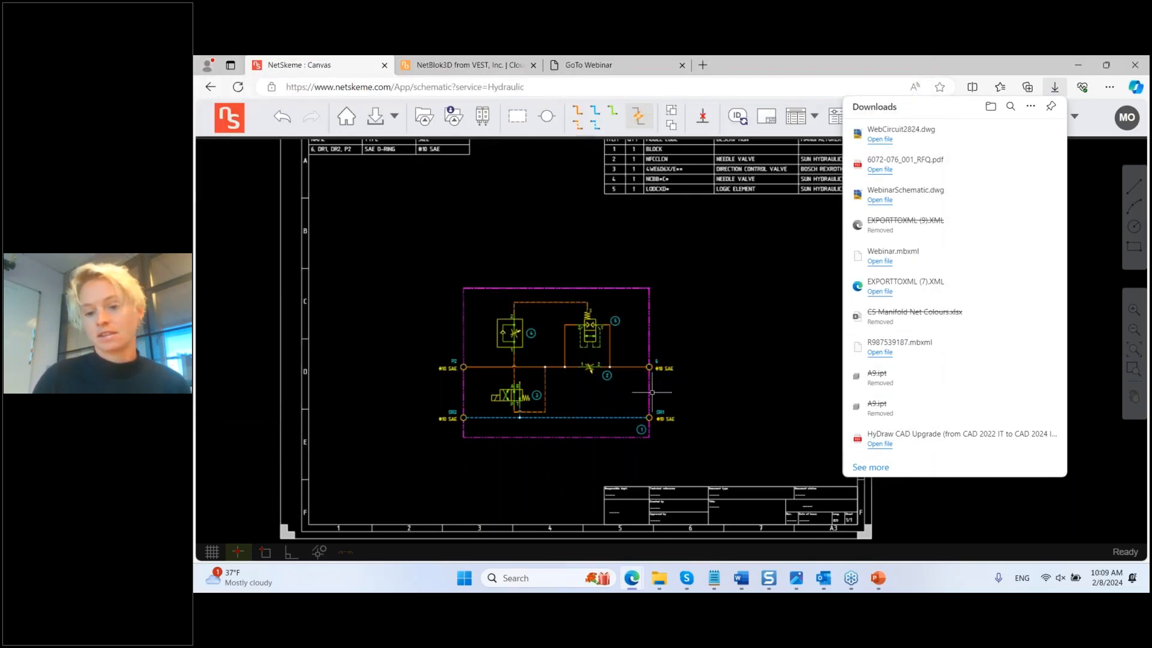
click(797, 270)
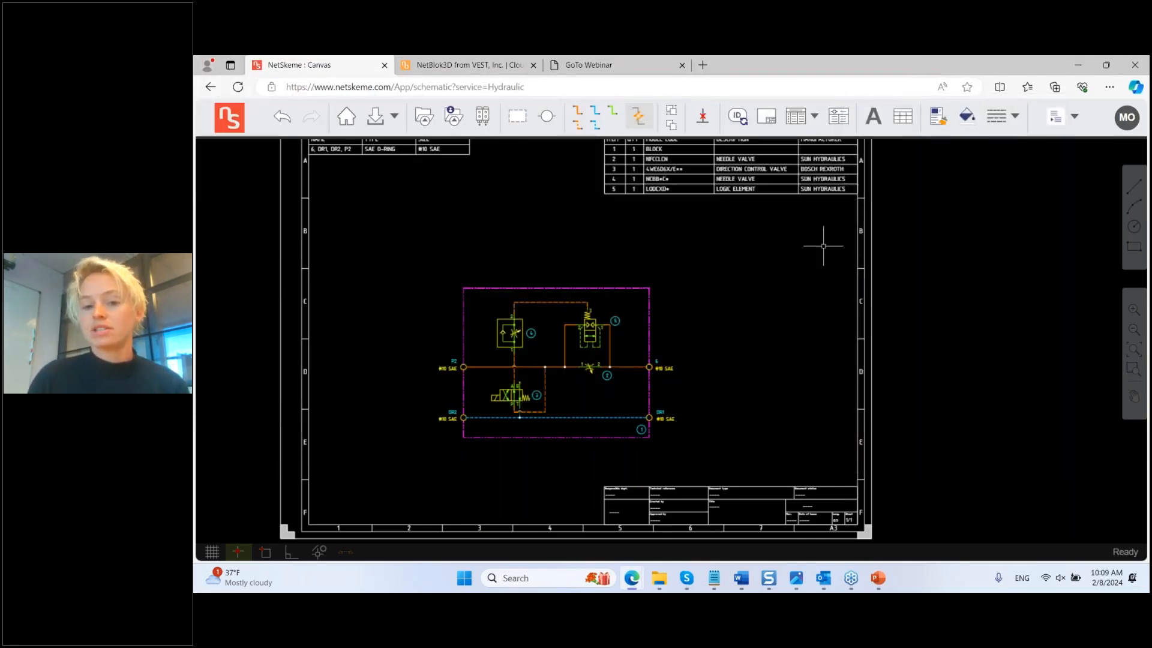
click(1075, 117)
Step: For the XML export, rename net NET-3 to D and NET-1 to PR
click(1086, 139)
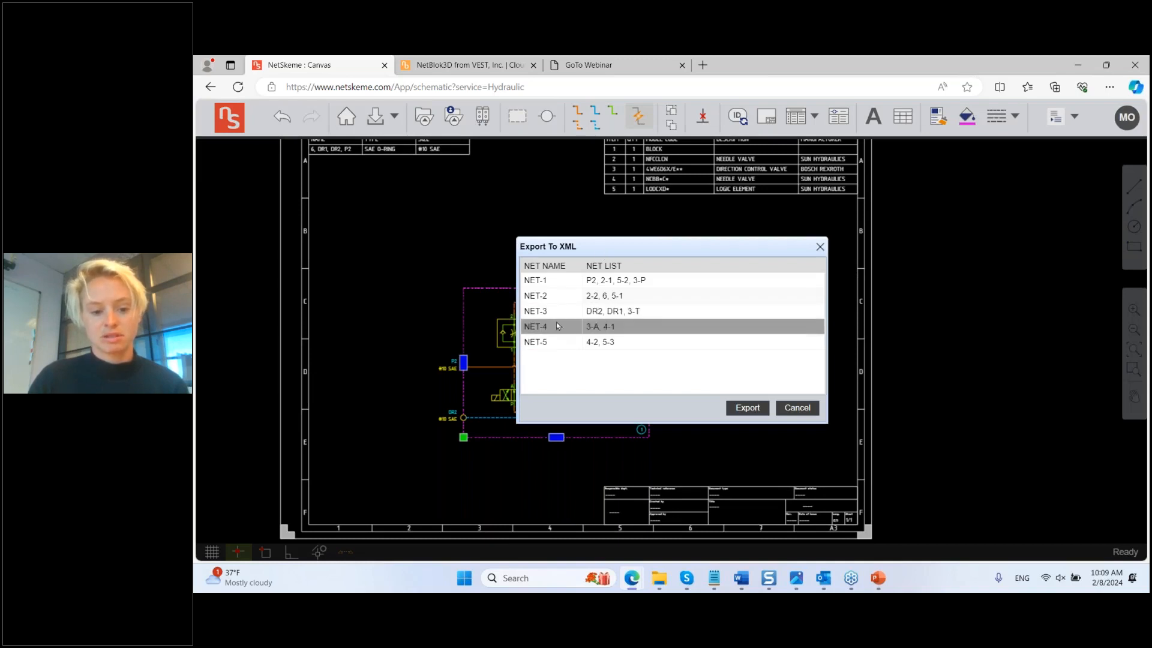
double_click(563, 311)
text(DR)
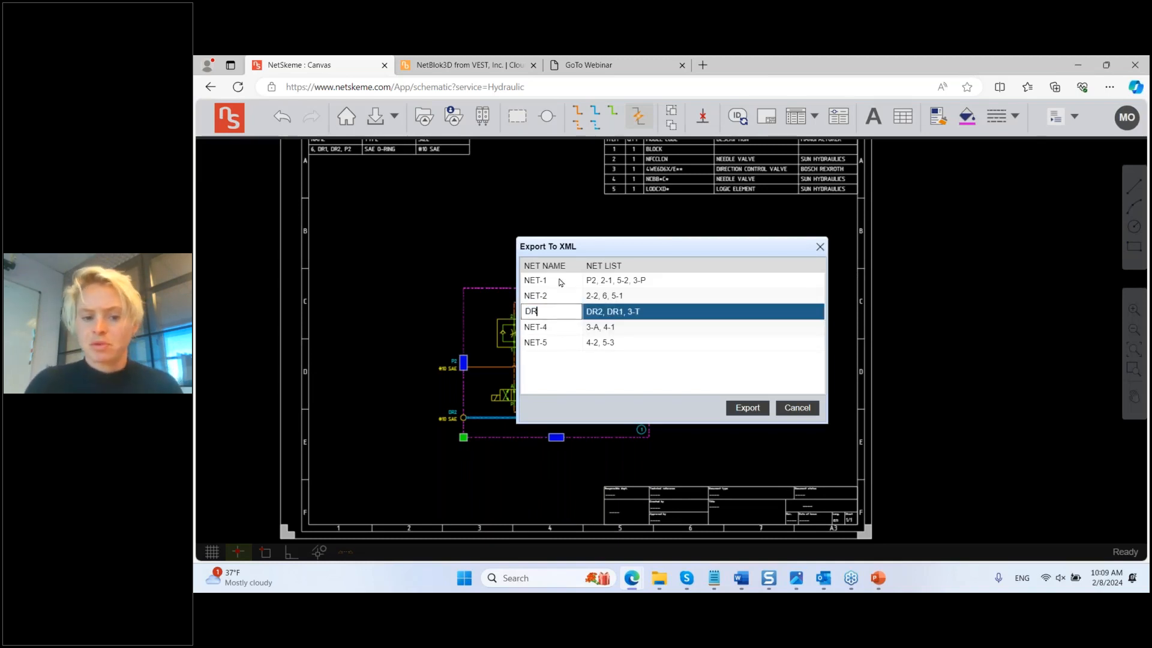
double_click(560, 282)
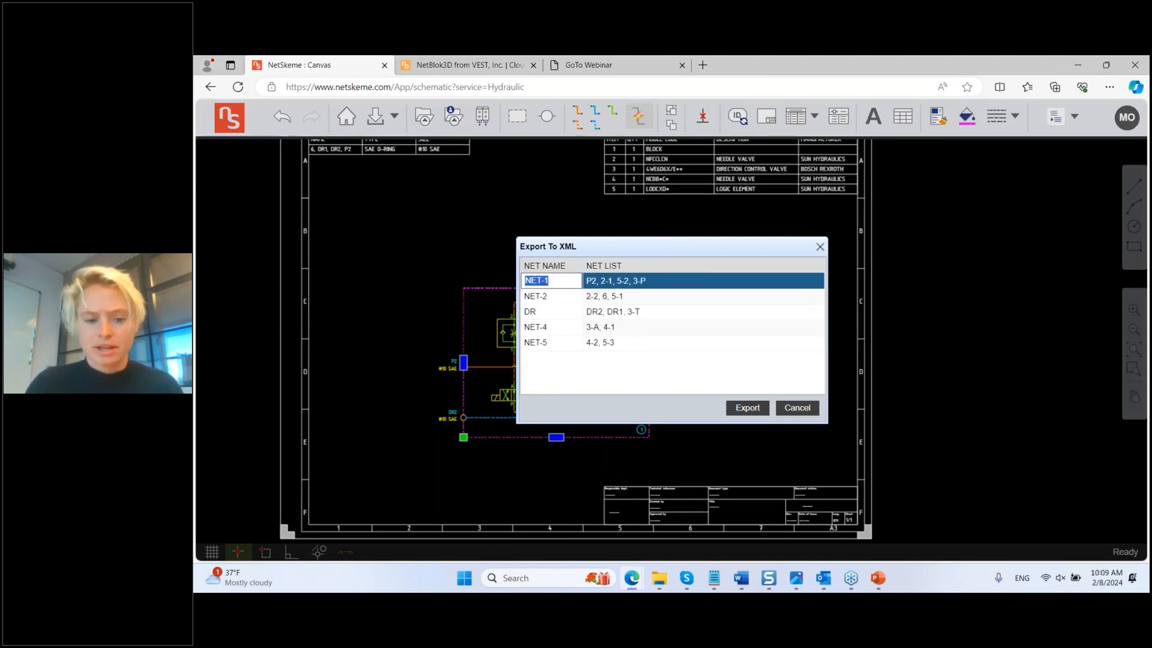
text(PR)
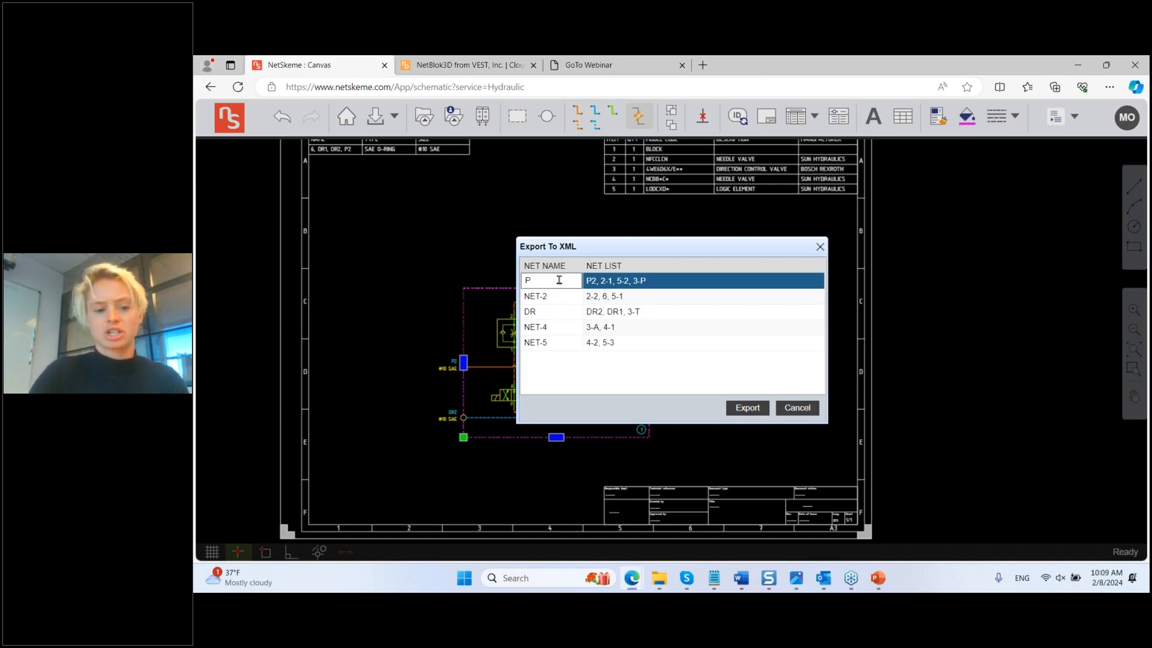
Step: Export the renamed nets and save the file as WEBXML2824.XML in FebWebinar24
click(747, 408)
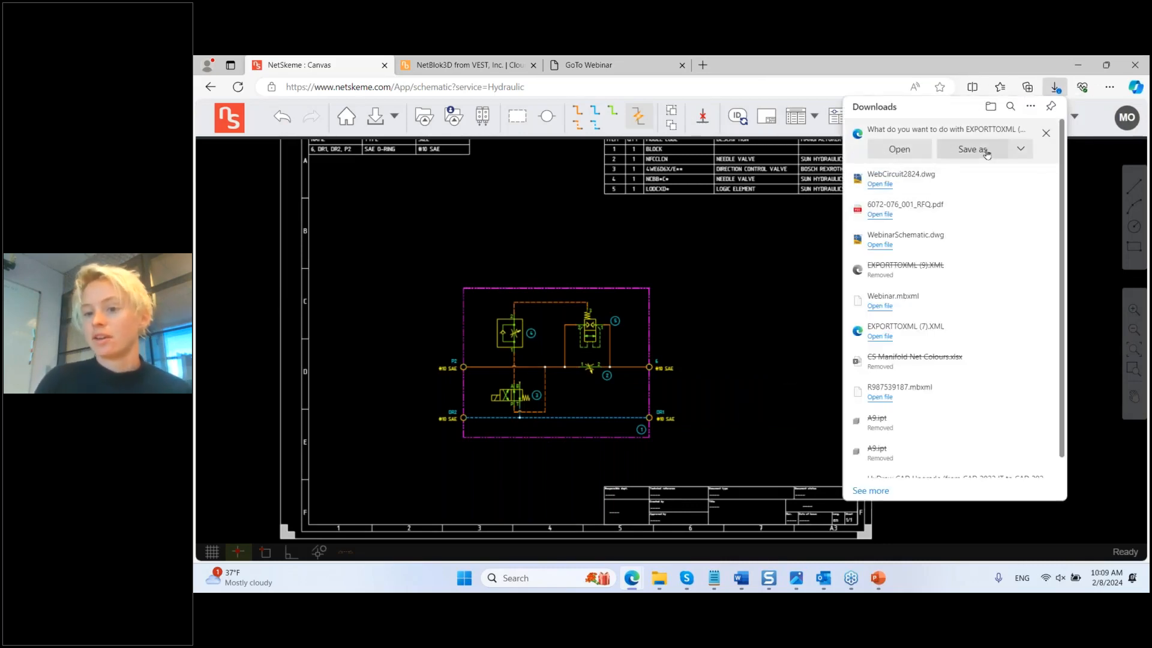
click(972, 149)
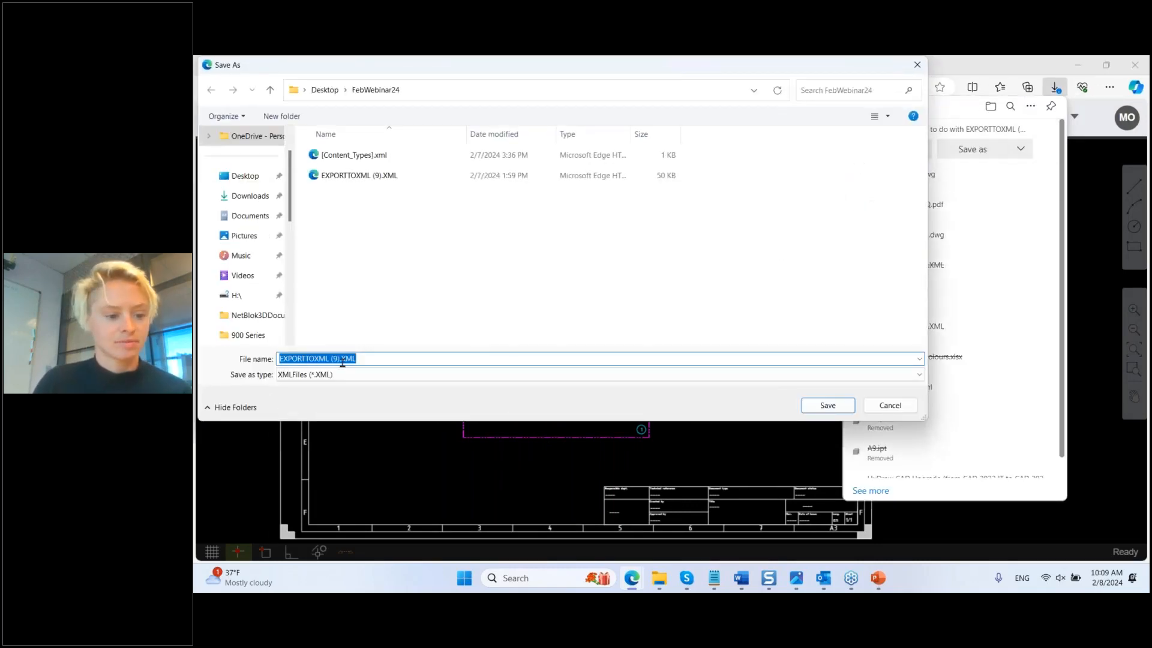
click(339, 359)
drag(339, 358, 203, 358)
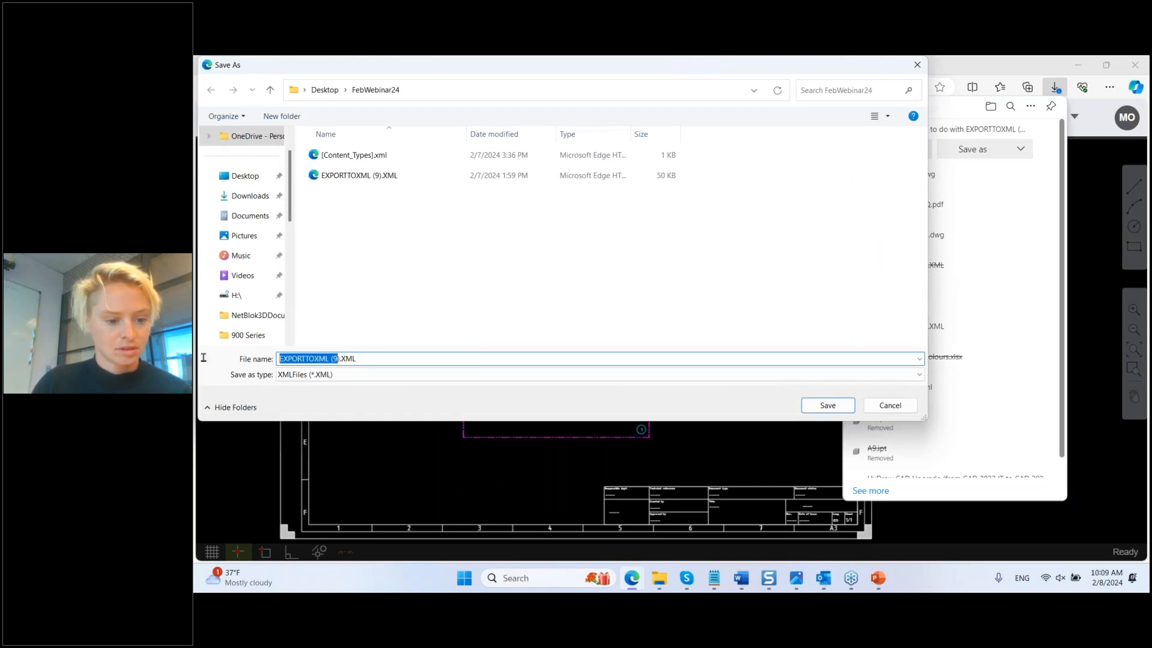
key(BackSpace)
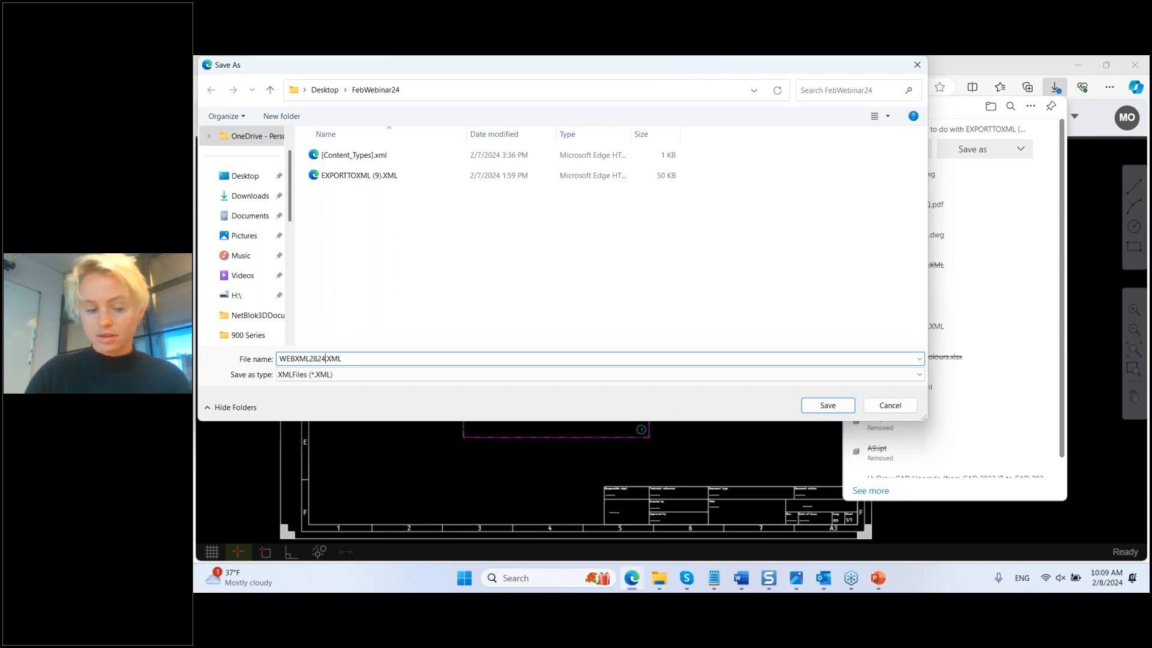
click(822, 406)
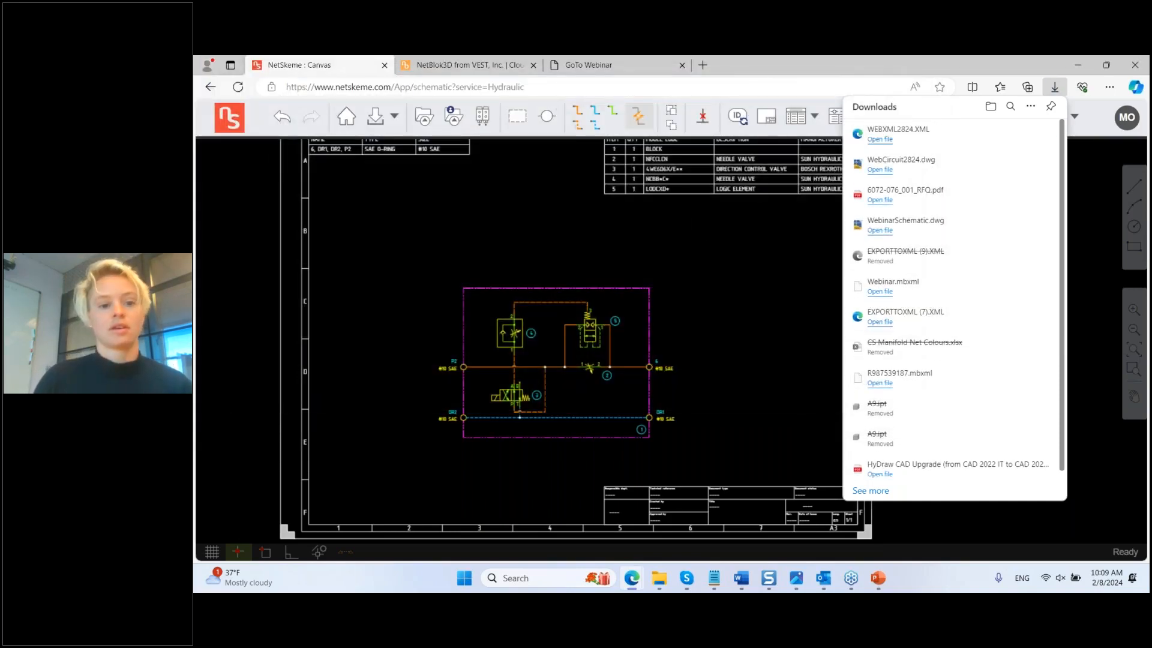
click(475, 66)
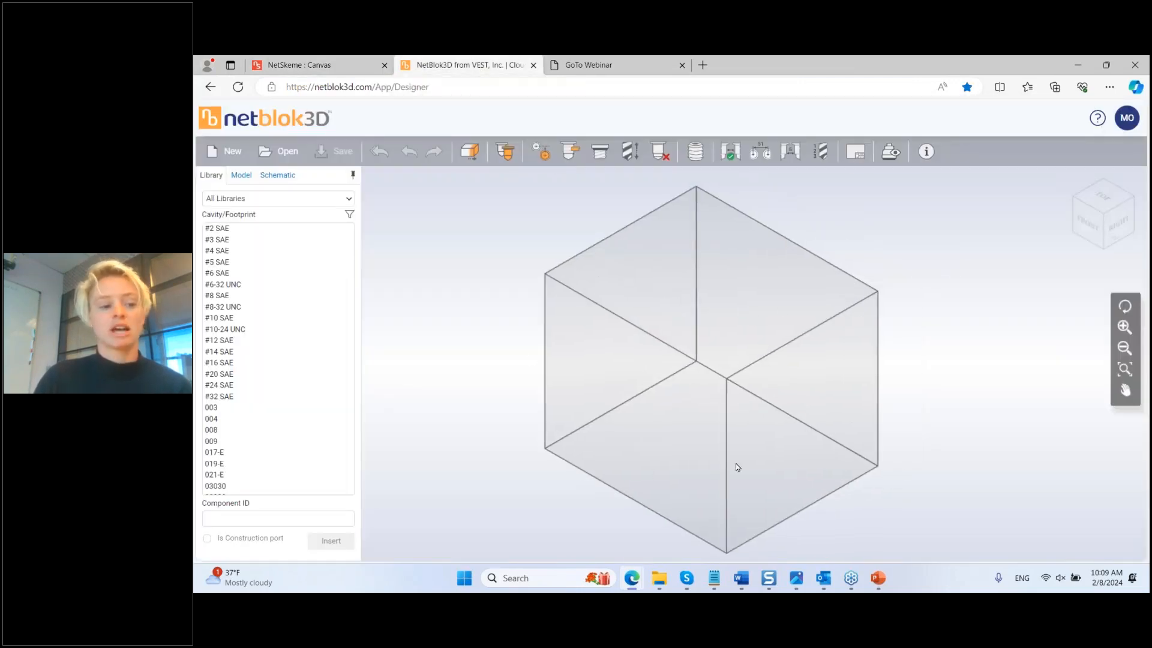
Step: Load WEBXML2824.XML from Desktop > FebWebinar24 as NetBlok3D's schematic file
click(289, 176)
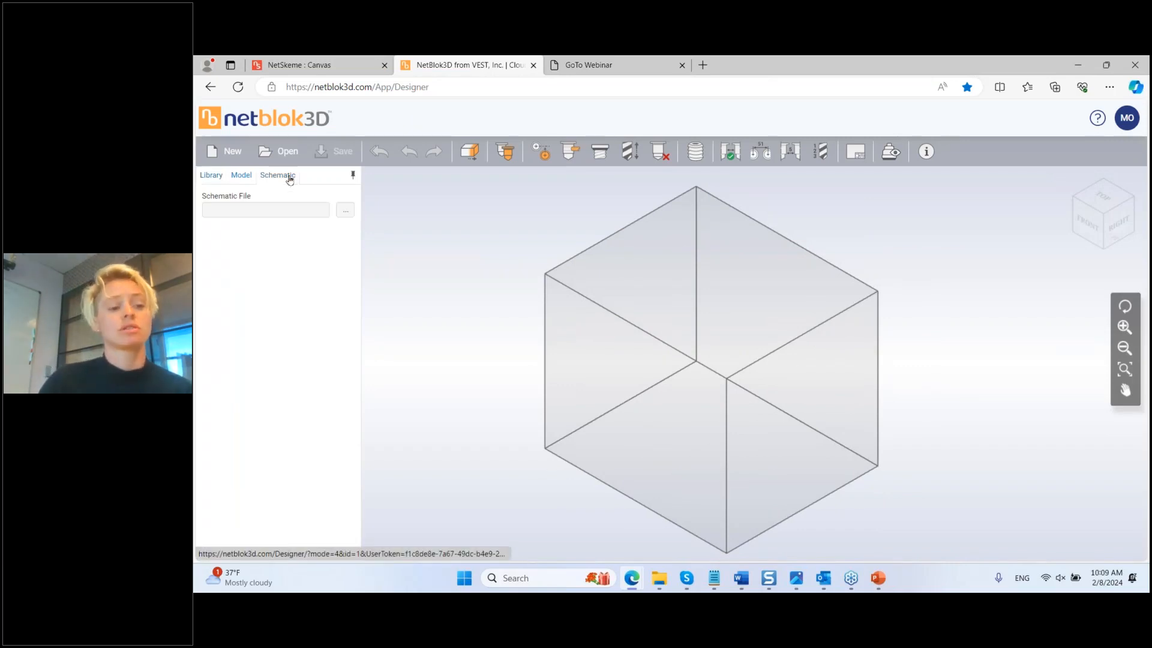
click(345, 211)
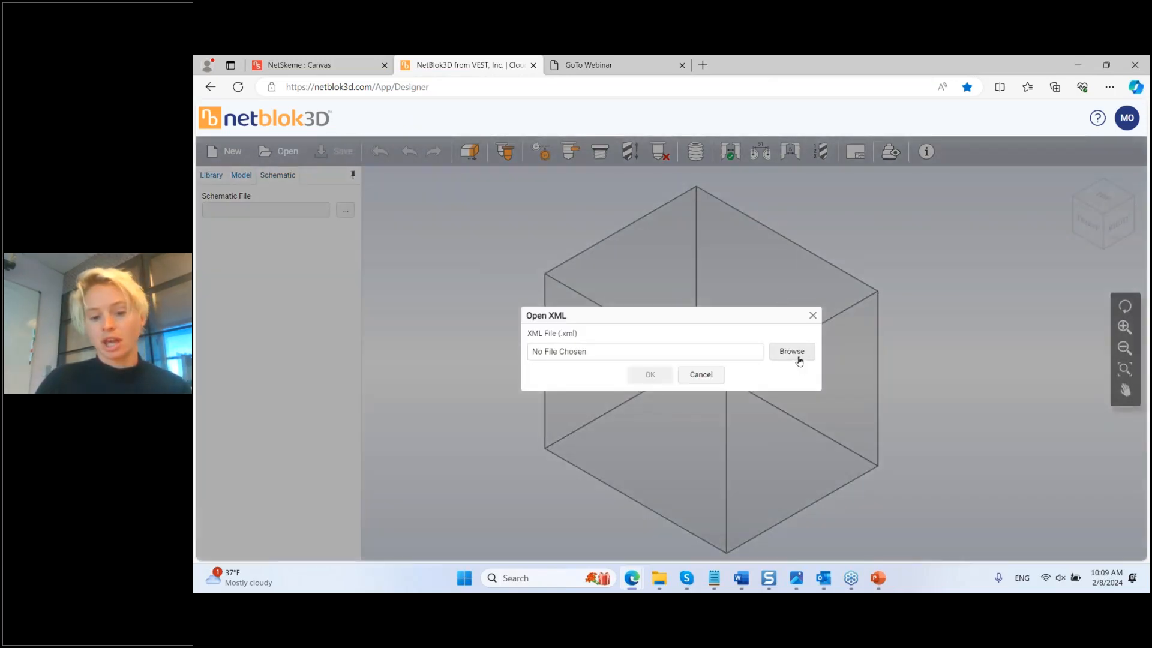
click(798, 358)
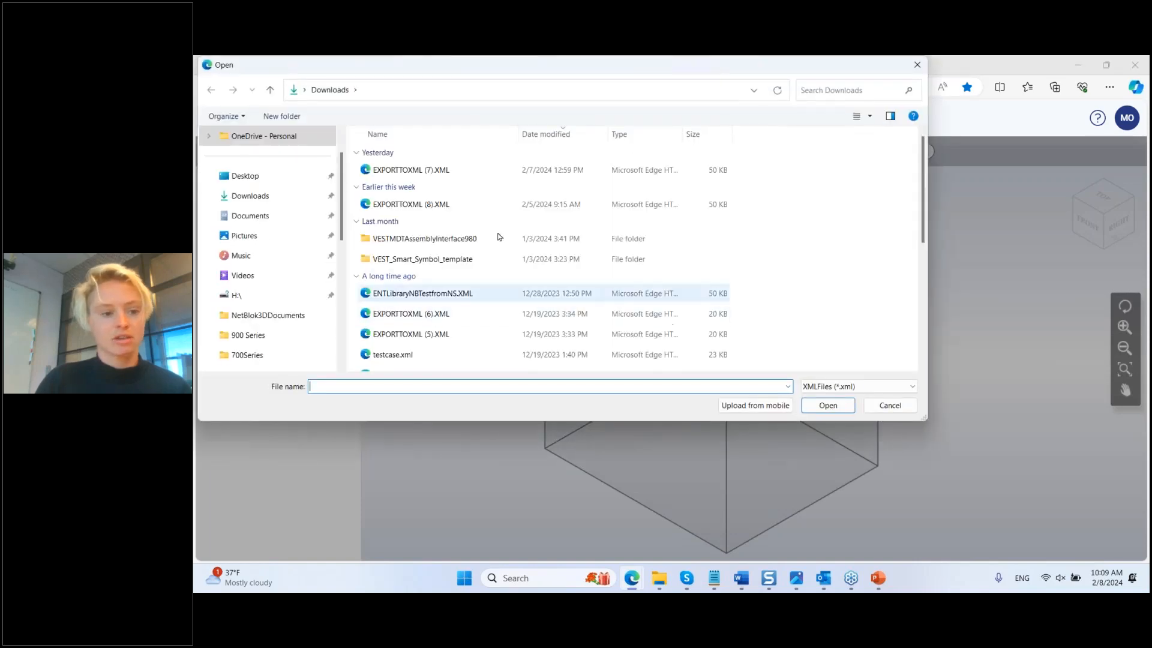
click(270, 175)
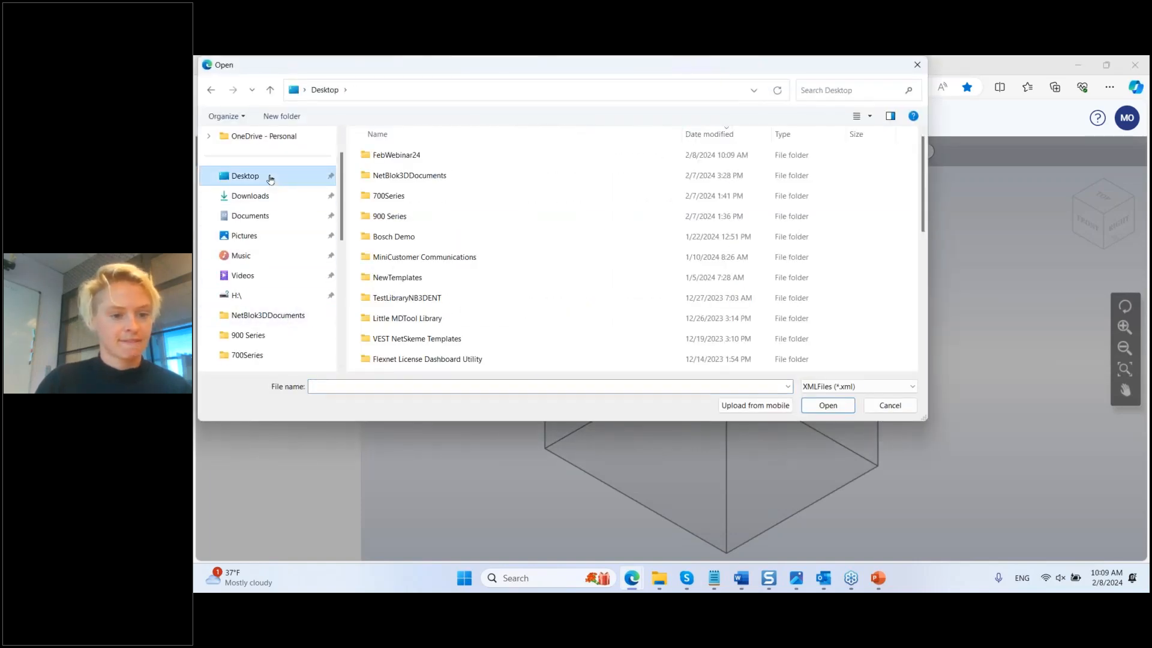
click(419, 155)
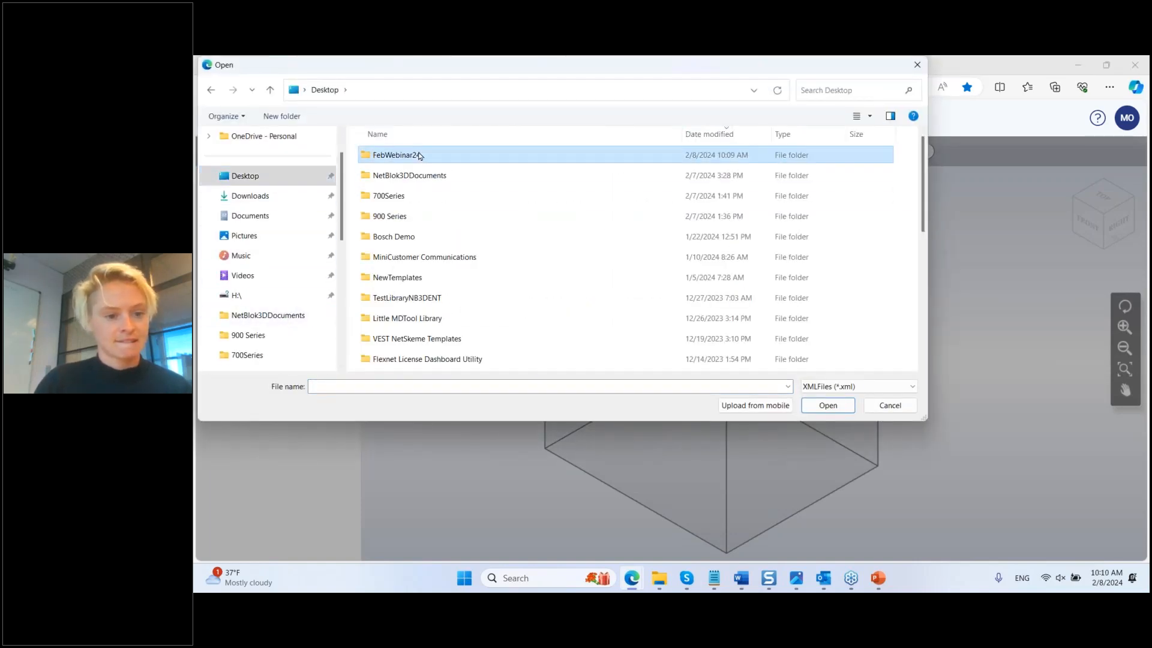
click(827, 405)
click(480, 198)
click(828, 404)
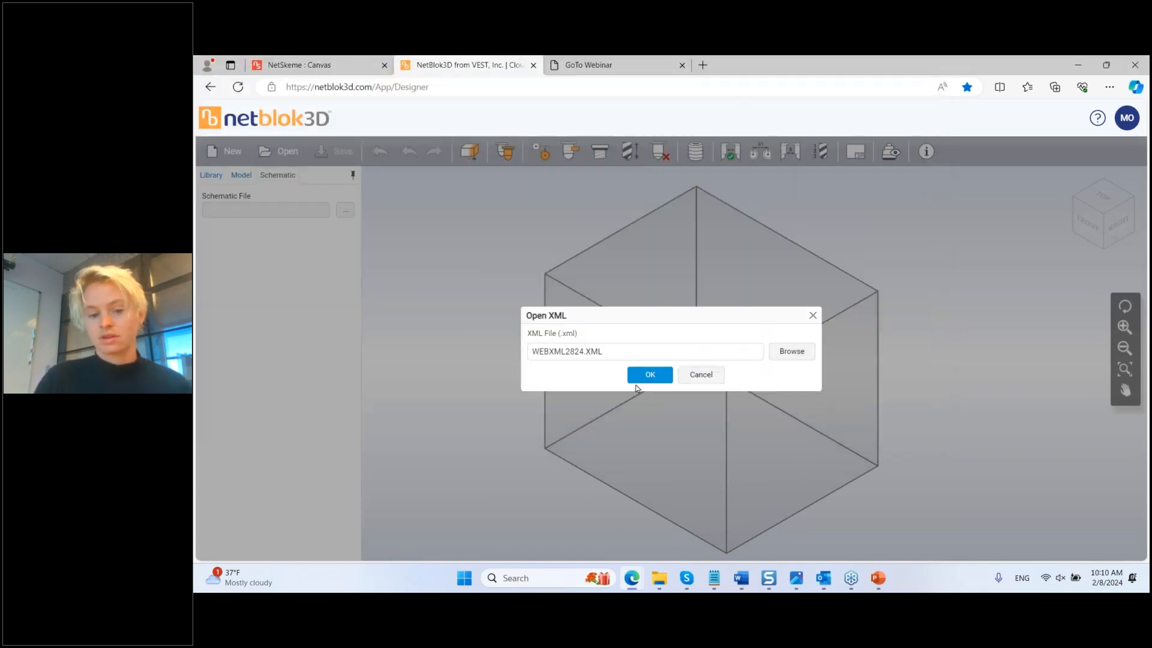
click(643, 375)
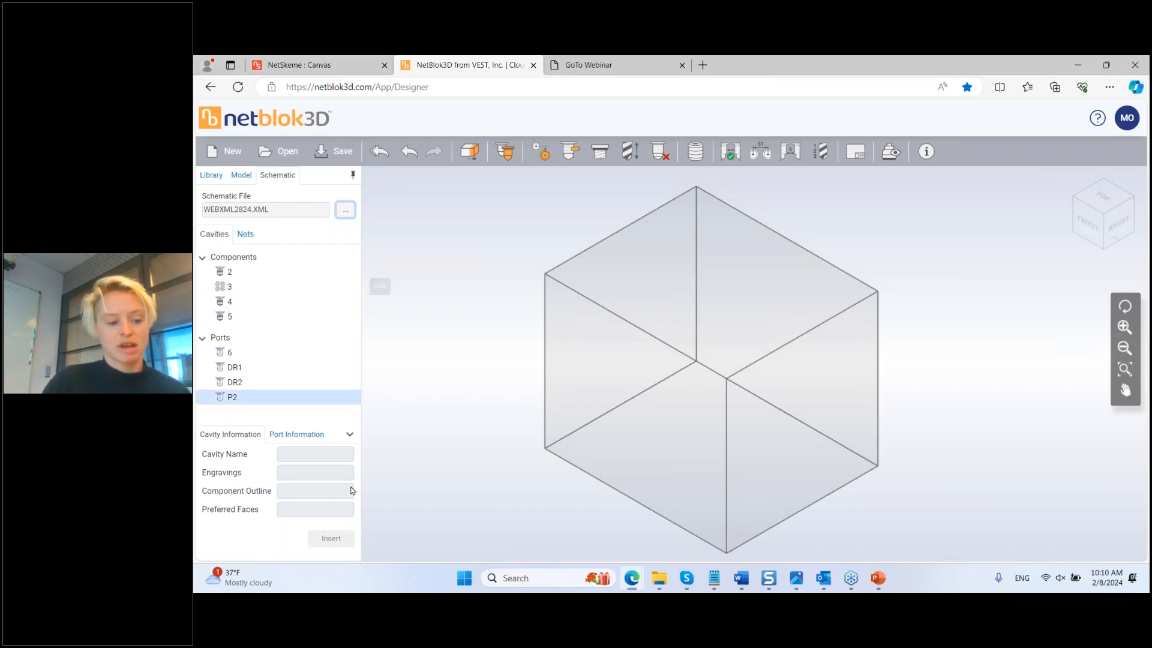
Step: Insert component 3, place its cavities on the block top, and inspect the port B cavity
click(350, 436)
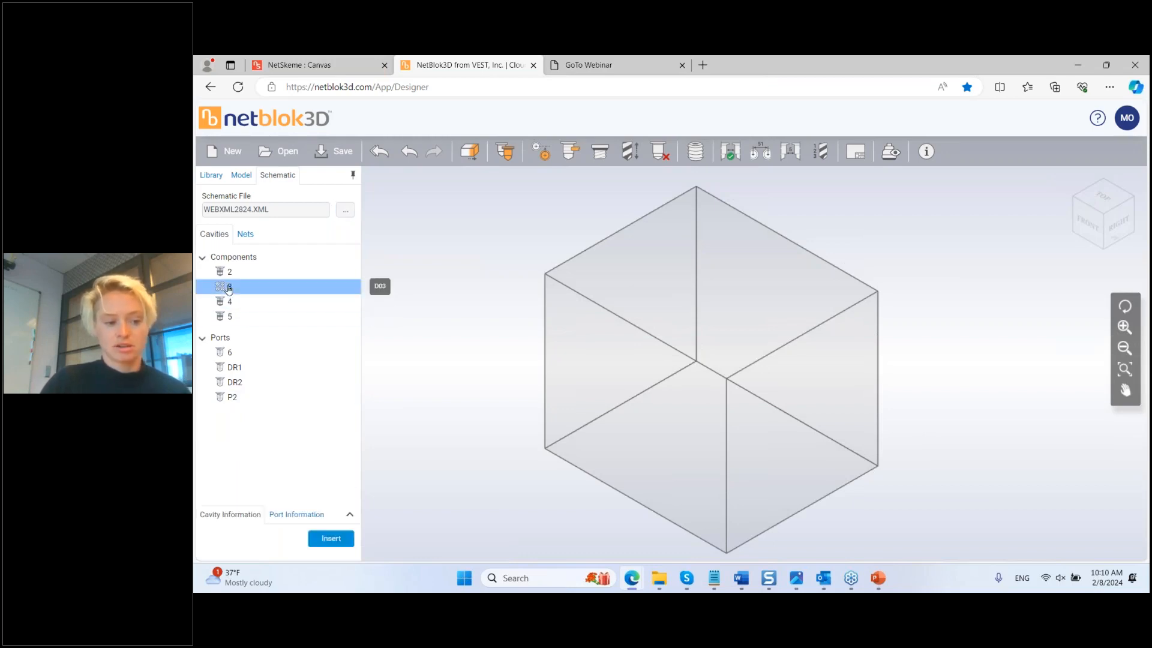
click(331, 538)
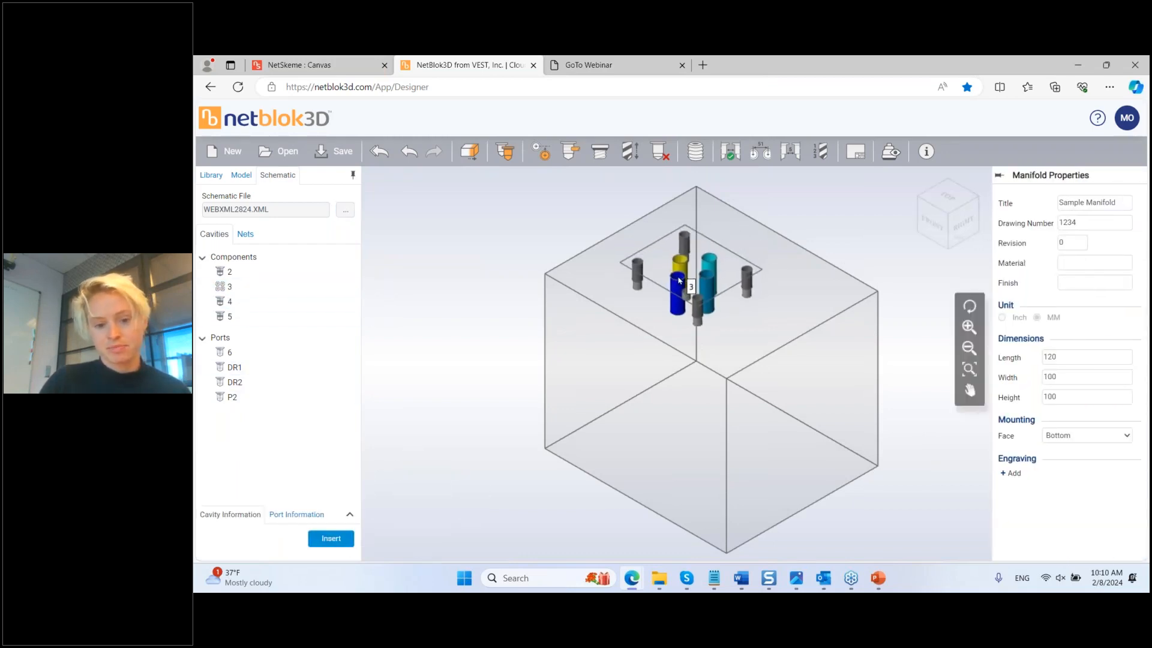
click(732, 307)
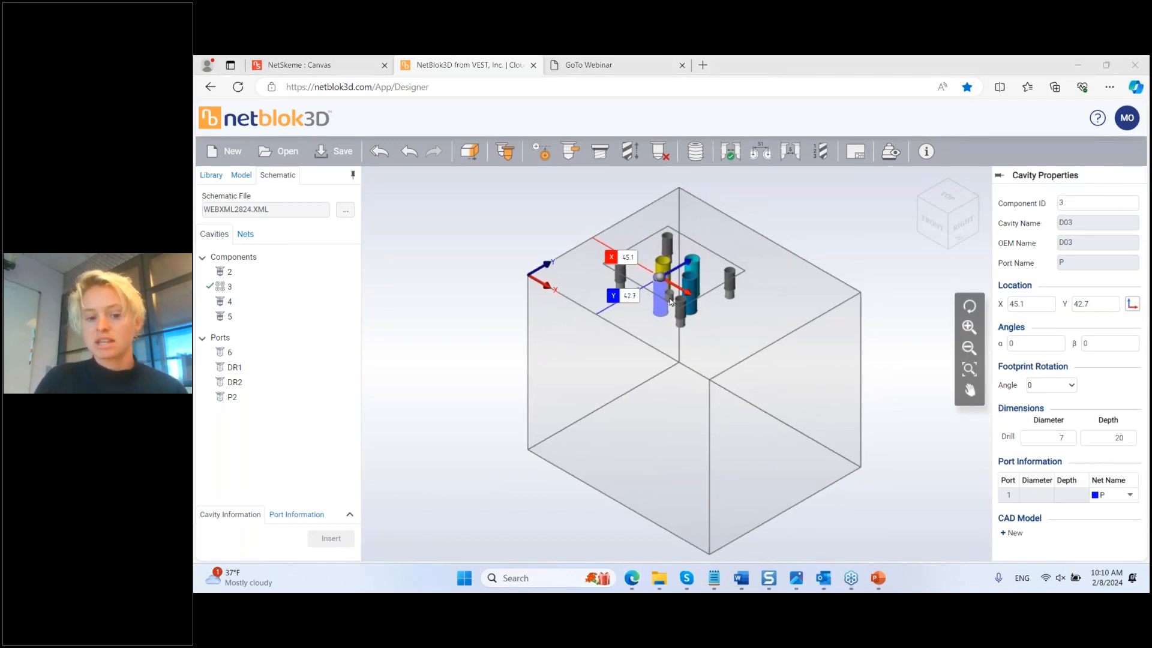
click(824, 273)
click(691, 293)
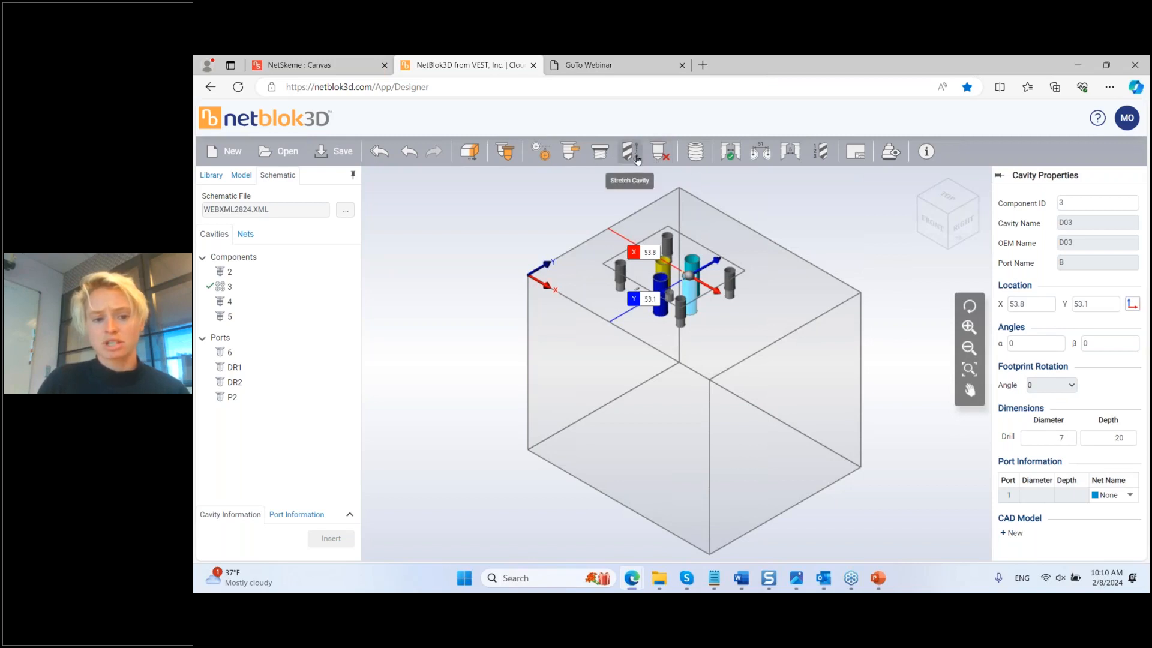
click(629, 151)
click(690, 277)
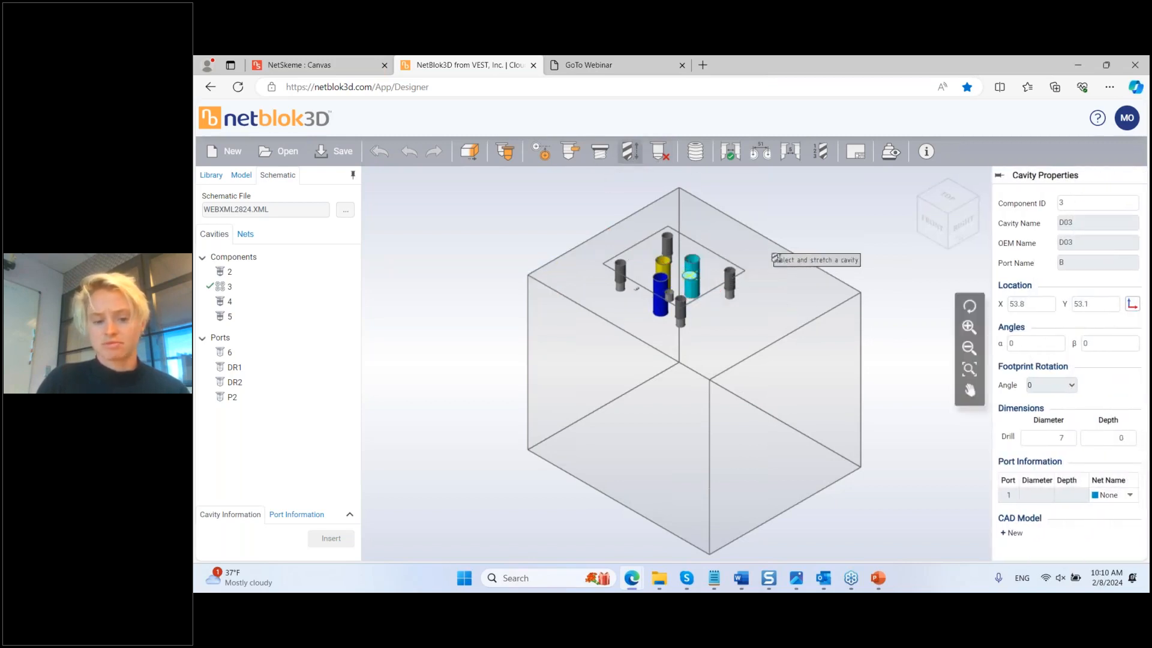
key(Escape)
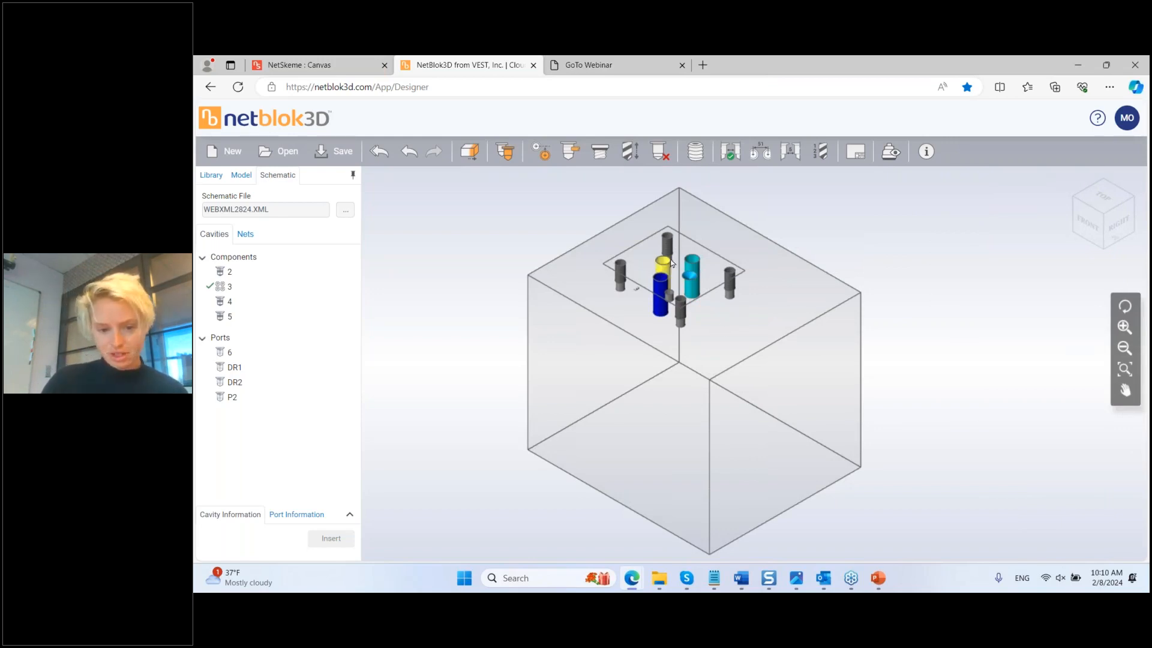
Step: Rotate the port P cavity footprint 90° and move it to Y 53.4
click(694, 279)
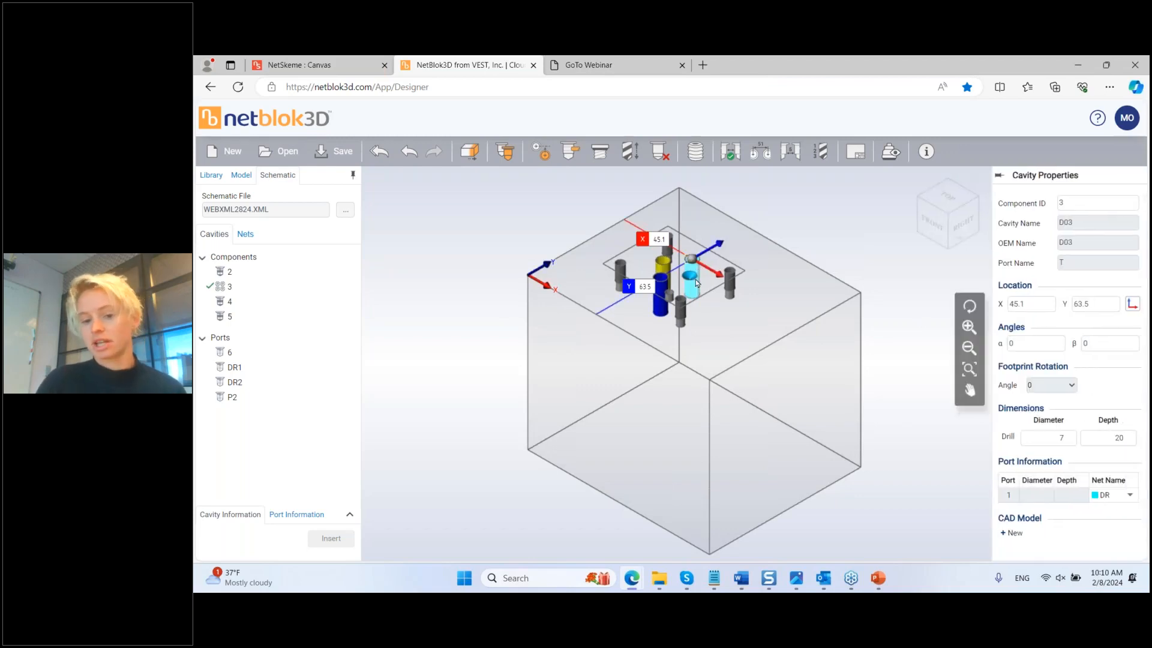
click(662, 290)
click(1071, 386)
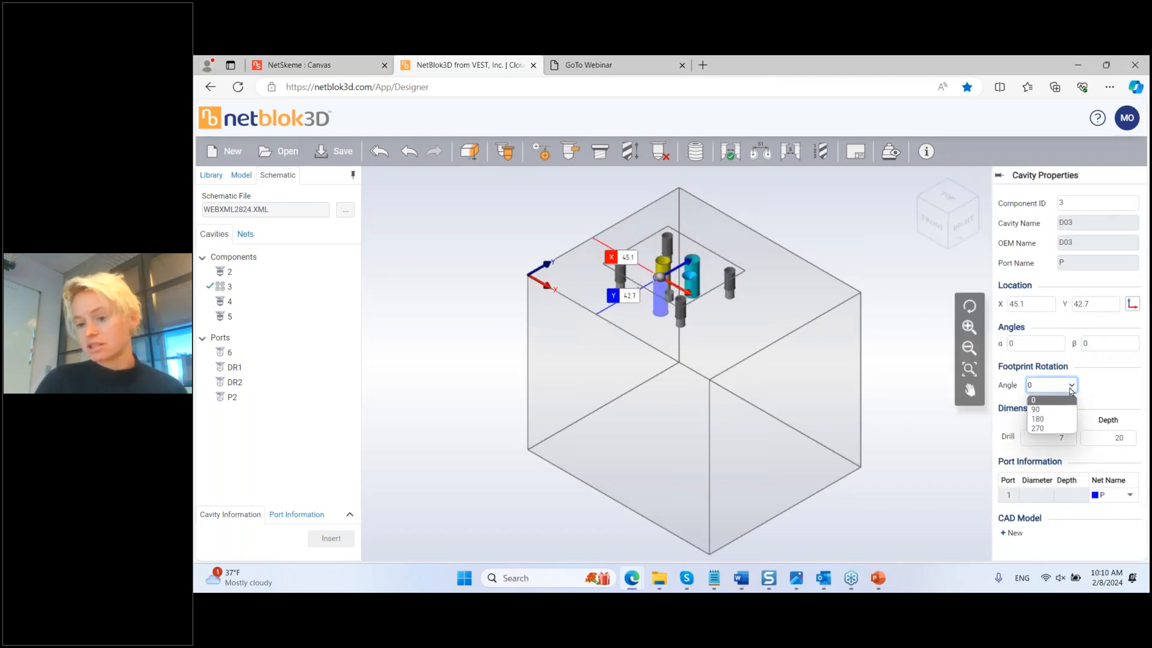
click(1062, 409)
click(815, 284)
click(662, 291)
drag(678, 269, 694, 263)
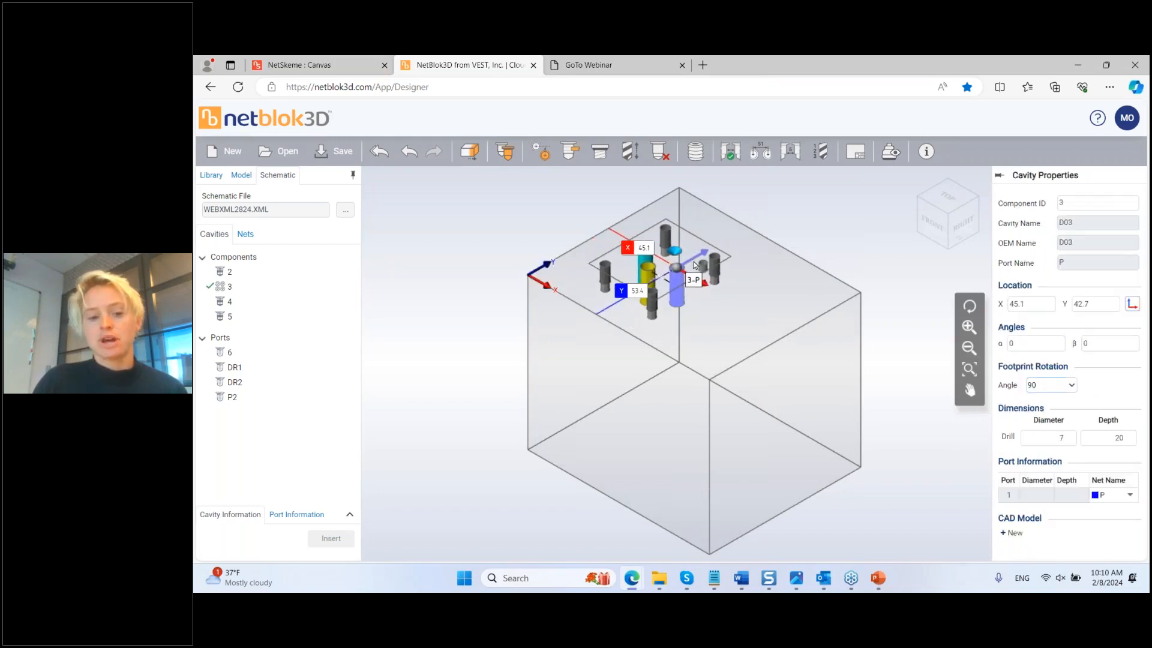
click(765, 223)
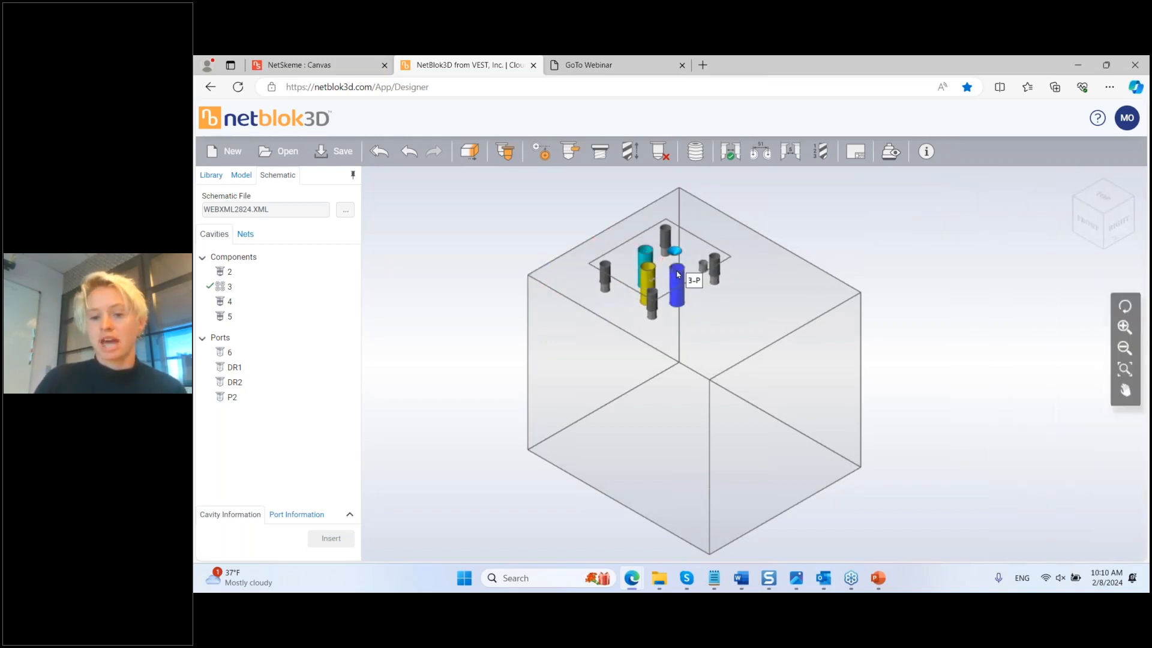
click(674, 271)
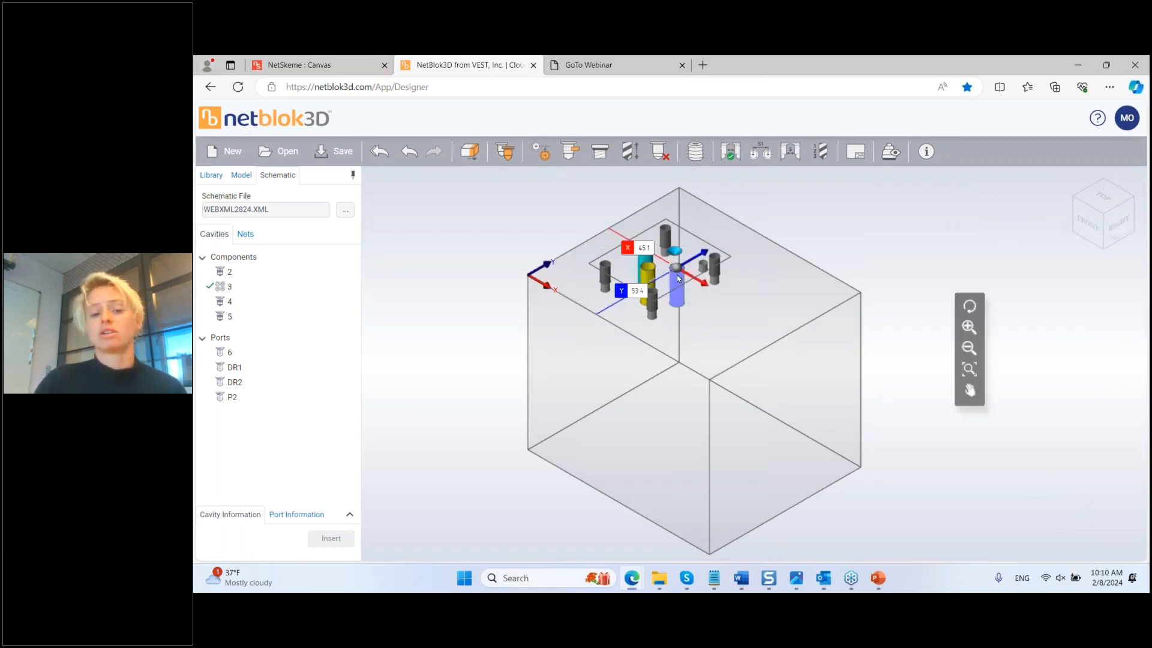
click(1013, 534)
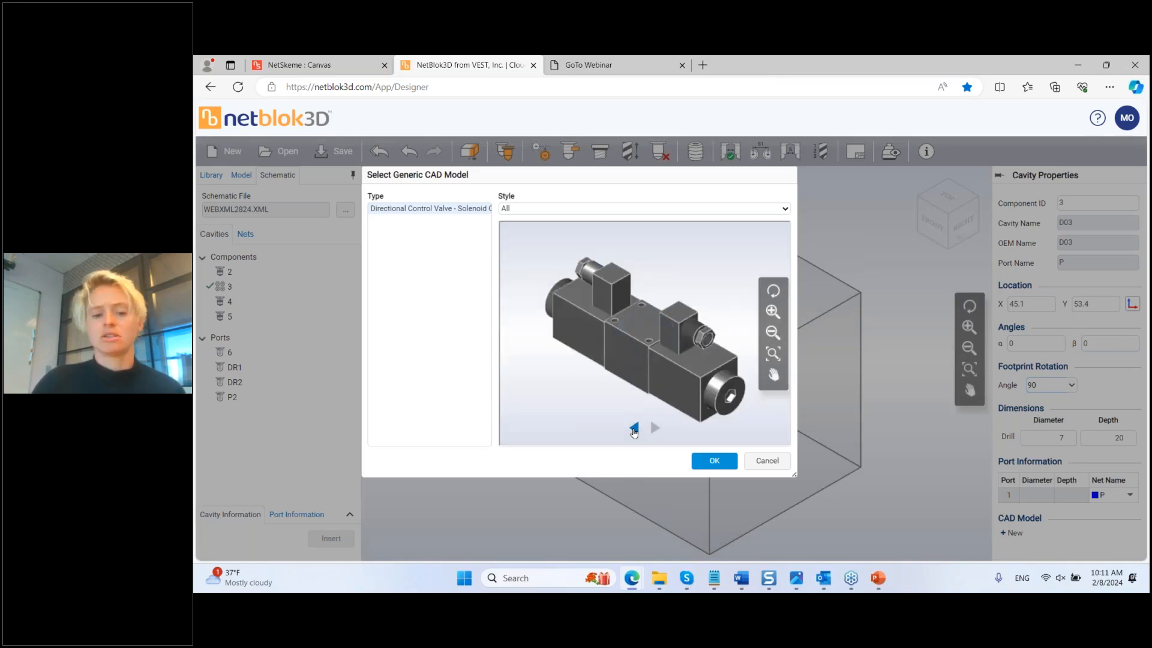
Step: Attach the D03-C-US-B valve model to component 3's cavity, then hide the model
click(634, 429)
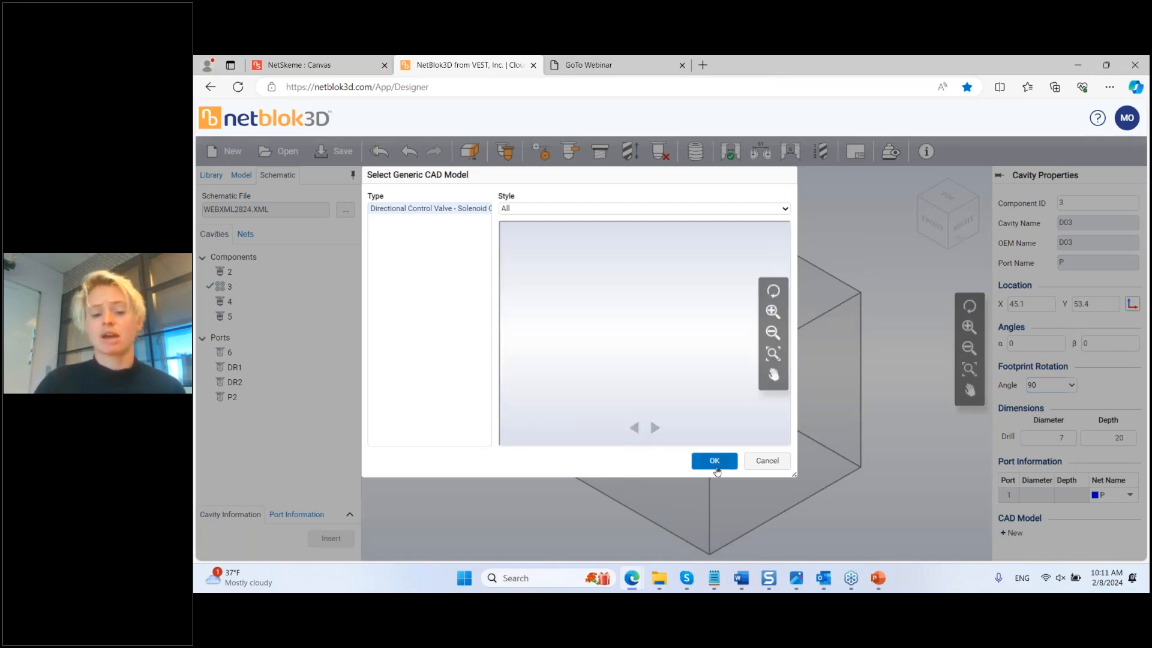
click(715, 462)
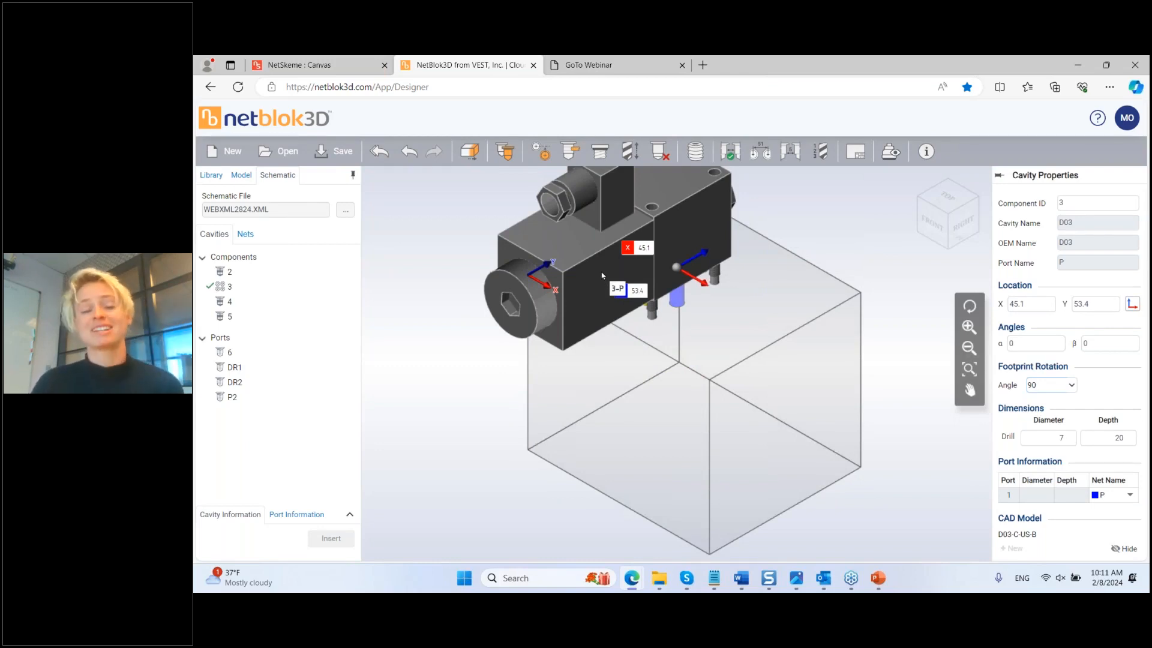
click(892, 152)
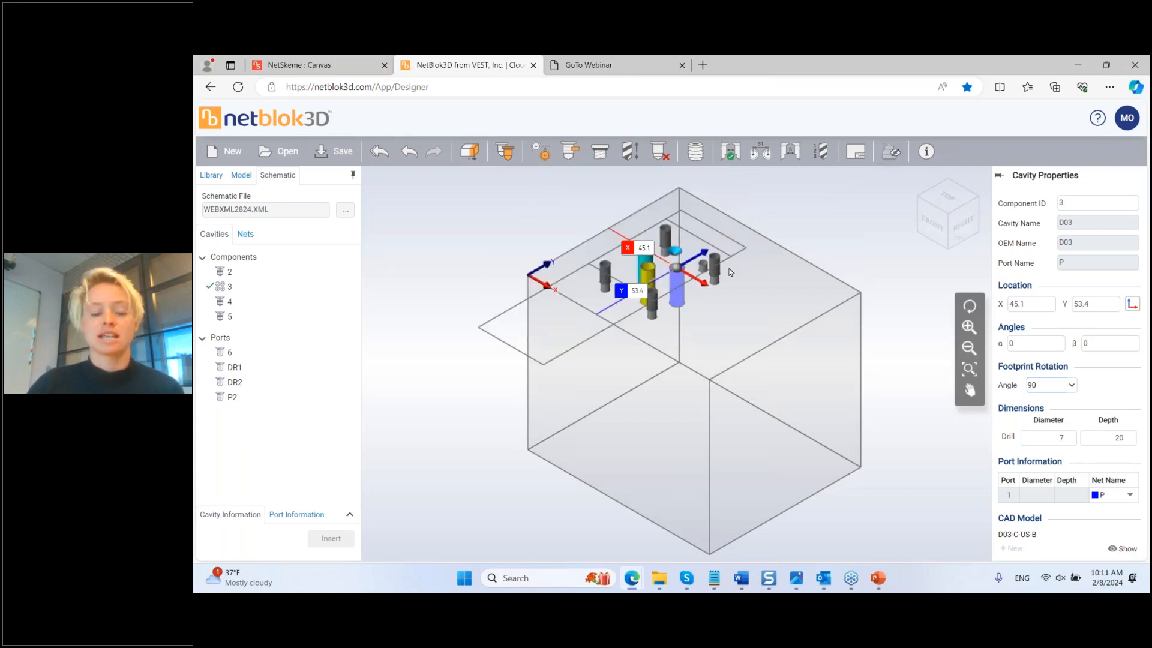
Step: Insert drain ports DR1 and DR2 from the DR net on the block's right and left faces
click(246, 235)
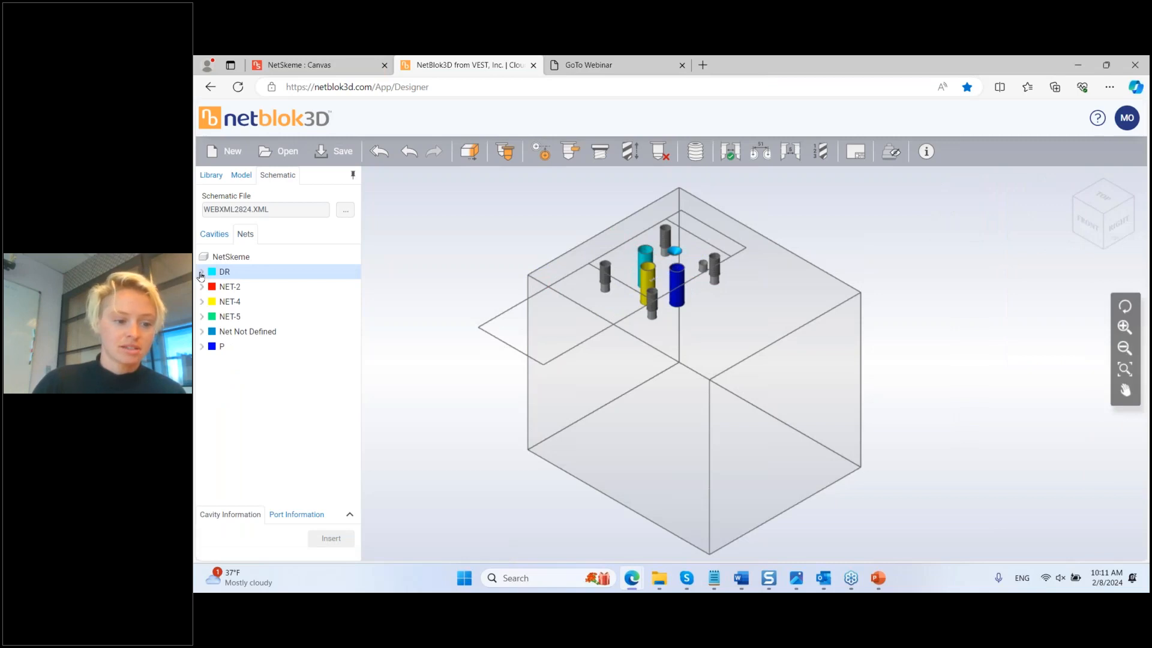
click(201, 273)
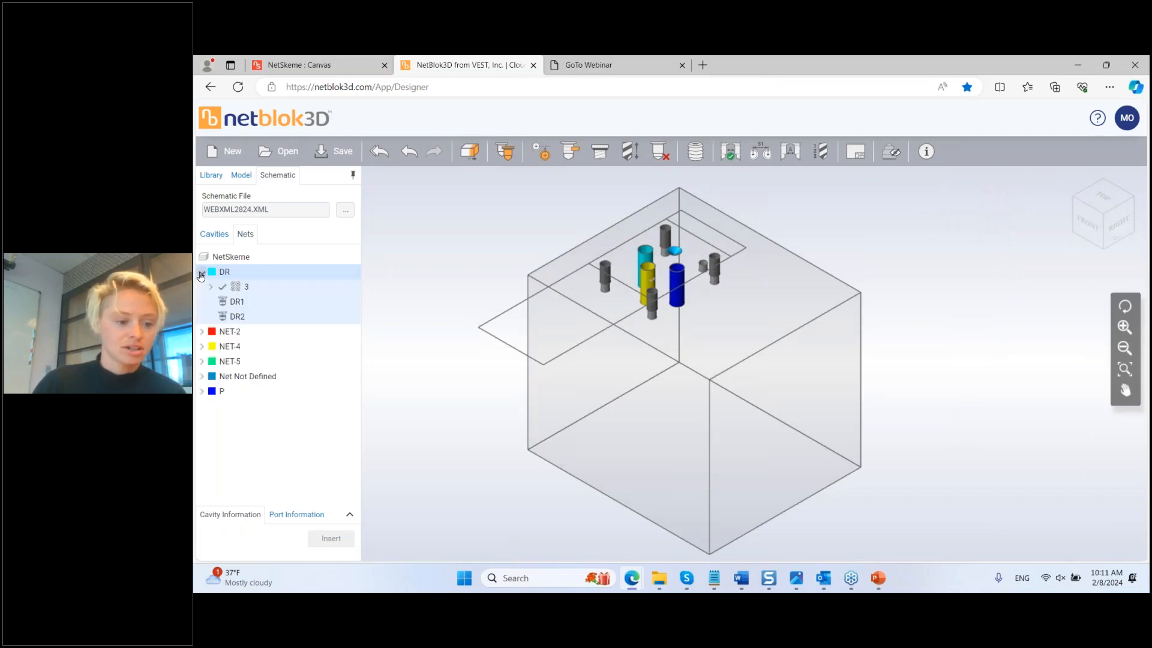
click(247, 309)
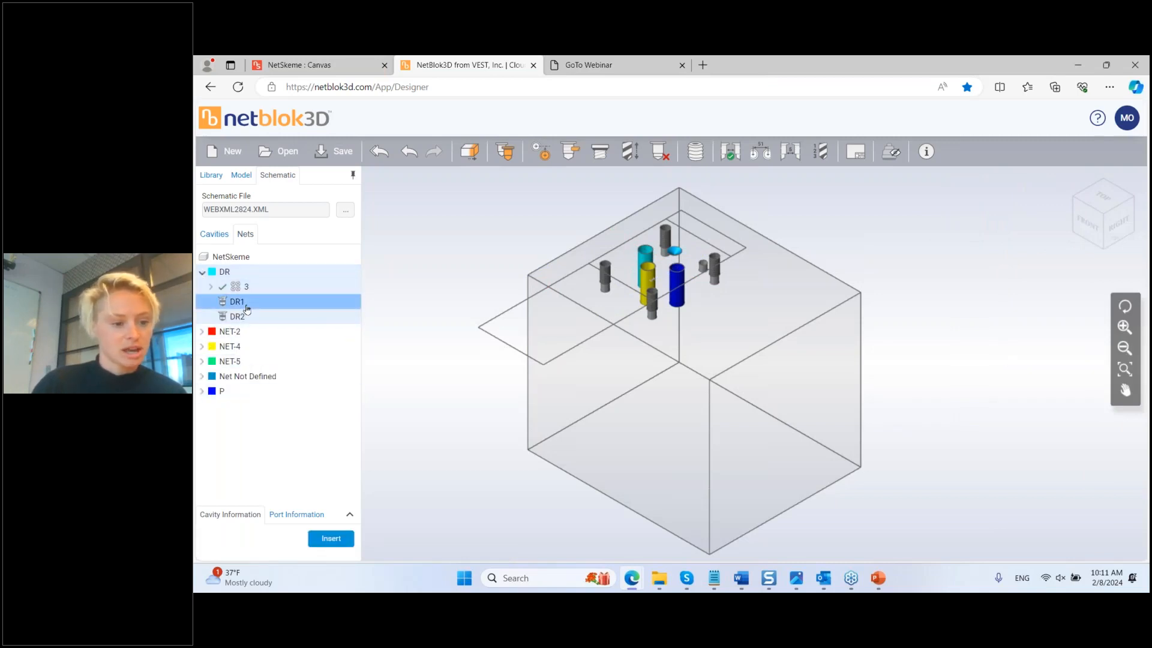
click(330, 538)
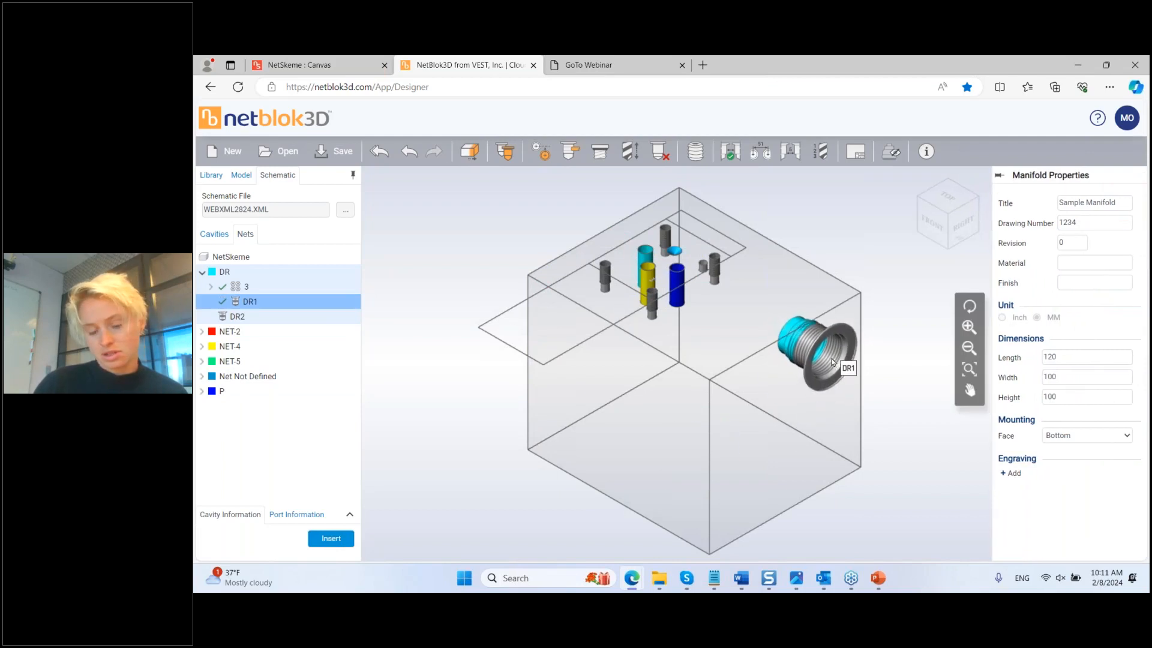
click(833, 355)
middle_drag(744, 424, 784, 411)
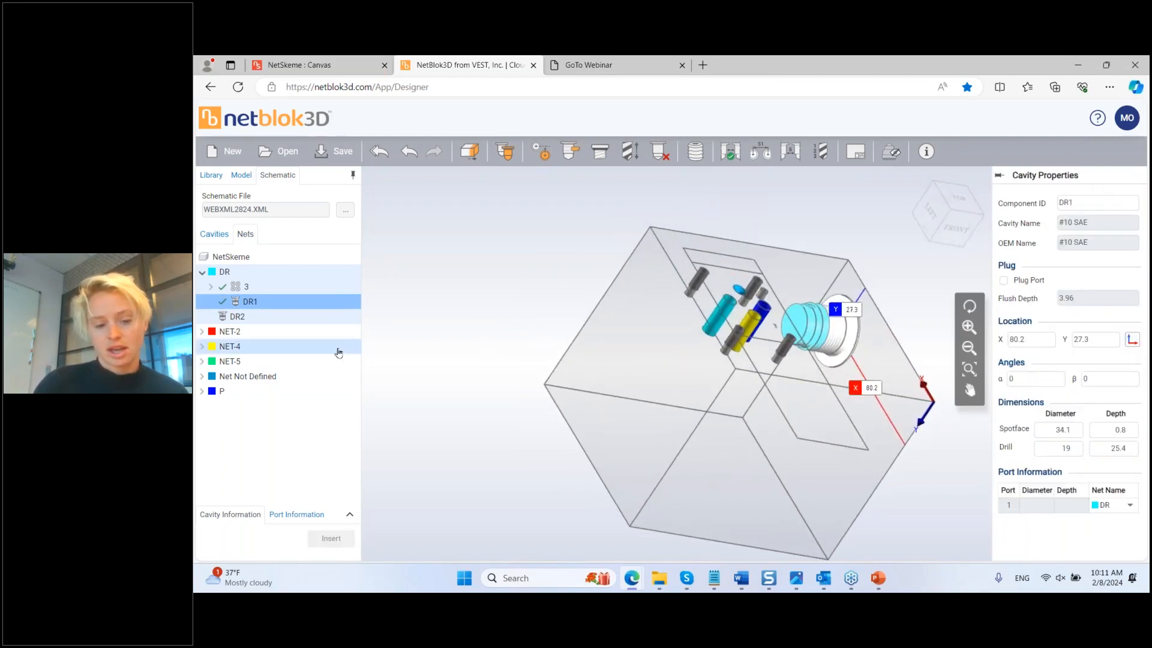
click(278, 316)
click(331, 538)
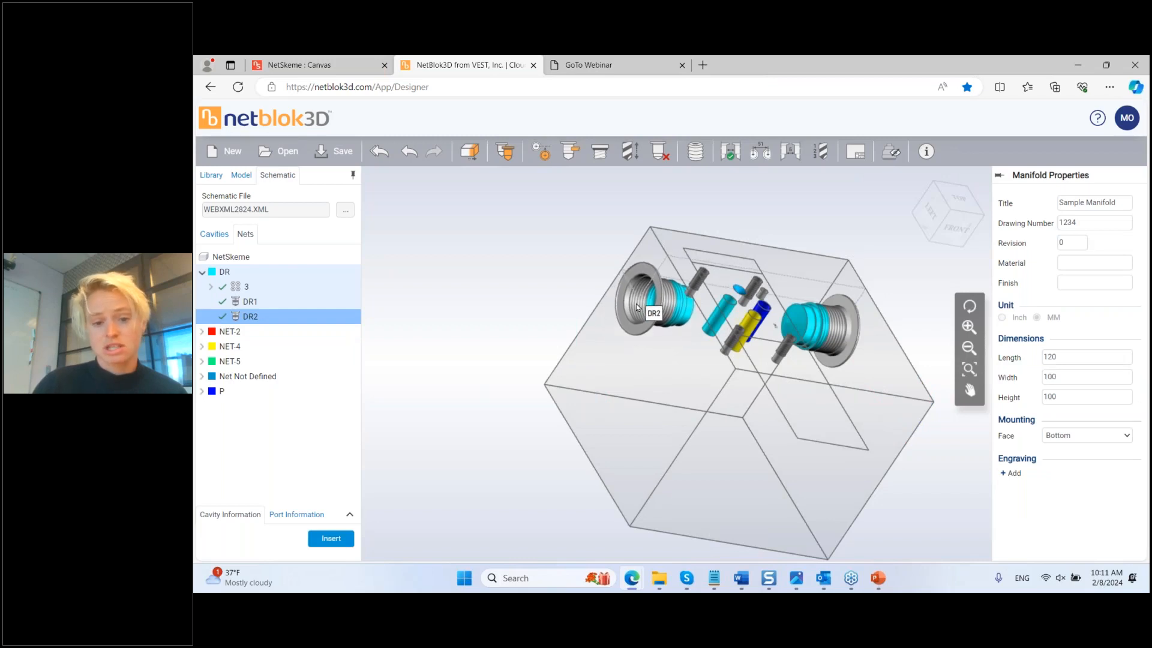
click(637, 307)
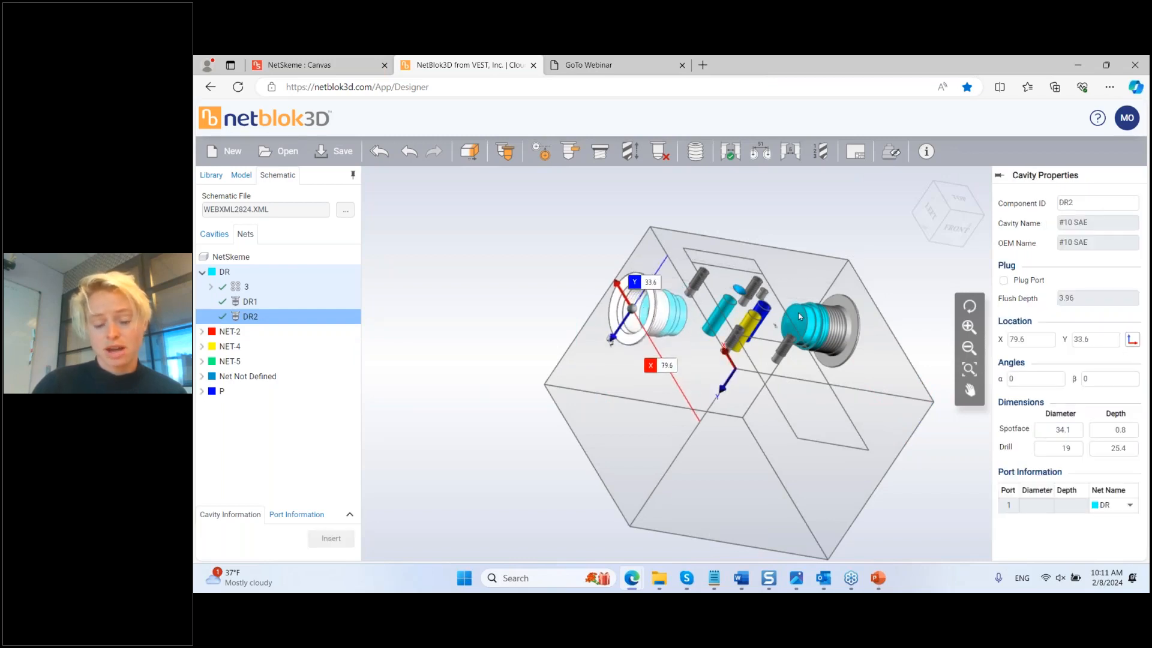
Step: Align DR2 with DR1 and extend DR2's drill until it meets DR1
click(540, 151)
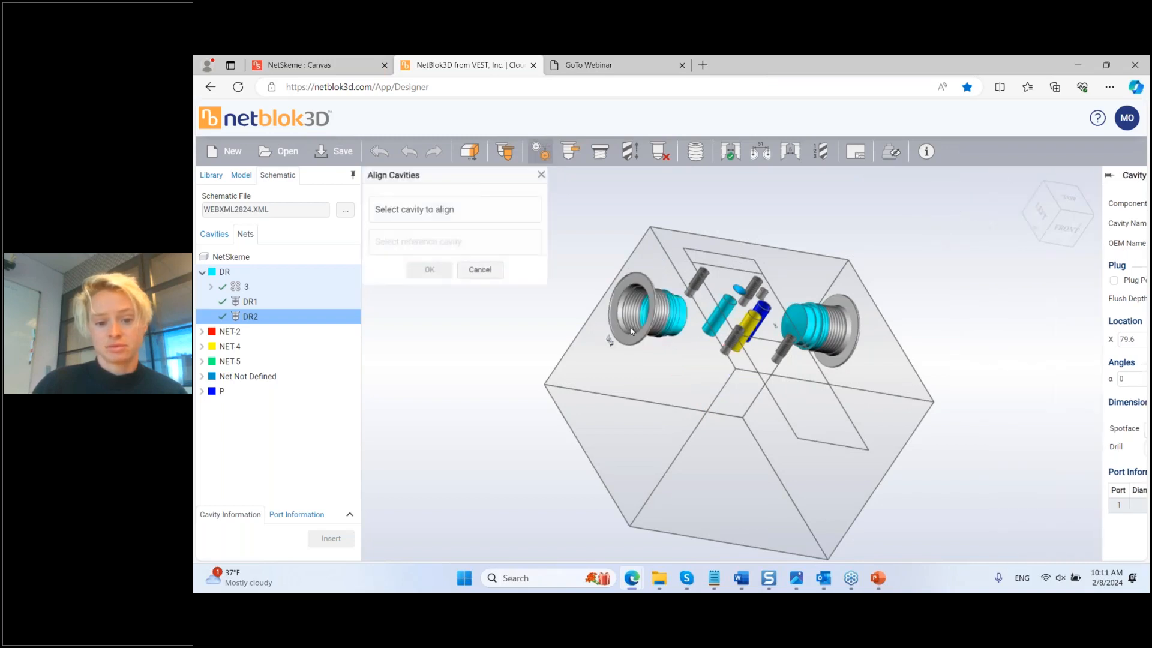
click(633, 326)
click(818, 324)
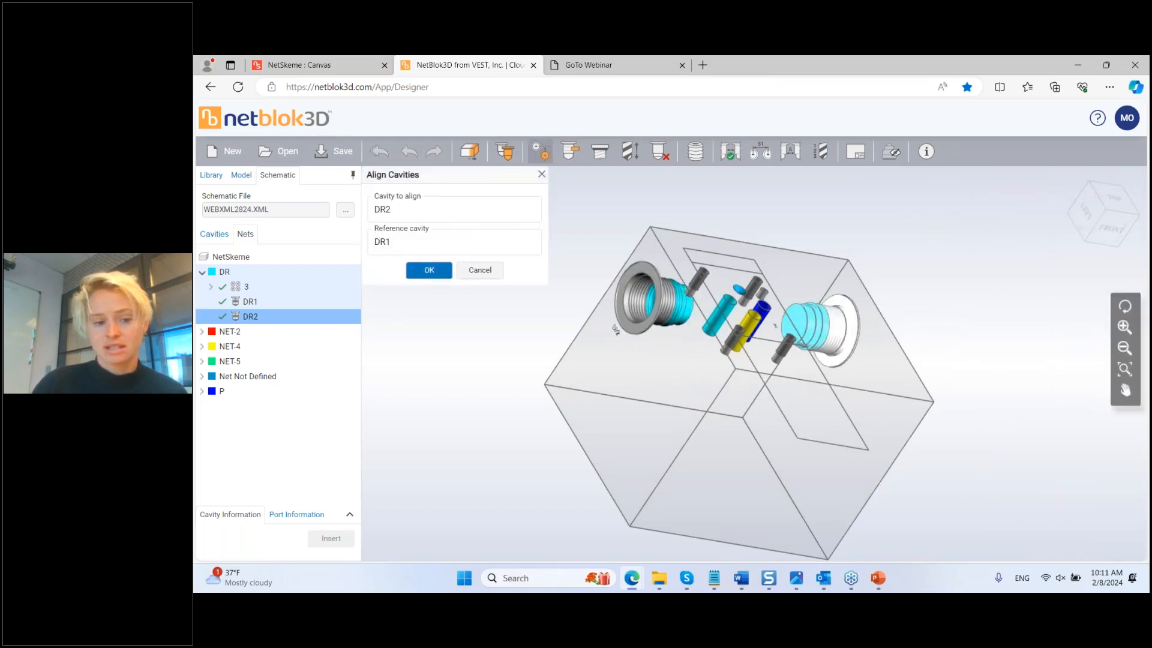
click(429, 270)
drag(846, 399, 786, 397)
click(630, 151)
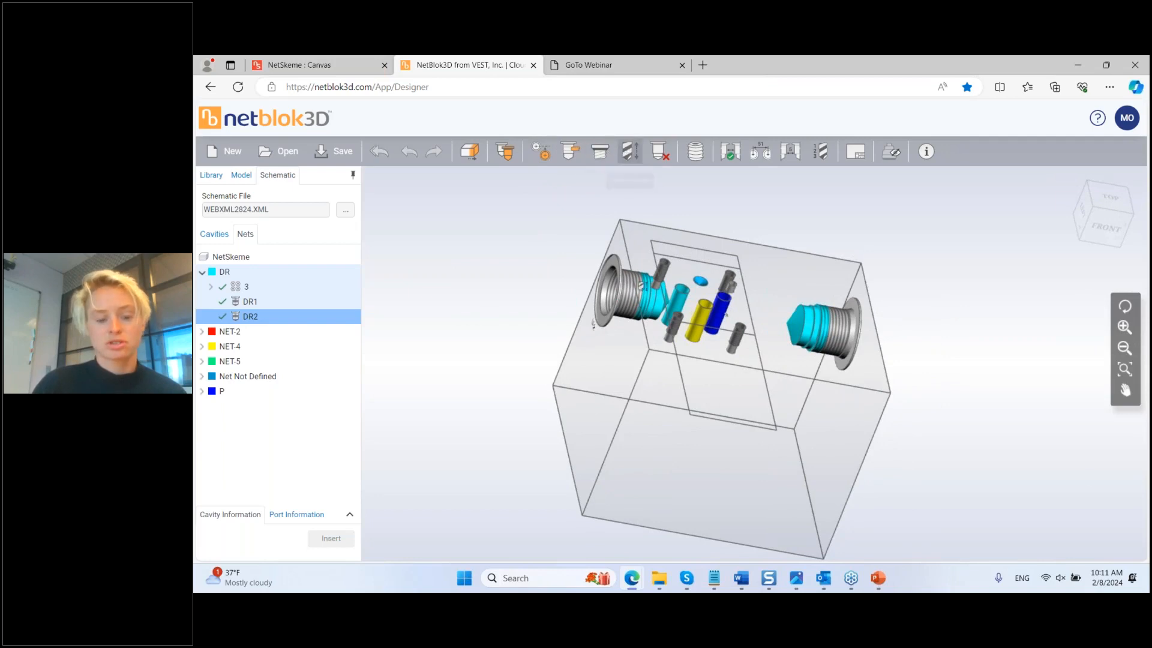
drag(660, 305, 800, 335)
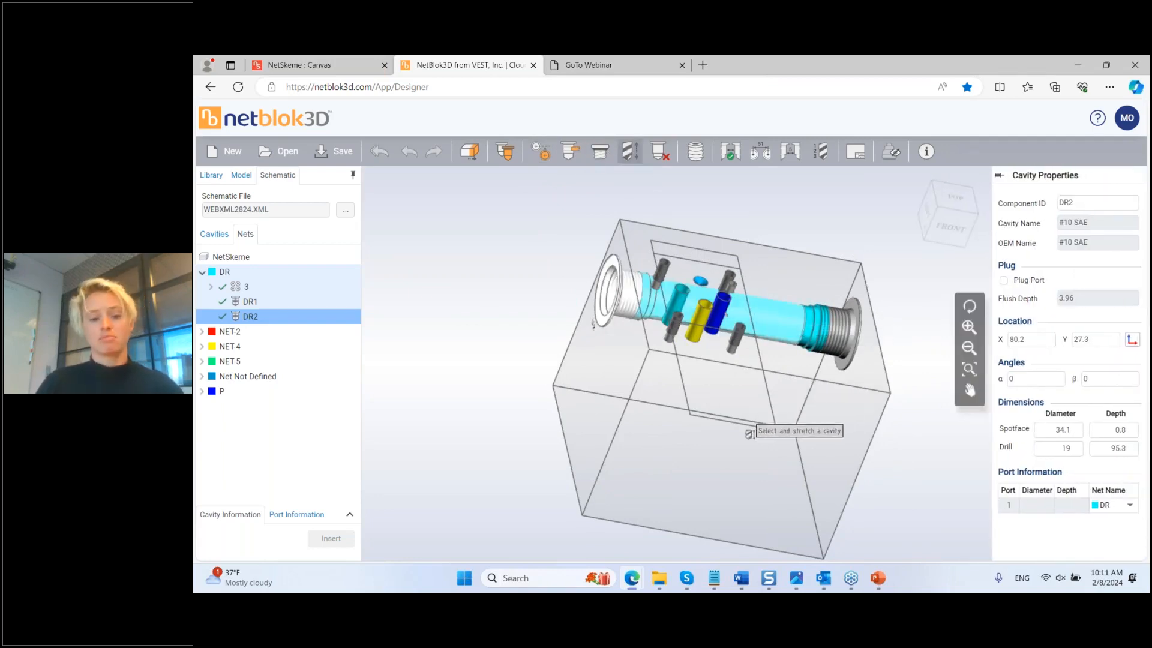
key(Escape)
Step: Move both drain ports DR1 and DR2 down to Y 40.6
drag(782, 404, 682, 394)
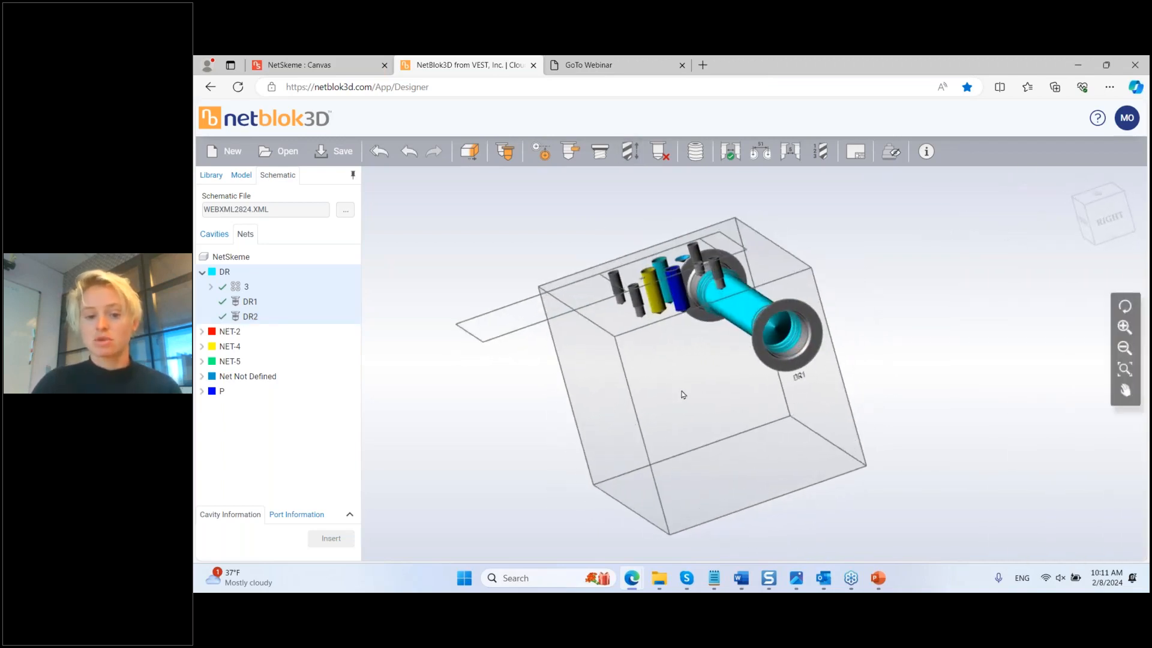
click(776, 351)
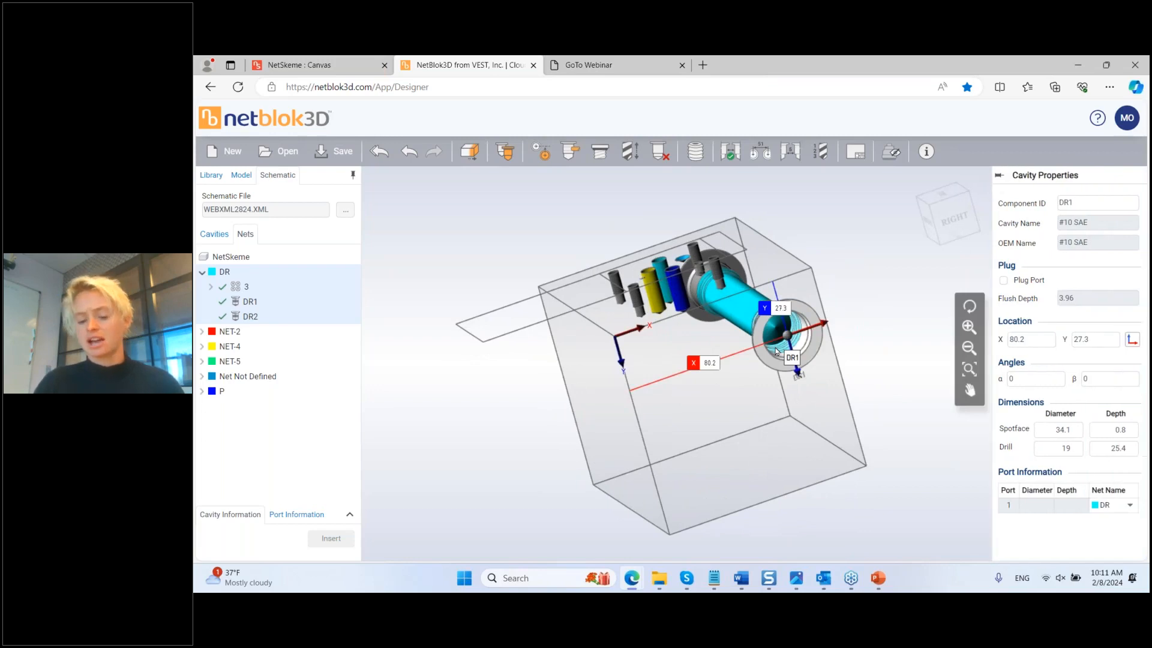
drag(796, 368, 804, 394)
drag(902, 344, 942, 319)
drag(771, 396, 836, 422)
click(648, 346)
drag(618, 364, 616, 393)
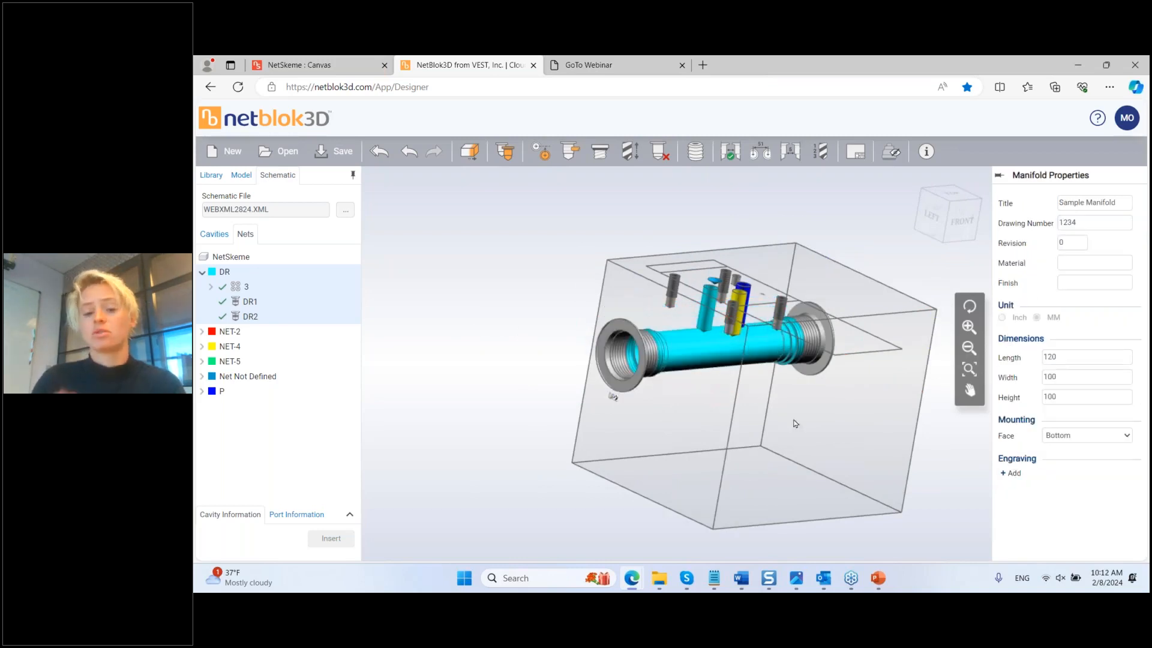
drag(740, 416, 706, 423)
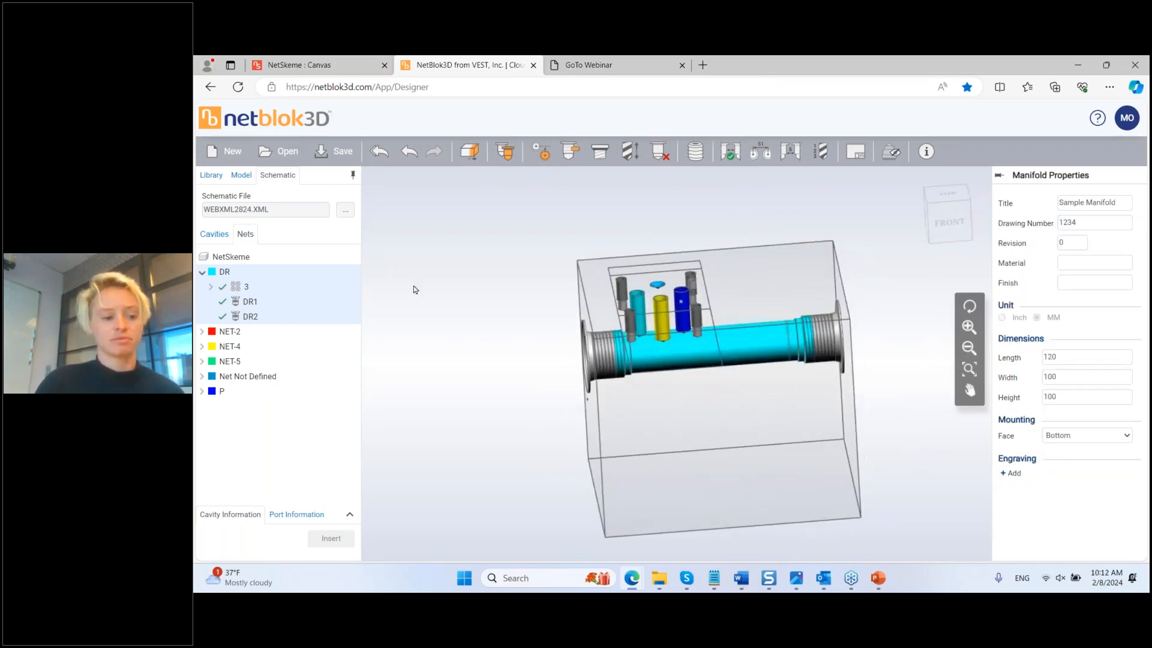
drag(624, 412, 705, 419)
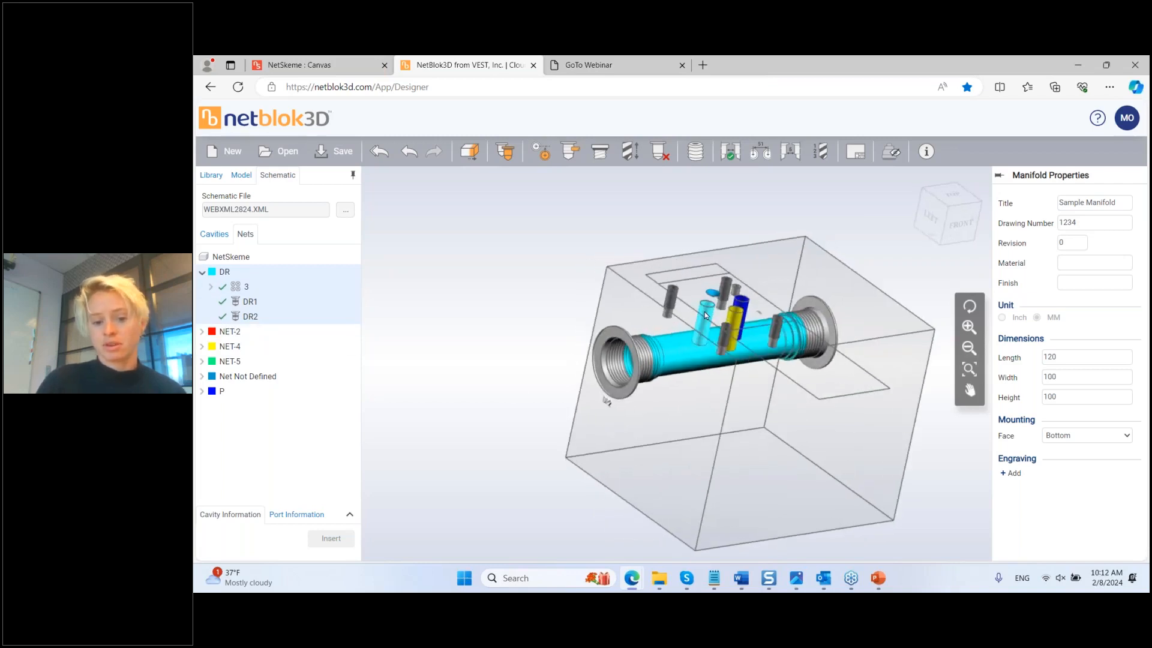
Step: Stretch the teal D03 cavity's drill to 46.1 deep into the DR bore, angled at β 28°
click(699, 316)
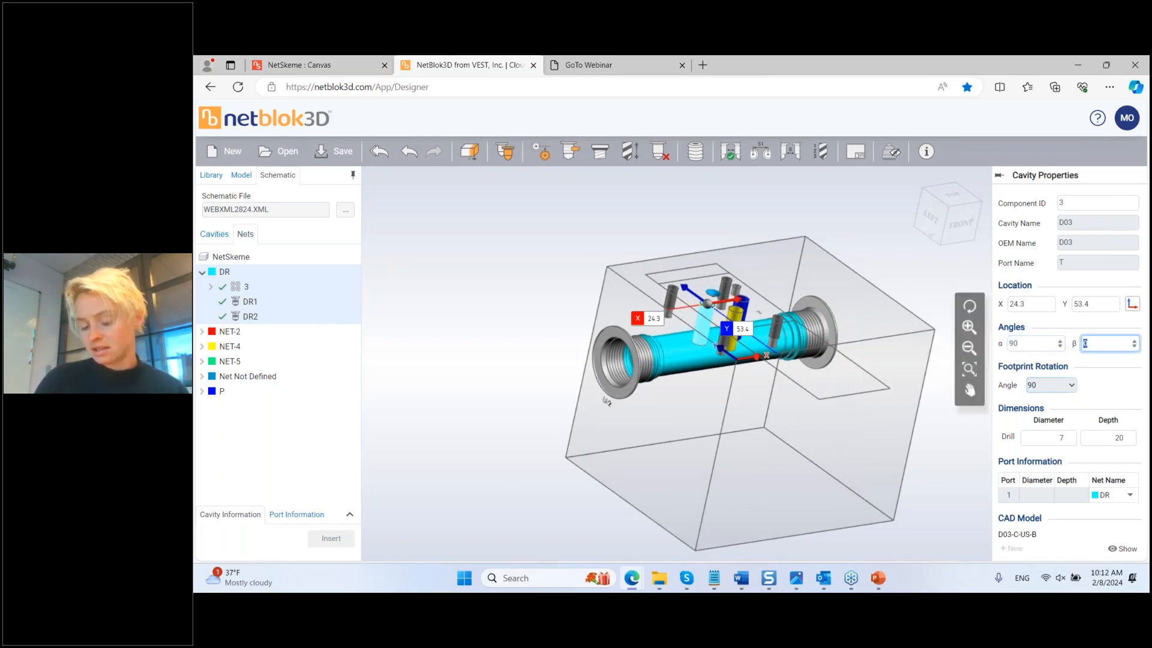
drag(751, 447, 818, 453)
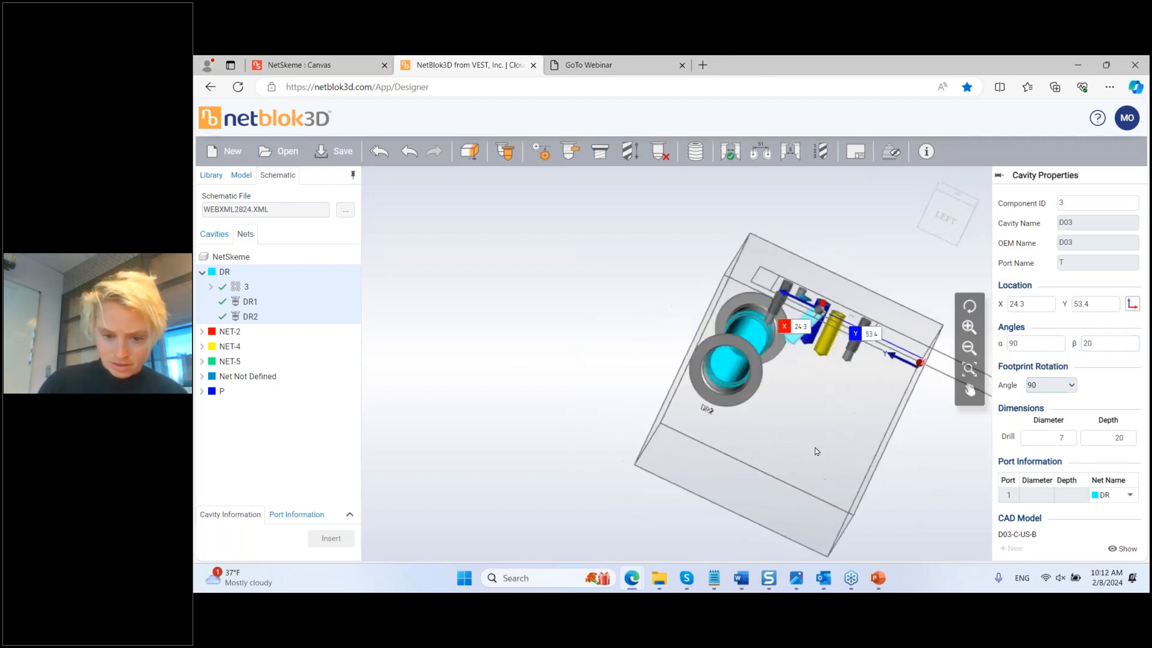
click(630, 151)
drag(739, 356, 728, 366)
drag(830, 410, 789, 395)
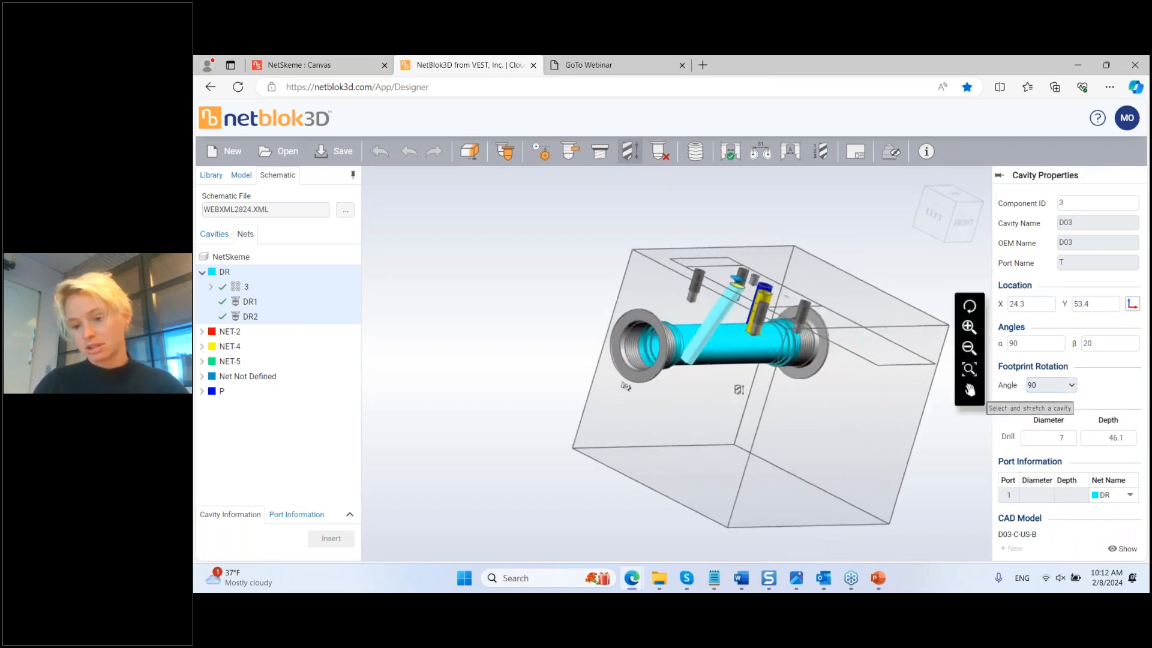
key(Escape)
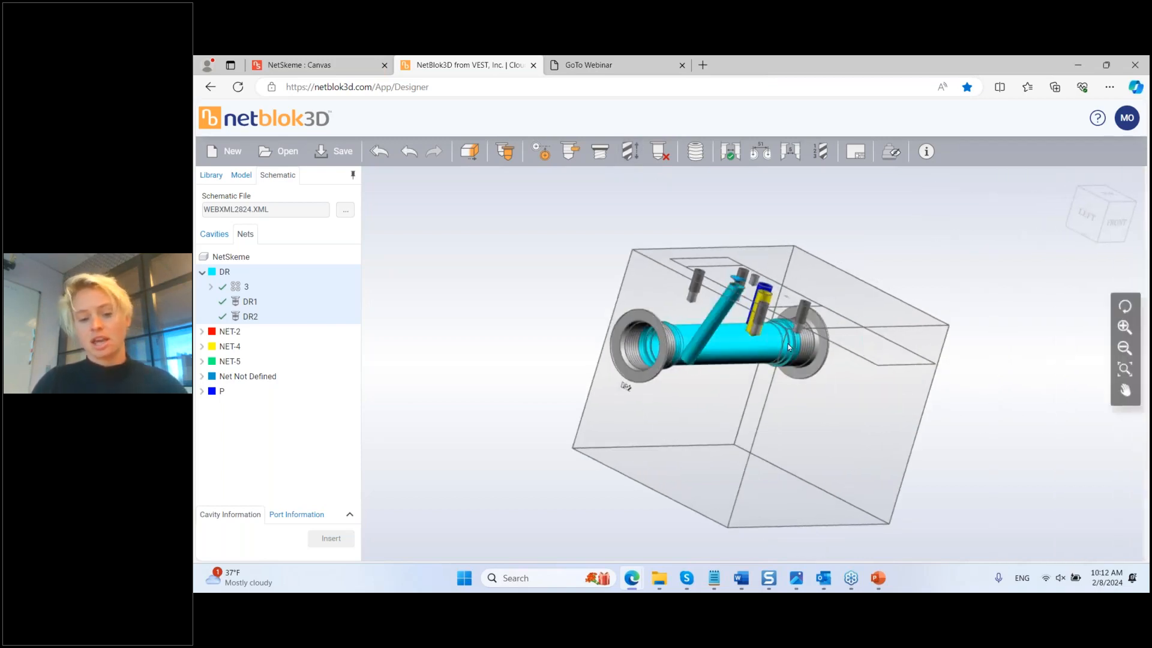
click(722, 313)
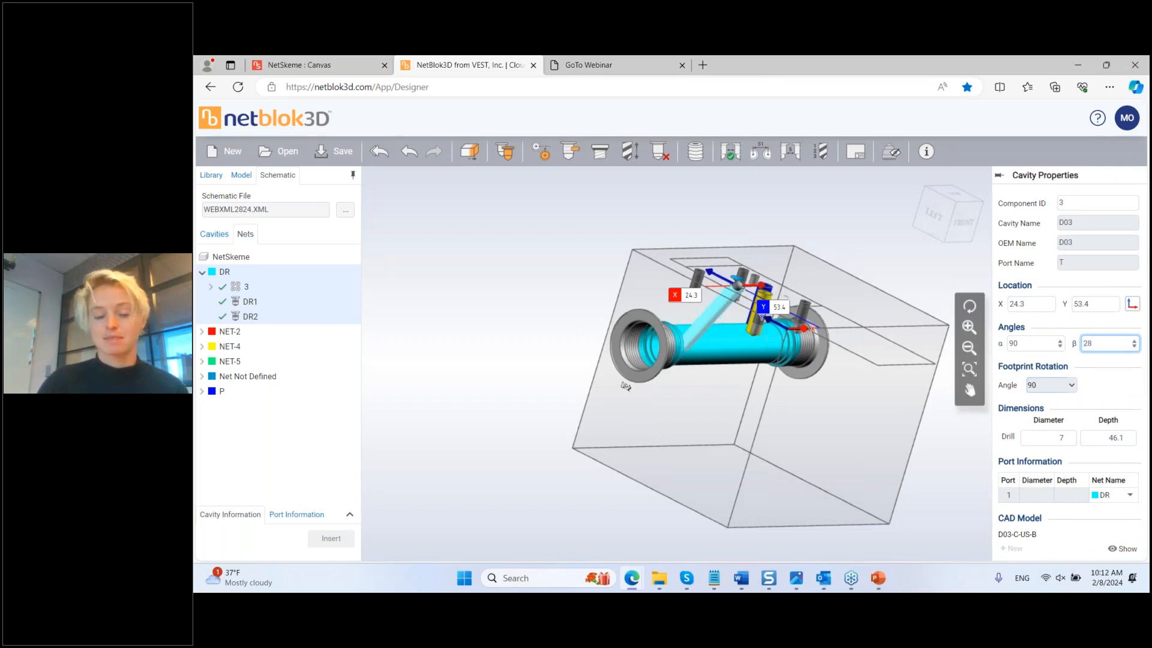
click(786, 467)
middle_drag(786, 467, 714, 433)
middle_drag(738, 394, 723, 418)
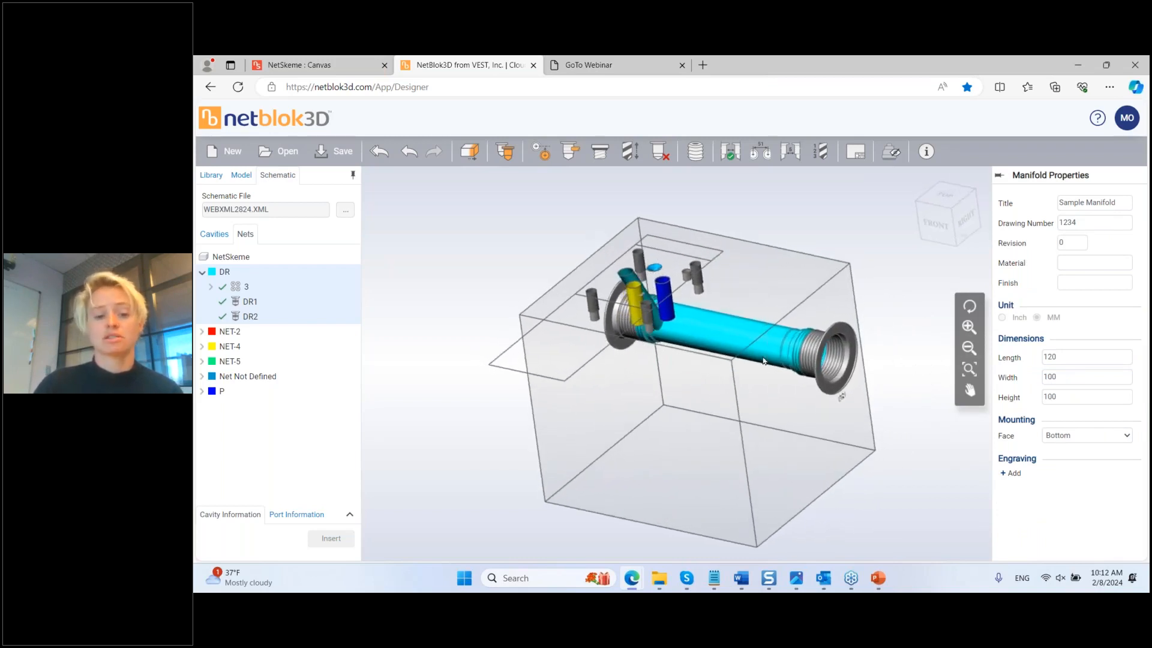
Step: Insert NET-2's cavity 2 at X 45.1, Y 69.5 and cavity 5 at X 26, Y 54.8
click(202, 333)
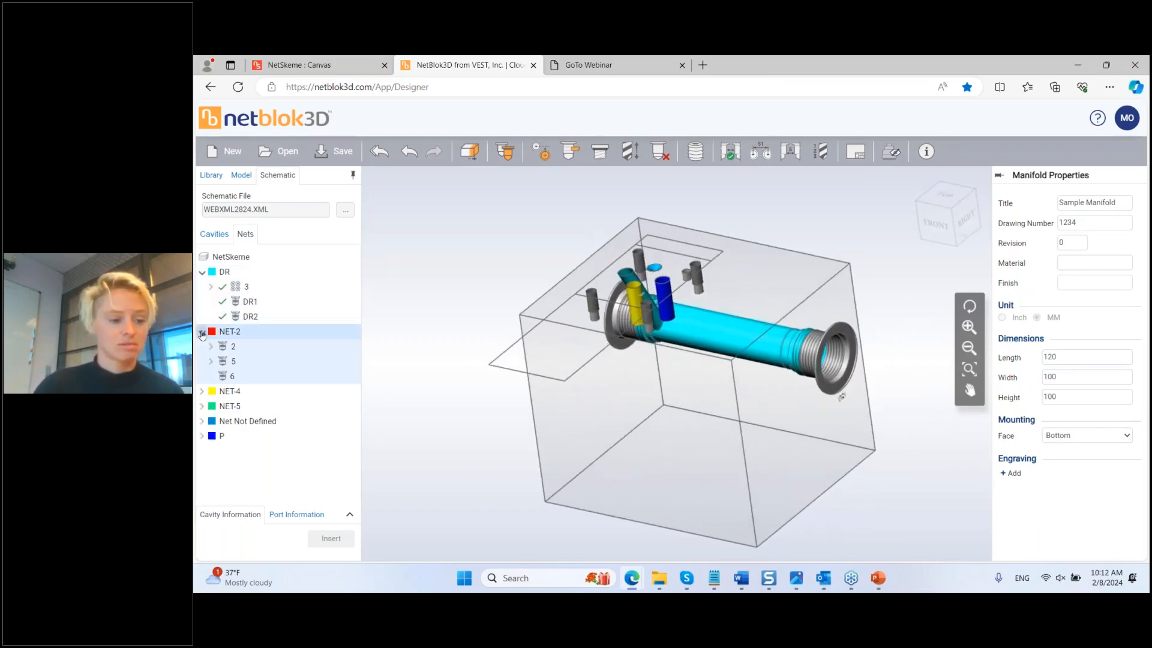
click(234, 347)
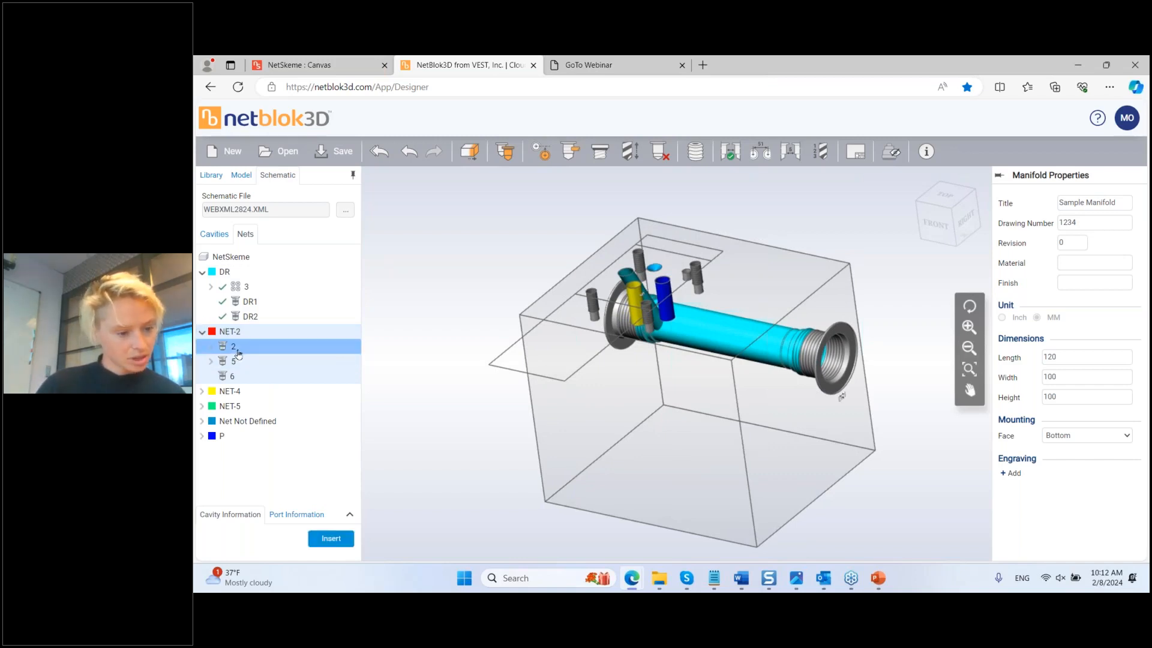
click(332, 539)
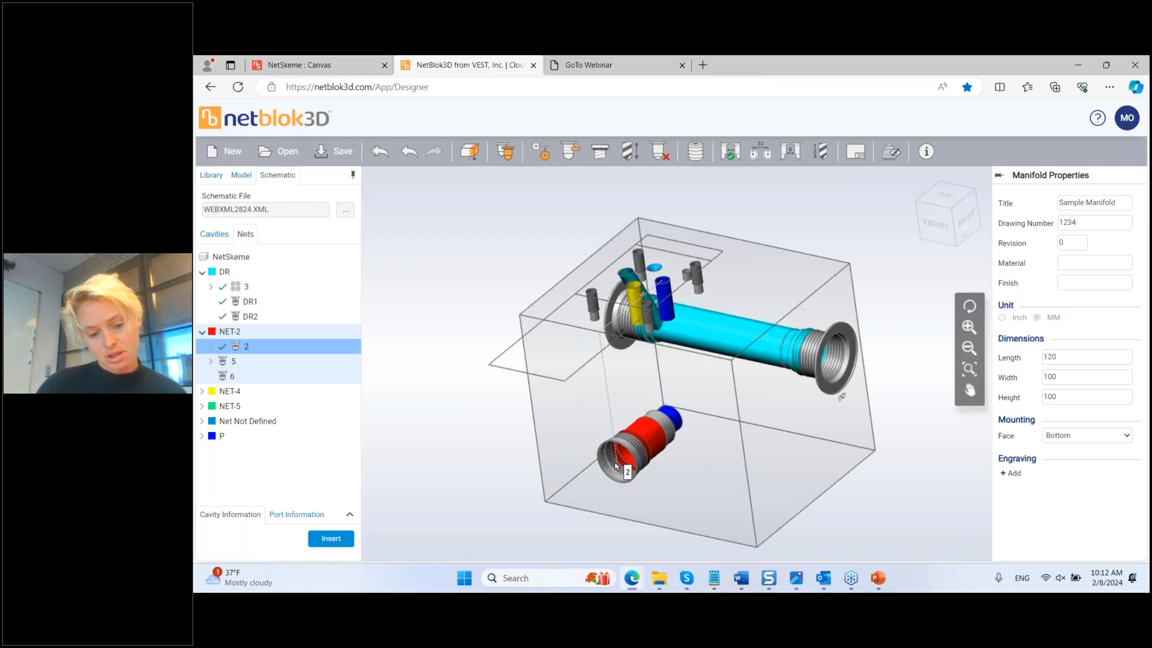
click(616, 465)
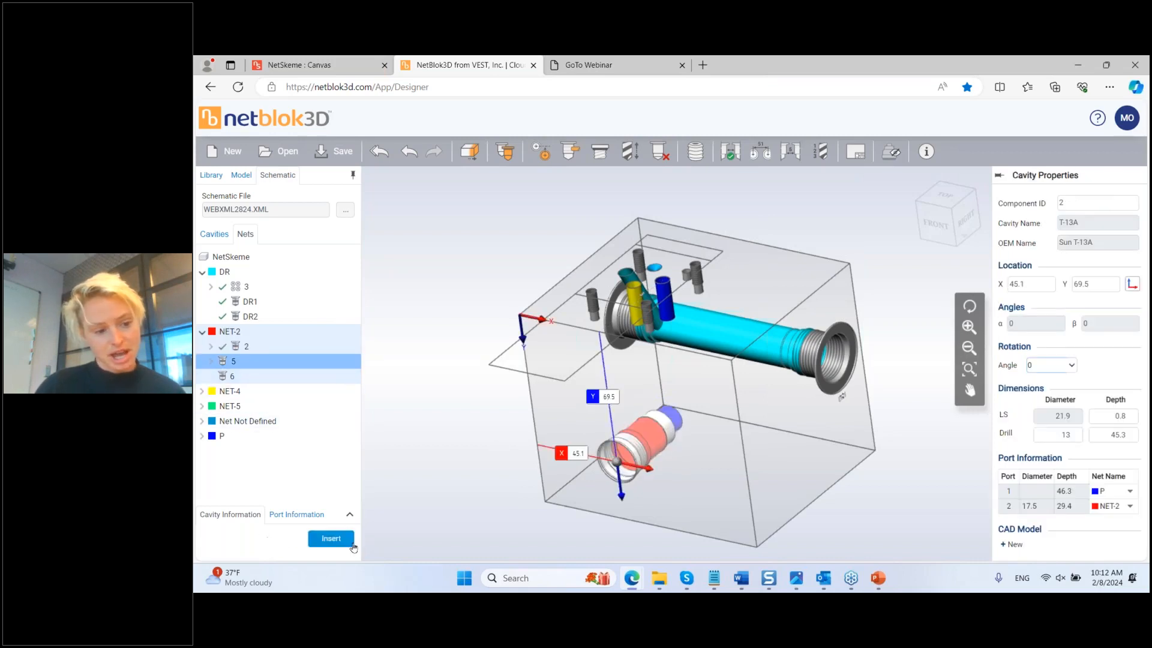
click(331, 540)
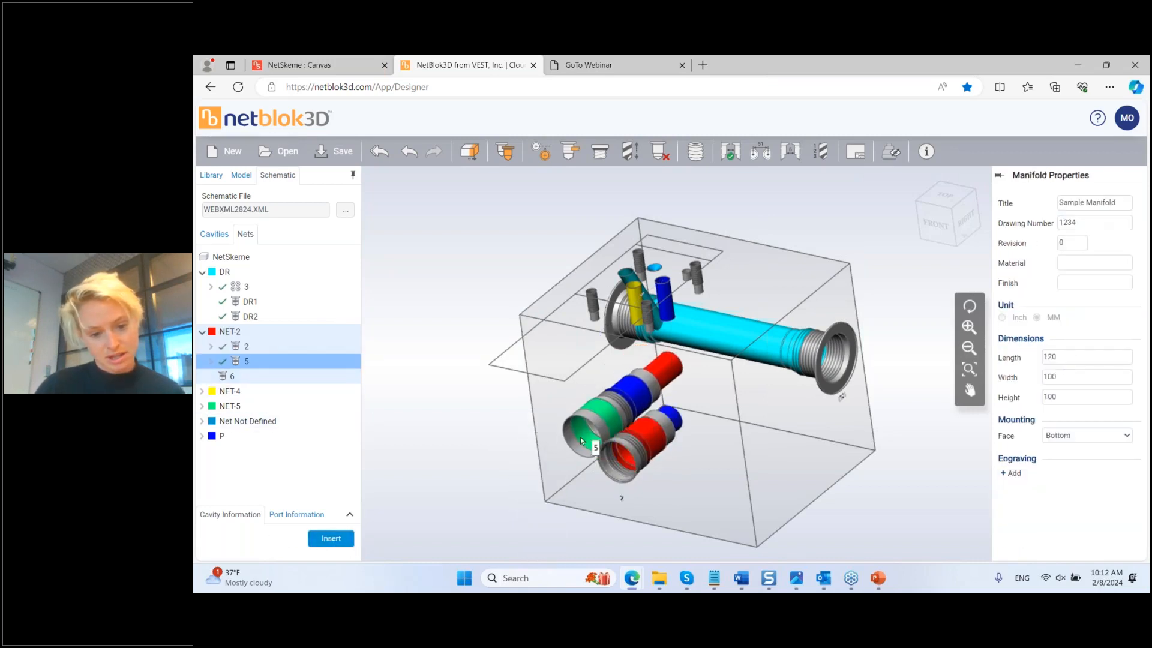
click(578, 431)
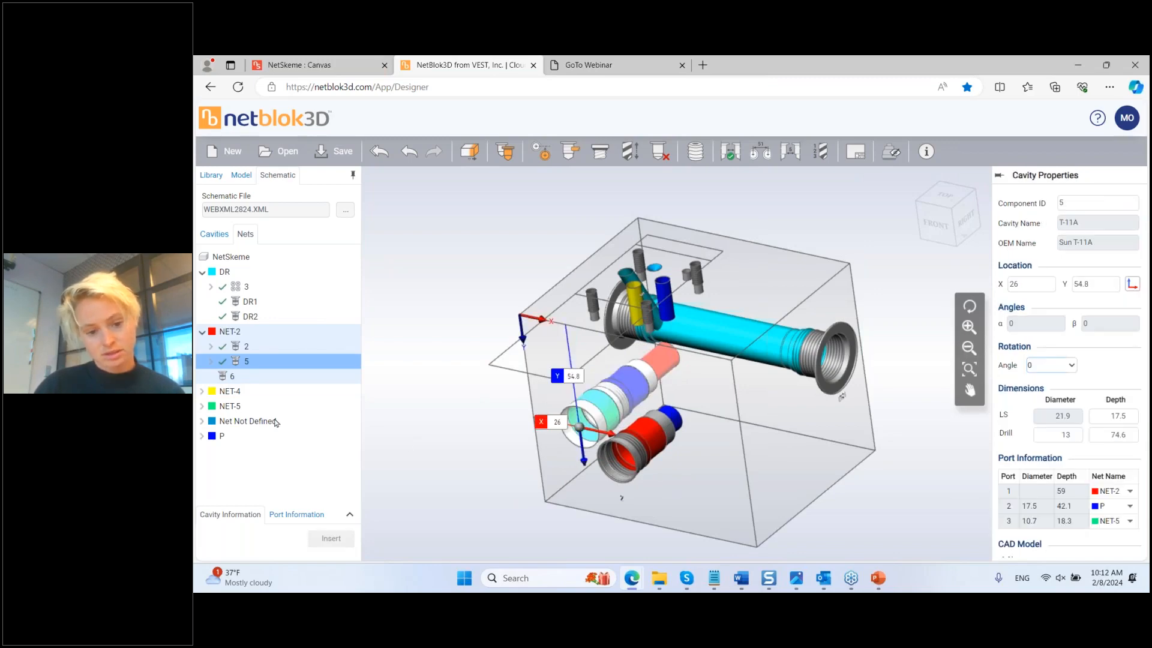
Step: Place NET-2's cavity 6 at X 96.2, Y 62.9, then expand NET-4's cavity list
click(235, 376)
click(331, 538)
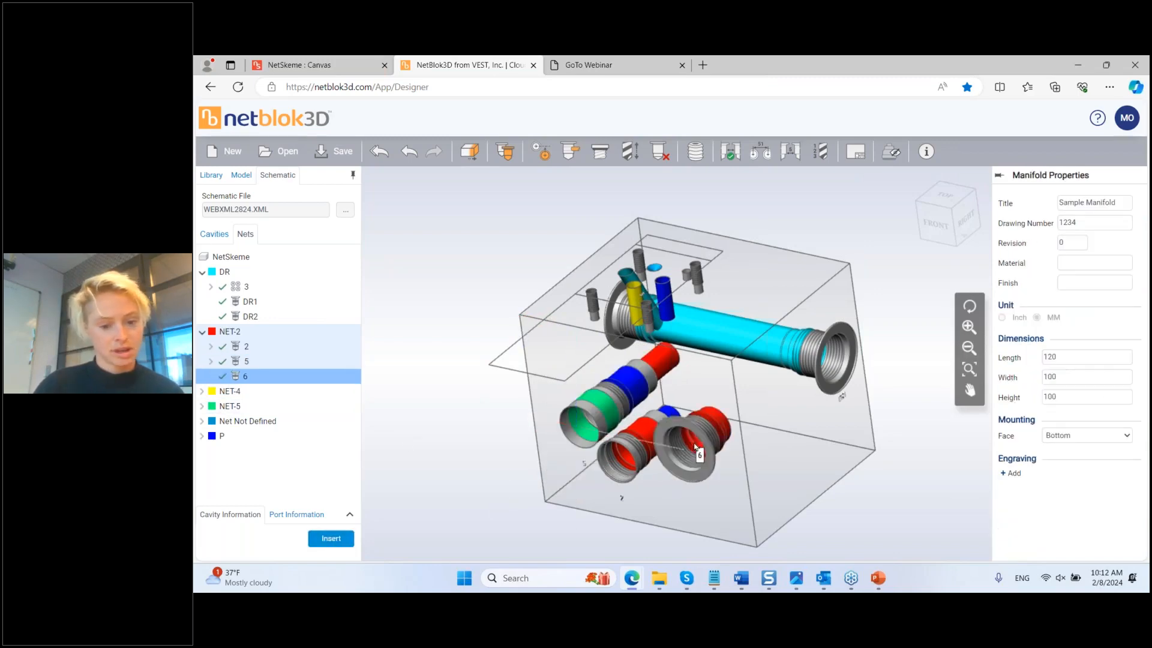
click(732, 444)
mouse_move(656, 494)
middle_down()
mouse_move(689, 499)
mouse_move(674, 501)
middle_up()
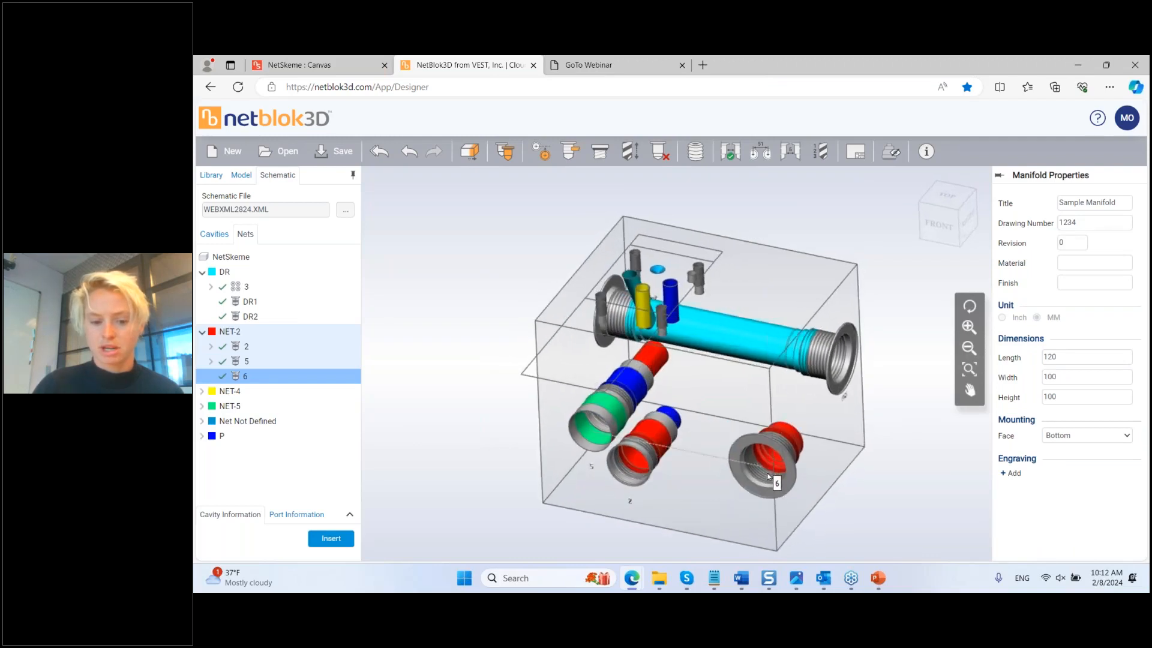
click(728, 478)
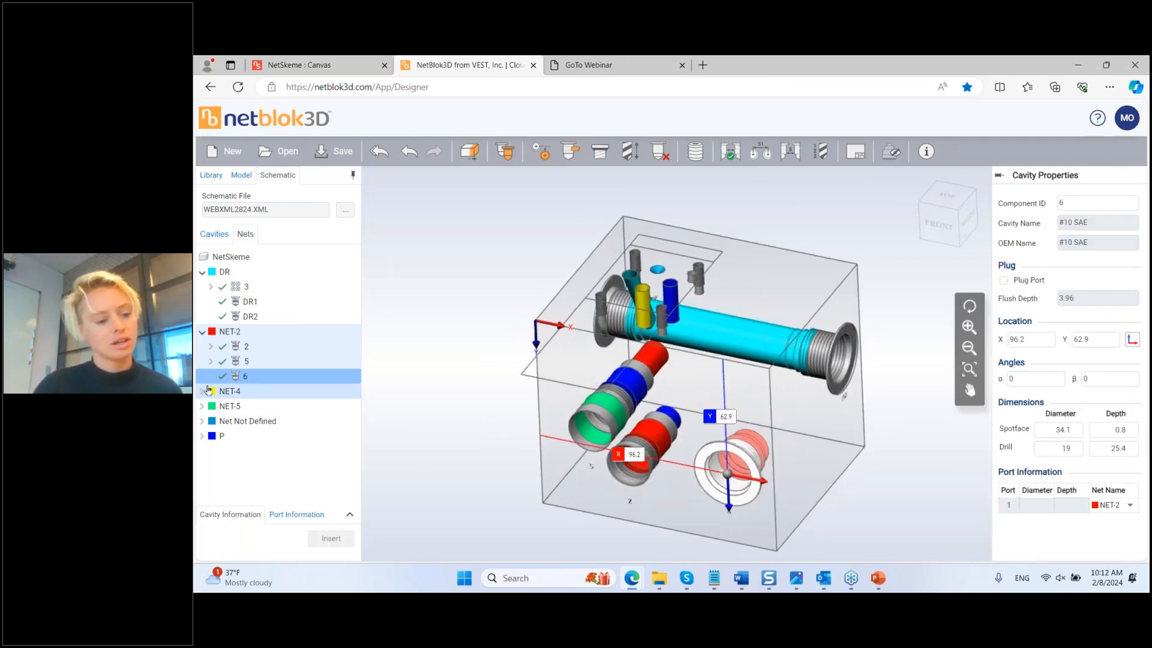
click(202, 391)
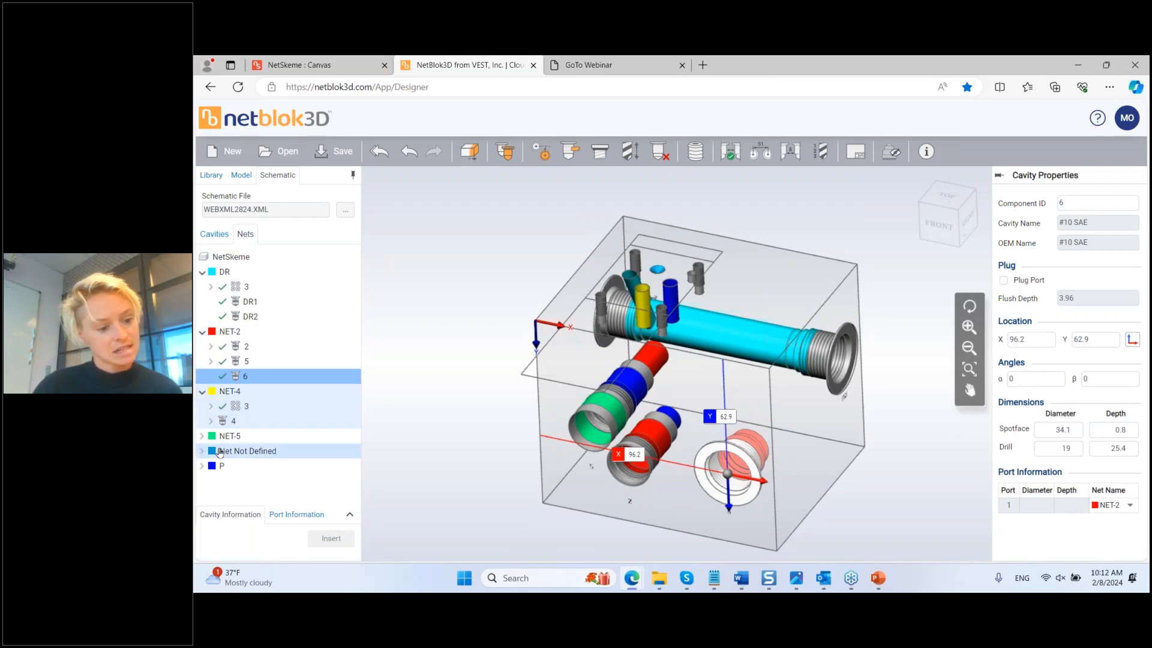
click(234, 420)
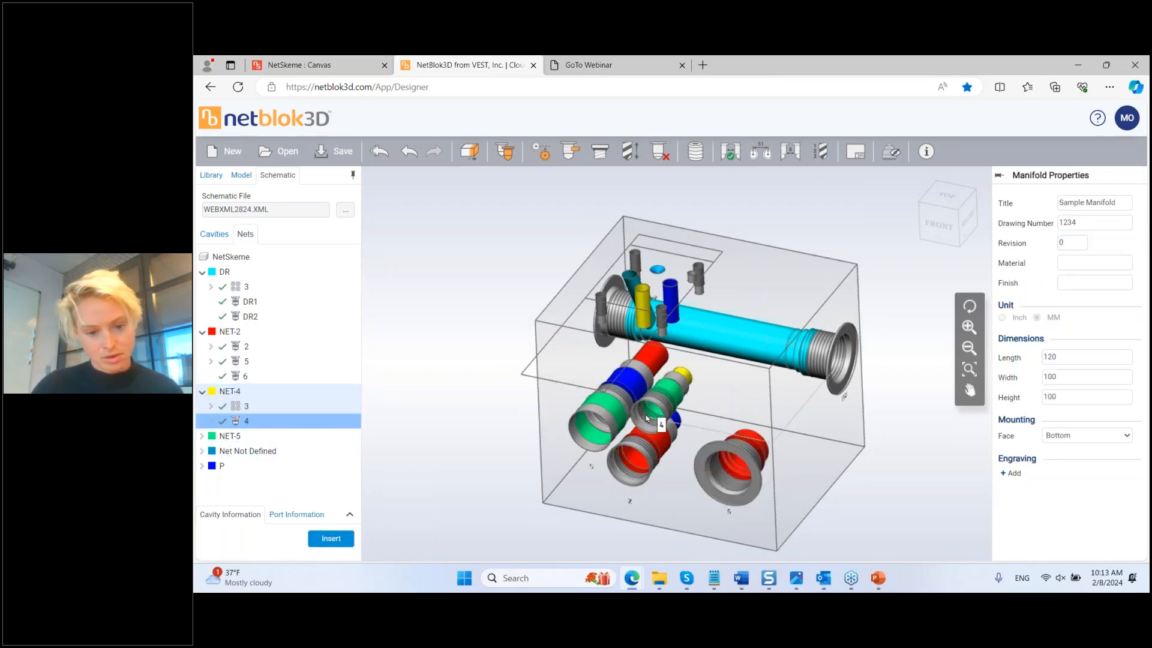
Step: Place cavity 4 and roughly reposition cavities 2, 5 and 4 on the block
click(602, 447)
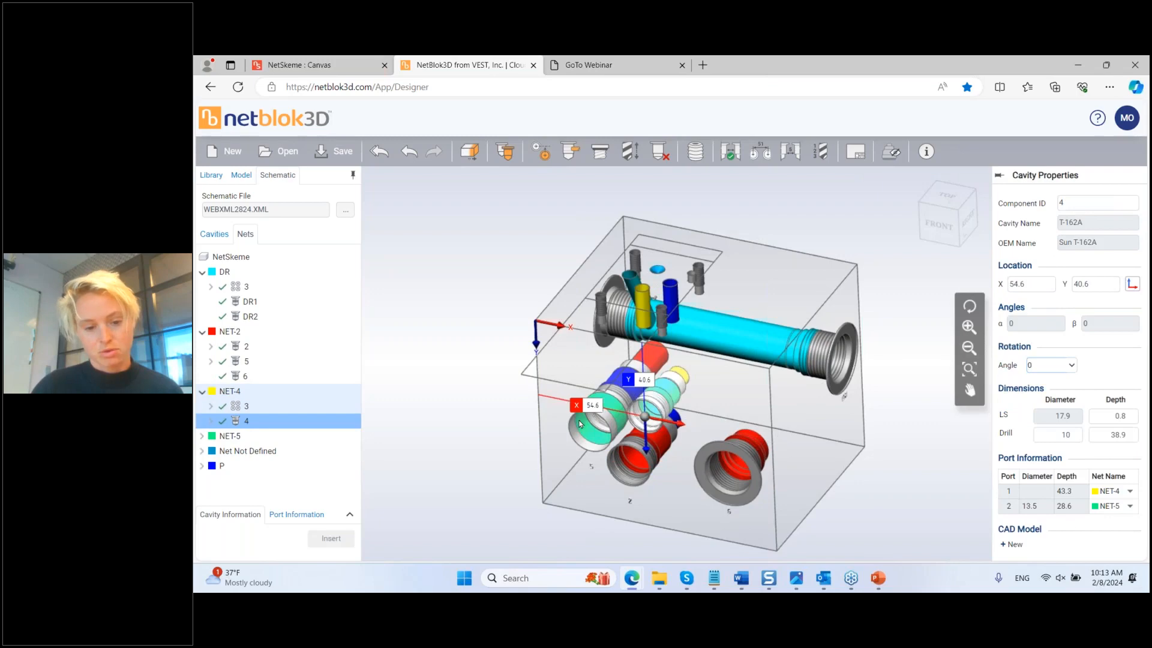
click(639, 469)
drag(680, 442, 716, 420)
click(569, 436)
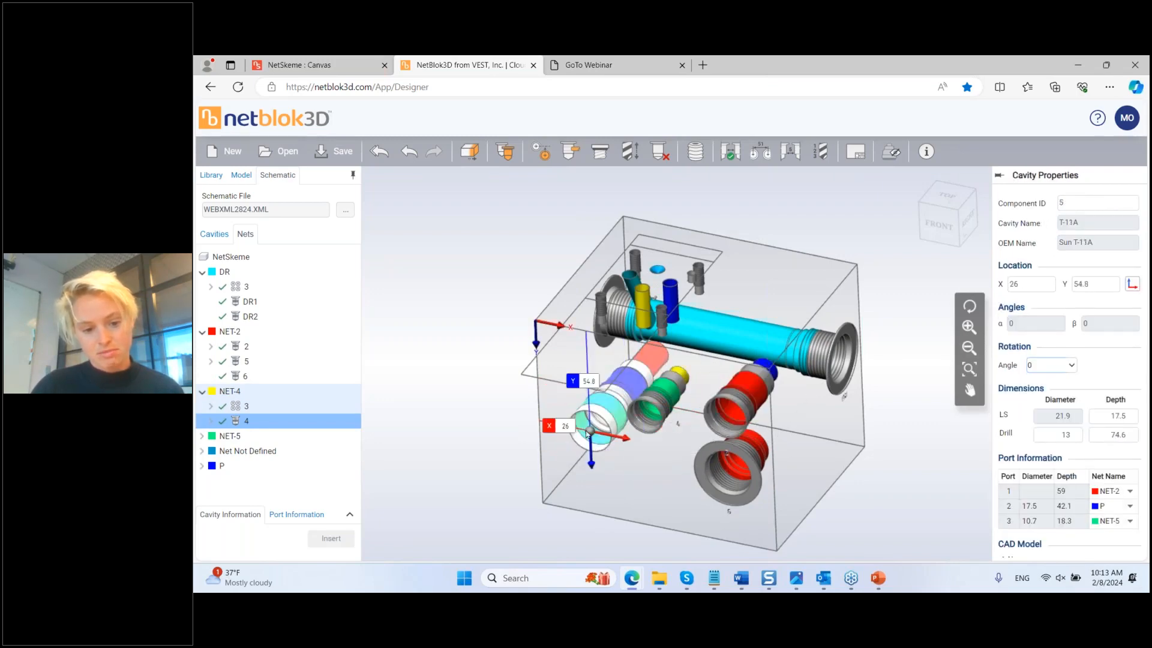
drag(636, 467, 821, 456)
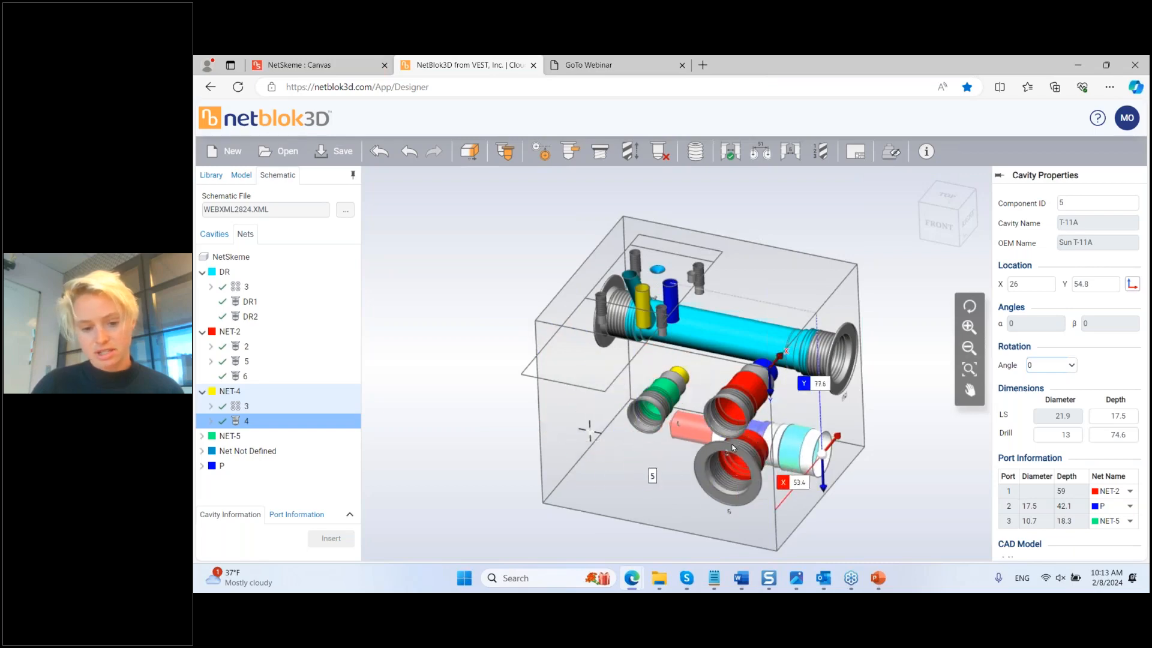
click(642, 426)
drag(620, 419, 603, 420)
middle_drag(652, 425, 636, 431)
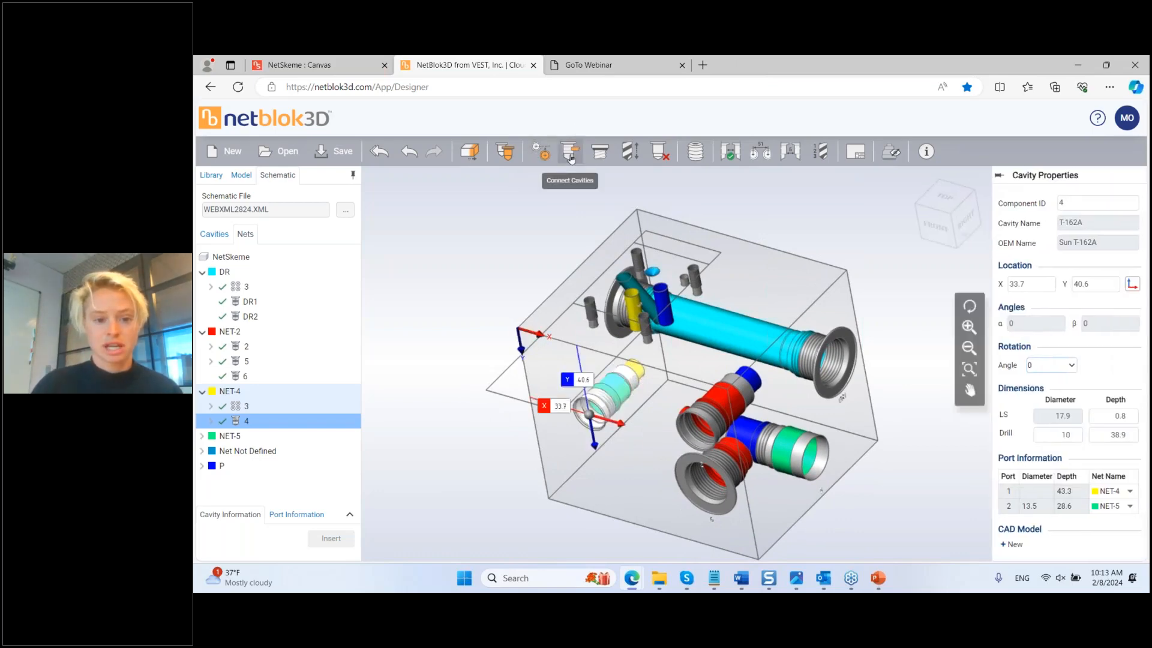
Step: Connect cavity 4 to port A of cavity 3
click(571, 153)
click(638, 310)
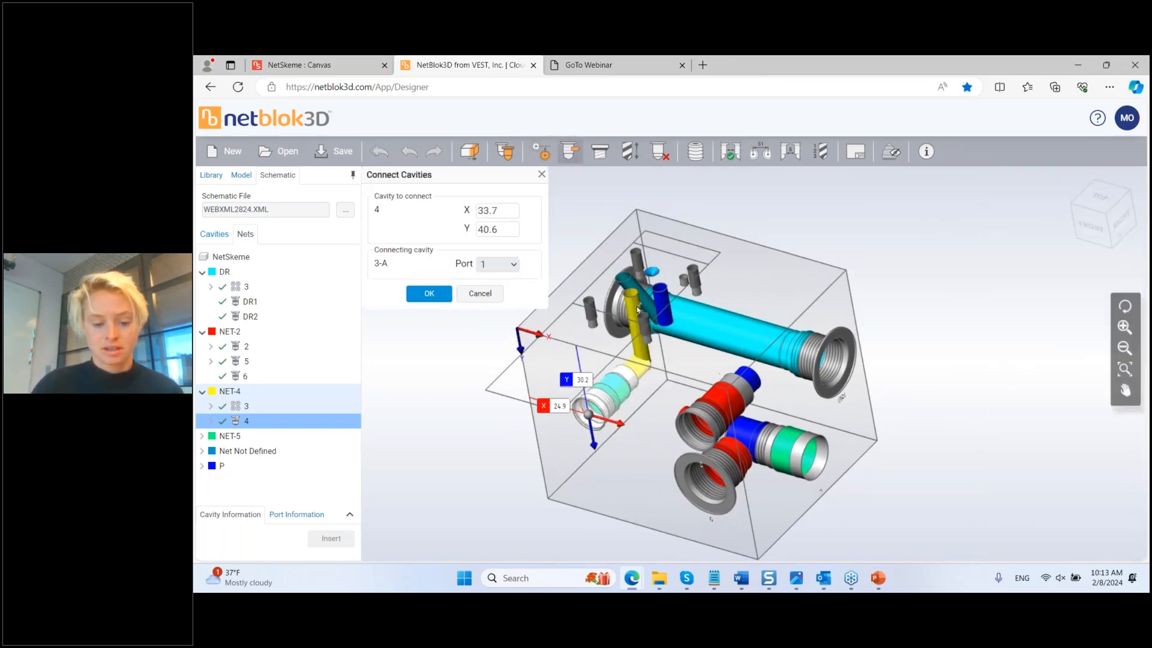
click(428, 294)
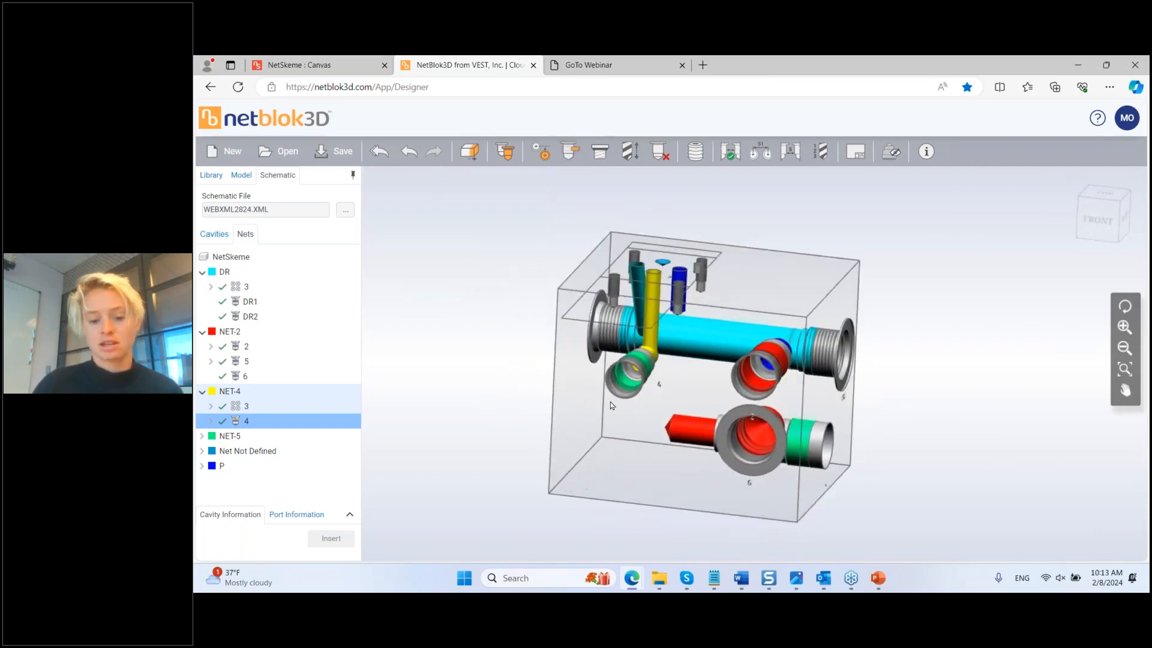
Step: Move cavity 5 left to X 33.7
click(825, 456)
drag(825, 456, 630, 456)
middle_drag(707, 467, 678, 475)
Step: Slide cavity 5 along Y to 70.2
click(202, 436)
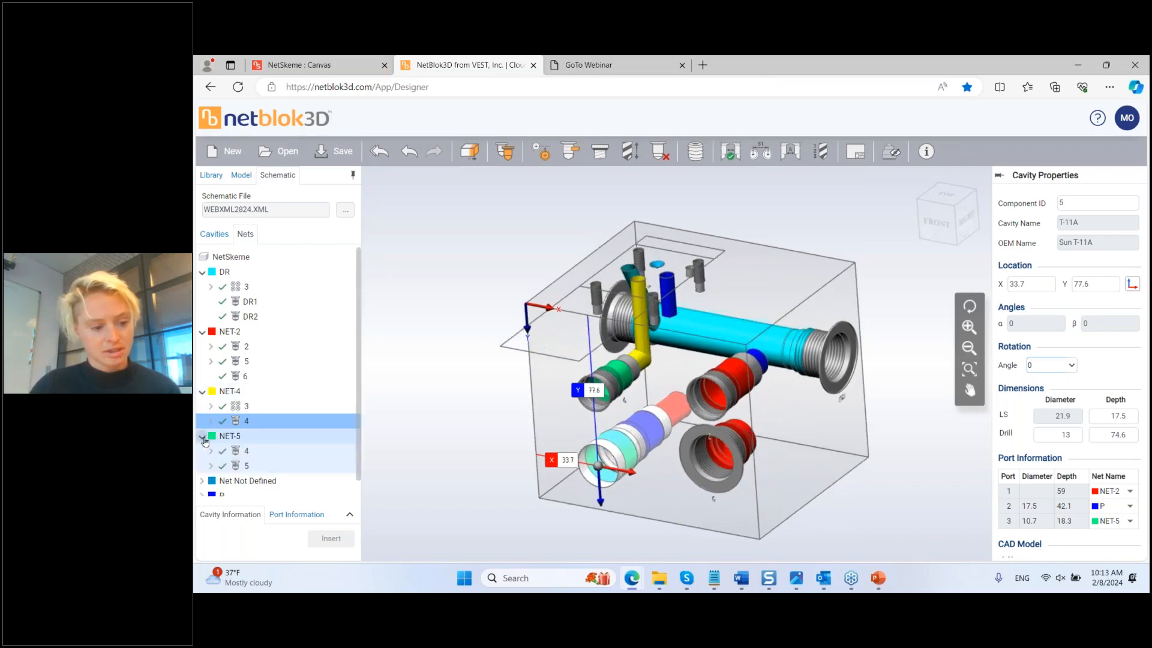
middle_drag(645, 442, 584, 482)
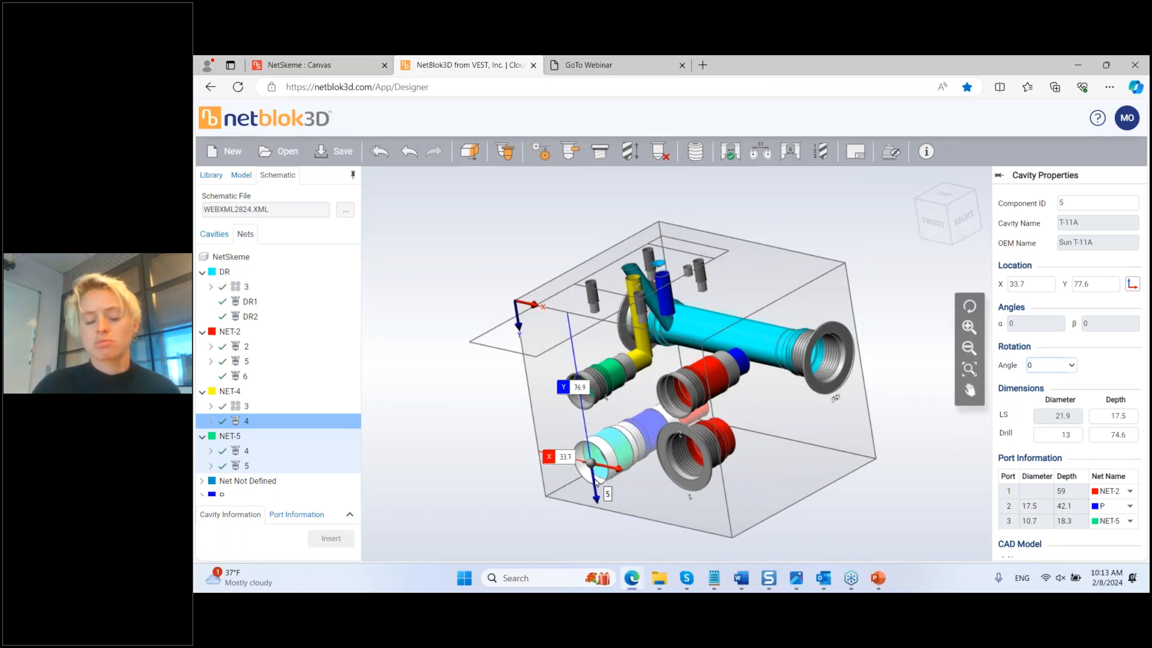
drag(595, 479, 592, 469)
middle_drag(675, 469, 654, 480)
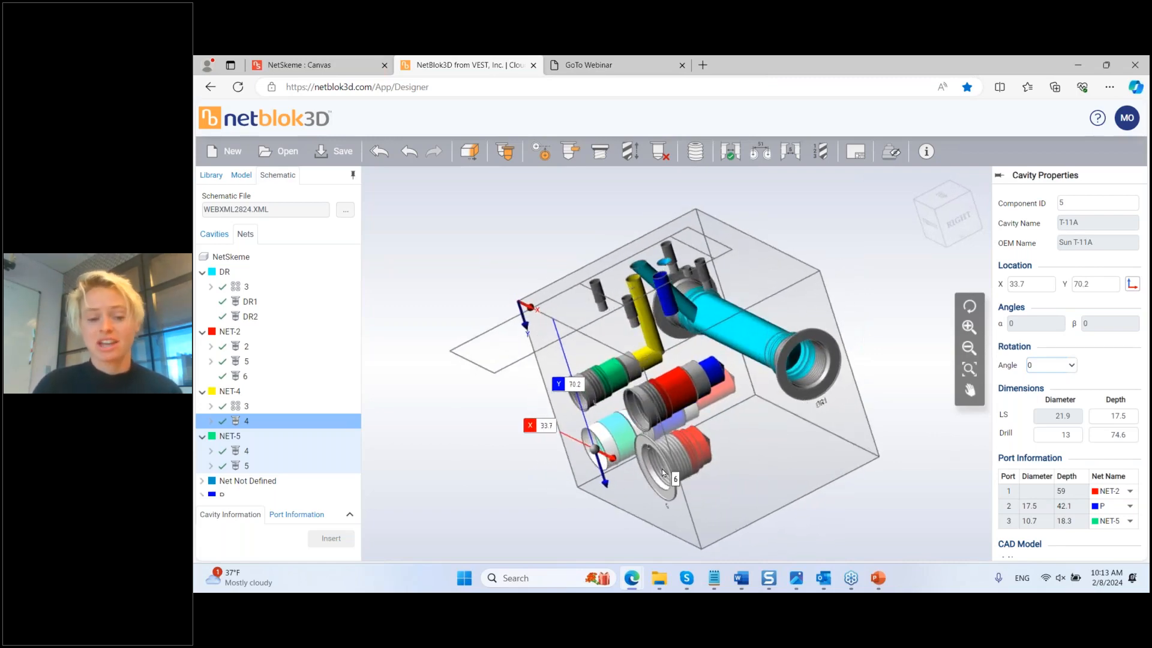
click(616, 406)
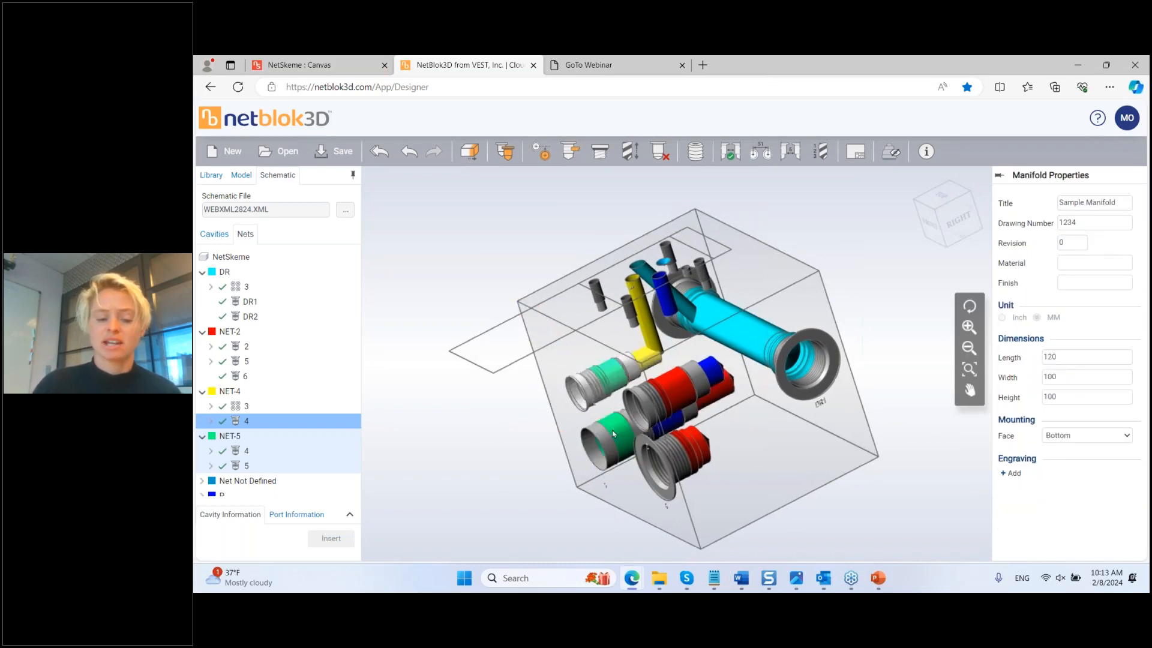
Step: Move the red cavity 6 along X to 58.9
middle_drag(617, 406, 624, 373)
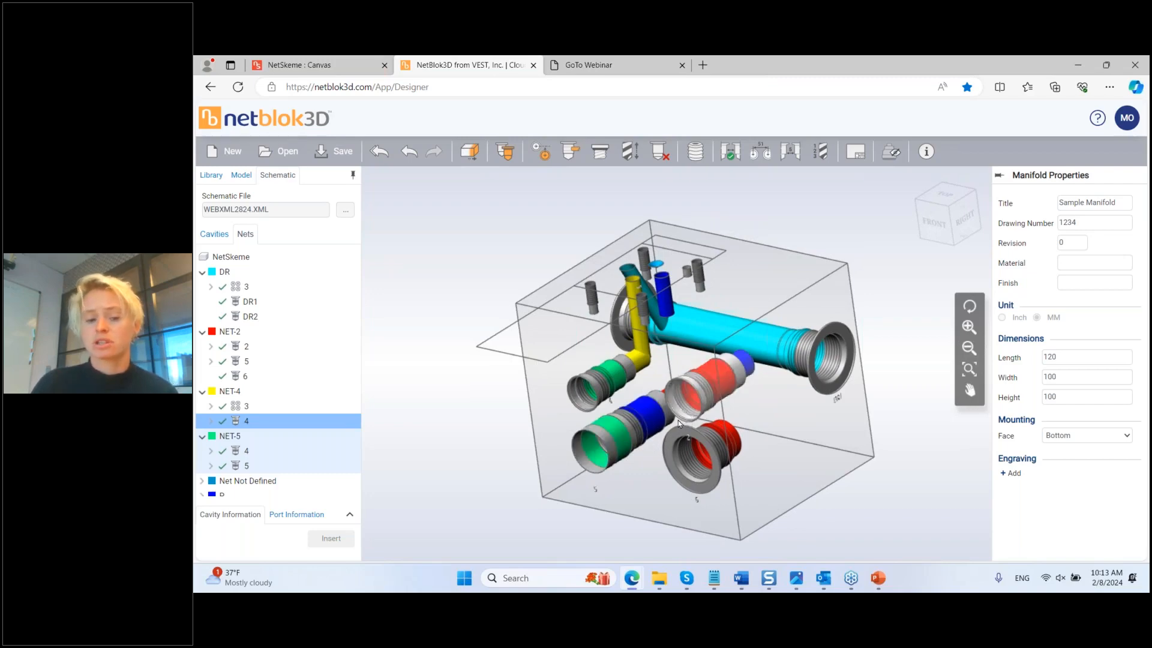
middle_drag(678, 419, 696, 480)
click(736, 477)
drag(737, 477, 839, 427)
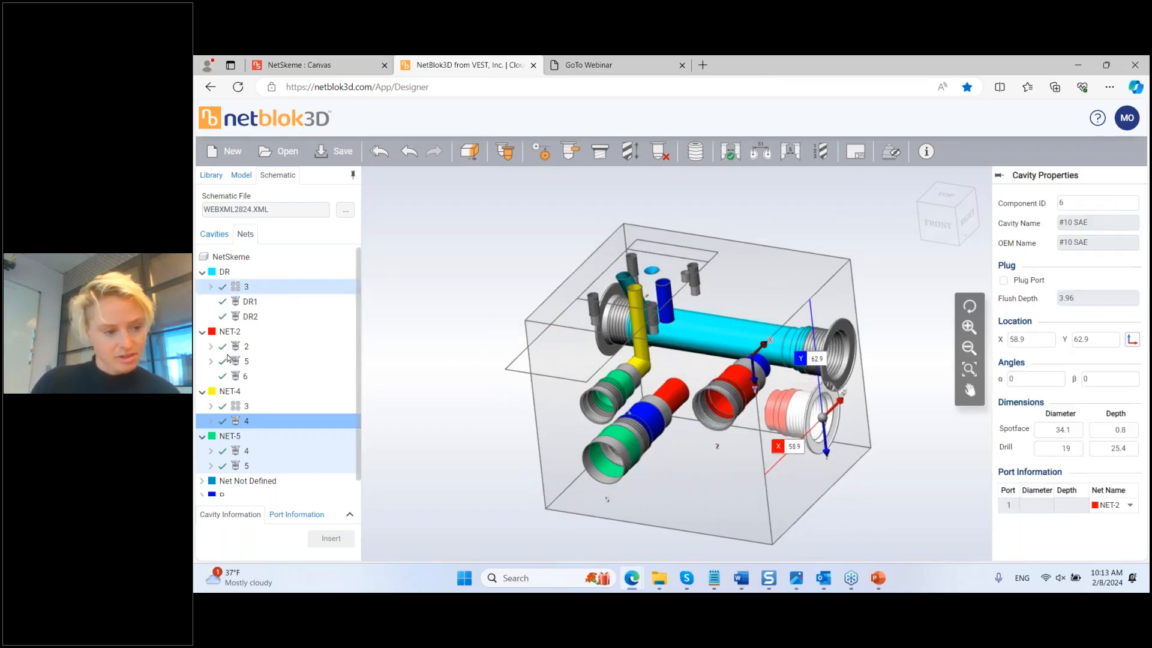
Step: Pick the P2 cavity from net P for insertion
scroll(237, 378, down, 1)
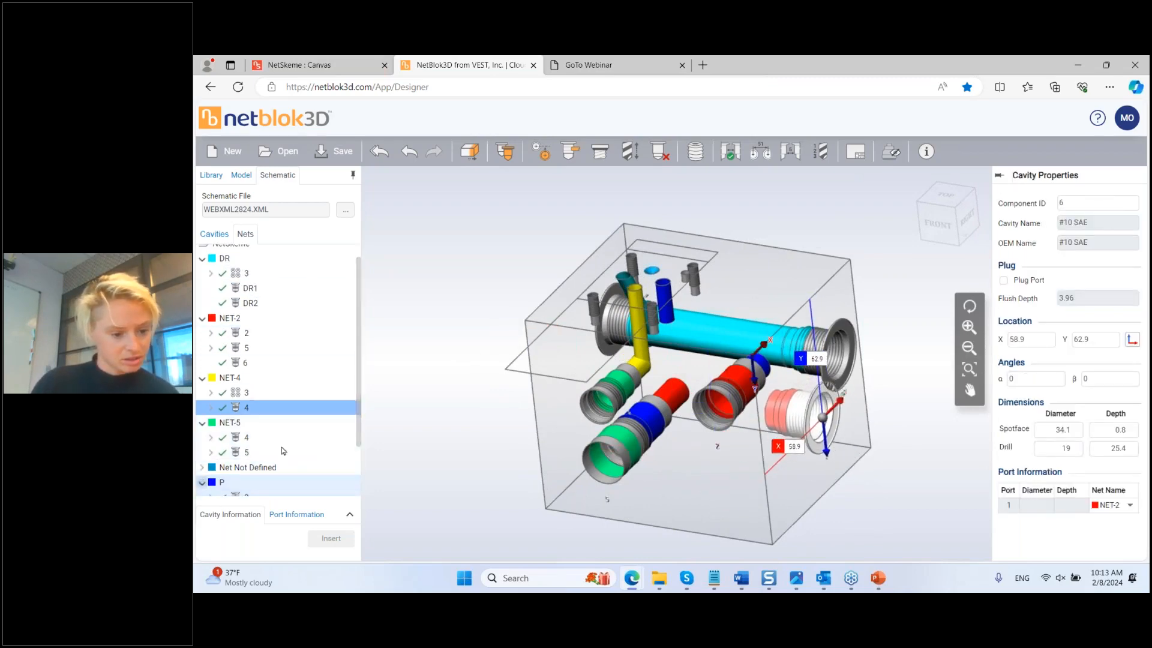
scroll(283, 450, down, 3)
click(245, 481)
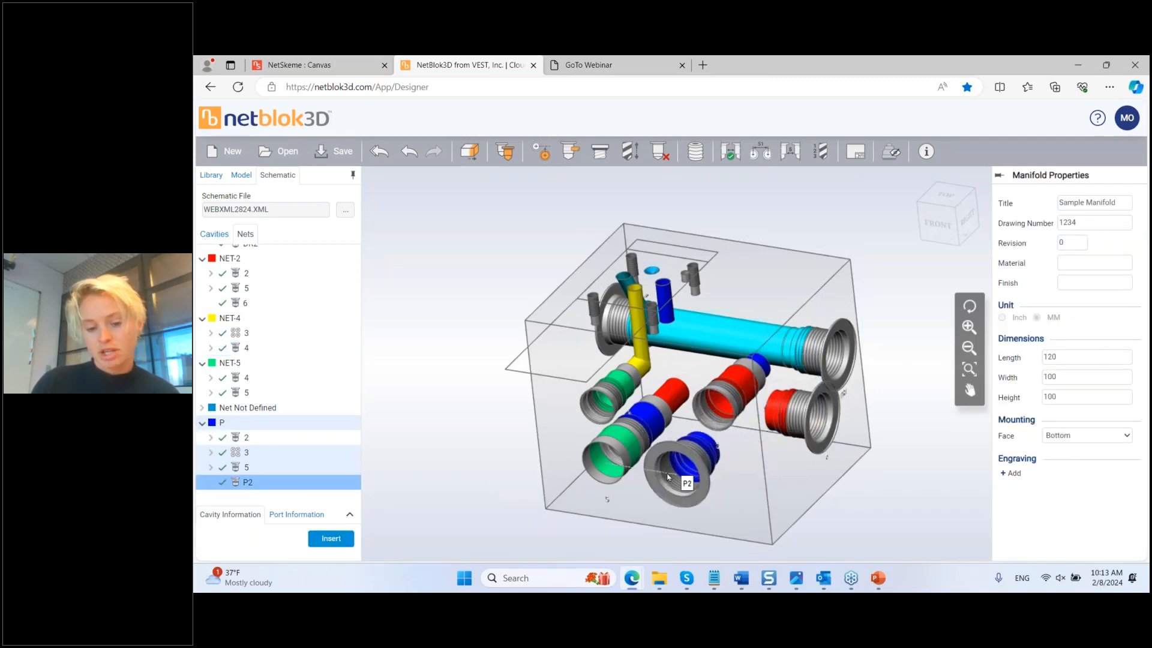
Step: Place P2 on the left face, join it to cavity 5's port 2, and lower cavity 2
middle_drag(671, 474, 774, 475)
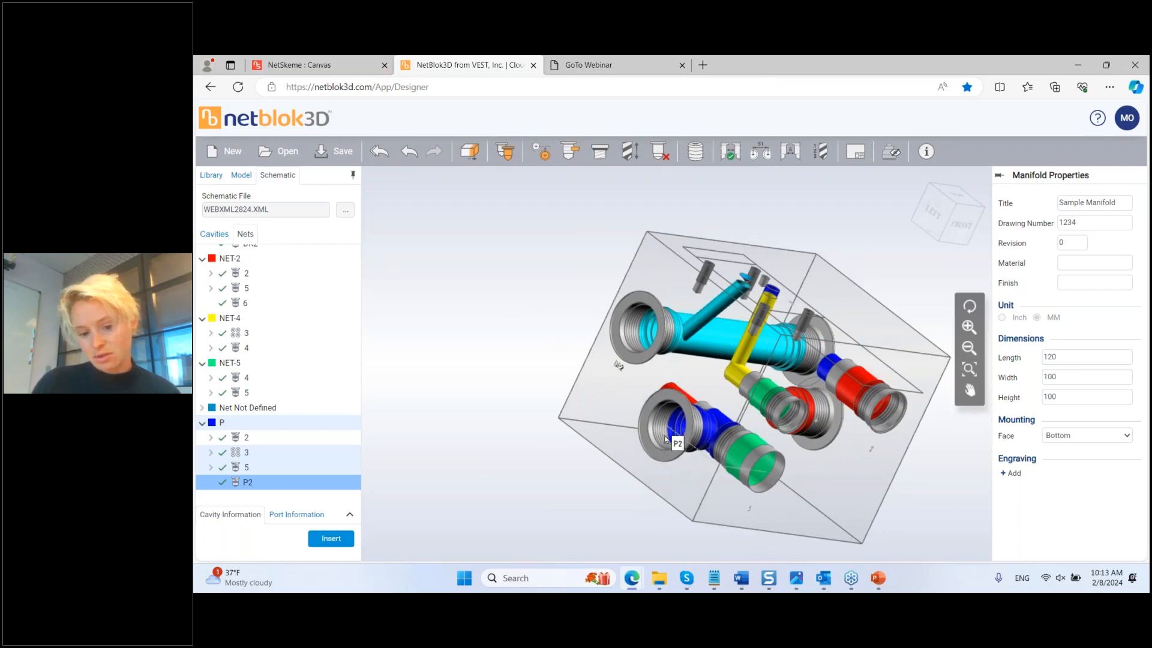
click(665, 439)
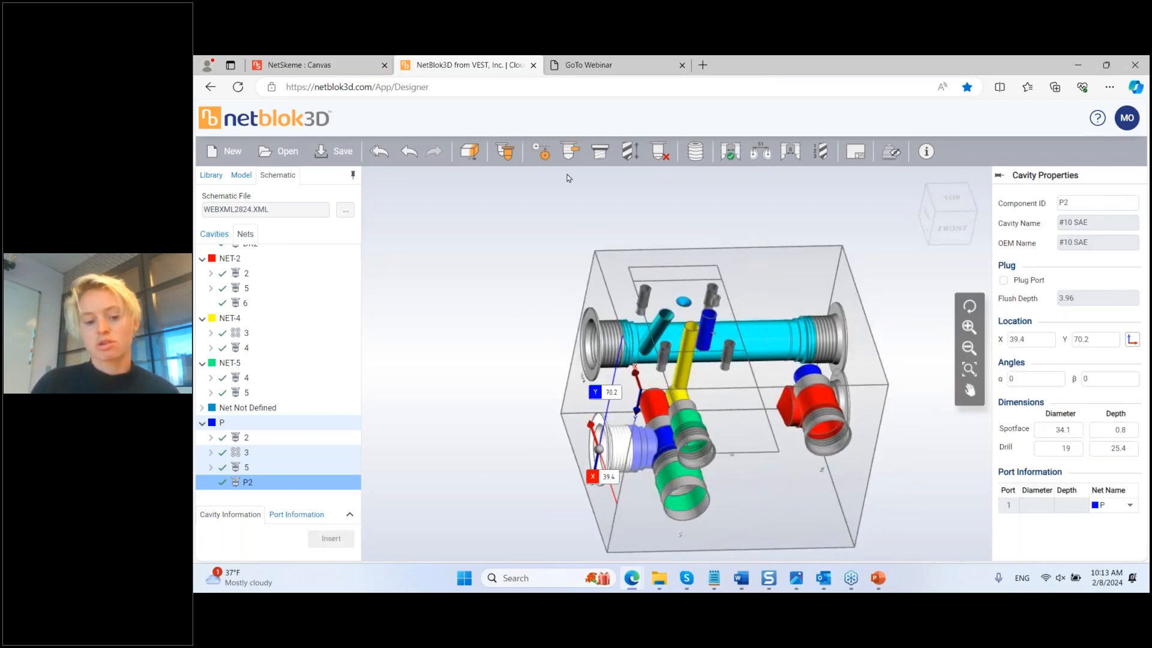
click(564, 153)
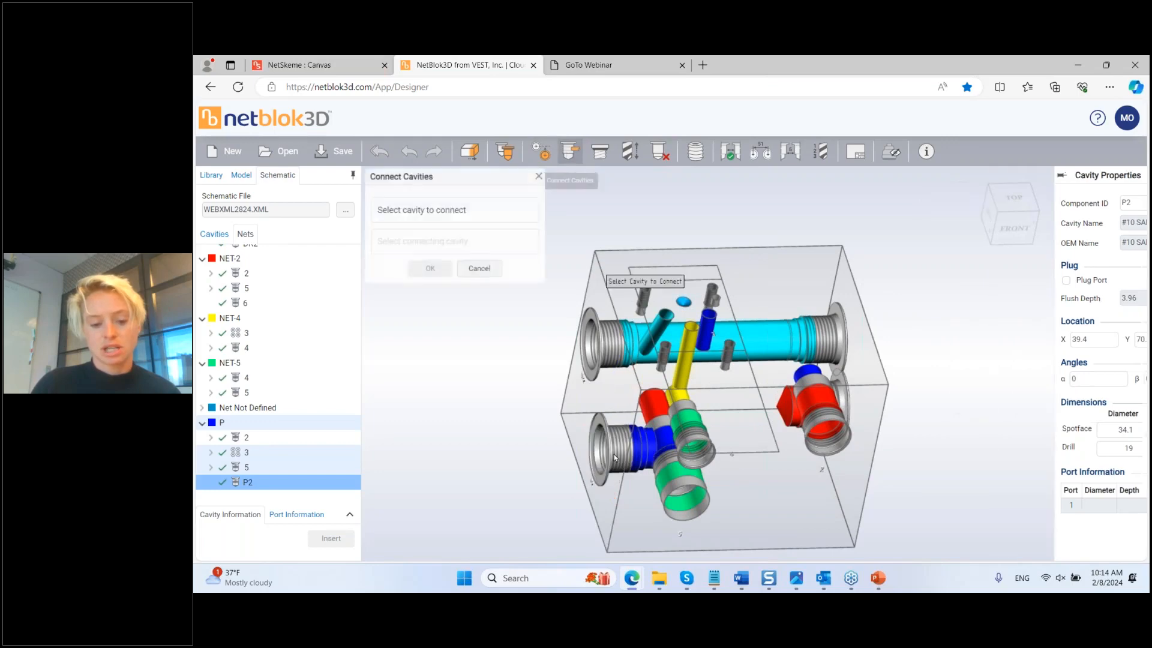
click(664, 452)
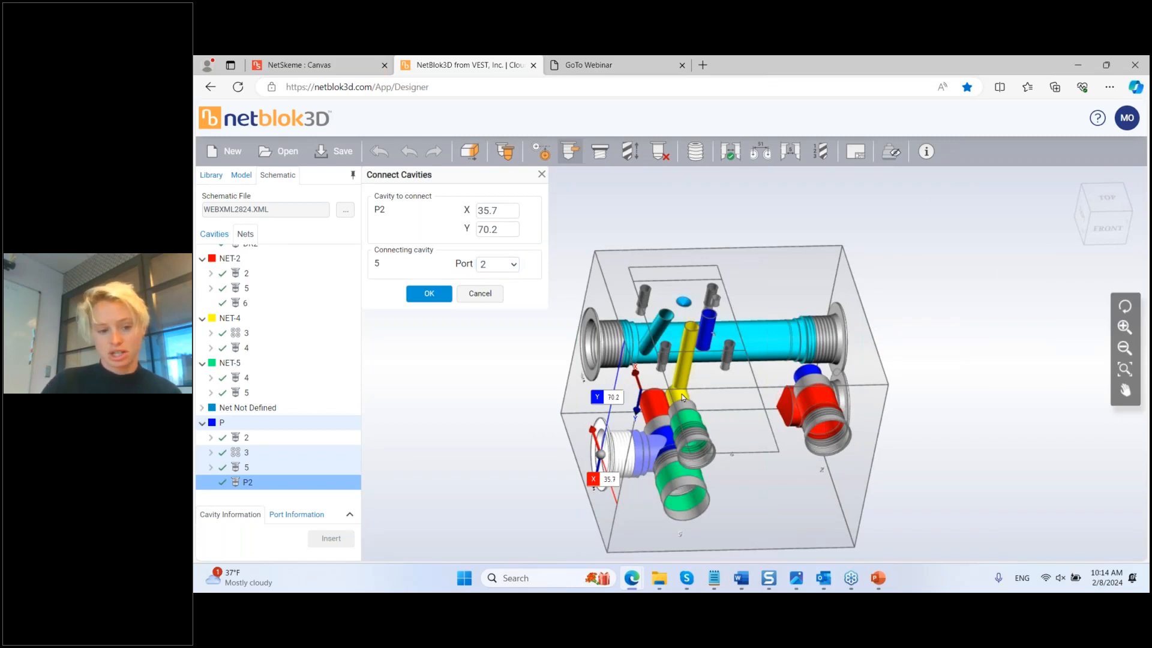
key(Return)
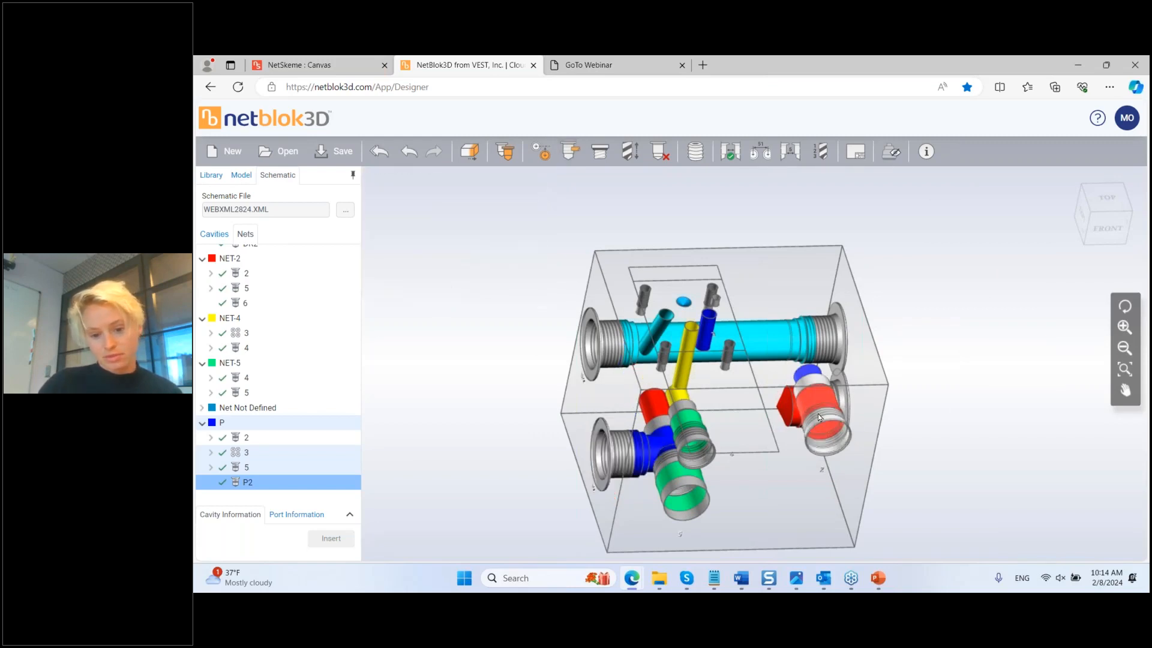
click(836, 455)
drag(830, 457, 827, 501)
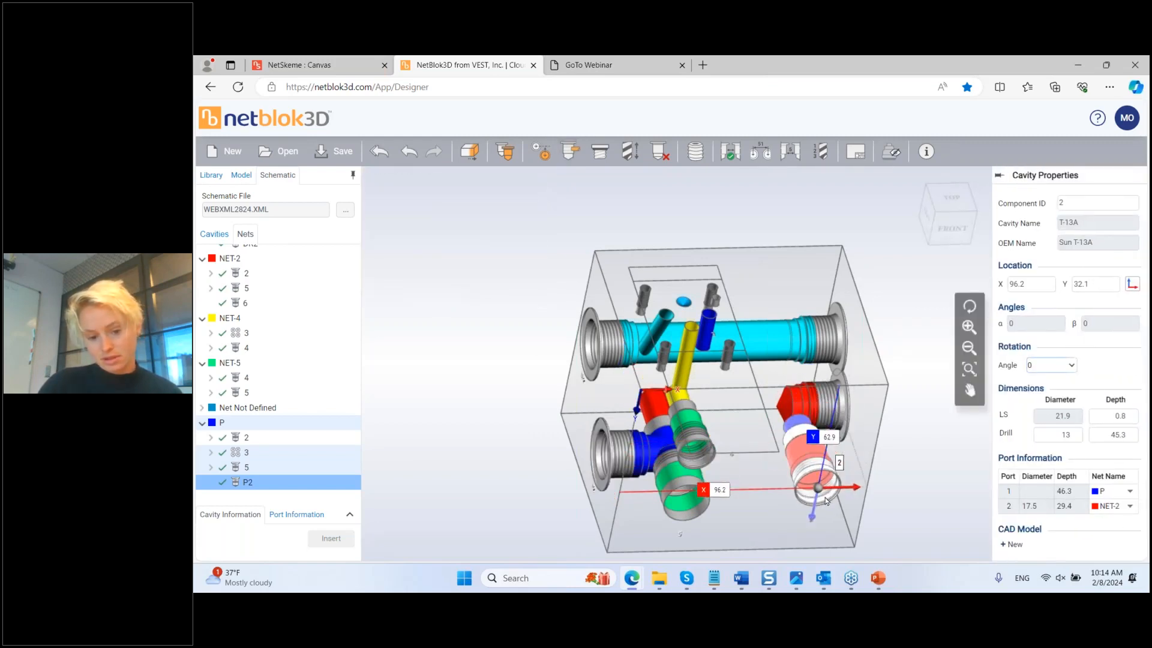
Step: Move cavity 2 across onto the block's right face
middle_drag(850, 496, 764, 486)
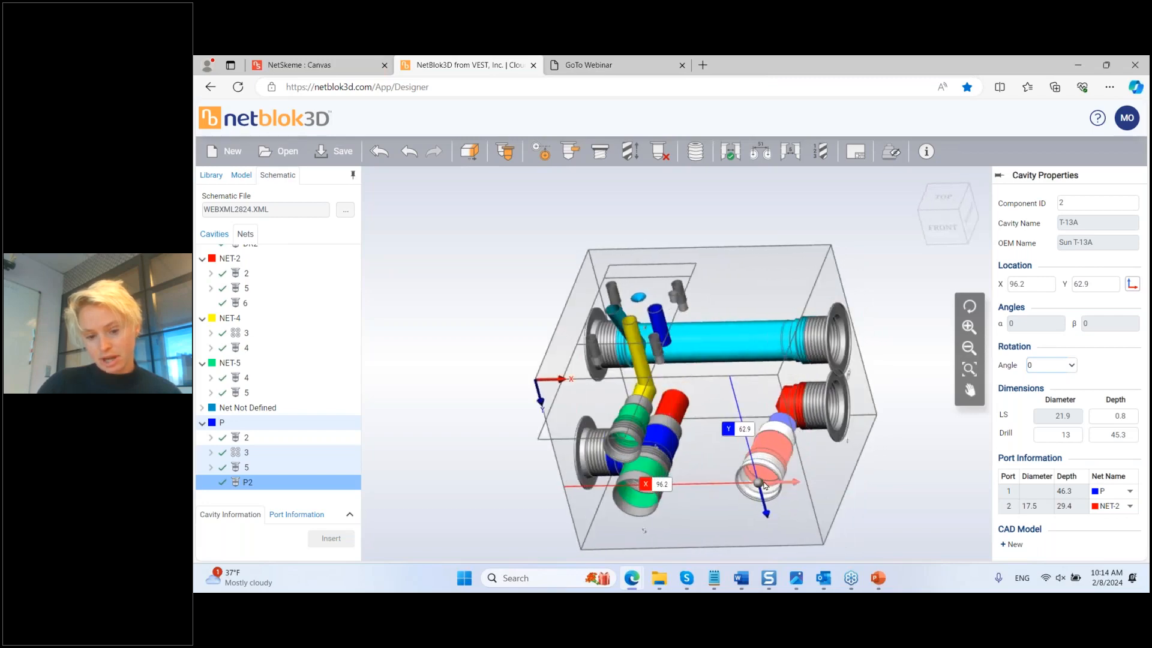
drag(758, 482, 865, 399)
mouse_move(865, 399)
middle_down()
mouse_move(790, 476)
mouse_move(850, 407)
middle_up()
drag(856, 388, 820, 321)
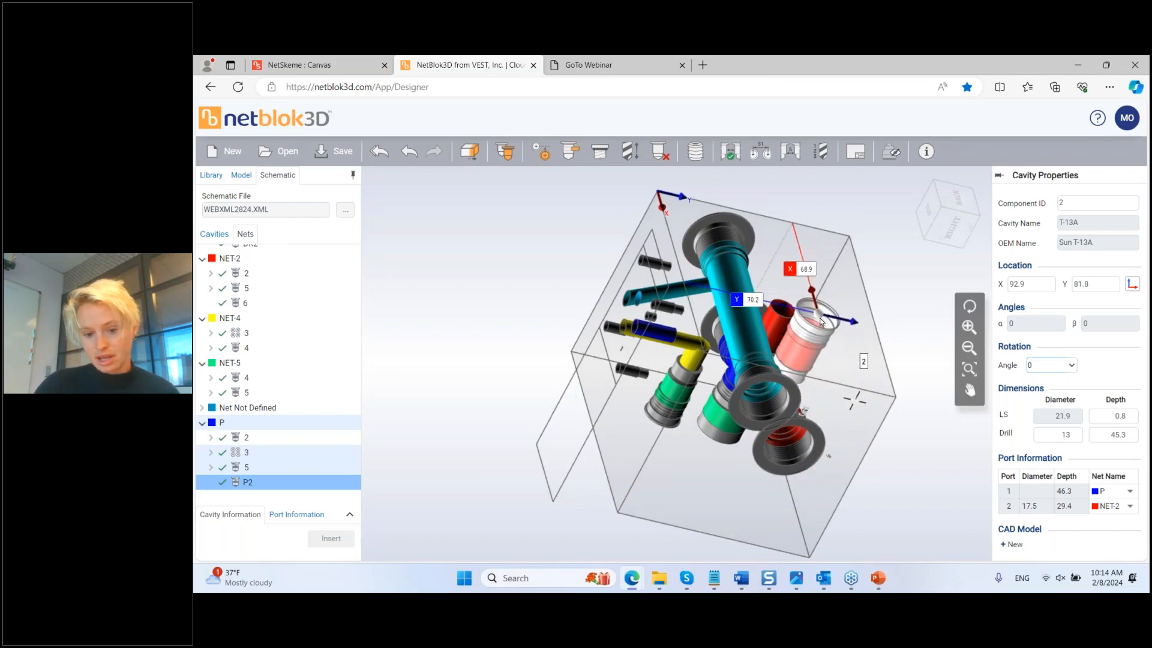
middle_drag(841, 365, 806, 435)
Step: Move the red cavity 6 to X 80.2, Y 74.6
click(806, 435)
drag(837, 393, 811, 335)
middle_drag(811, 335, 819, 361)
drag(807, 366, 823, 269)
middle_drag(823, 268, 609, 299)
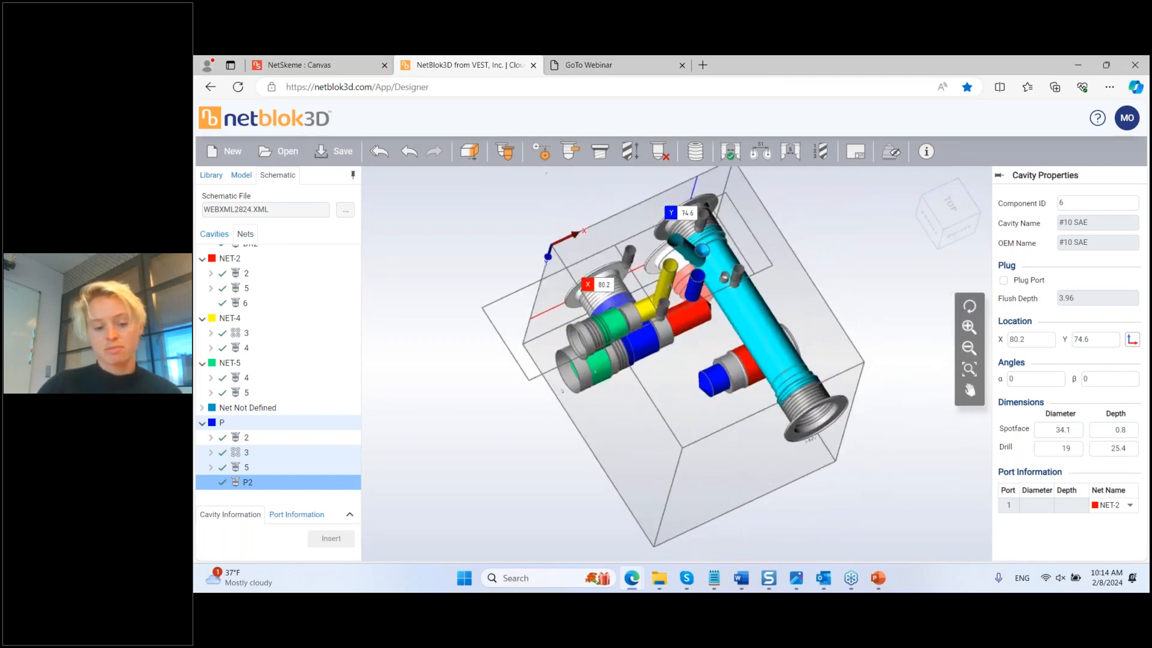
click(570, 153)
click(541, 174)
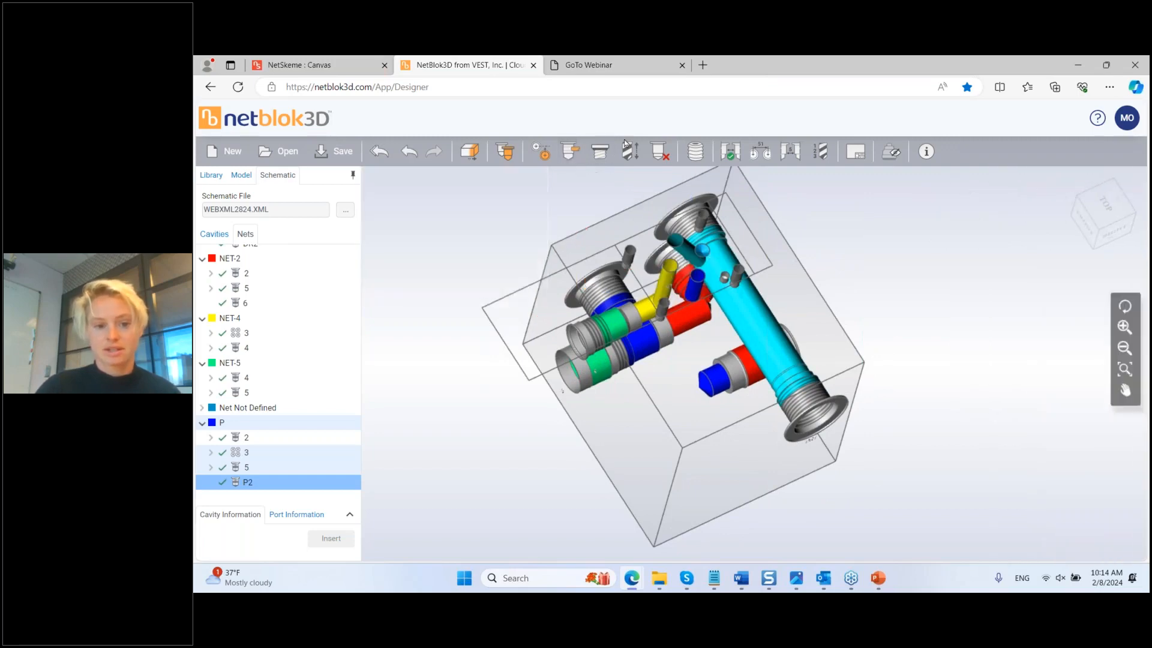
Step: Stretch the blue P2, cavity 2 and cavity 3 drills so the P cavities join
drag(609, 307, 666, 401)
middle_drag(667, 407, 699, 324)
drag(685, 282, 703, 418)
middle_drag(703, 418, 719, 388)
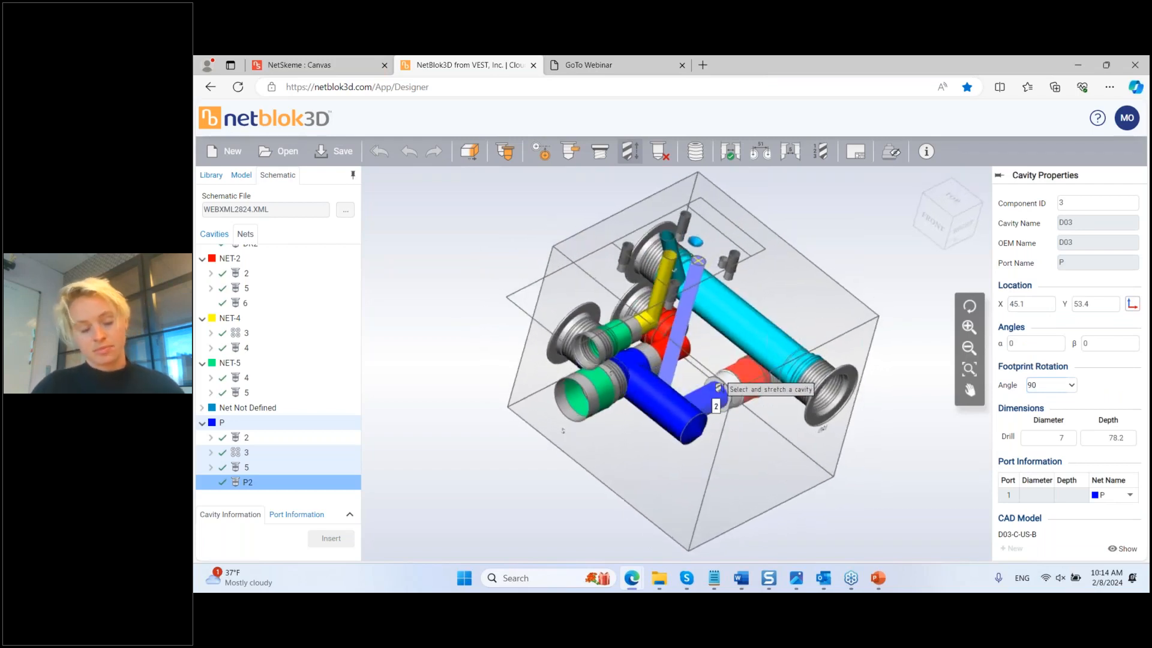
key(Escape)
Step: Tilt cavity 3 to α 270, β 10 and stretch cavity 6's drill to depth 52.8
click(664, 330)
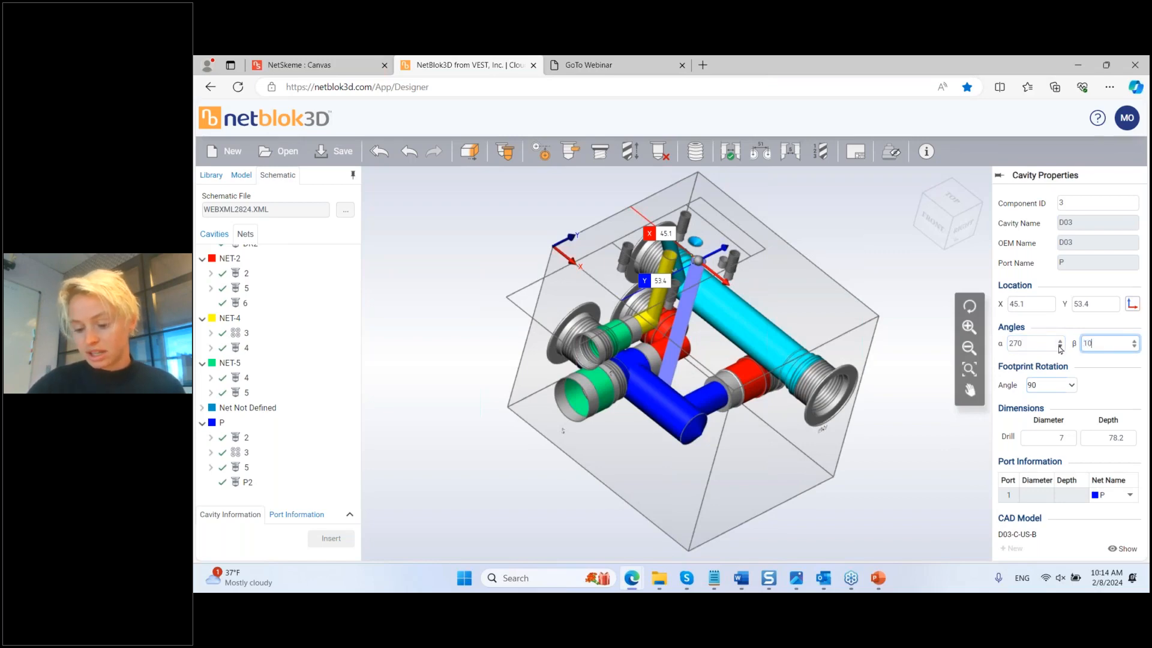
mouse_move(802, 434)
middle_down()
mouse_move(736, 445)
mouse_move(793, 432)
middle_up()
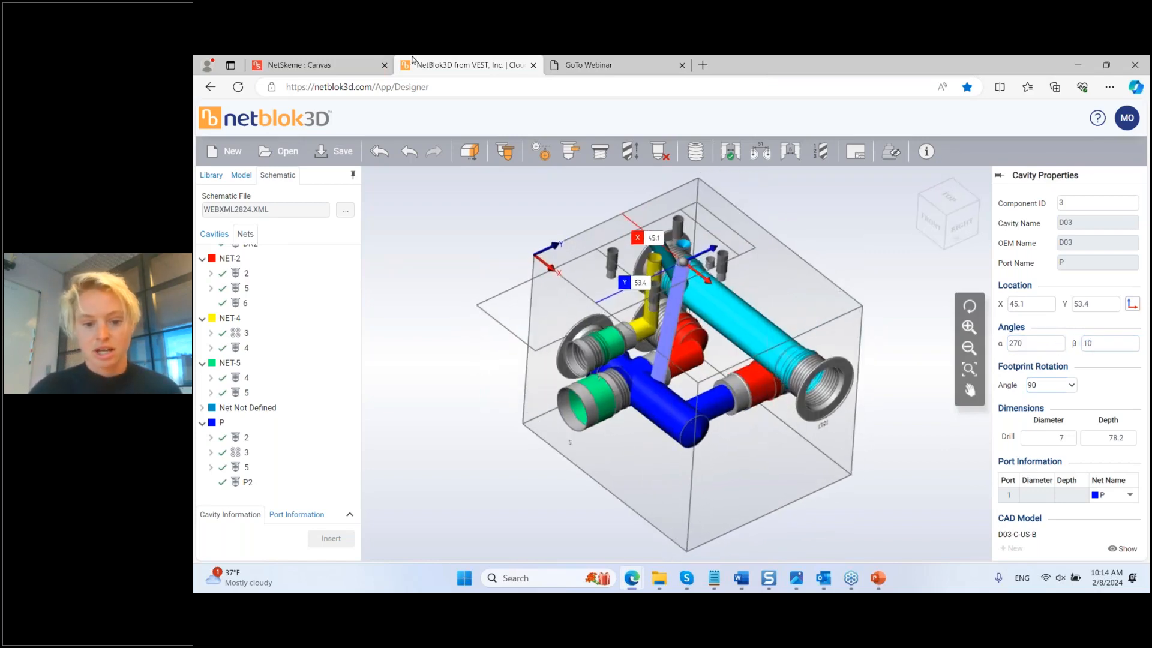
click(625, 154)
click(690, 351)
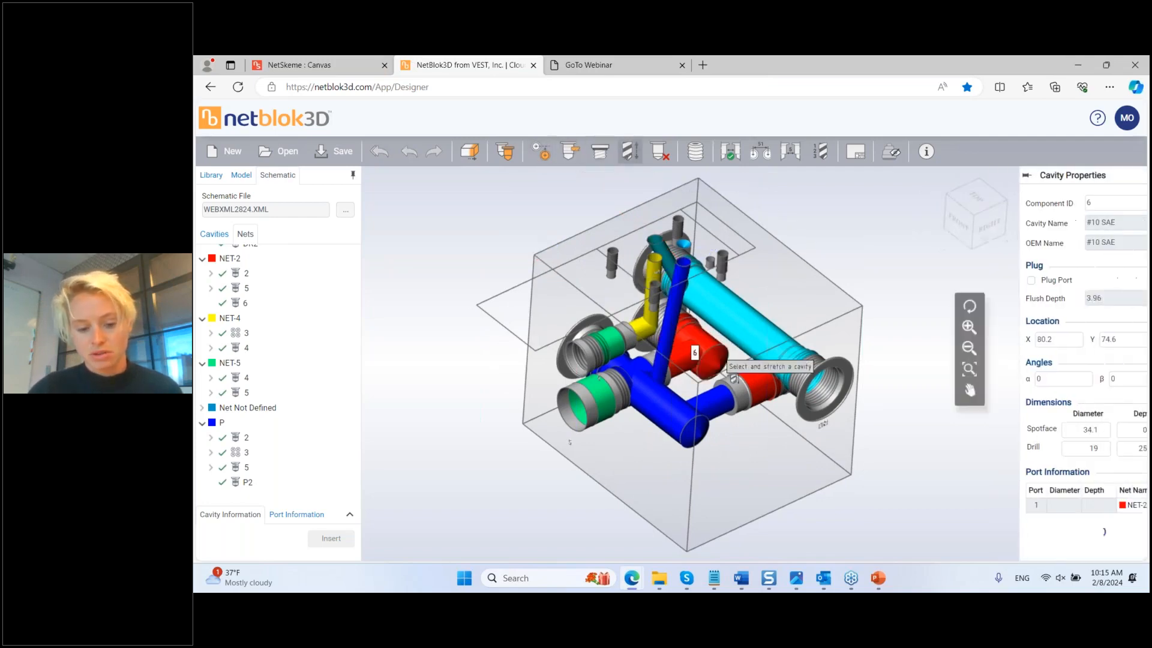
middle_drag(733, 379, 787, 403)
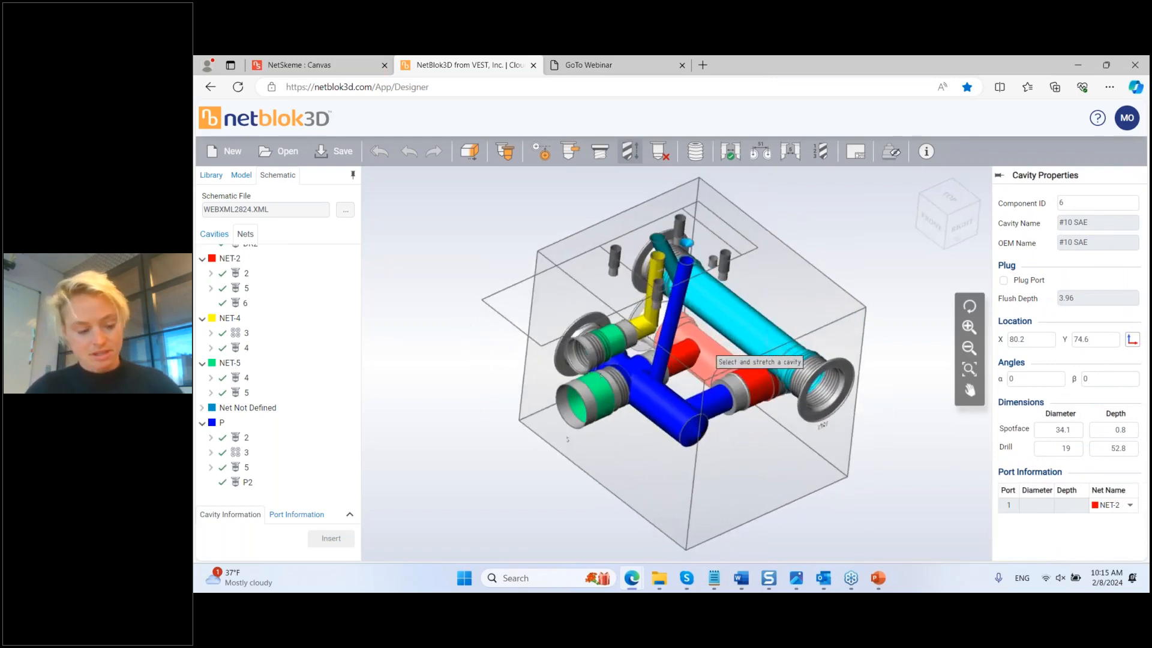
Step: Connect cavity 6 to port 2 of cavity 2
key(Escape)
click(572, 153)
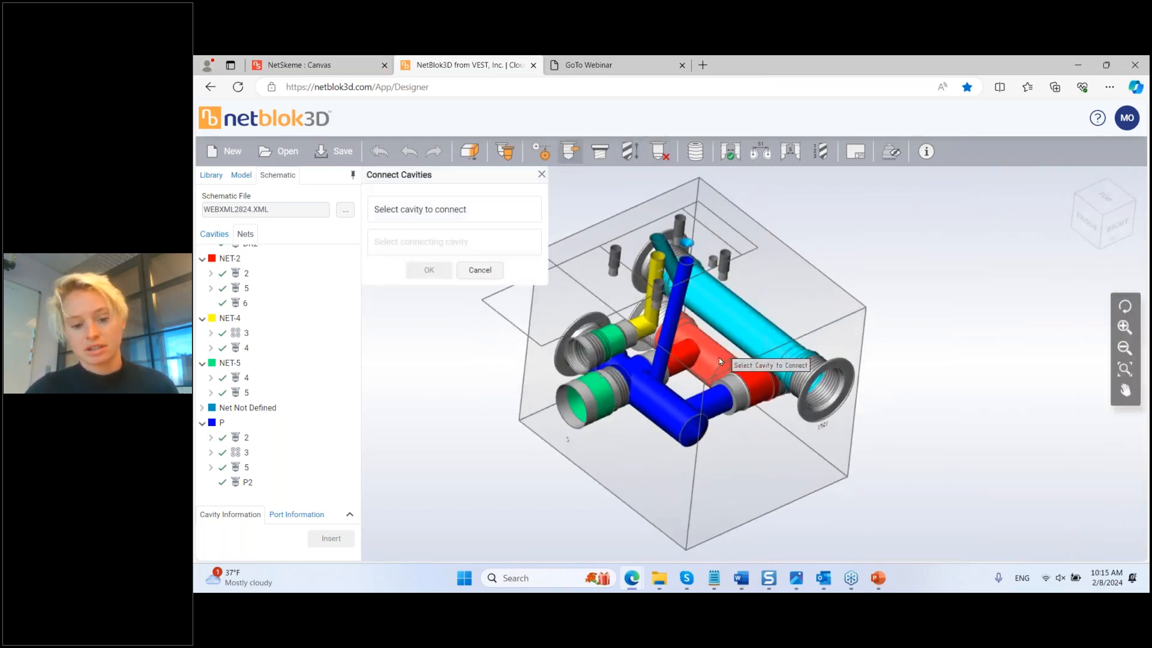
click(763, 393)
click(651, 377)
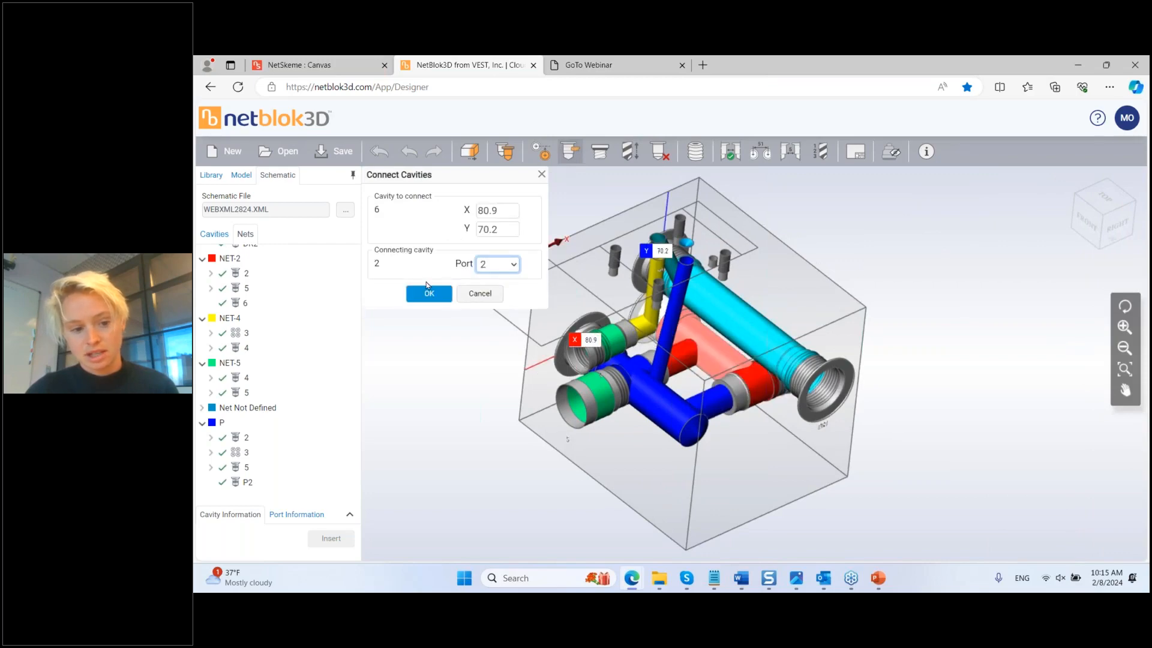
click(427, 289)
Step: Orbit around the block's faces and select the upper green cavity 4
middle_drag(786, 504, 650, 414)
middle_drag(620, 475, 611, 357)
middle_drag(723, 401, 684, 396)
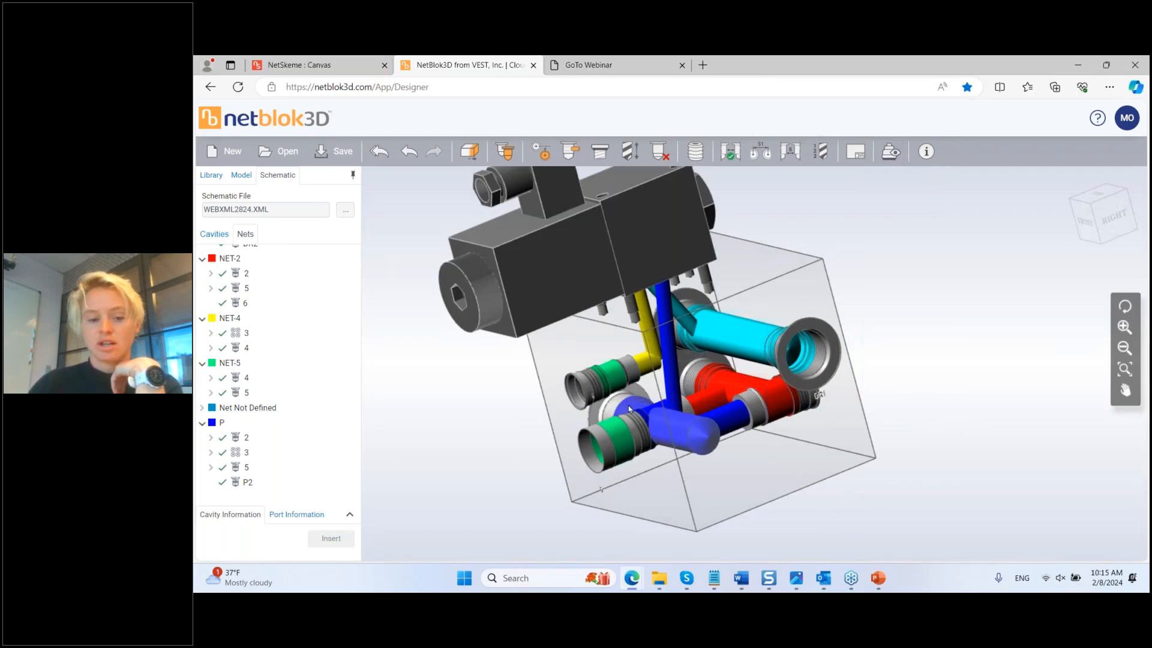
click(597, 390)
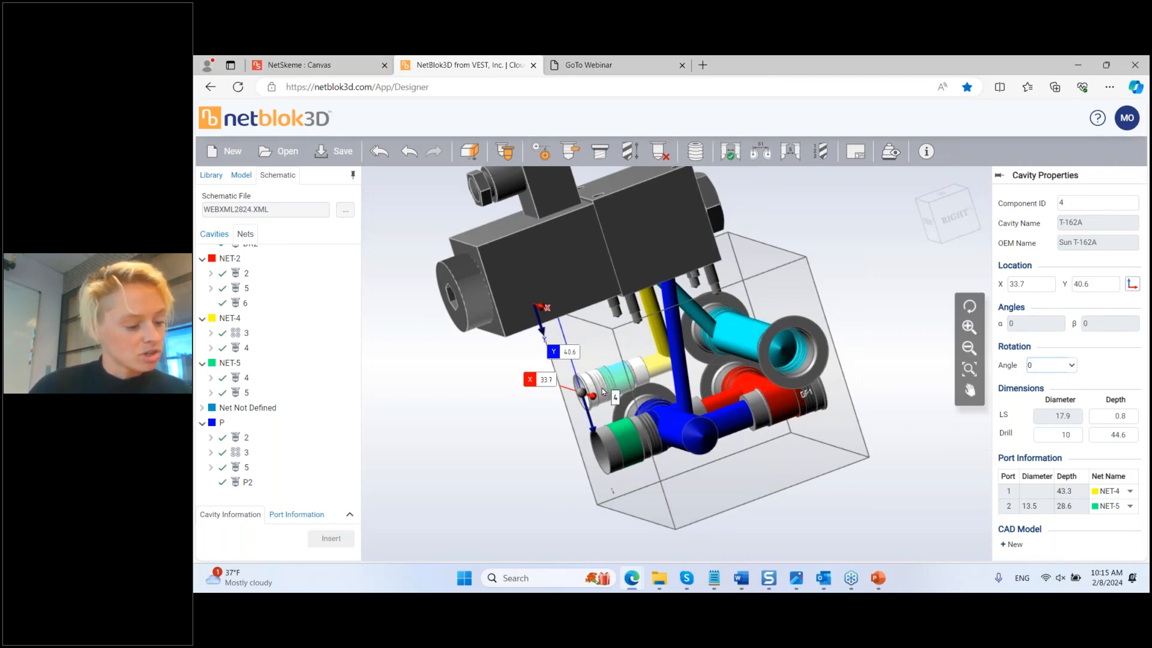
Step: Assign the needle valve model CV-T-162A-S to cavity 4 (T-162A) and inspect its fit
click(1014, 544)
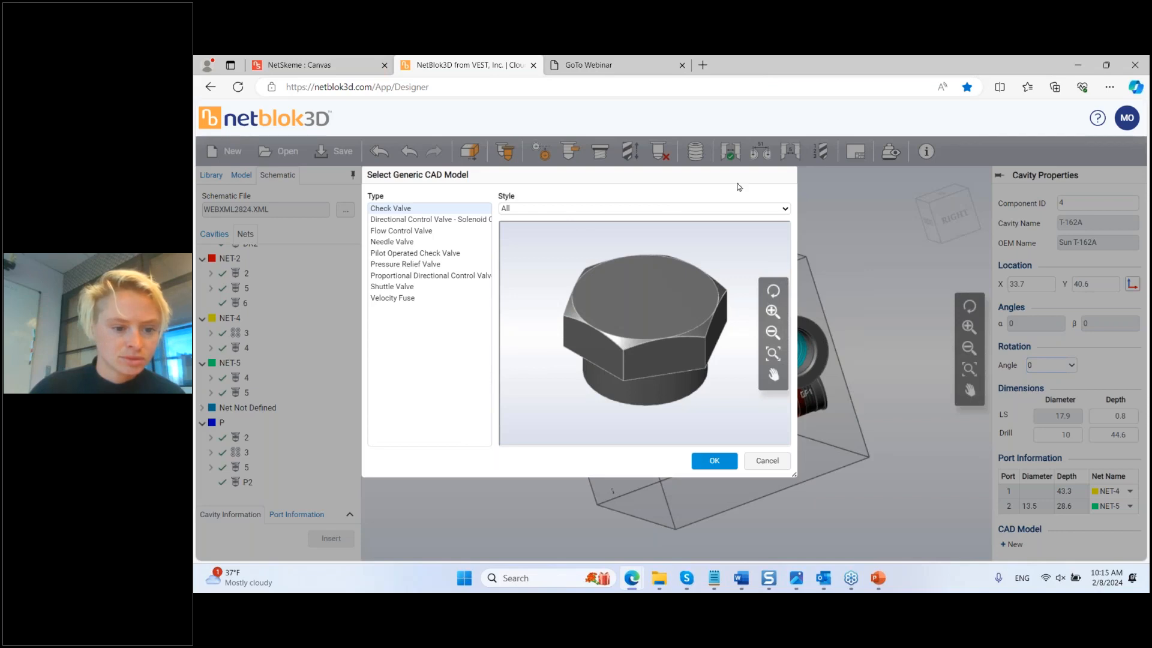
click(766, 460)
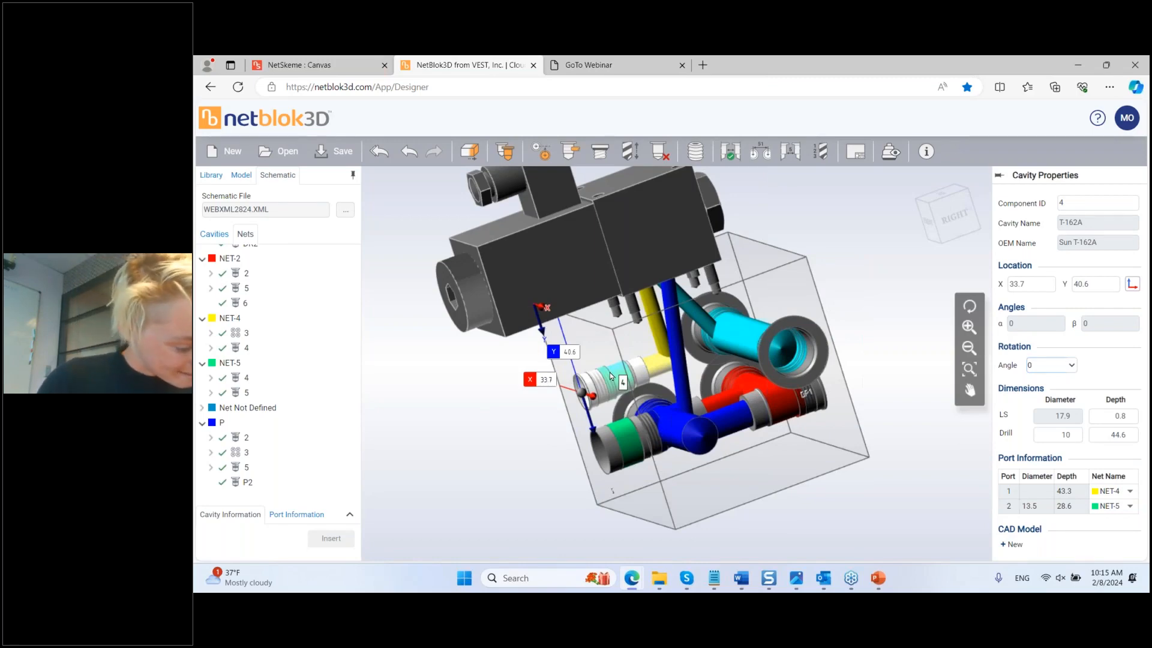
click(1012, 544)
click(408, 242)
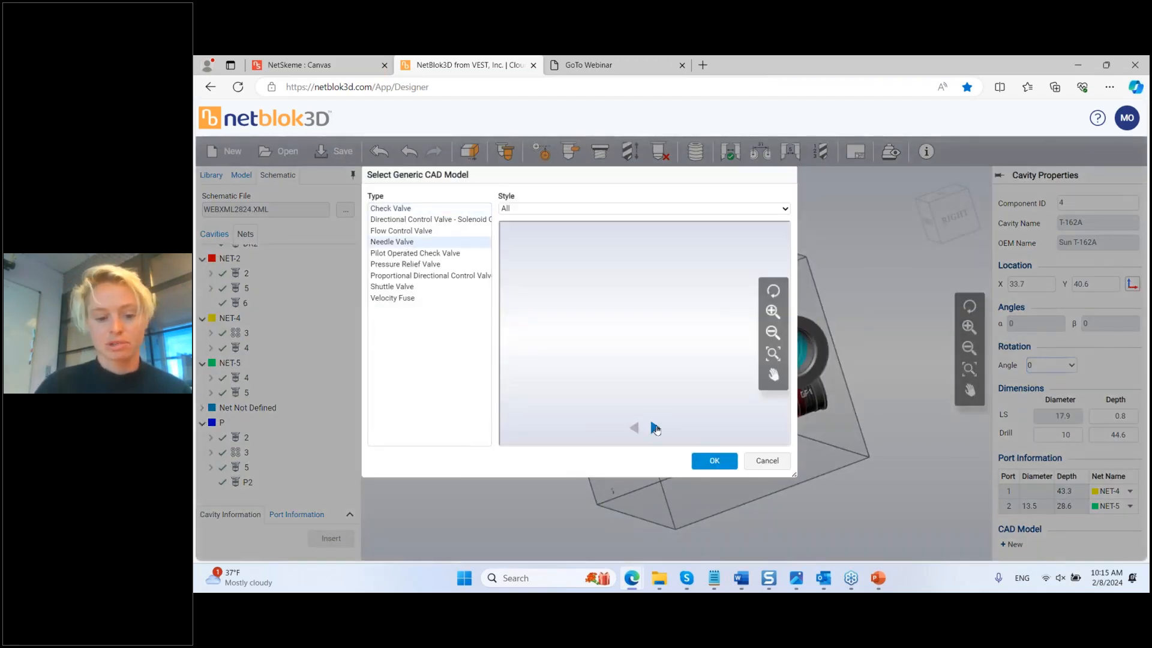
click(655, 428)
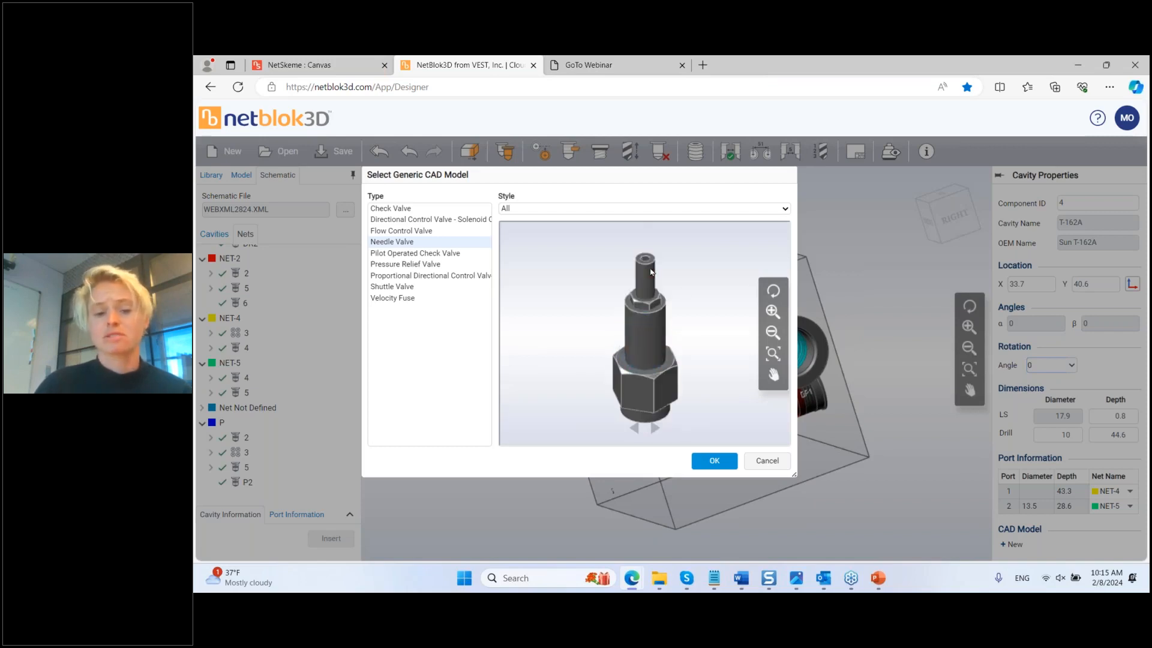
click(713, 460)
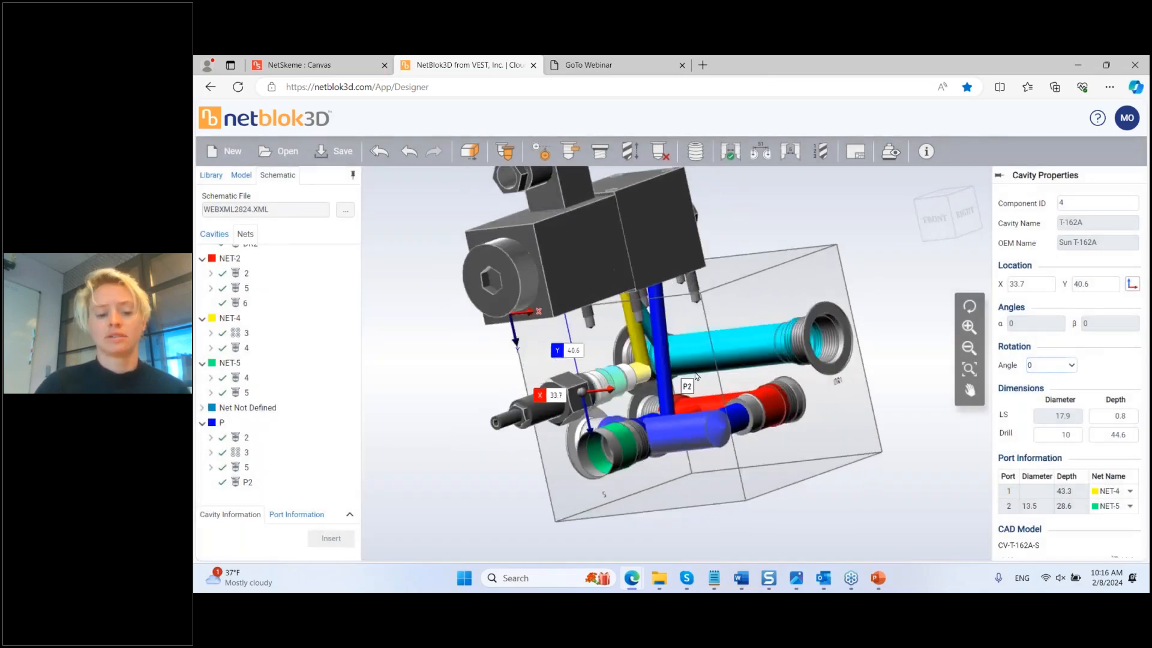
middle_drag(695, 376, 690, 421)
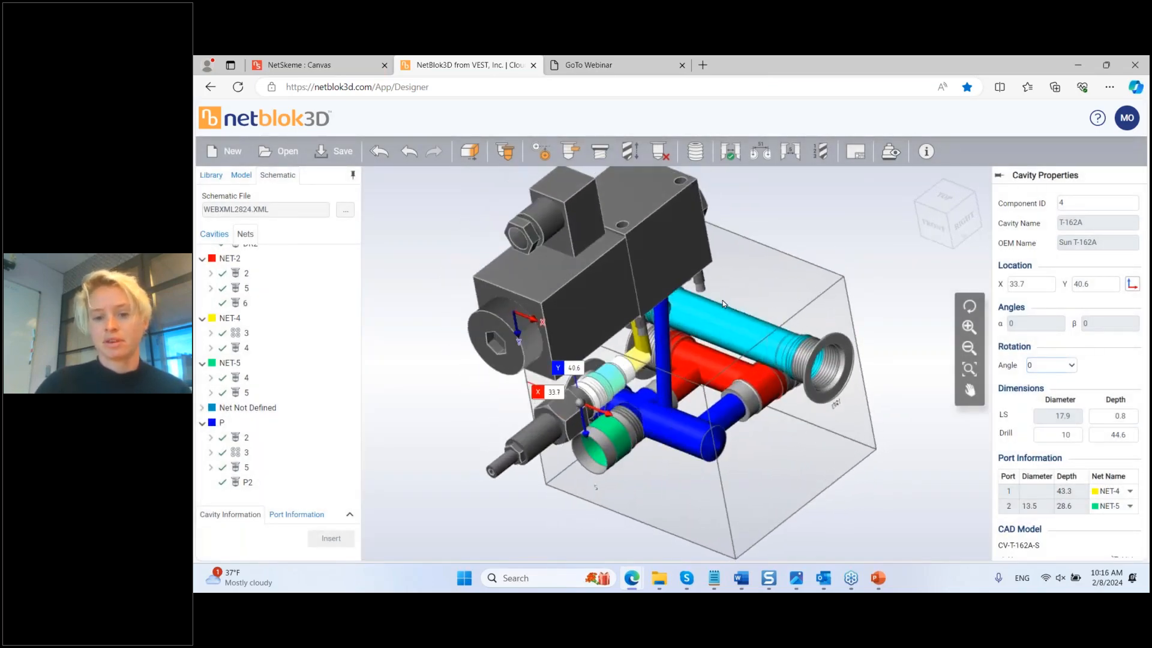
Step: Save the design as Webinar2824.mbxml into the FebWebinar24 folder
click(342, 152)
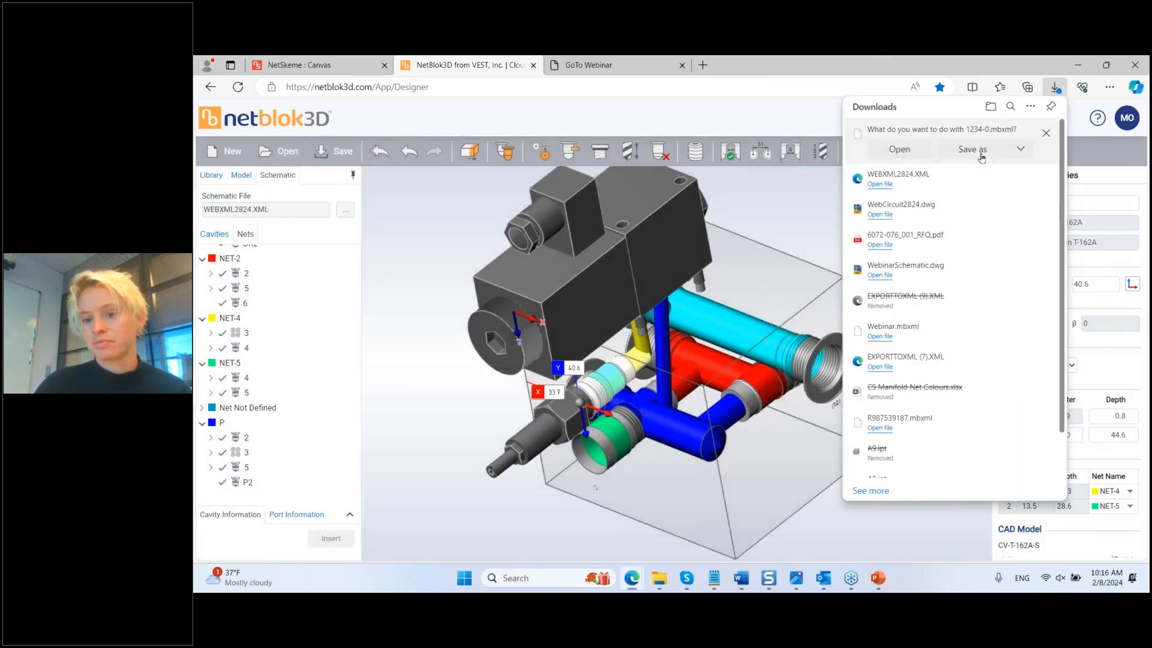
click(972, 148)
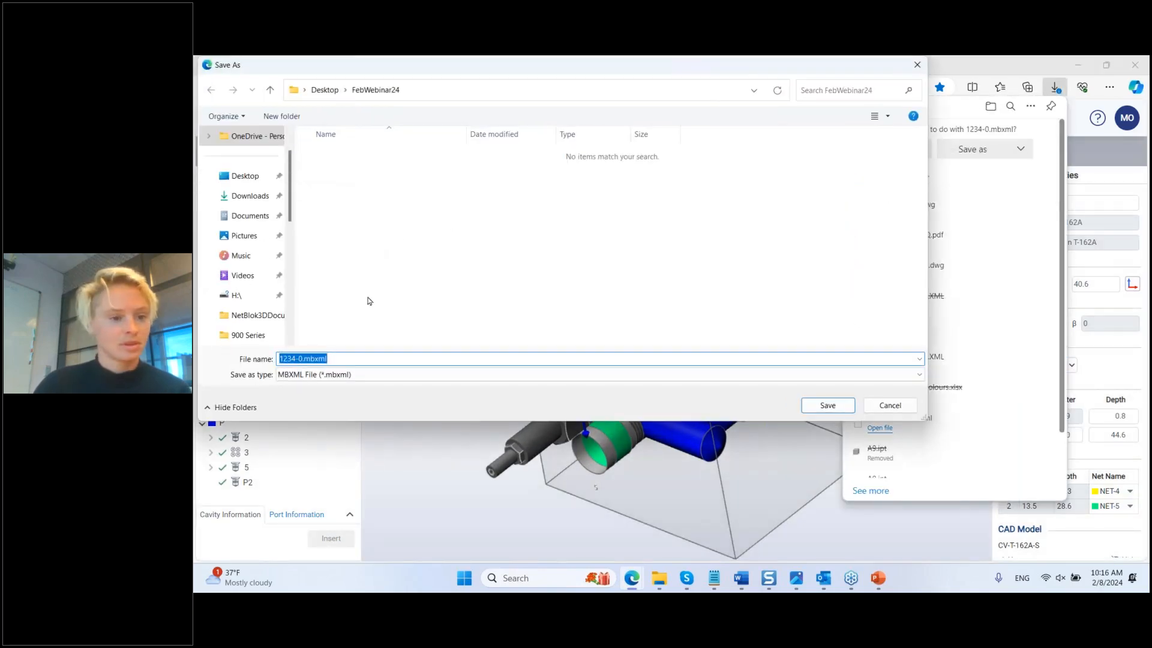
click(302, 358)
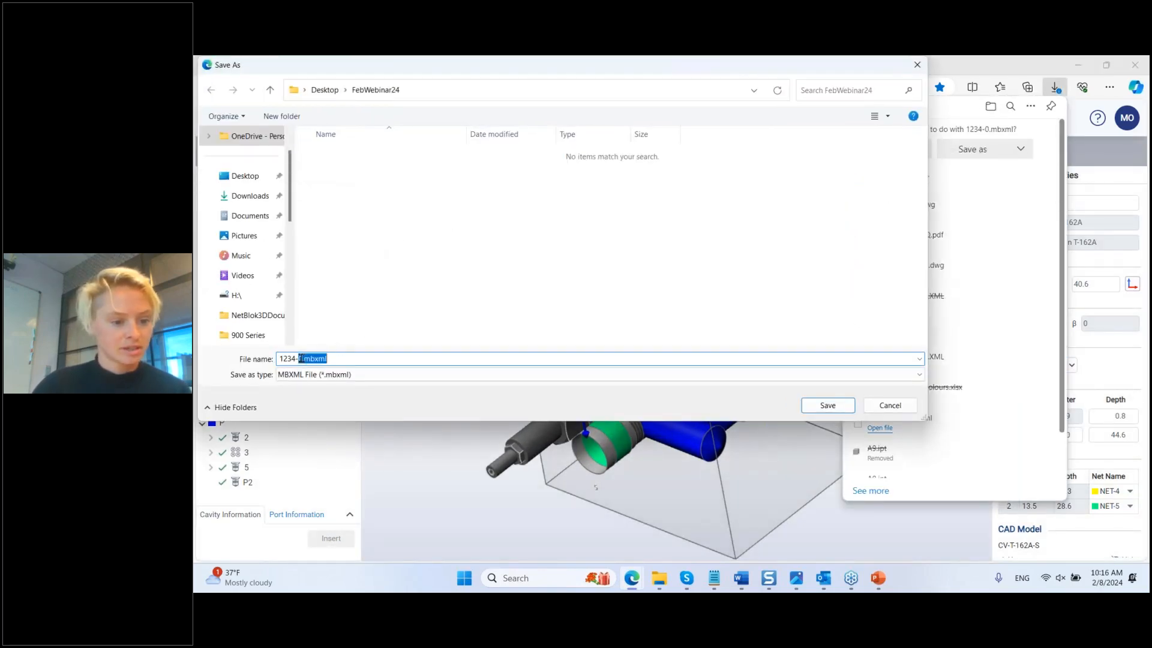
double_click(302, 358)
text(Webina)
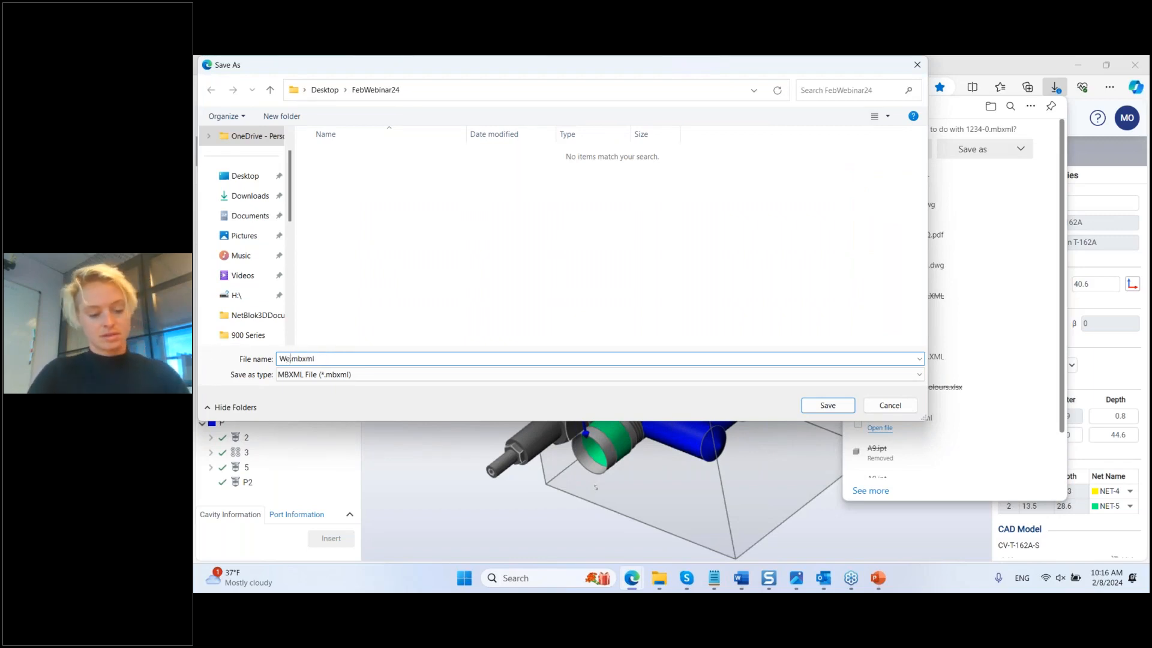
text(r32)
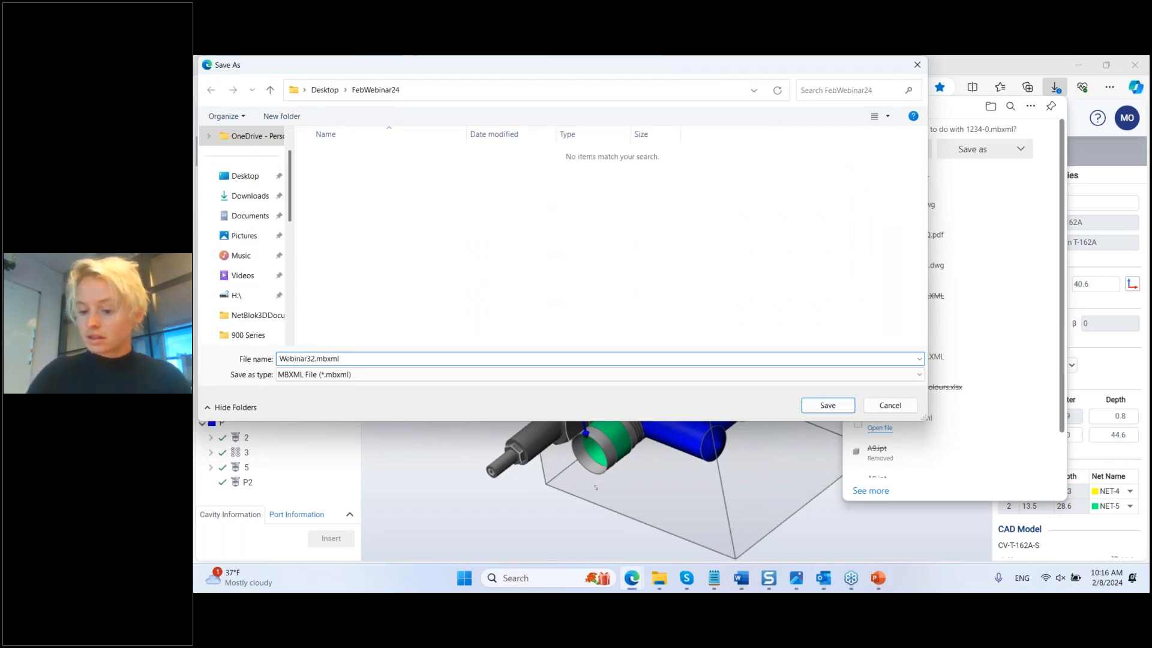
key(BackSpace)
key(BackSpace)
text(2824)
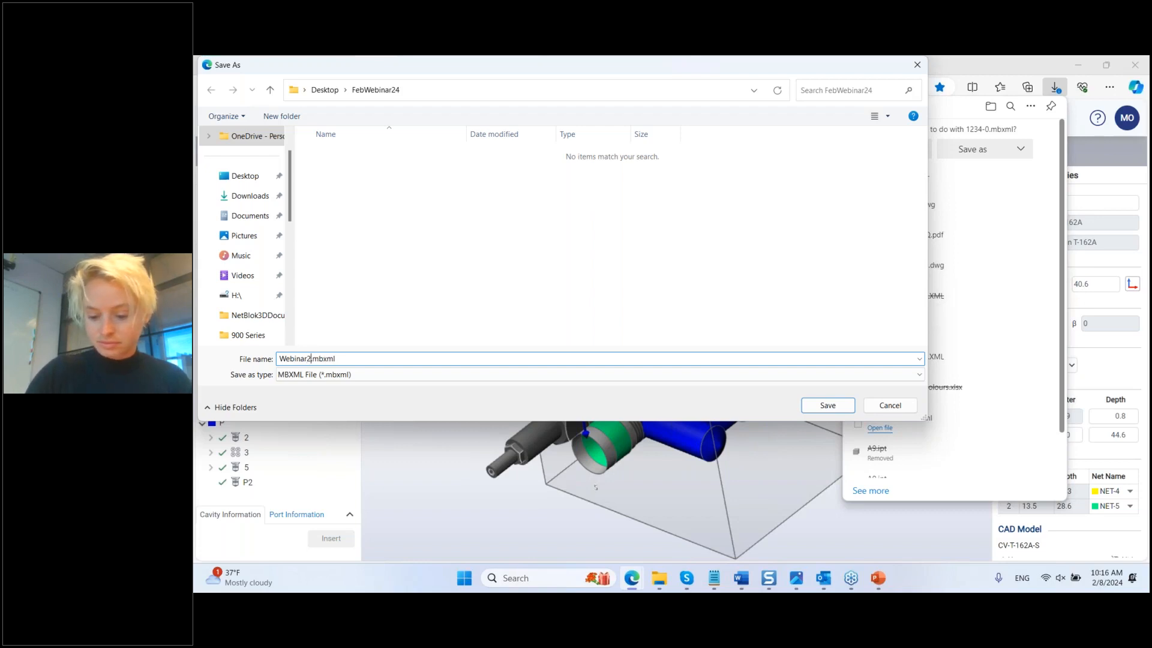
click(828, 405)
click(750, 504)
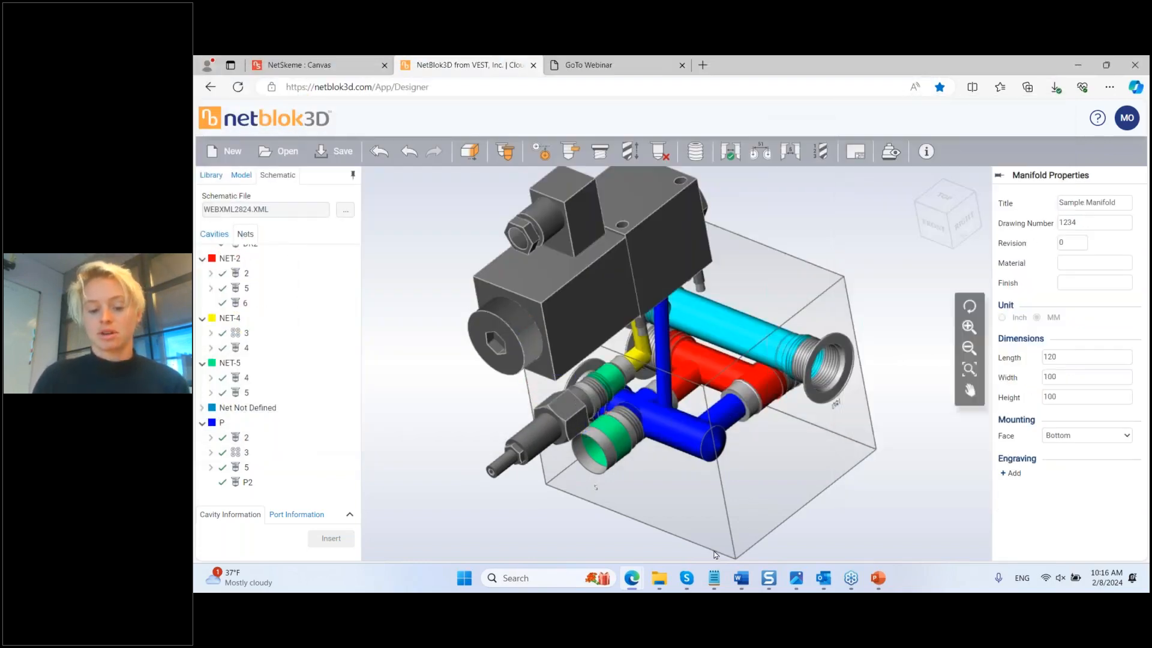
mouse_move(658, 579)
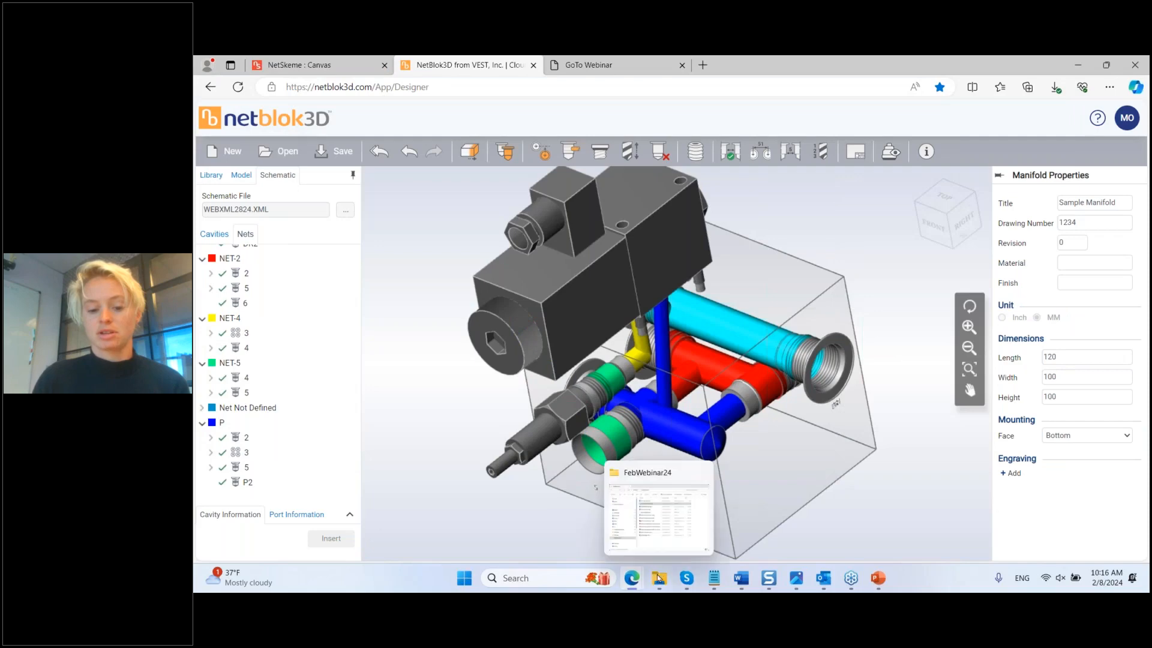
Step: Run the layout drawing check and review its wall-thickness, intersection and broken-net errors
click(864, 151)
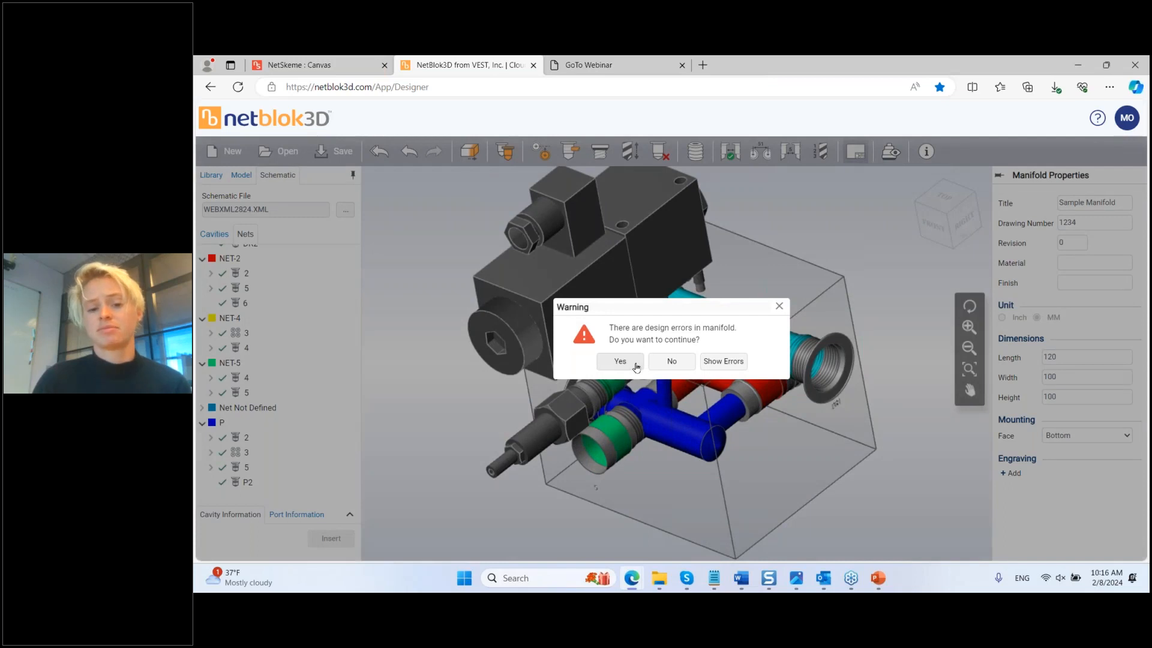
click(730, 362)
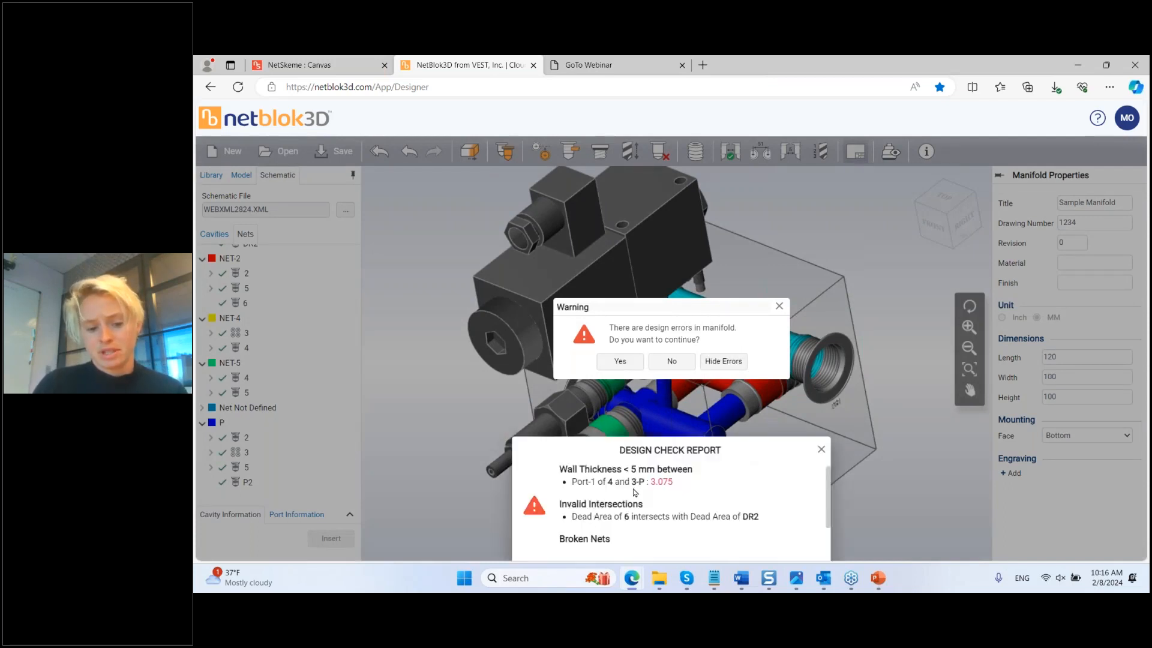
scroll(645, 511, down, 1)
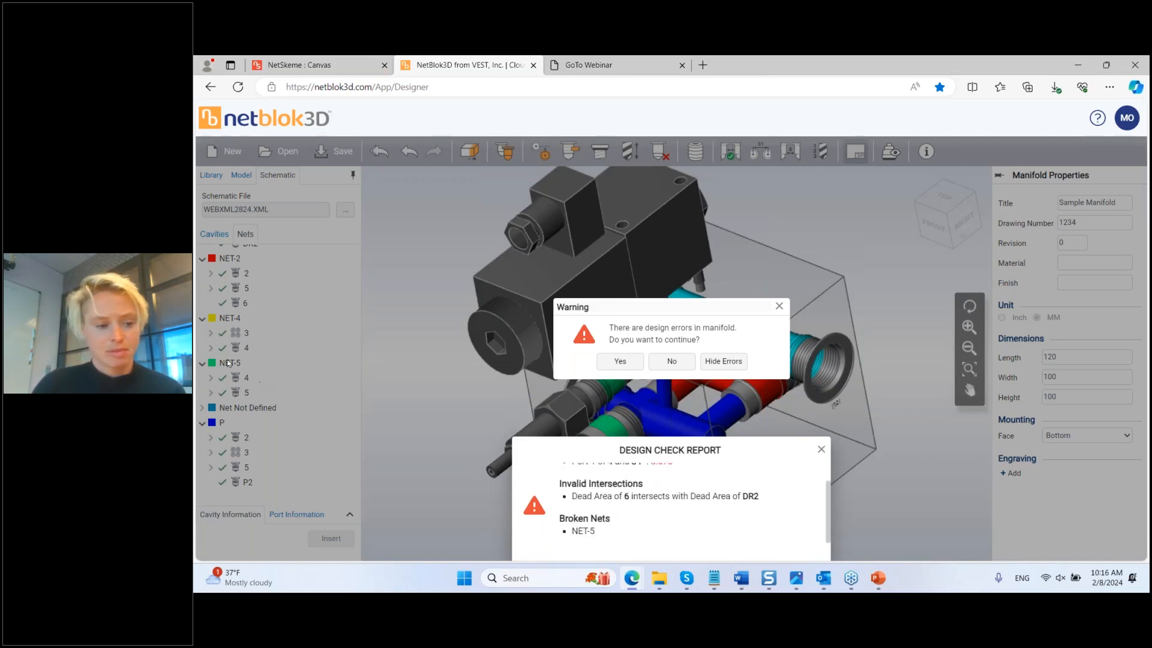
drag(675, 302, 849, 257)
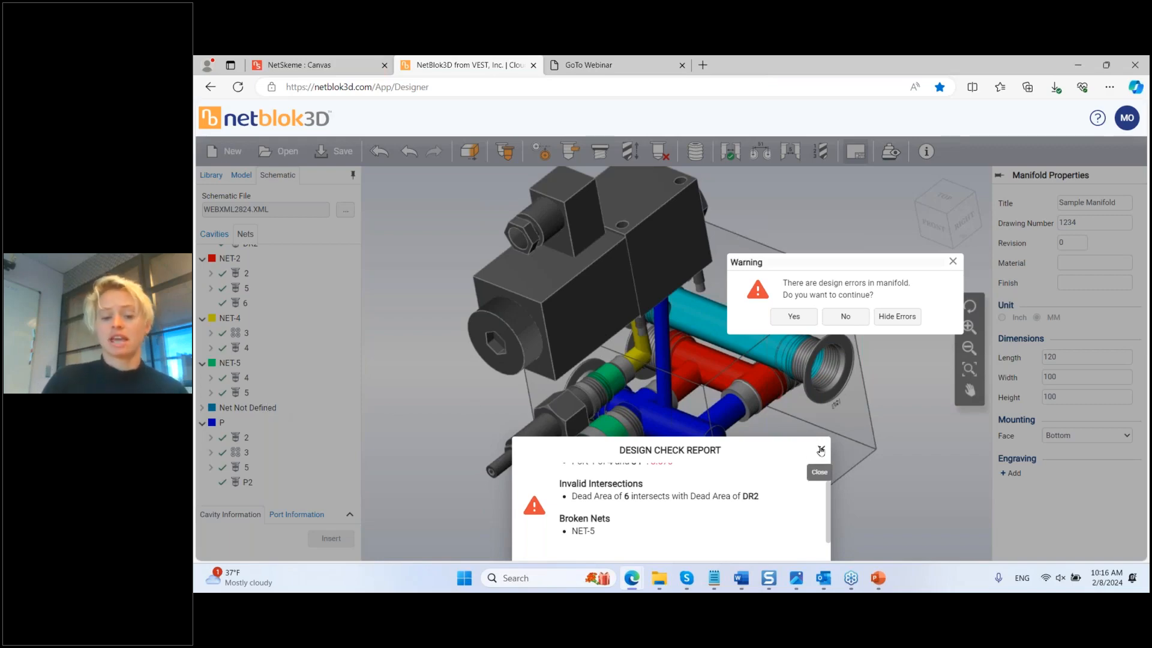
click(897, 316)
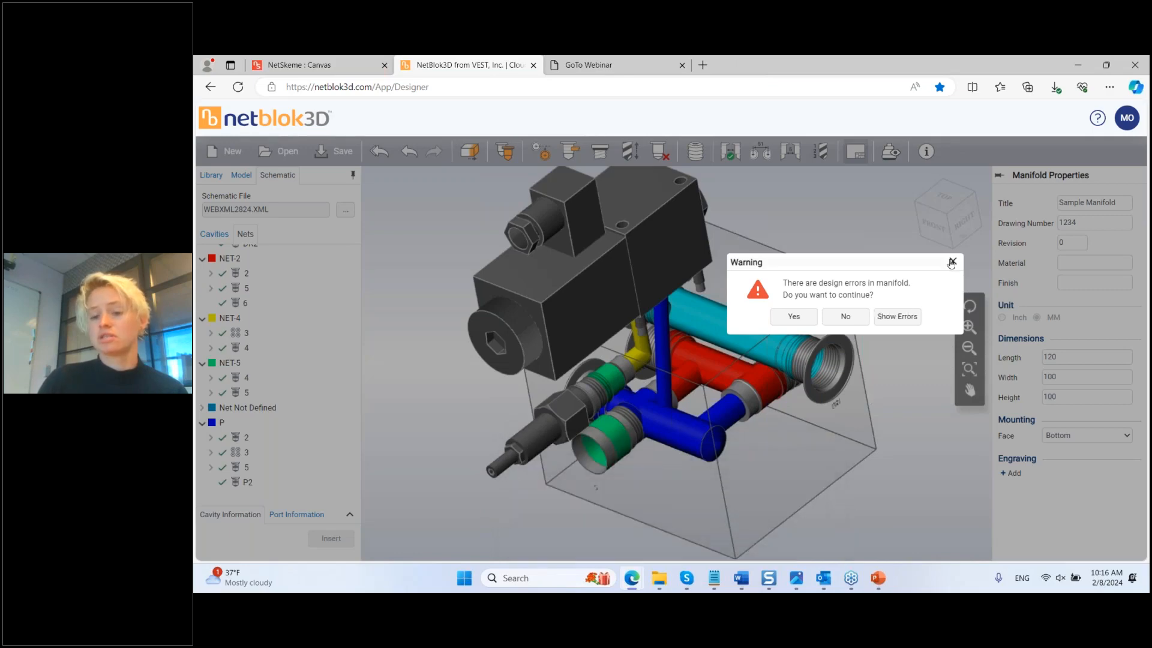
click(951, 263)
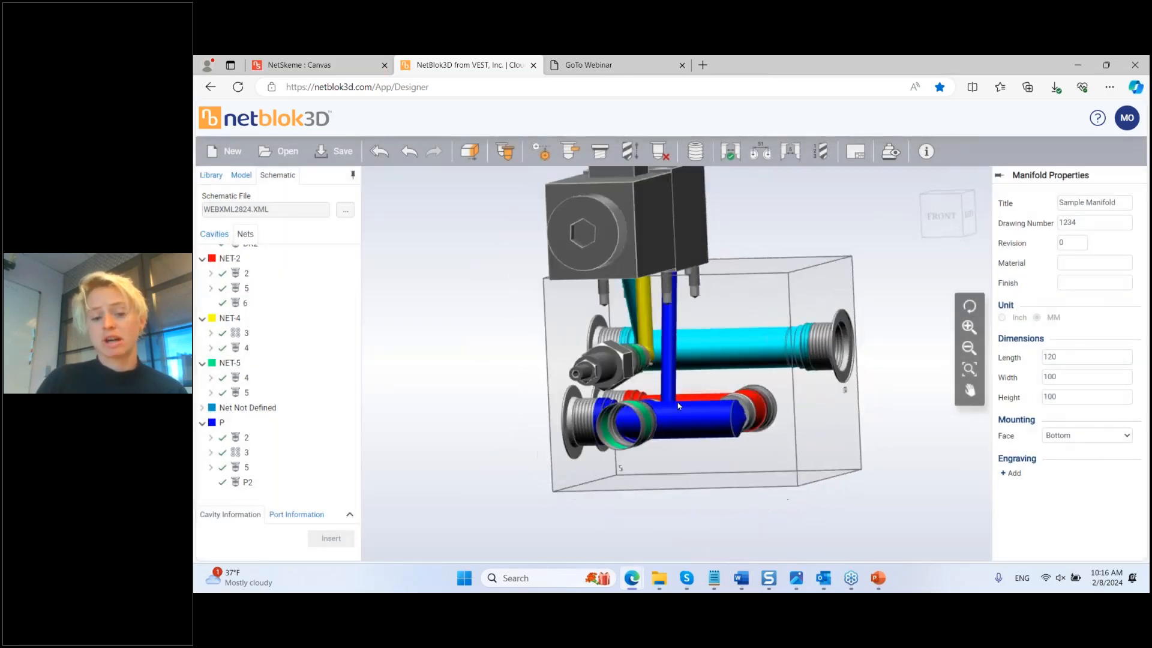
middle_drag(696, 408, 780, 336)
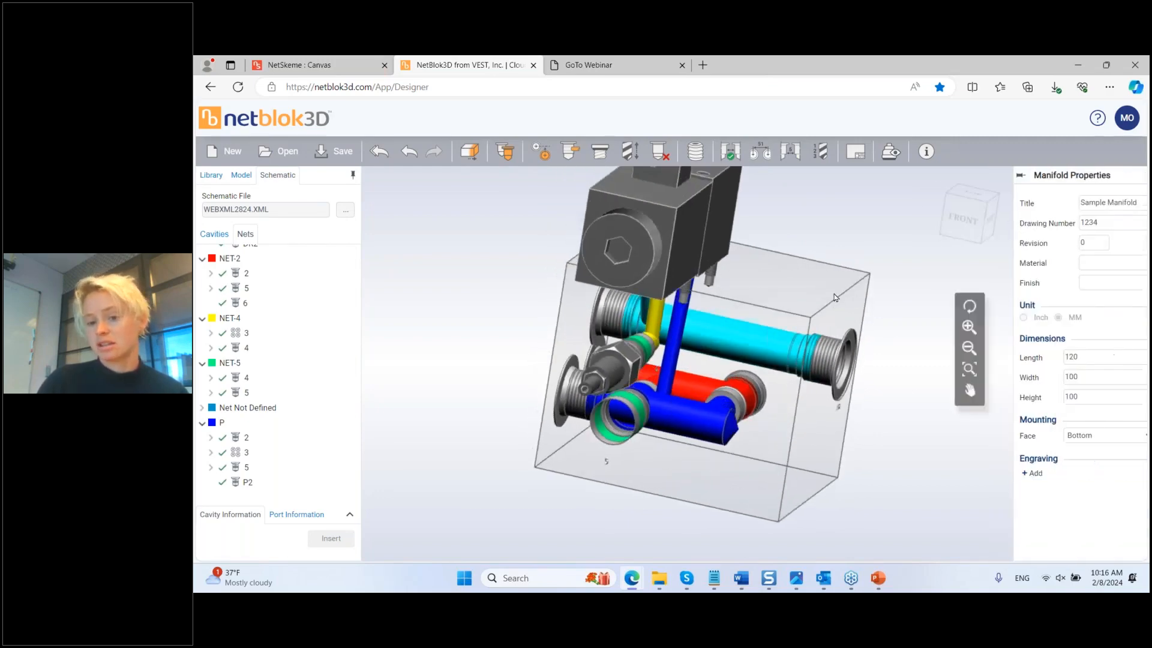
Step: Change the manifold block length from 120 to 100
double_click(1067, 358)
text(100)
scroll(870, 528, down, 3)
middle_drag(866, 522, 821, 467)
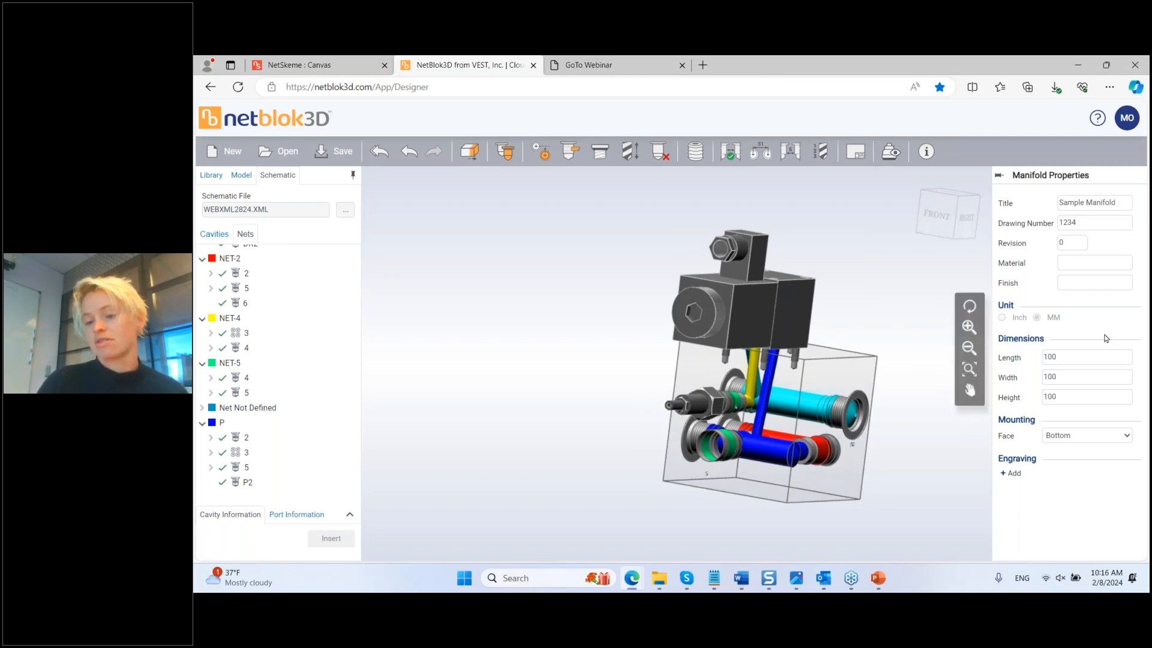
Step: Overwrite Webinar2824.mbxml with the shortened design and open WebinarLayoutSample-0.pdf from FebWebinar24
right_click(921, 195)
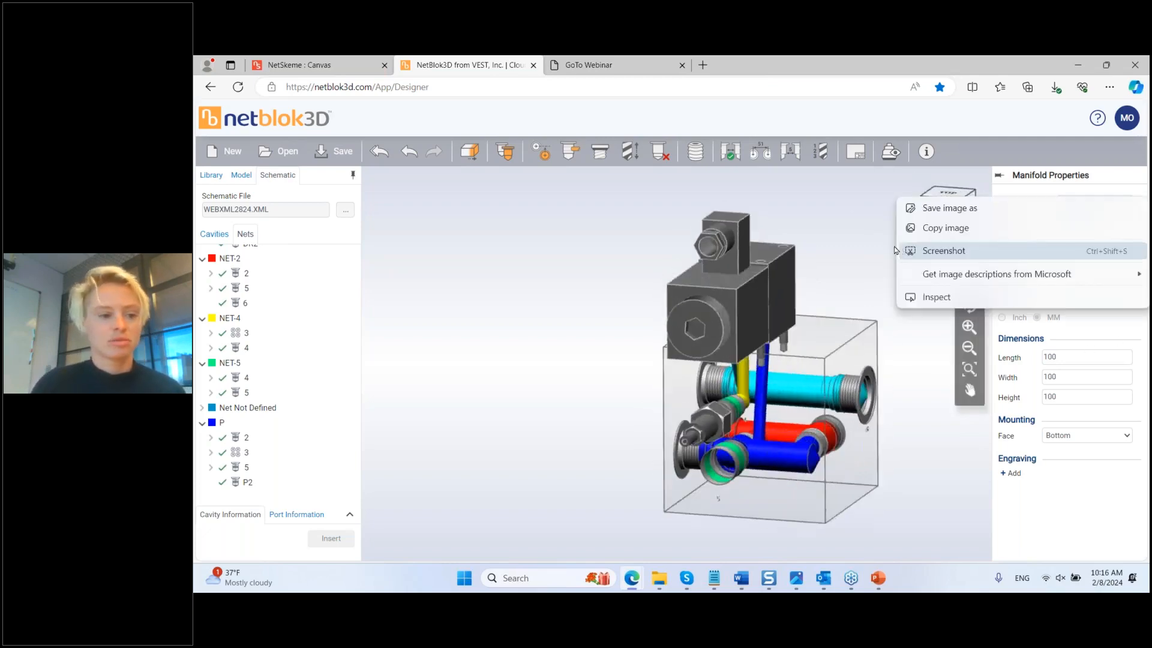
click(601, 273)
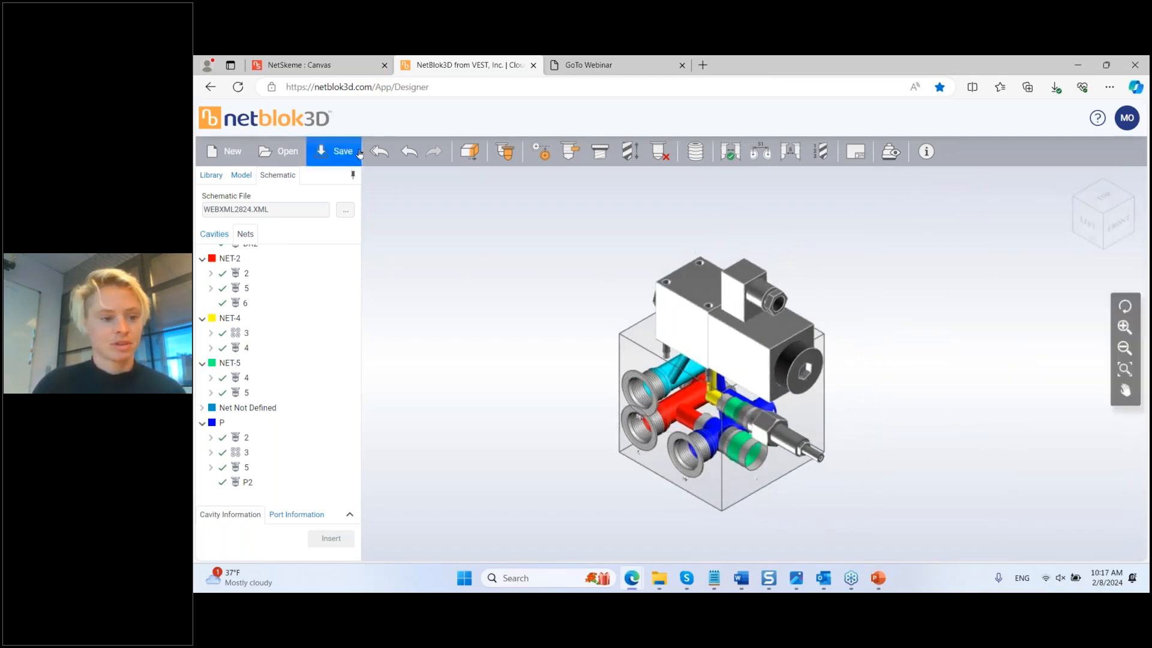
click(330, 151)
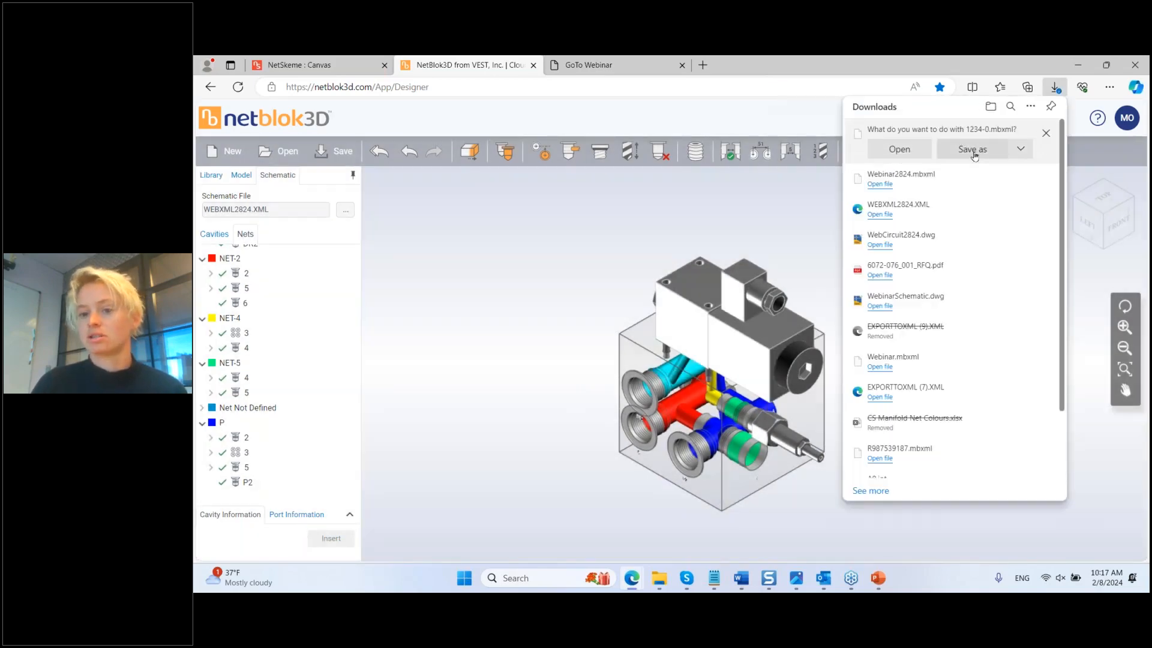
click(973, 150)
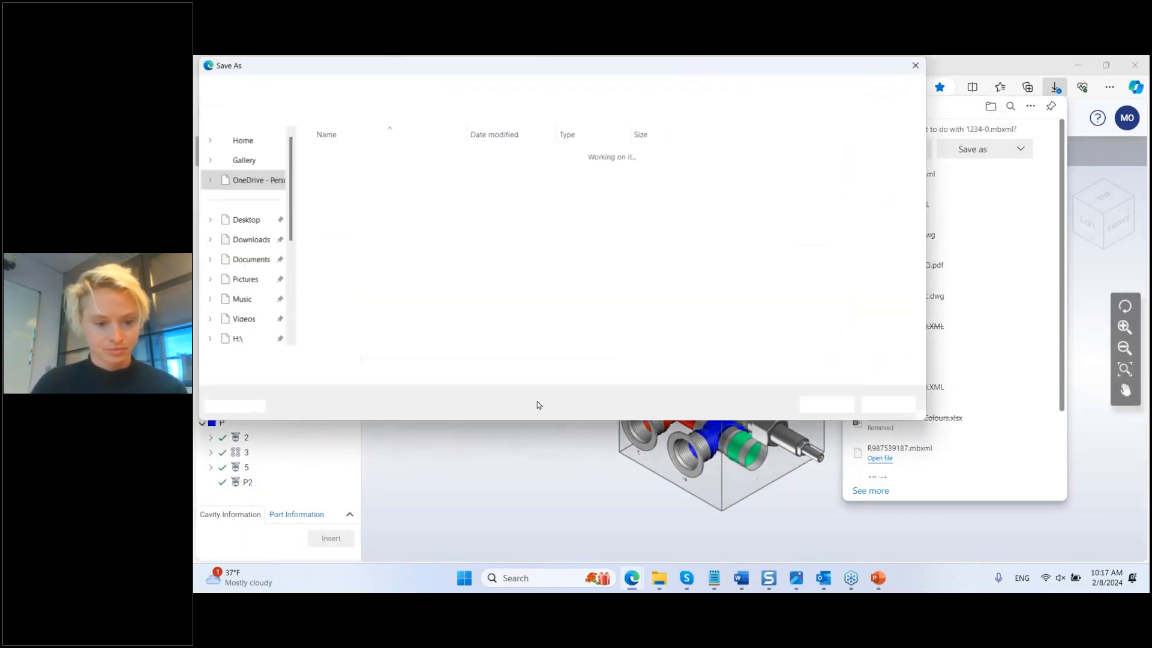
click(302, 359)
drag(302, 359, 226, 364)
text(Webinar2)
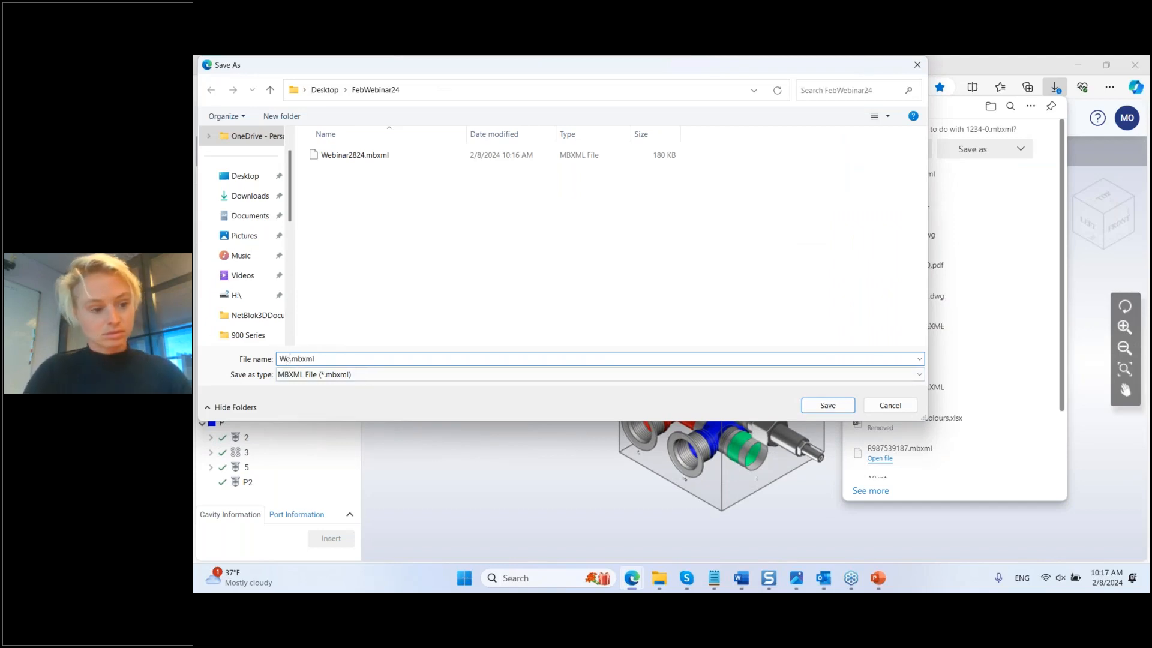
text(824)
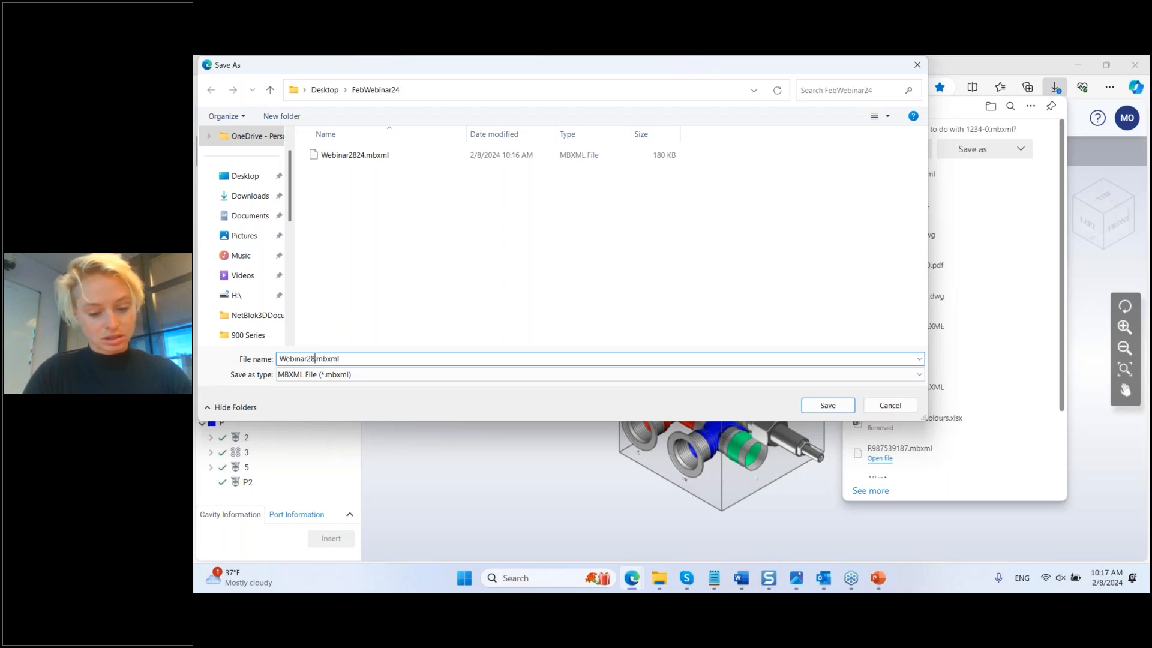
click(827, 406)
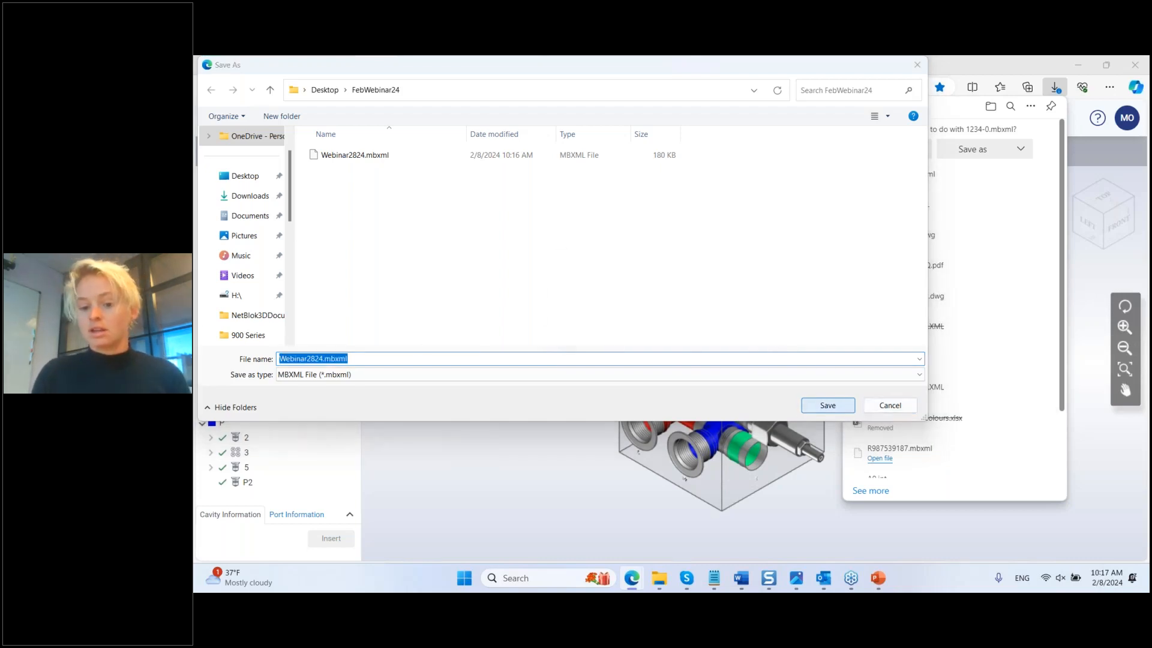
click(704, 320)
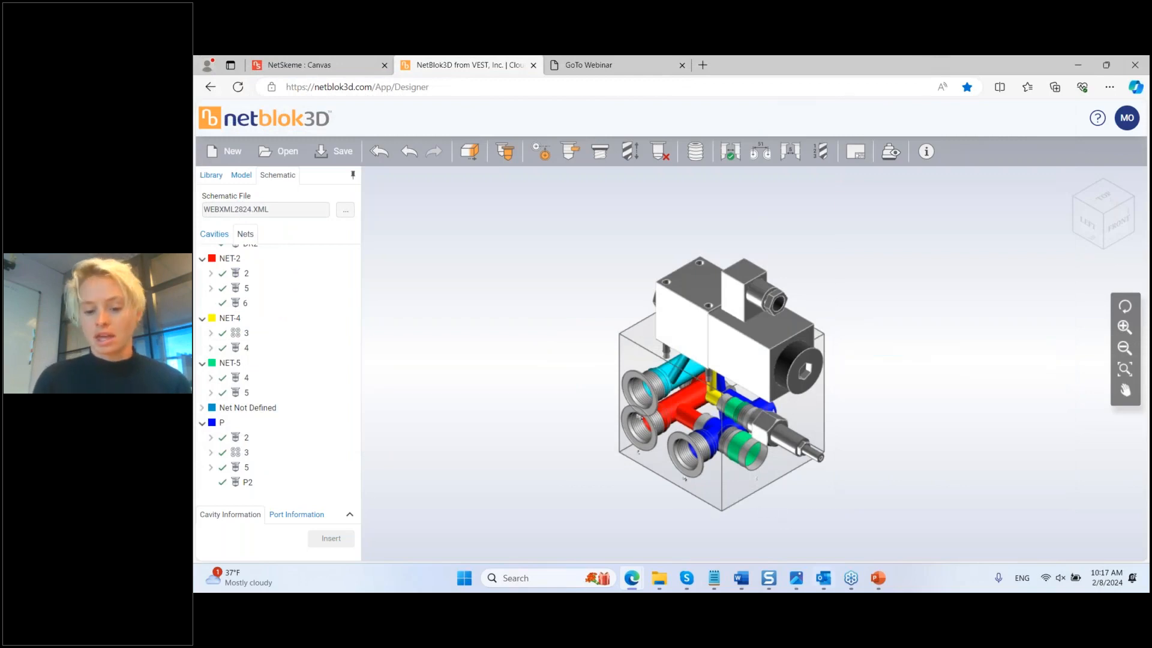
click(659, 577)
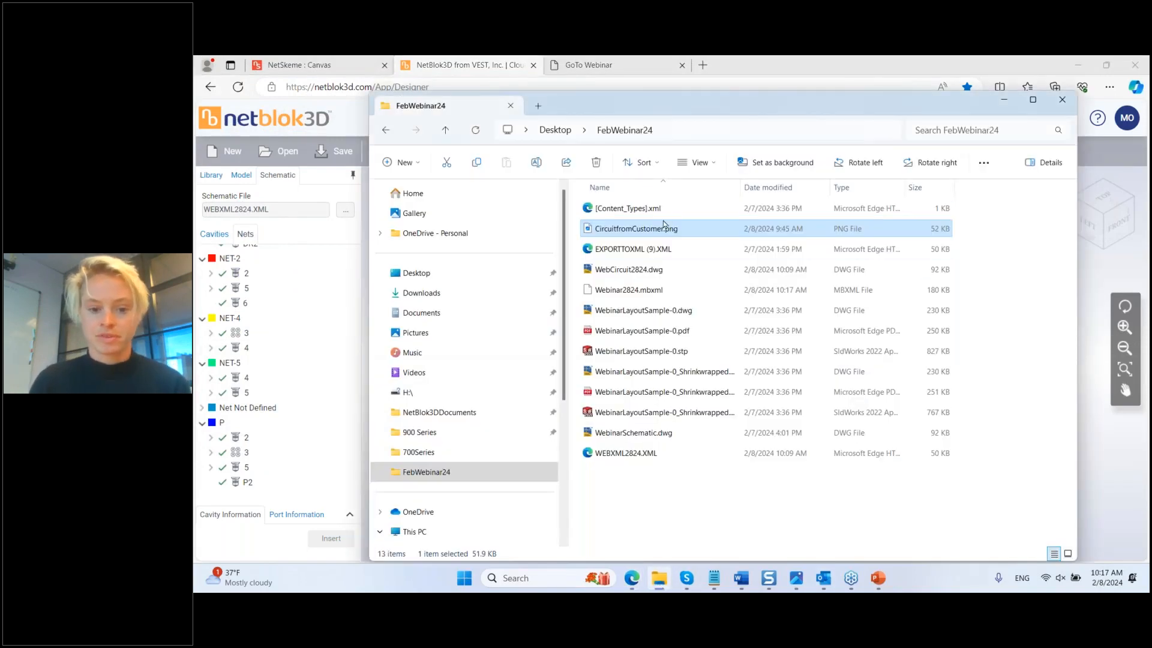
double_click(645, 330)
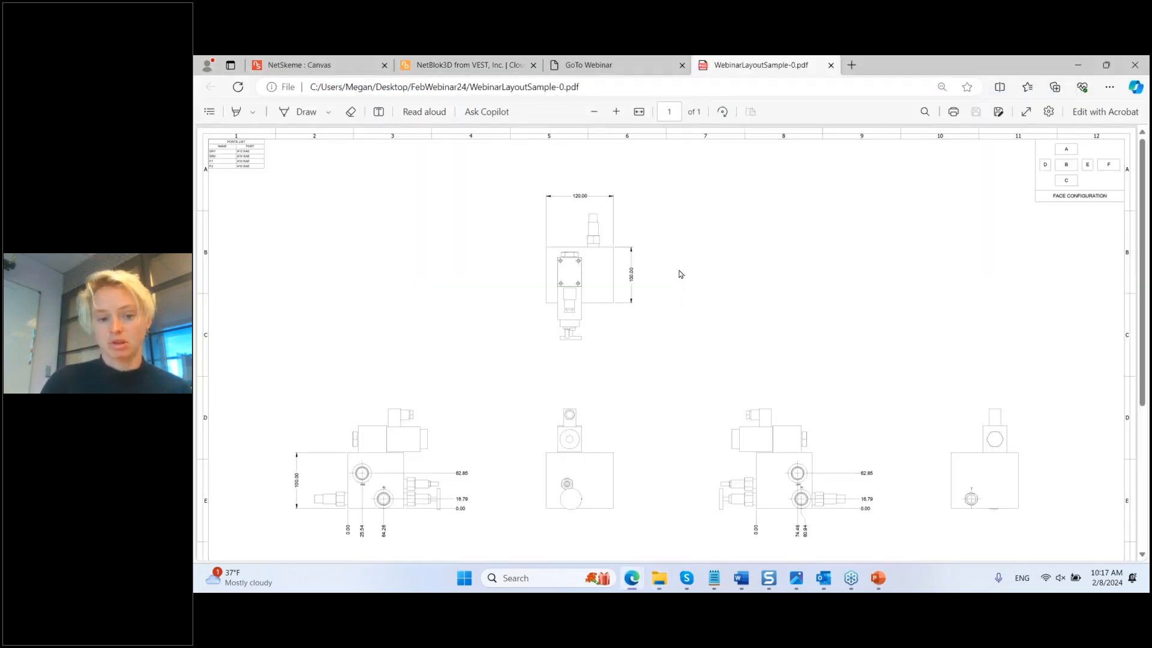
scroll(722, 196, down, 2)
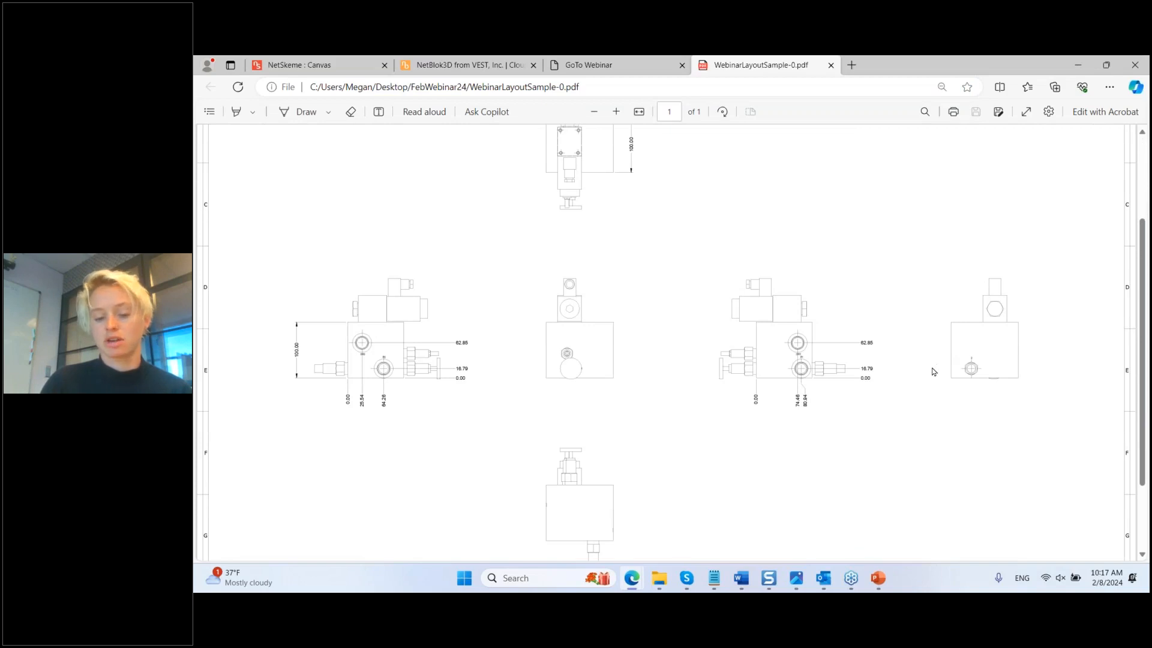
scroll(923, 371, down, 2)
scroll(927, 363, up, 2)
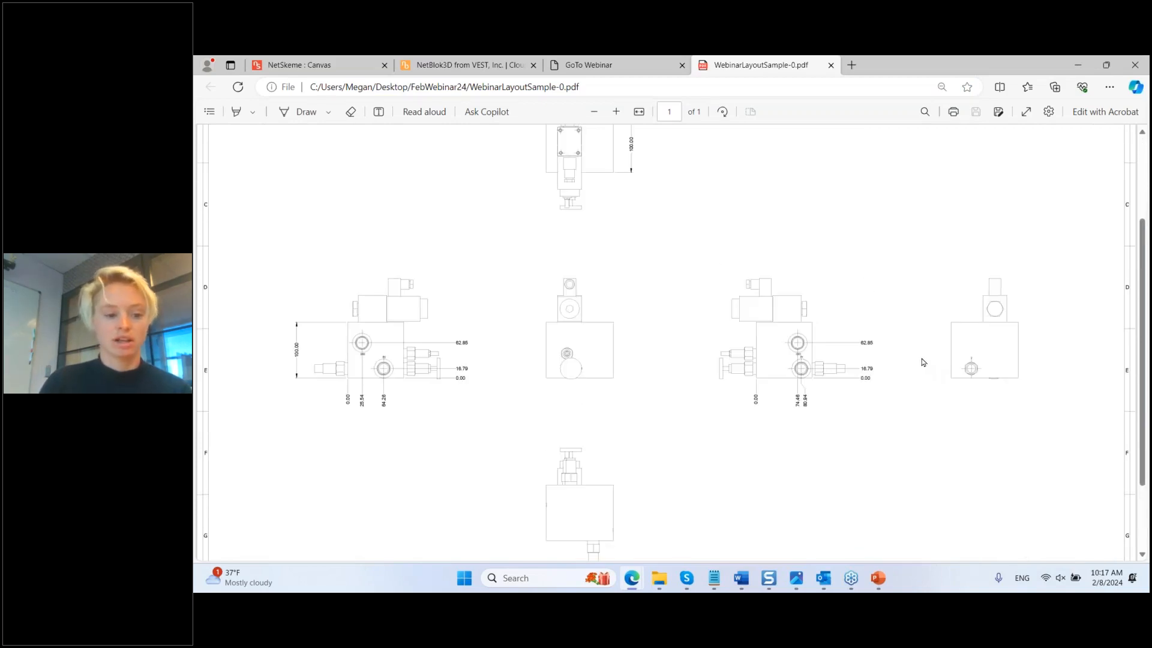
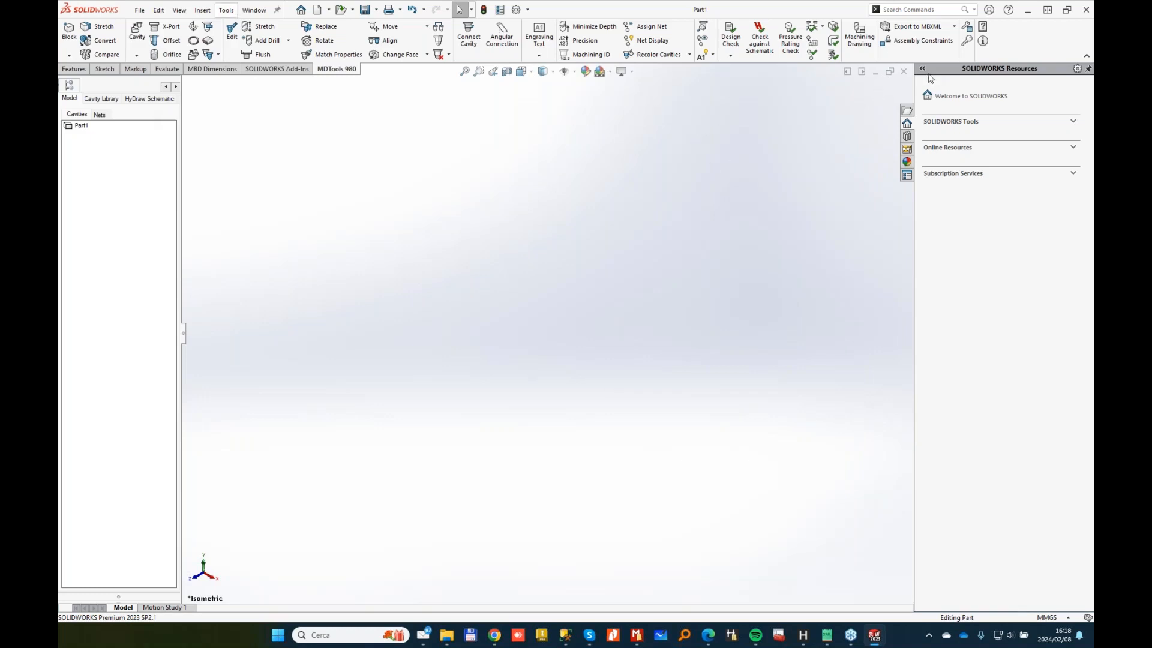
Step: Import Webinar2824.mbxml from the Download folder into the Designer-Manifold part
click(953, 27)
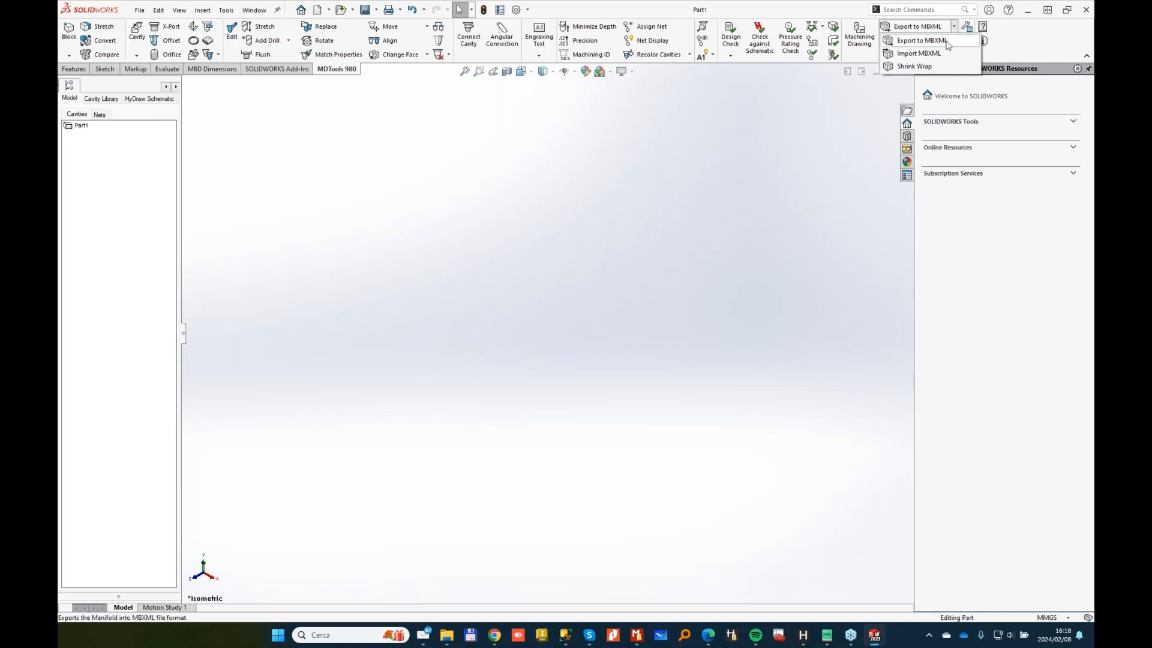
click(926, 54)
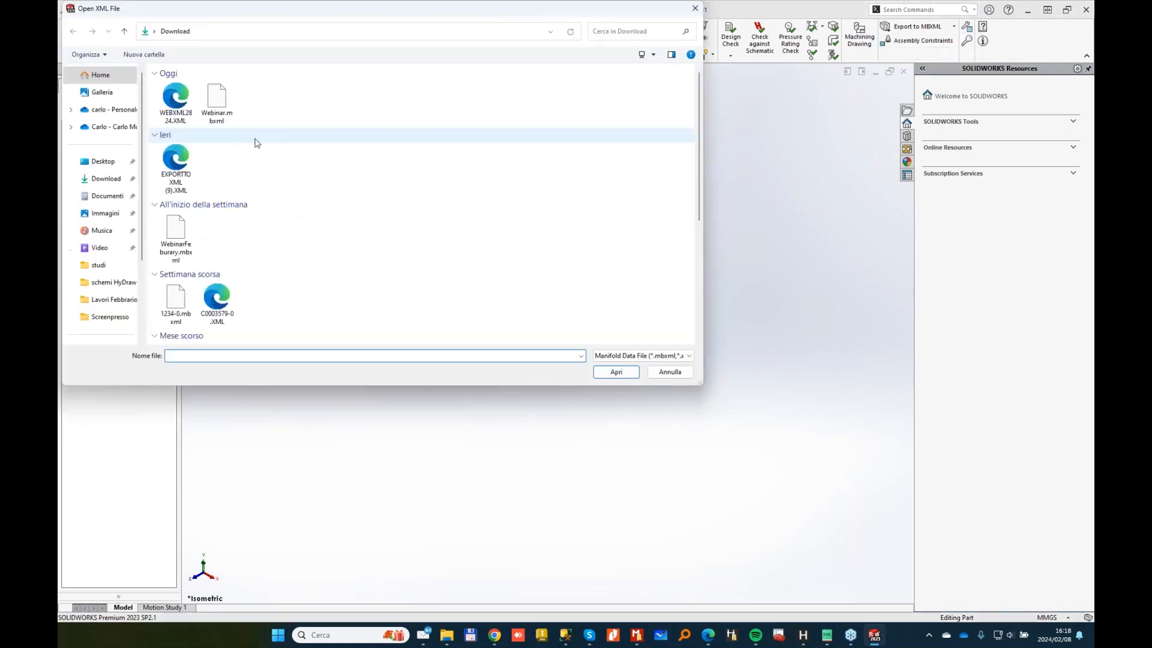
click(169, 114)
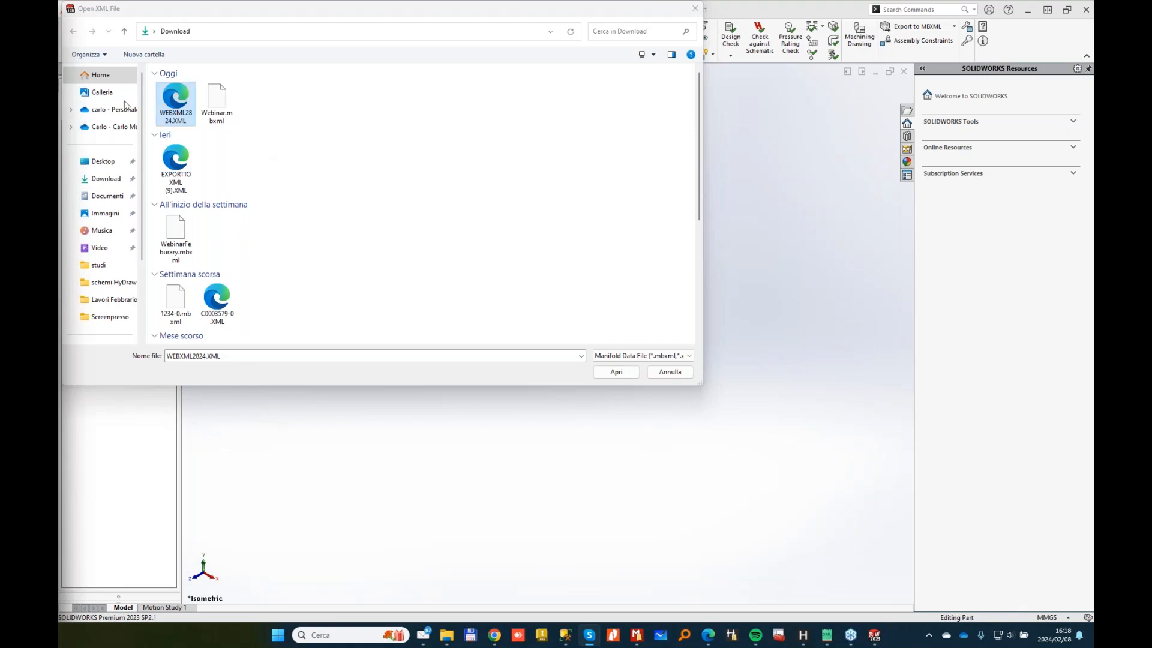
click(260, 106)
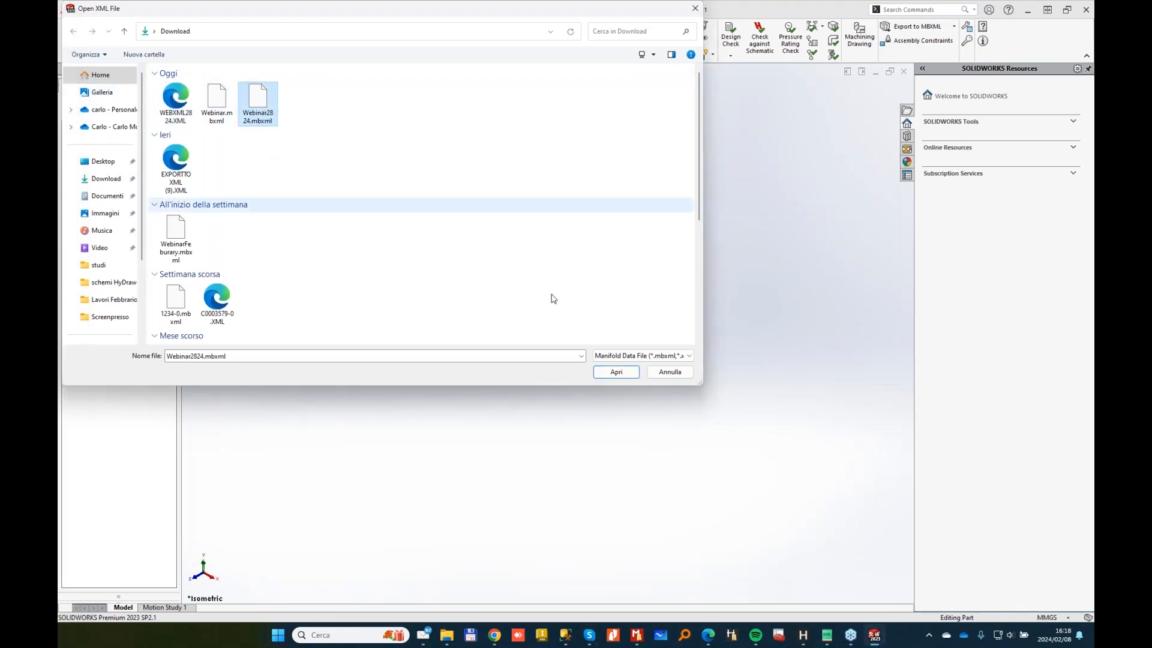
click(617, 371)
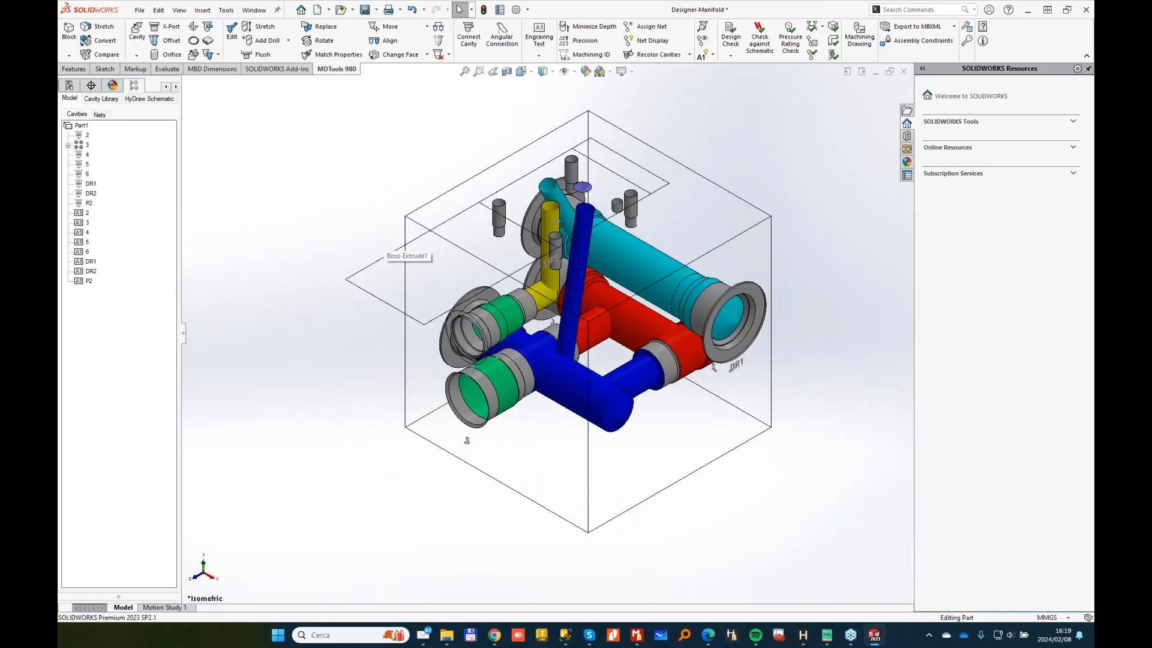
Step: Select the round 3-B face on the cyan cavity and start the (Un)Suppress Cavity command
middle_drag(585, 261, 519, 271)
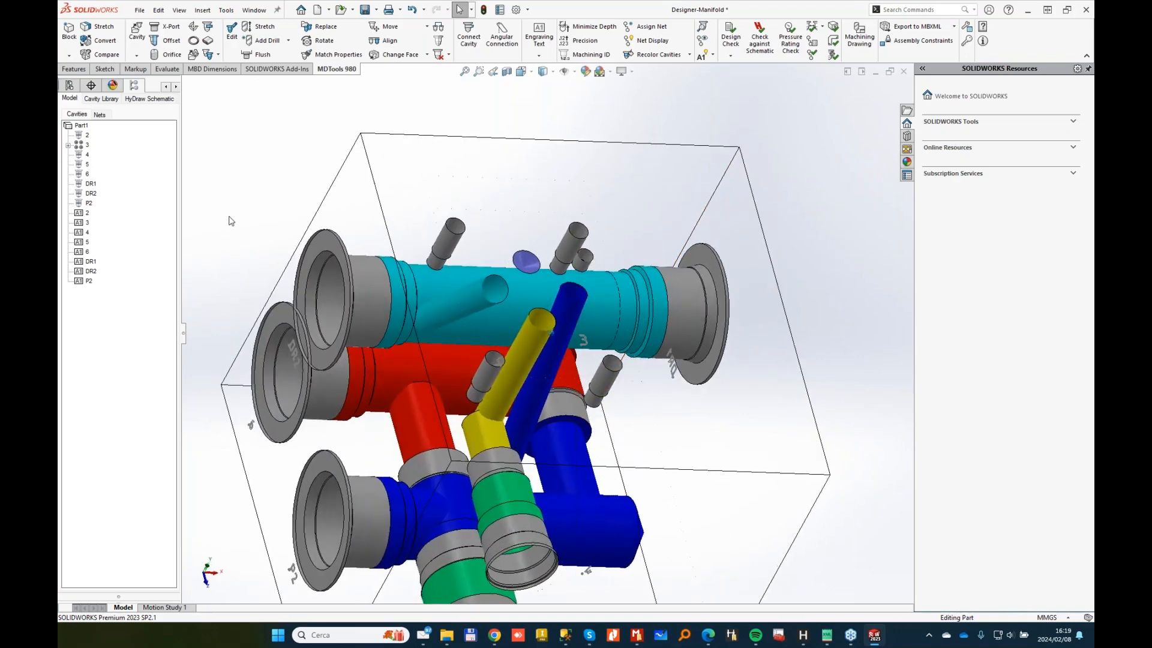
click(471, 254)
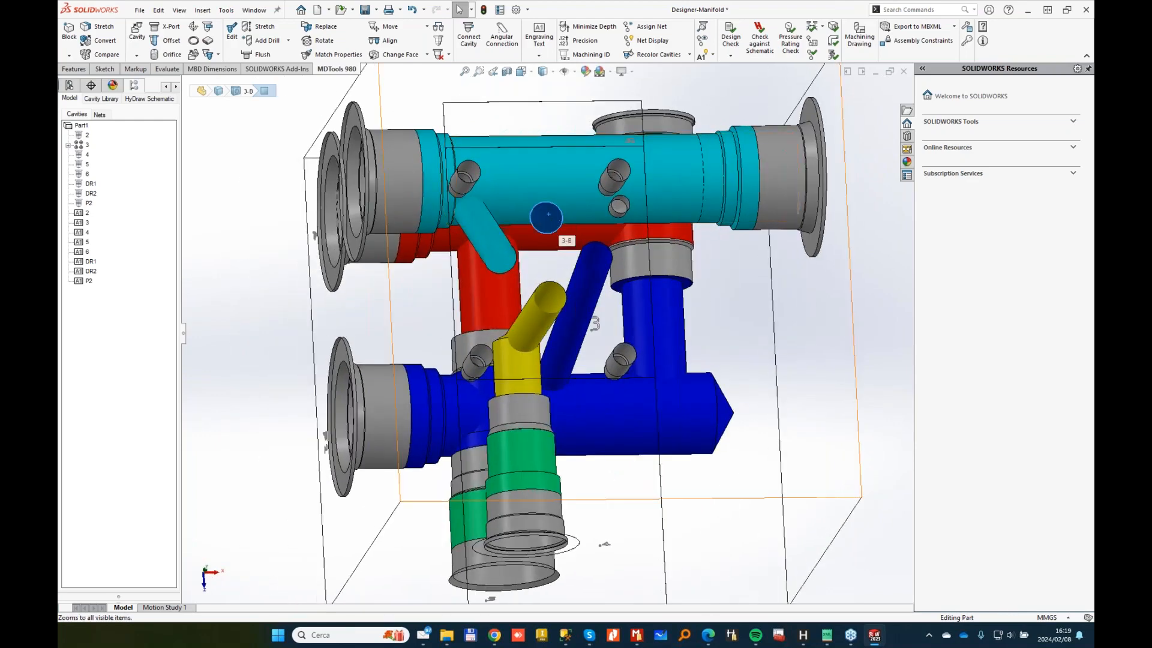
click(437, 53)
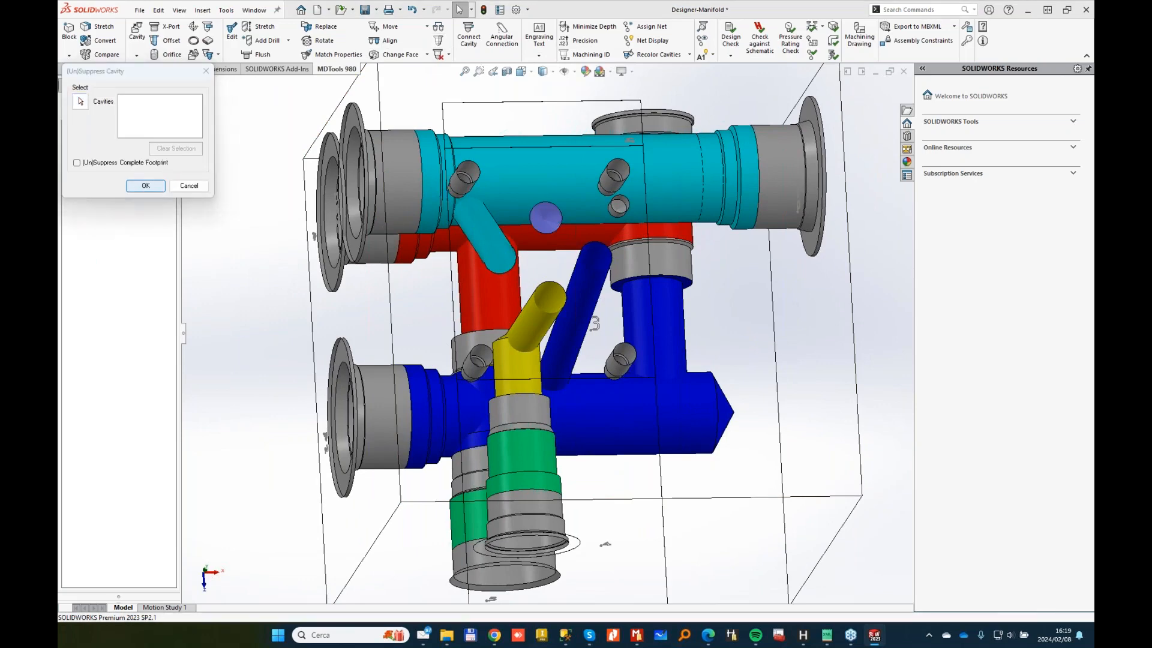
Step: Suppress the round 3-B cavity on the cyan passage
click(540, 215)
click(438, 41)
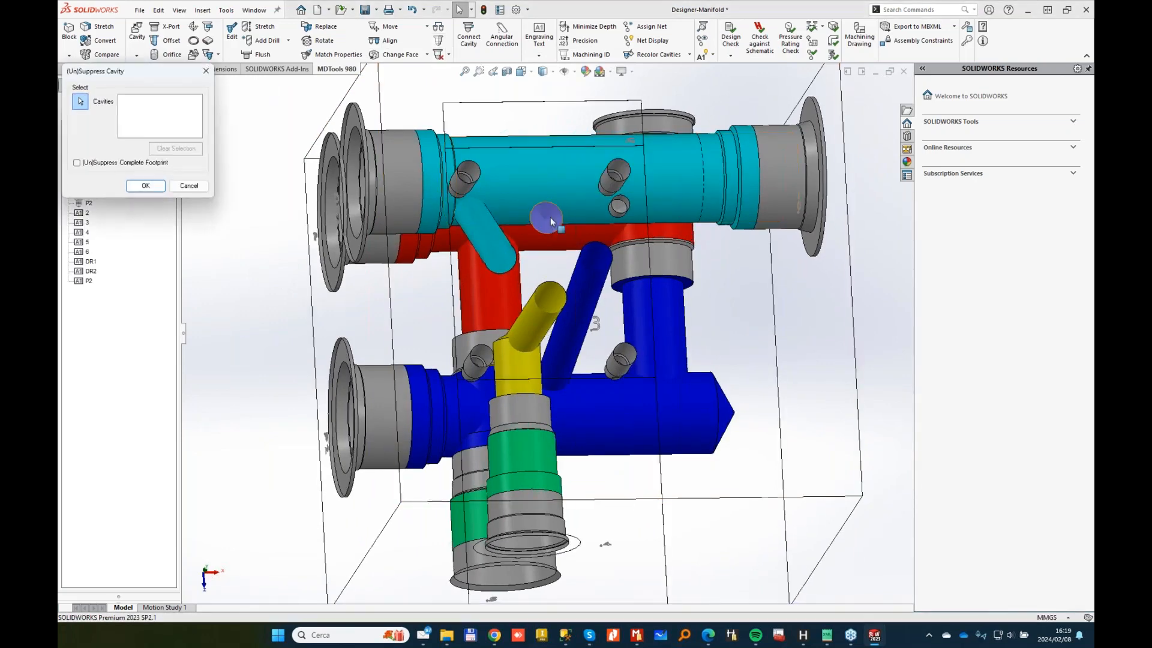
click(146, 186)
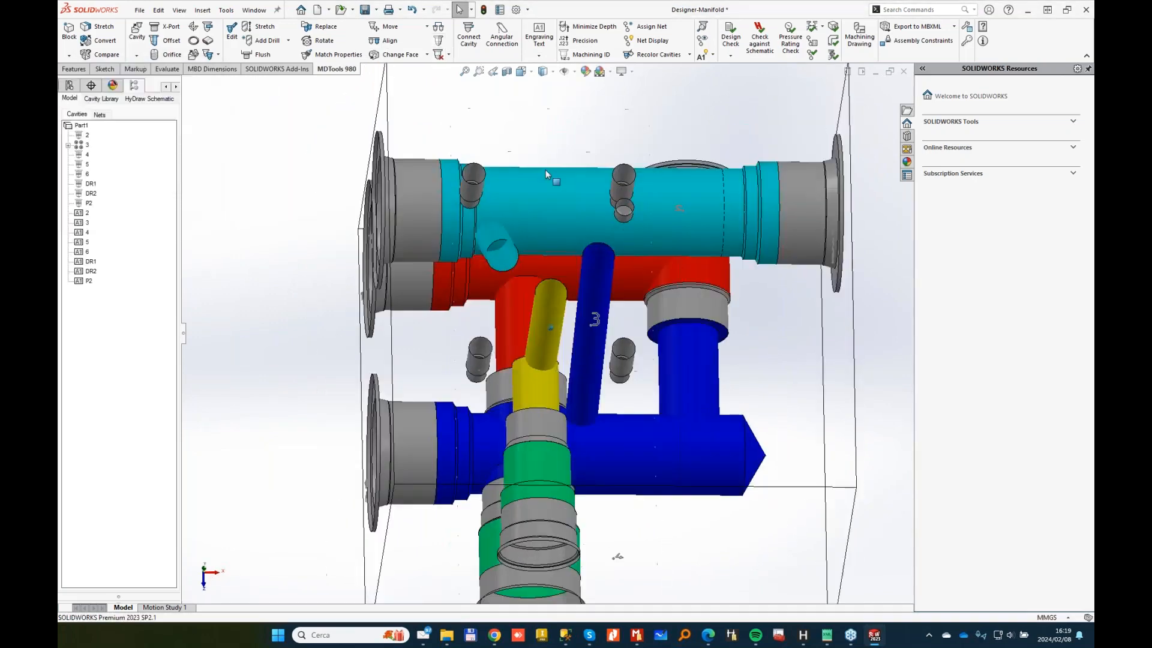
Step: Inspect the green cavity 5 in Edit Cavity and close it without changes
middle_drag(546, 176, 475, 229)
middle_drag(476, 273, 464, 233)
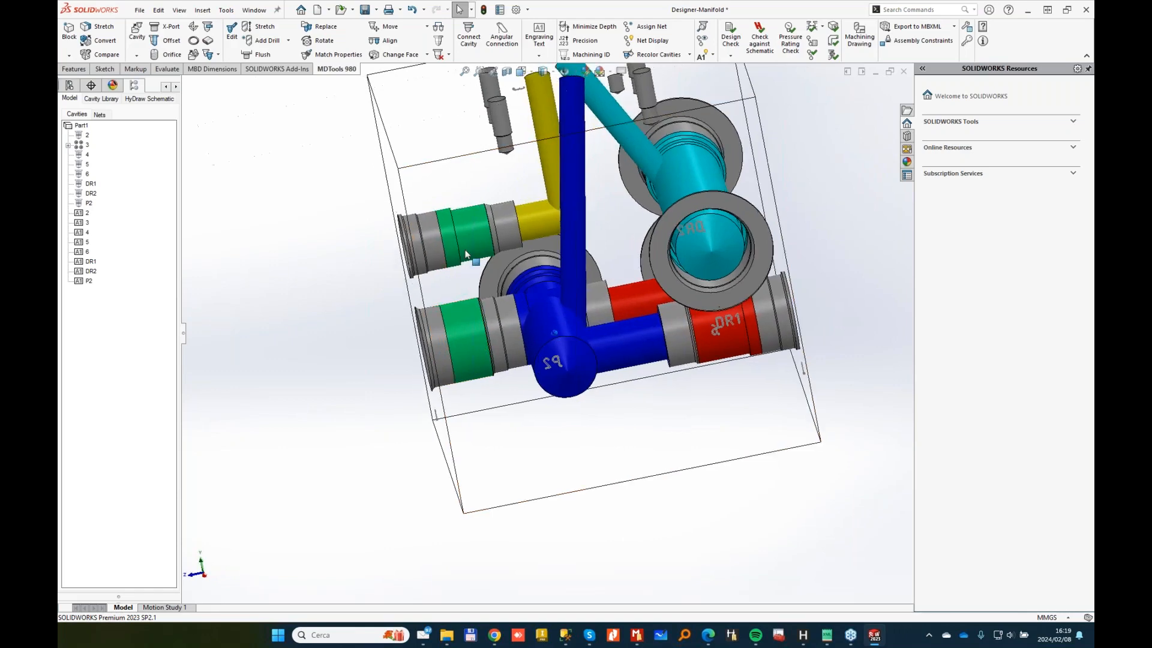
middle_drag(463, 327, 418, 340)
click(355, 328)
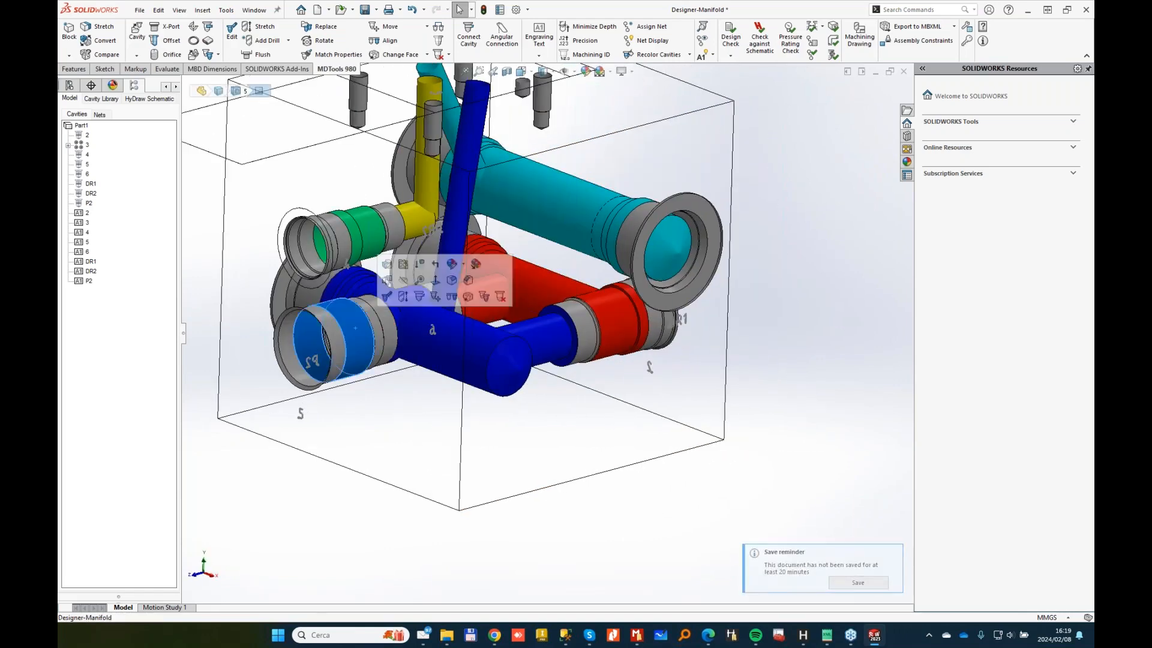
click(388, 296)
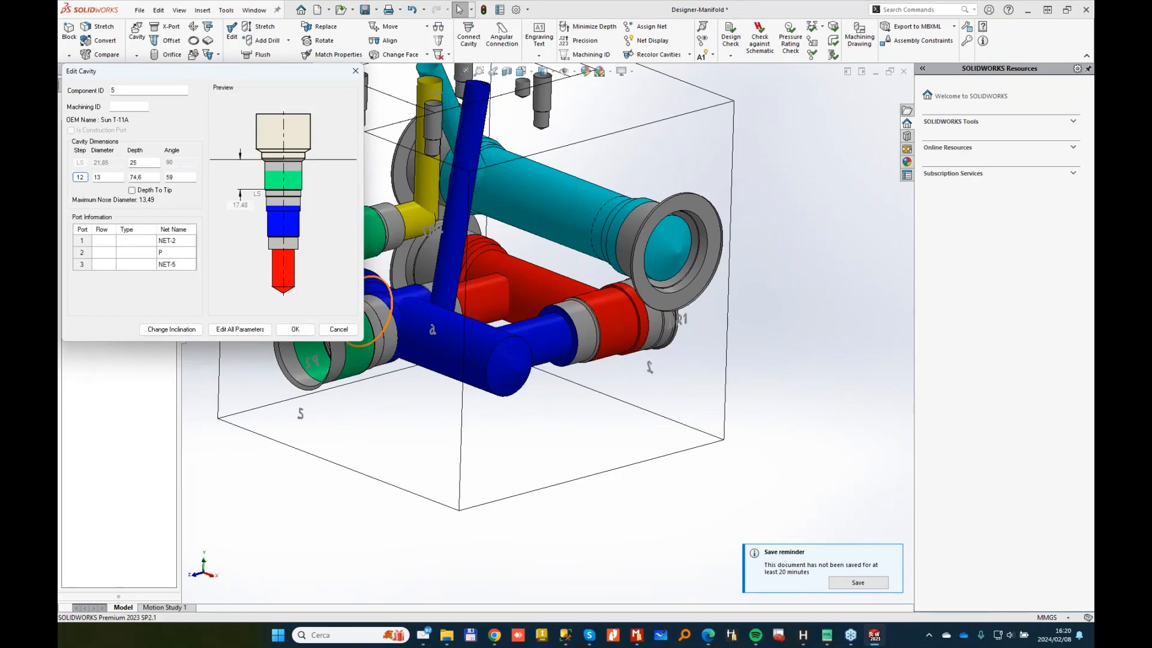
click(338, 329)
middle_drag(431, 316, 597, 351)
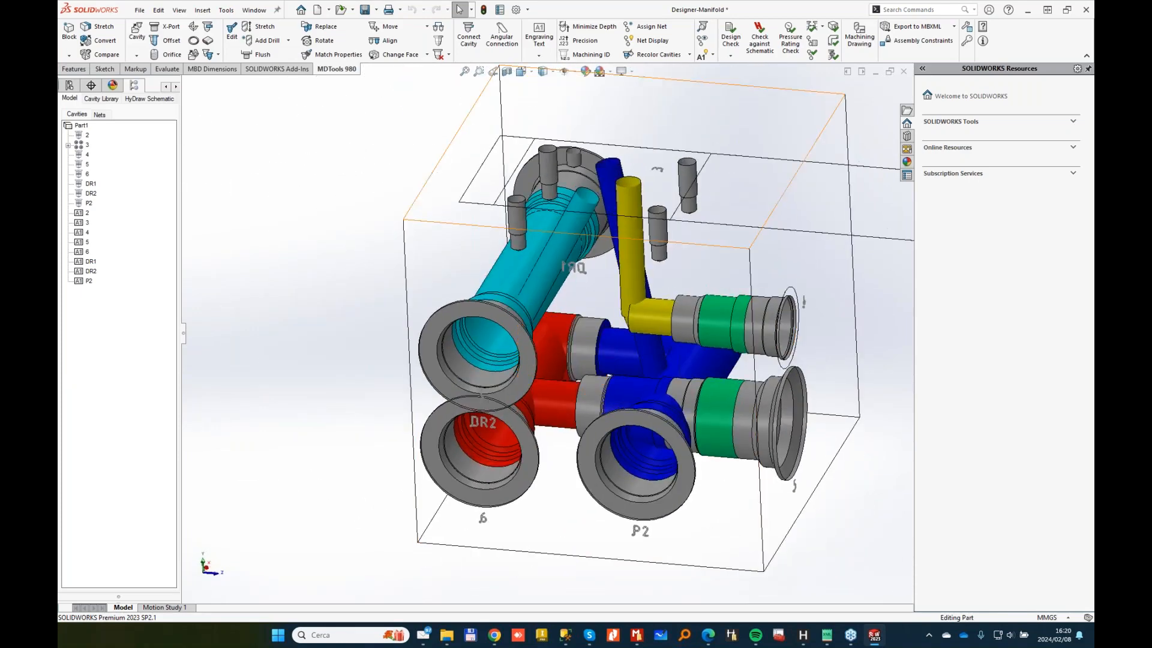
Step: Connect cavity P2 to the blue cavity, using Cavity1 port 2 and Cavity2 port 1
click(472, 34)
click(668, 498)
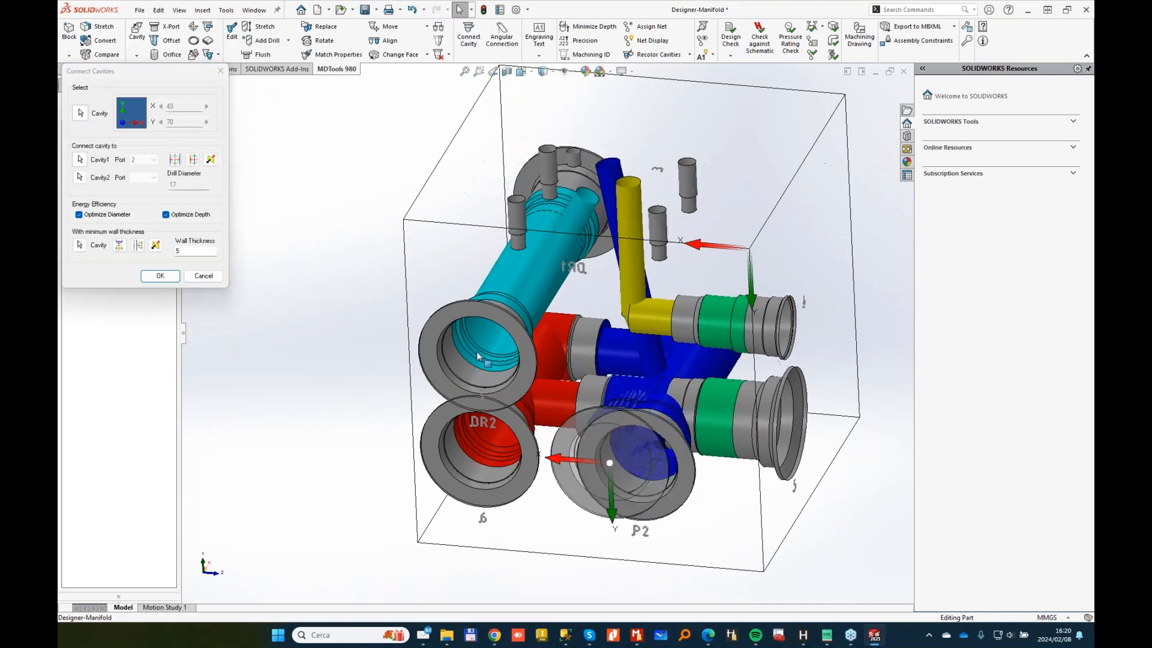
click(626, 353)
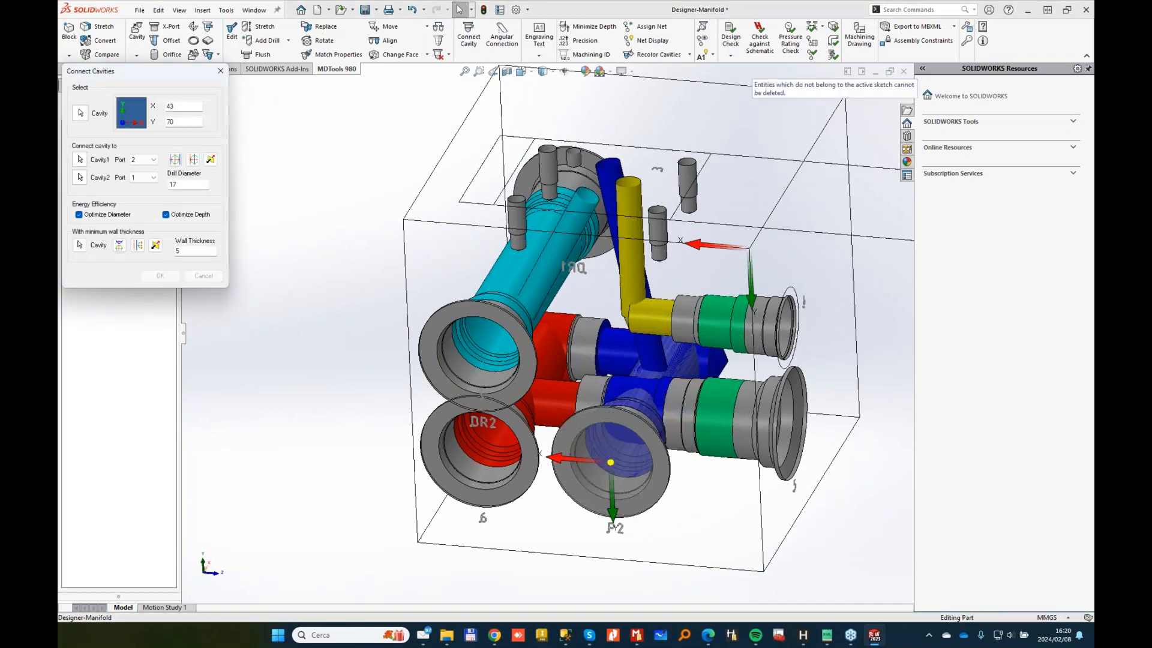
middle_drag(523, 466, 457, 115)
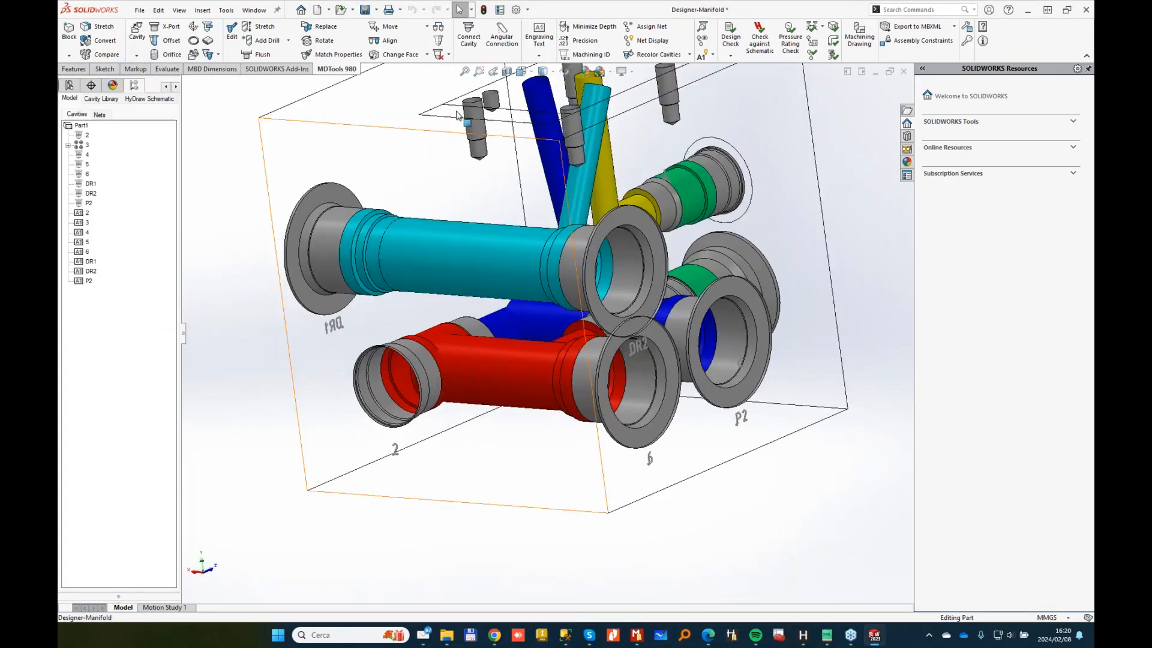
Step: Move a cavity to a new face at X 81, Y 70, linking both cavities via port 1
click(393, 56)
middle_drag(639, 366, 382, 401)
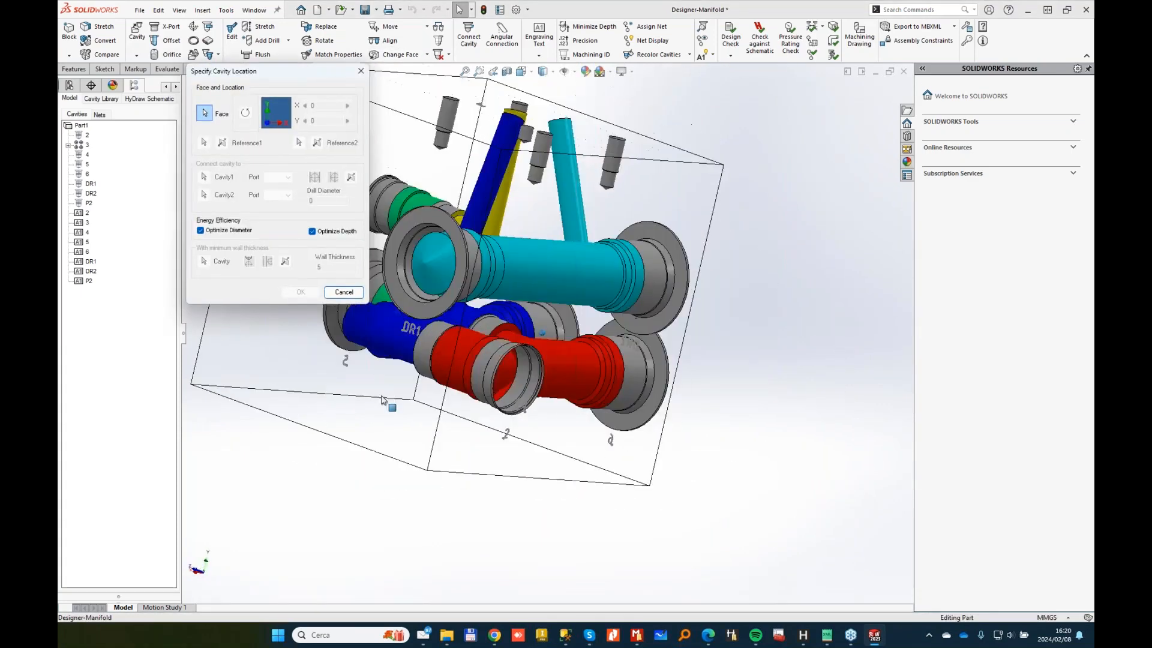
click(383, 400)
click(452, 343)
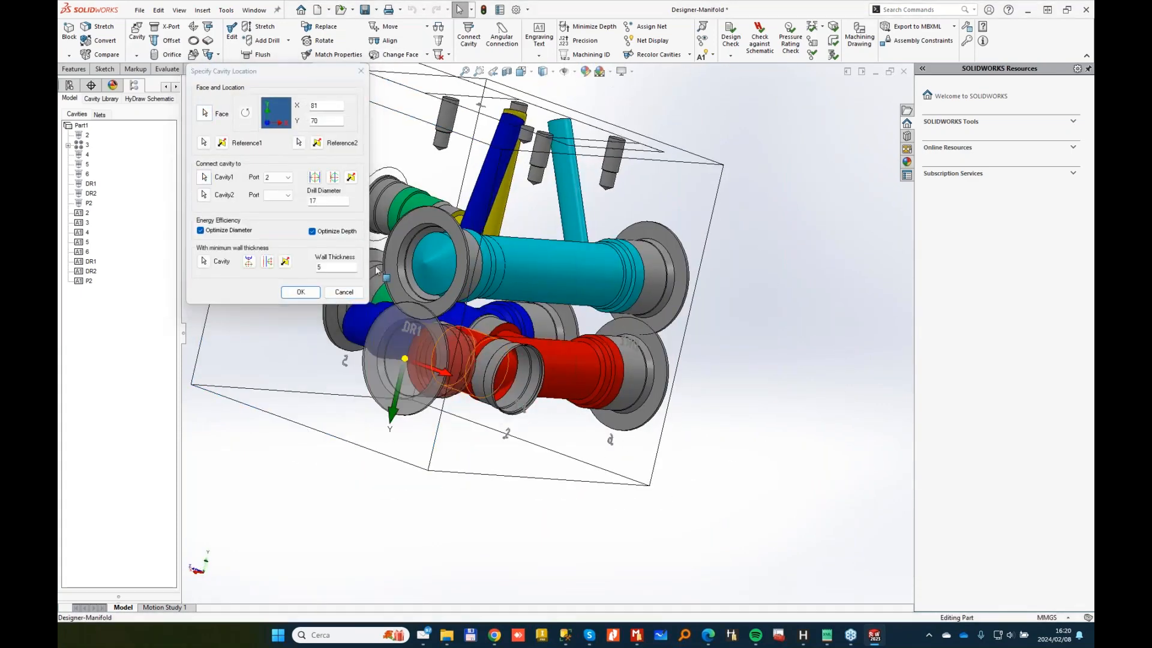
click(491, 330)
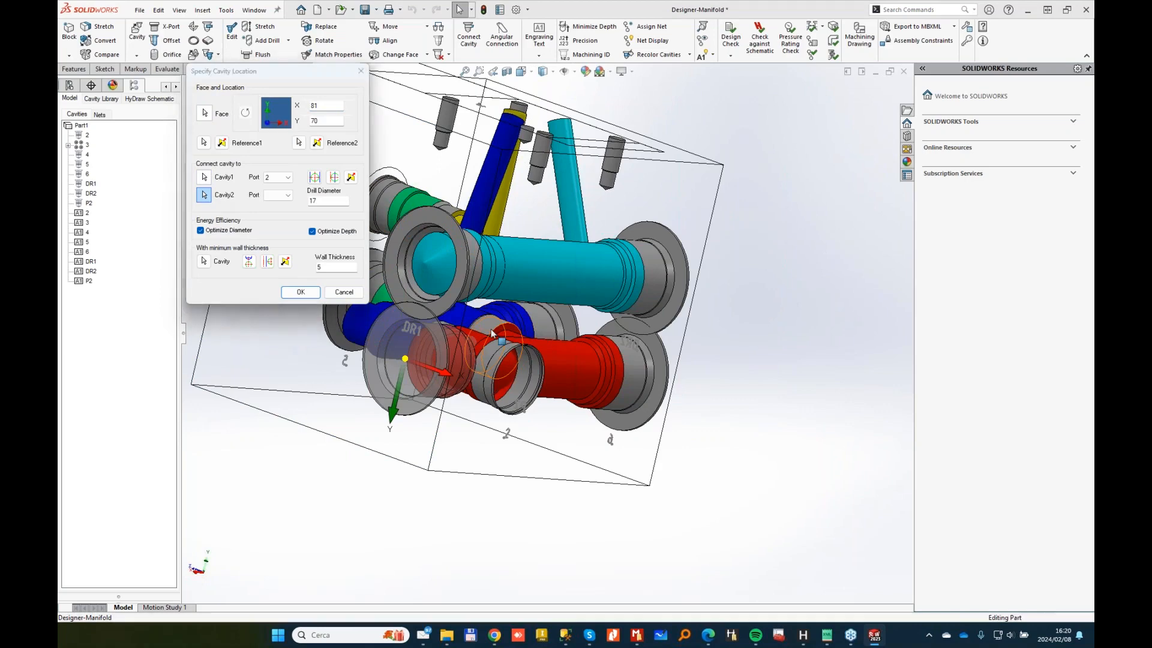
click(286, 195)
click(278, 210)
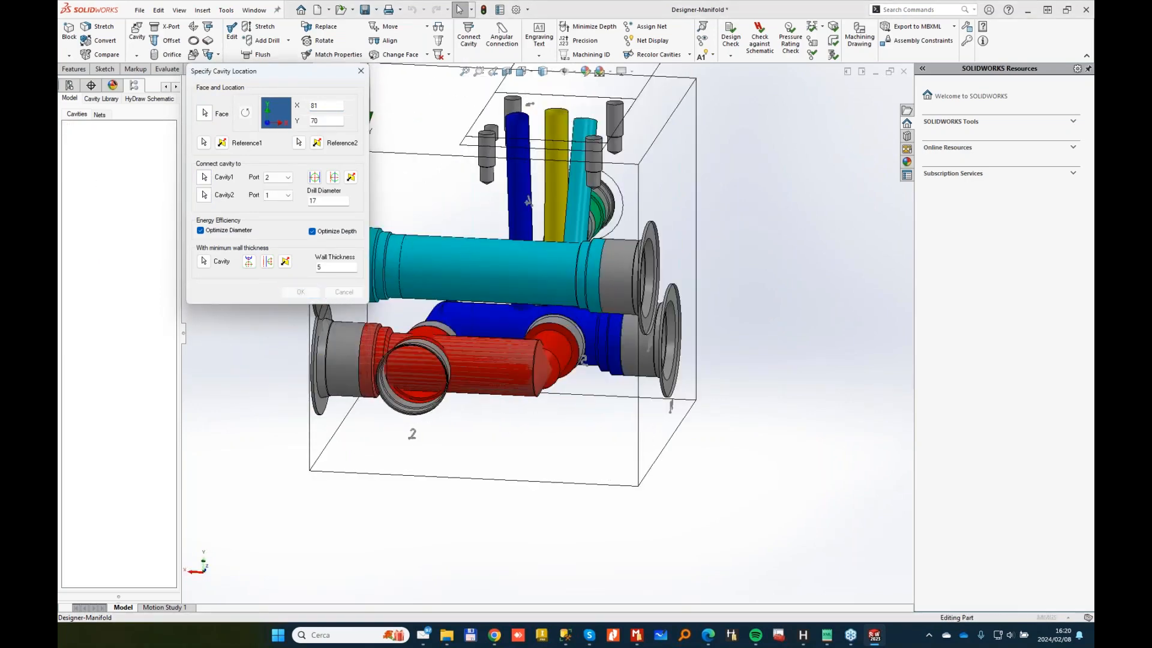
middle_drag(840, 302, 660, 367)
scroll(660, 366, down, 3)
middle_drag(549, 366, 310, 276)
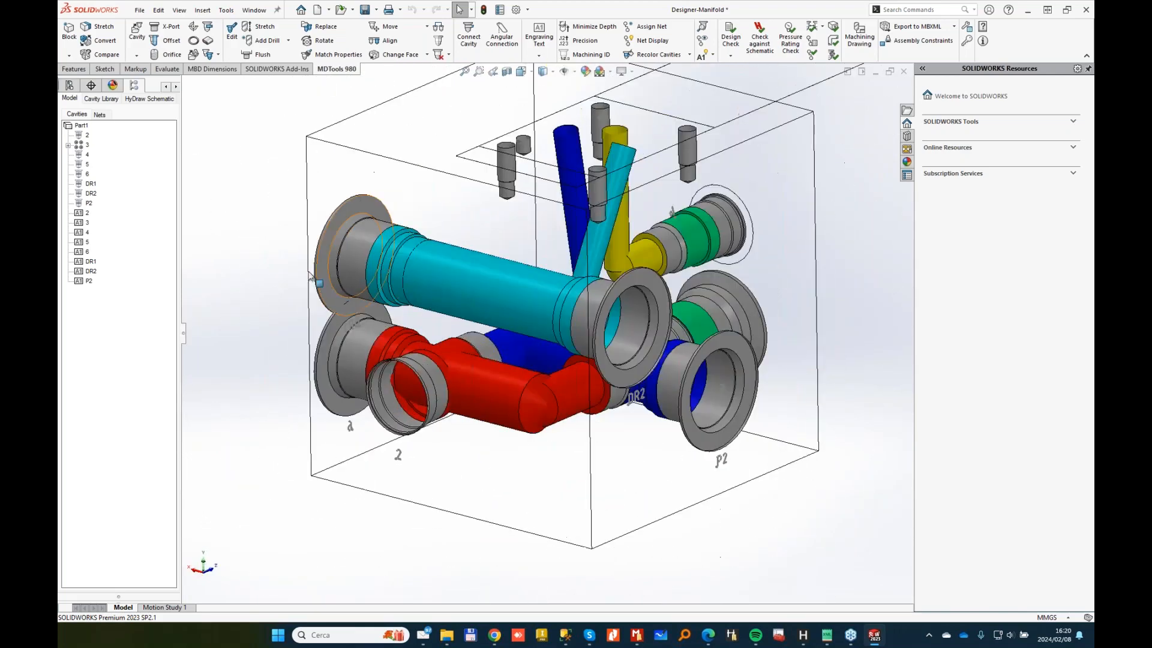
Step: Replace drain cavities DR2 and DR1 with SAE ports from the 0-SAE PORTS J1926-1 library
click(330, 30)
click(636, 318)
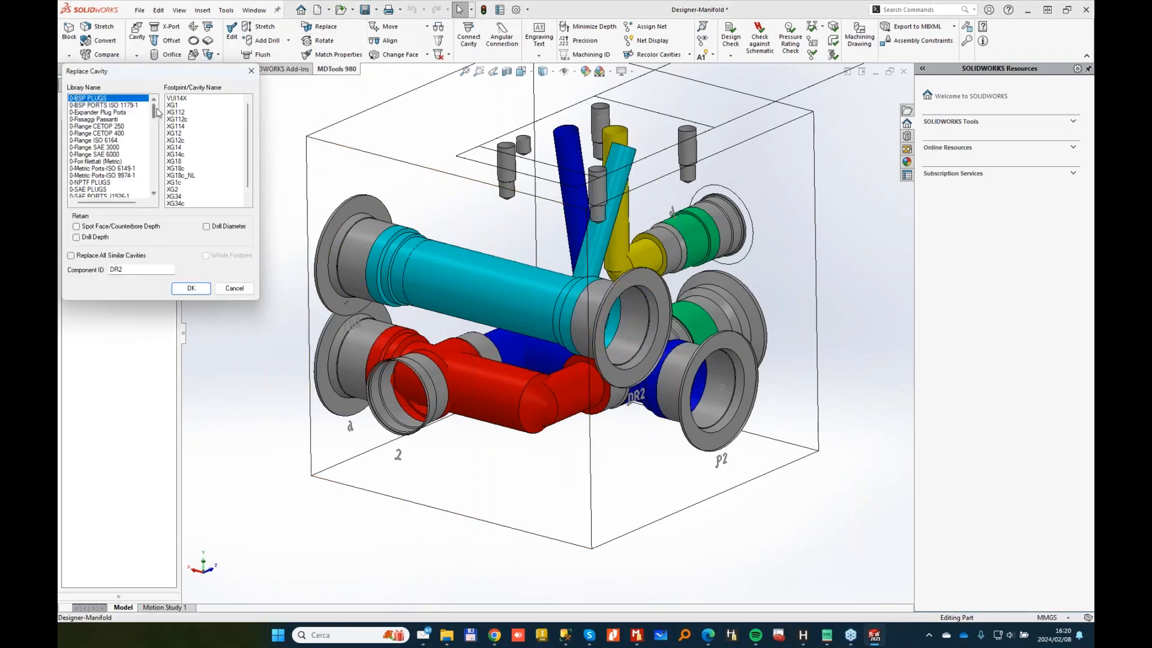
drag(155, 112, 158, 120)
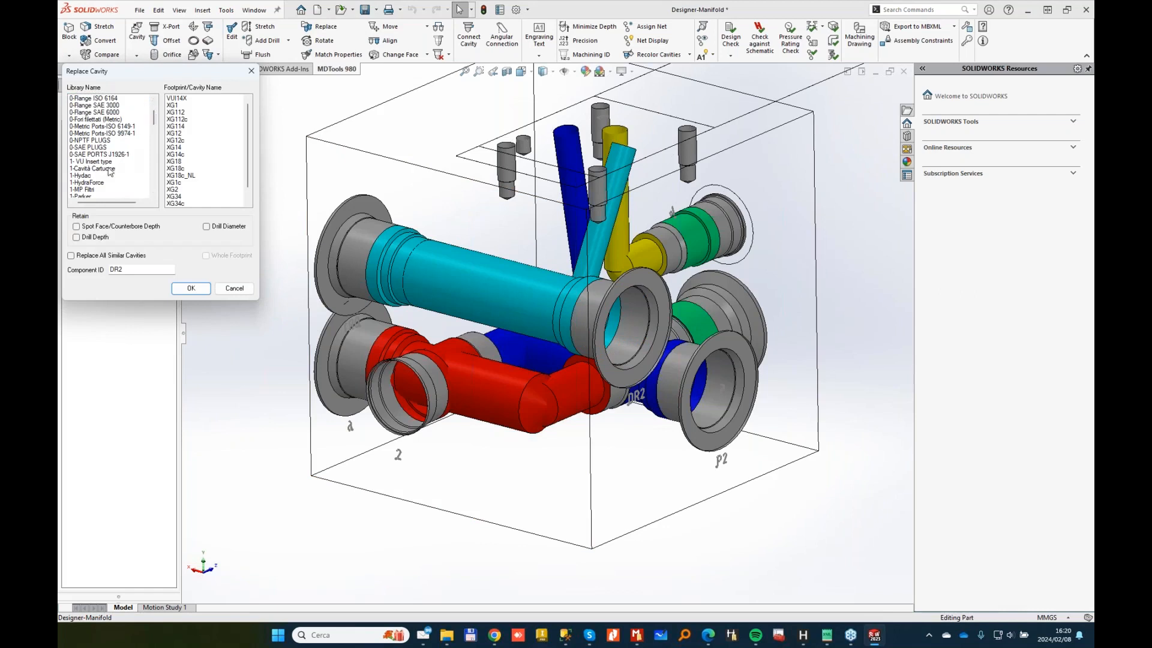
scroll(109, 158, down, 1)
drag(155, 122, 152, 116)
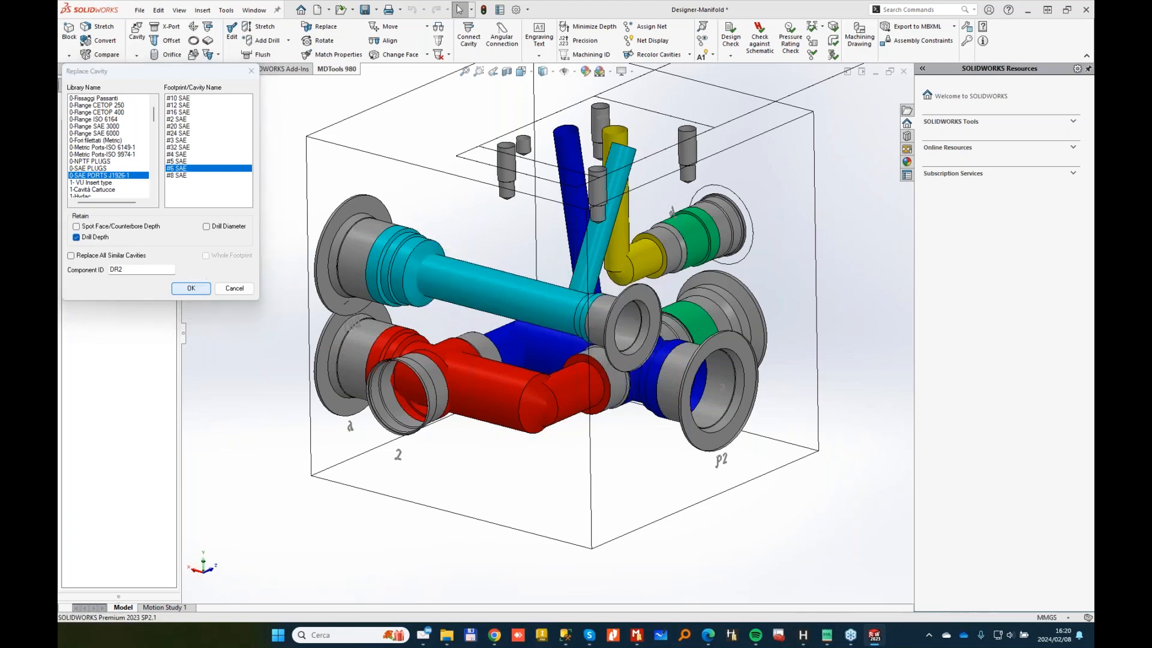
click(361, 235)
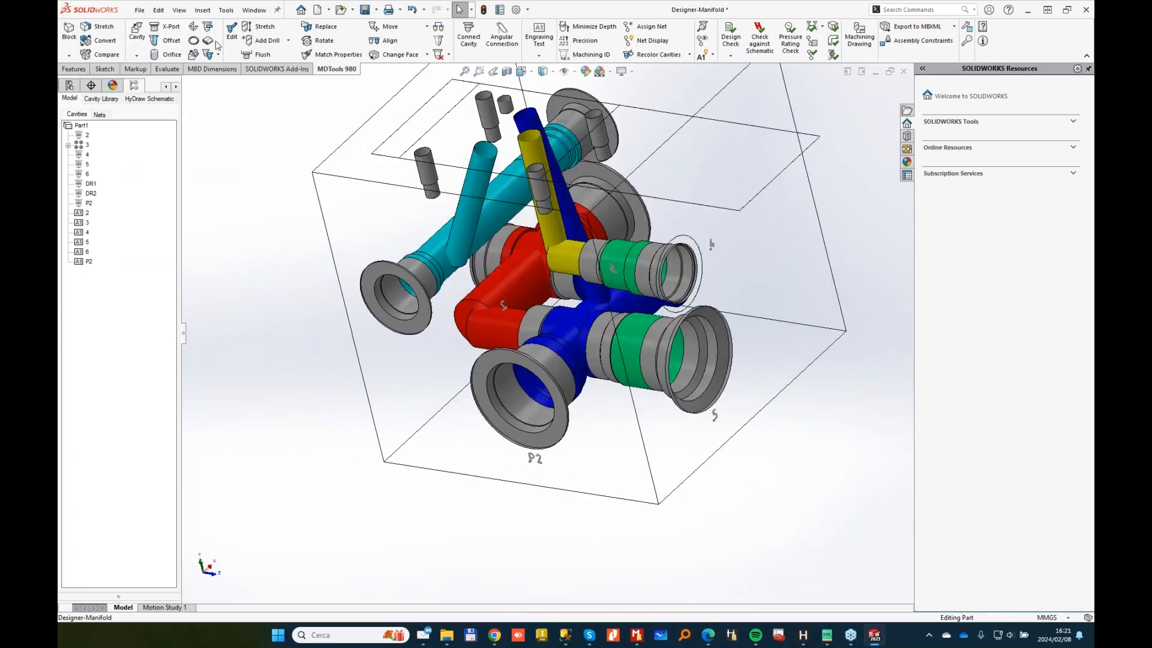
Step: Insert a construction plug port connected to the green cavity
click(168, 30)
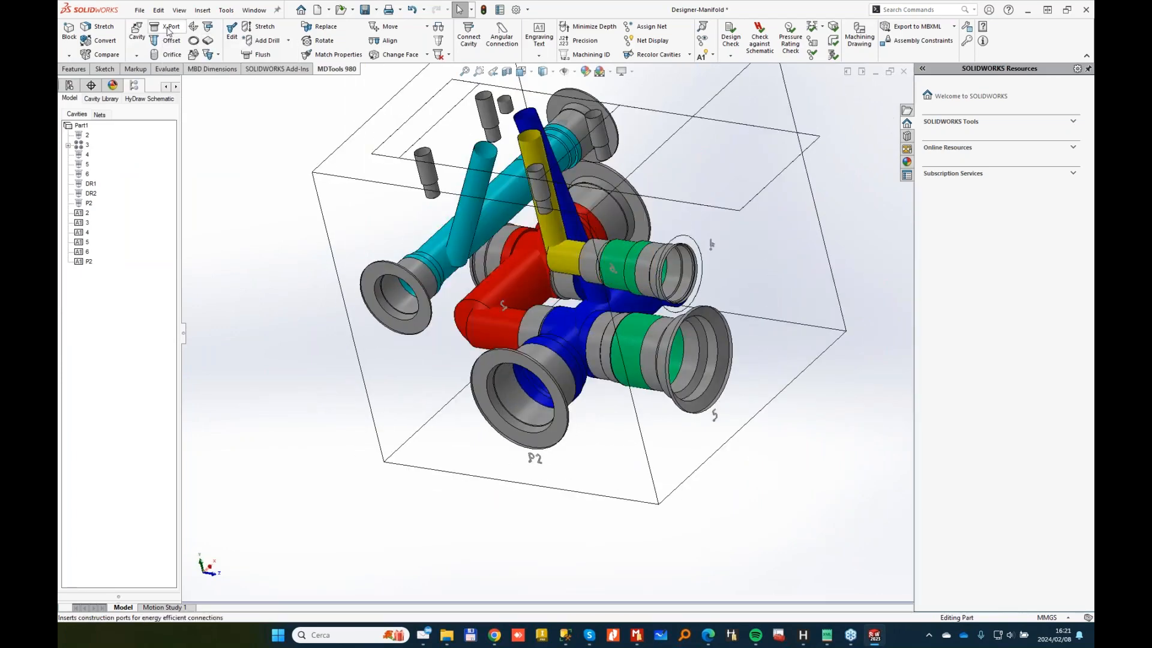
click(636, 338)
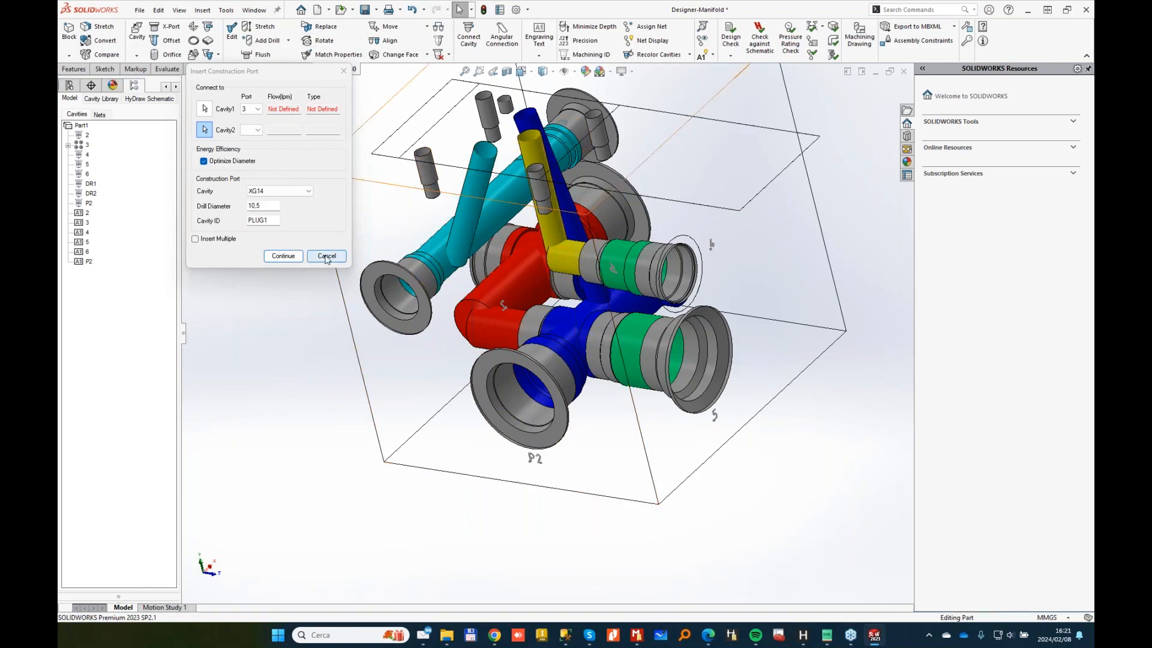
click(283, 256)
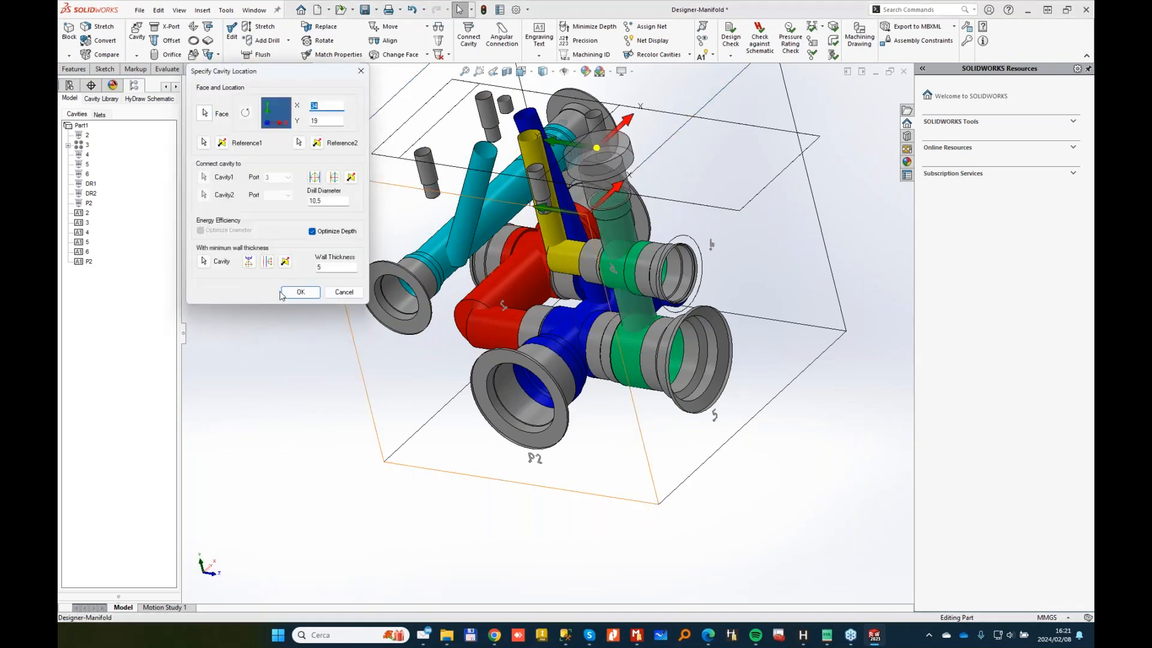
click(300, 292)
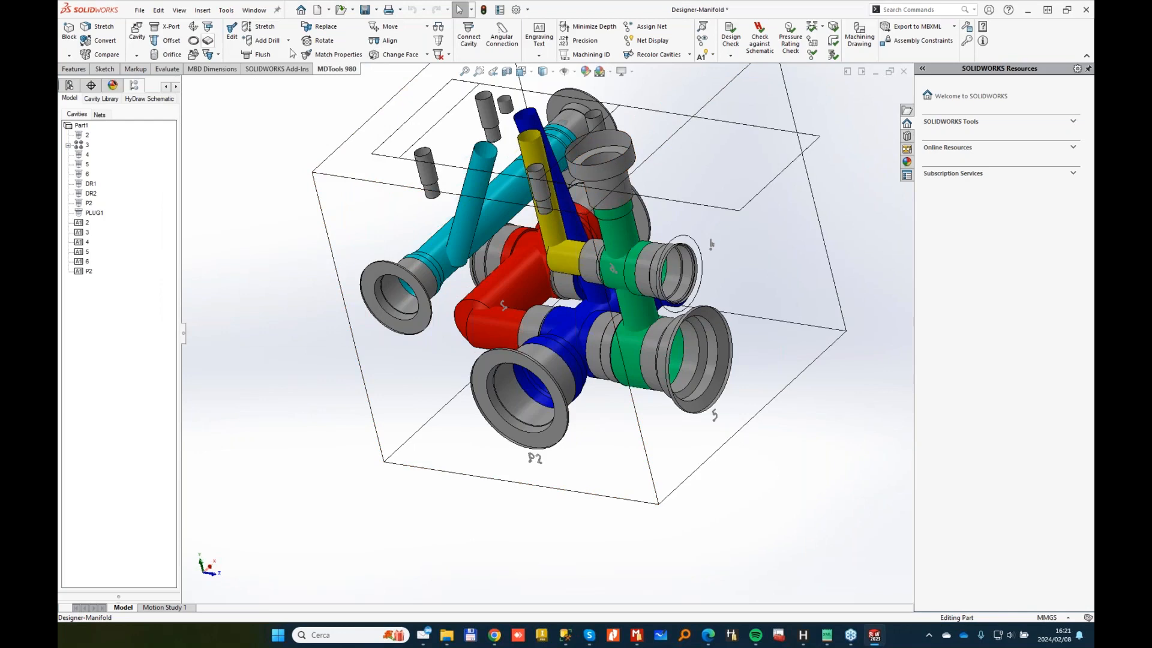
Step: Replace the top grey plug PLUG1 with a plug from the 0-SAE PLUGS library
click(323, 32)
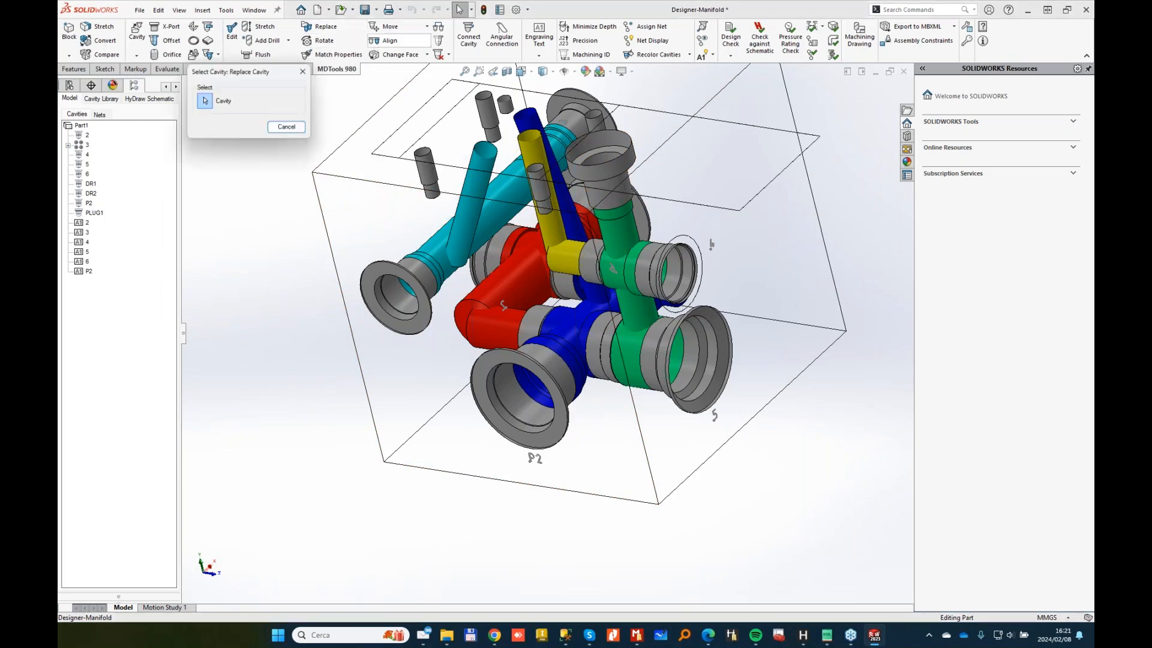
click(609, 158)
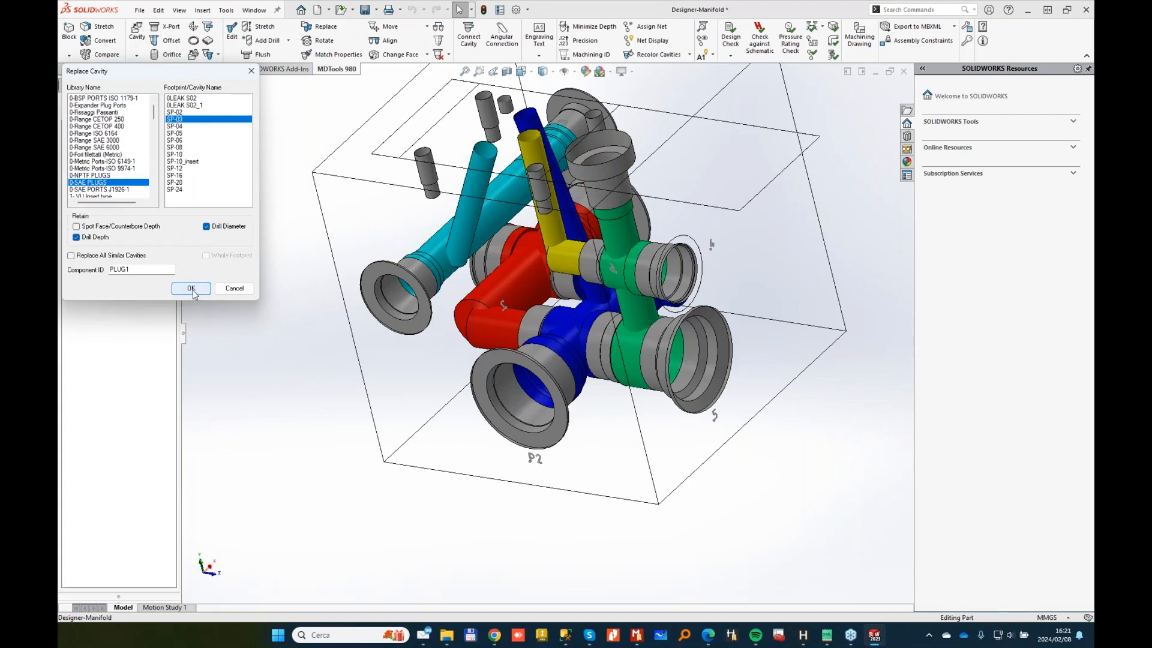
key(Return)
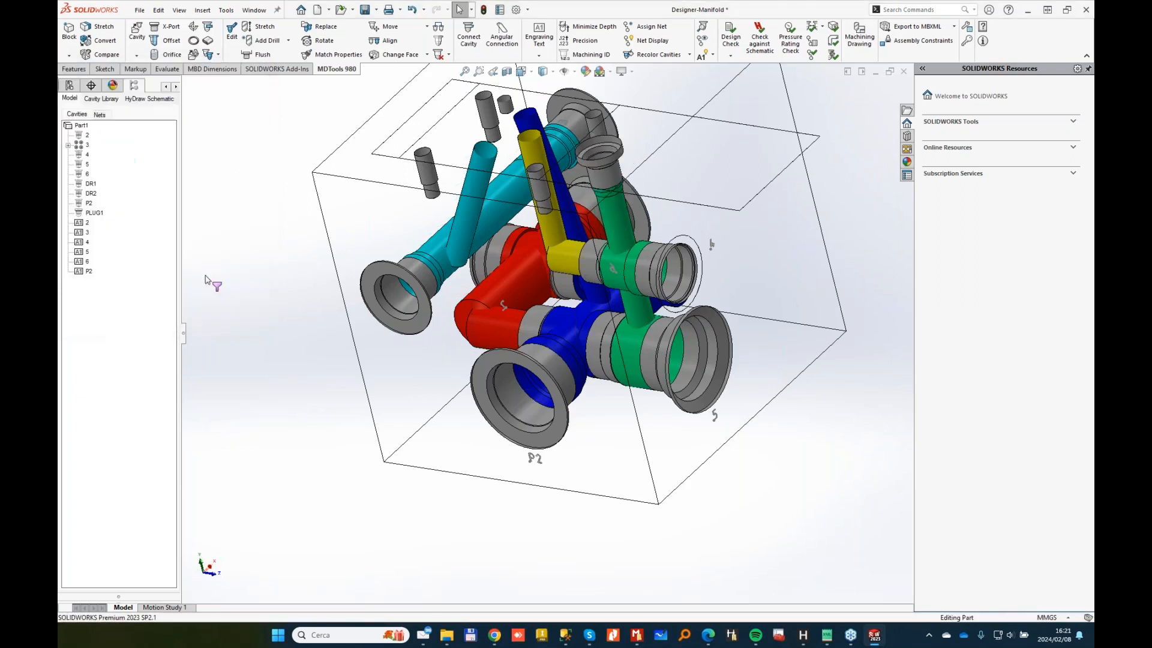
Step: Review the Construction Port preferences in MDTools Options and close without changes
click(965, 27)
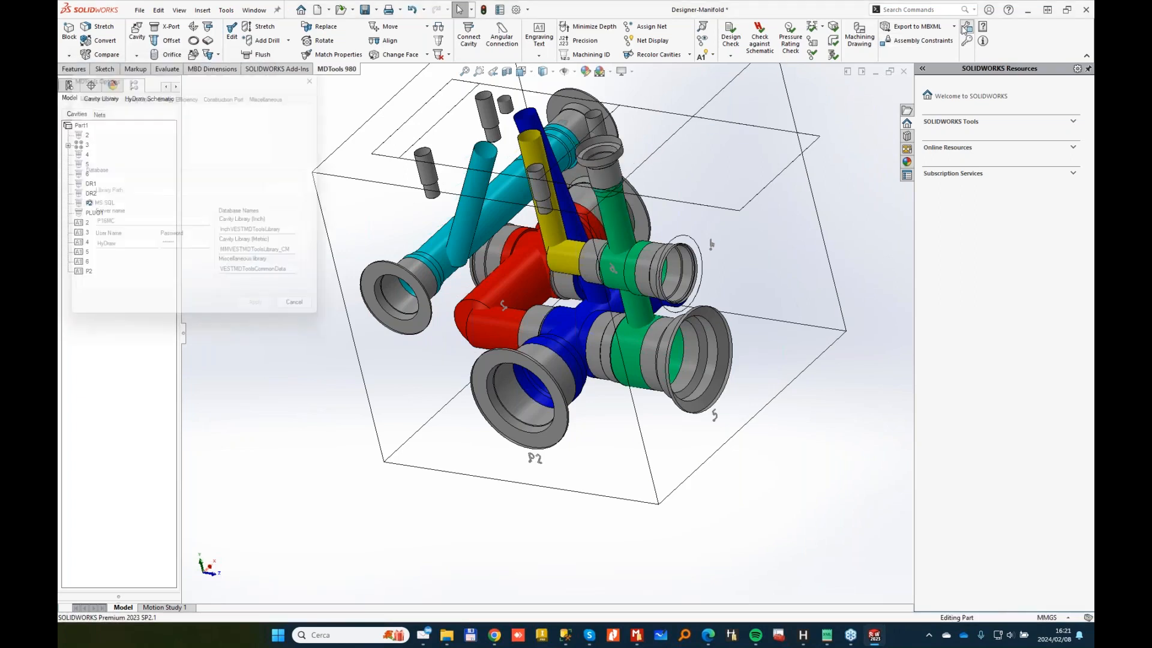
click(231, 90)
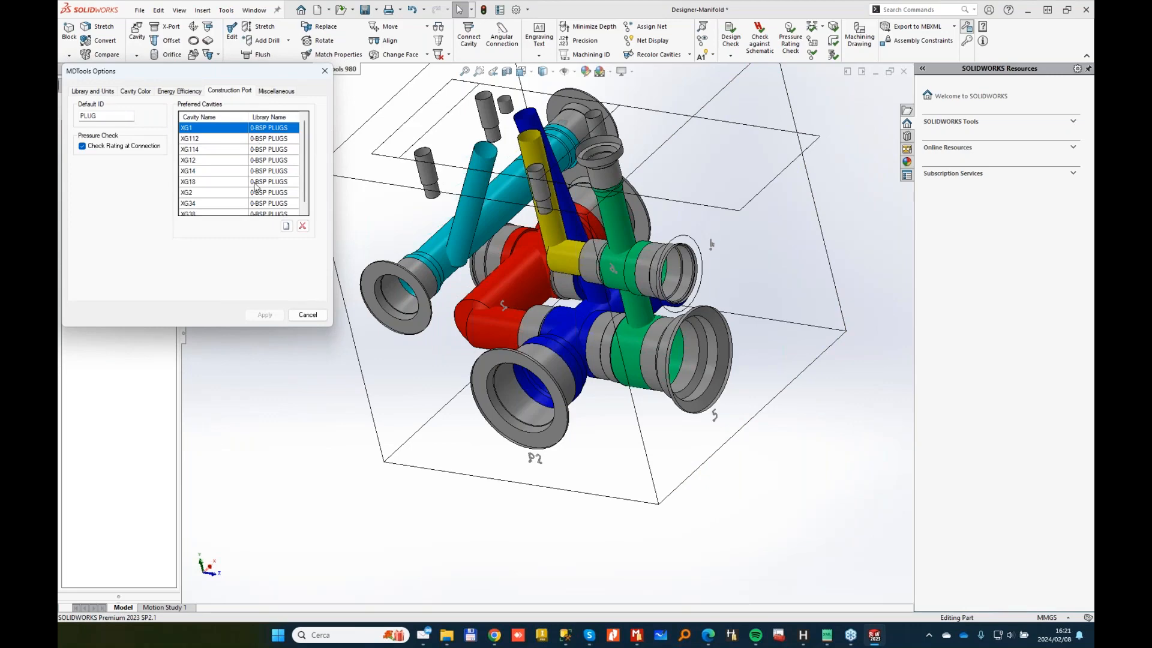
click(307, 316)
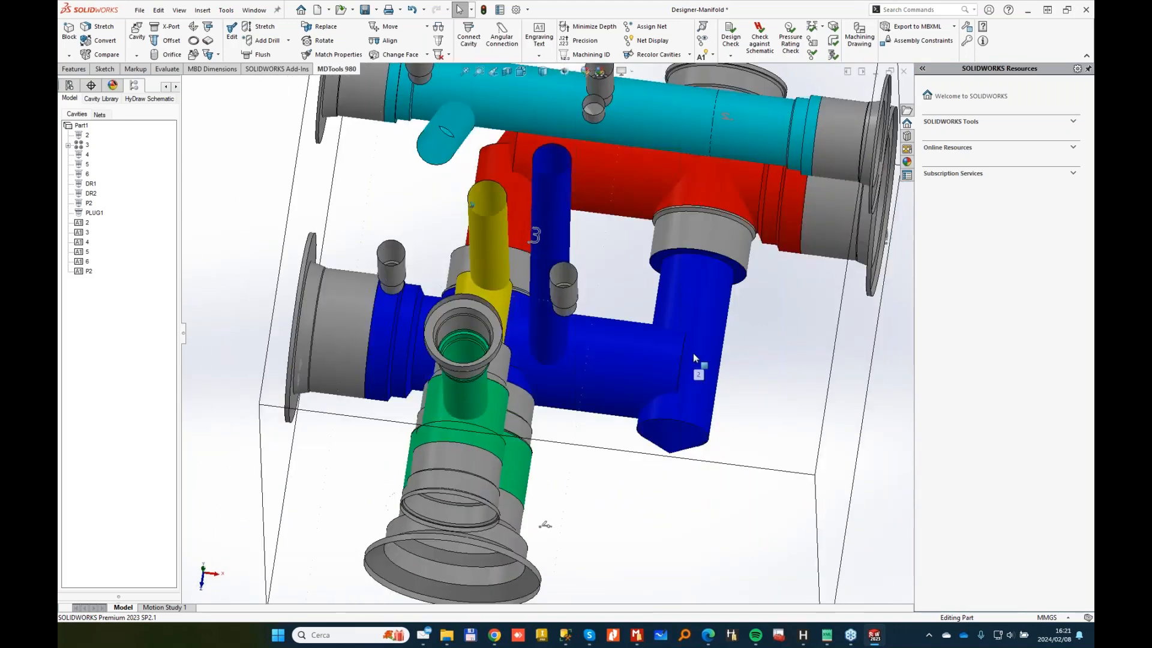
Step: Make the blue drill 6 mm wide, inclined at Beta 10°, and use it as the Match Properties source for the yellow drill
middle_drag(518, 280, 531, 306)
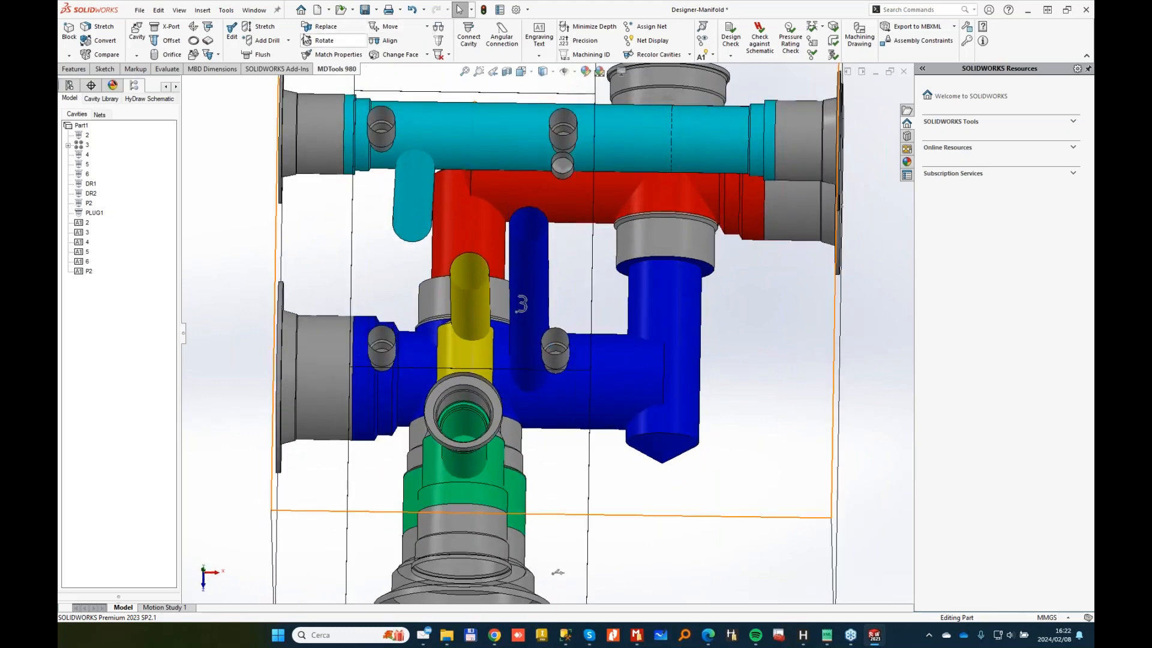
click(247, 30)
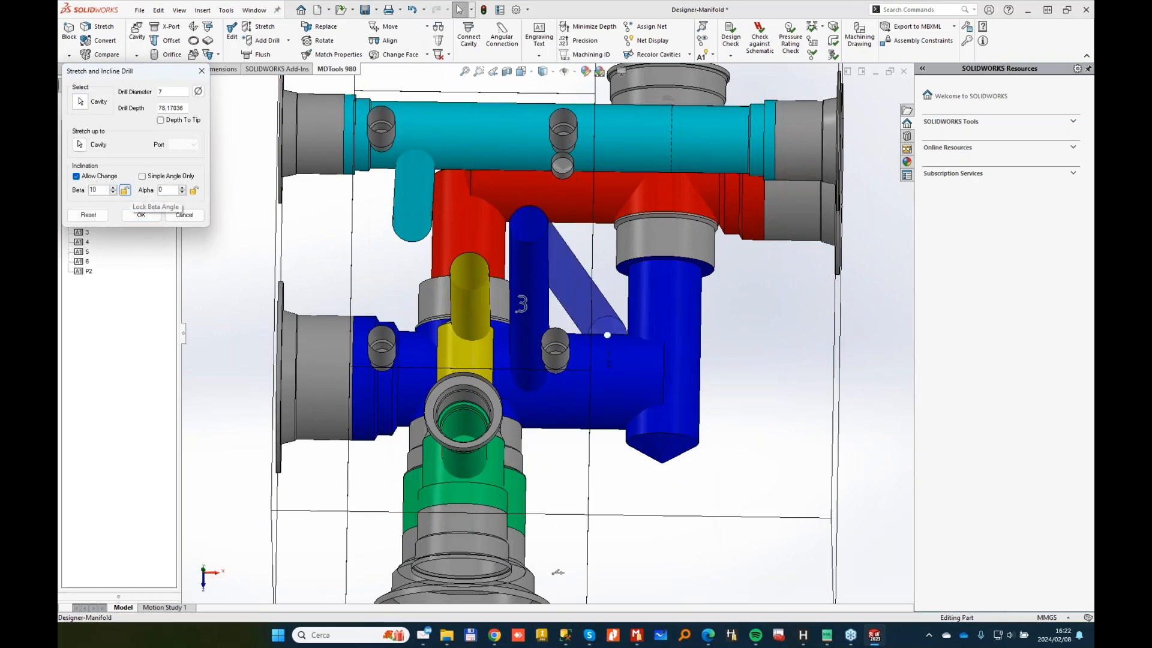
key(Return)
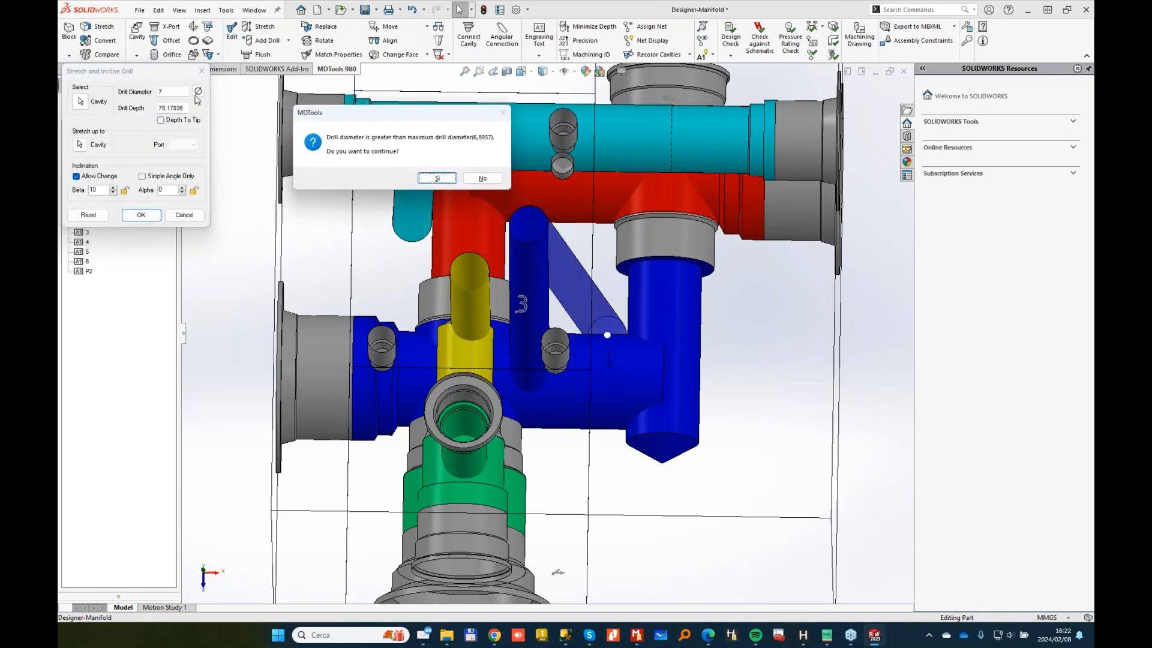
click(483, 179)
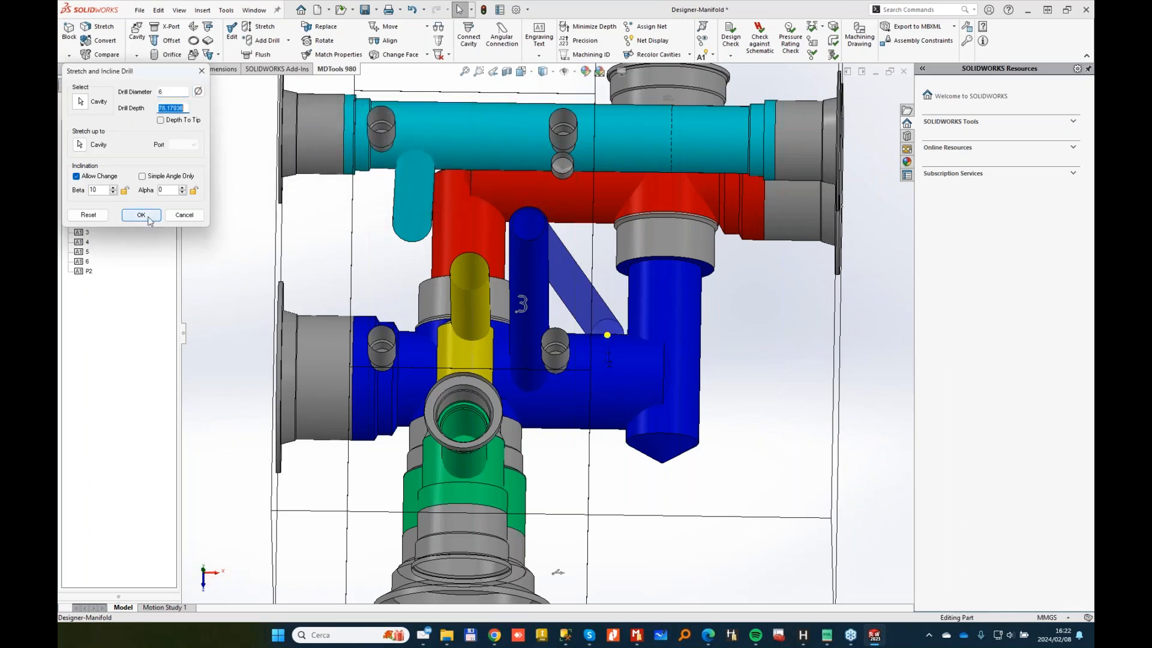
click(141, 214)
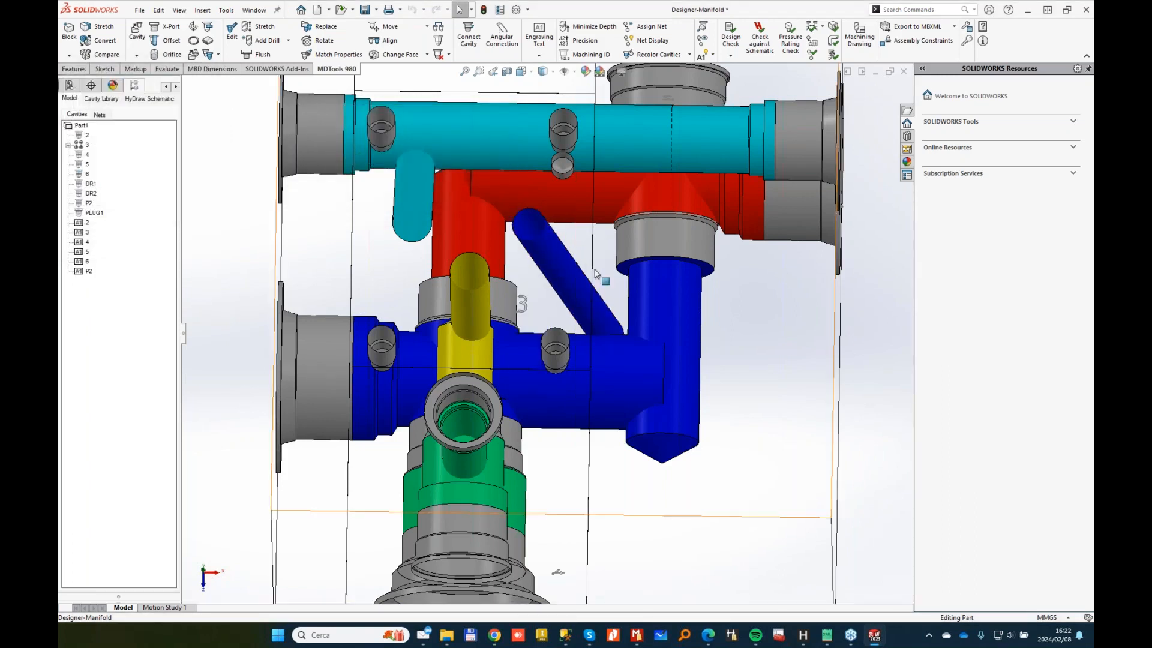
click(339, 54)
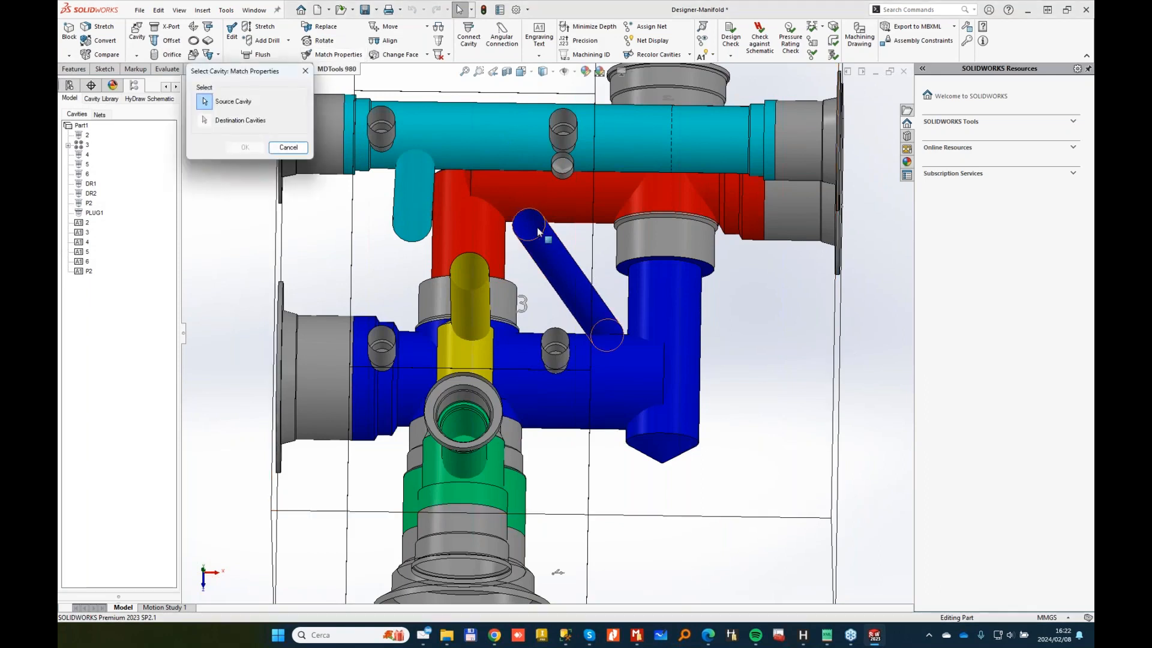
click(469, 285)
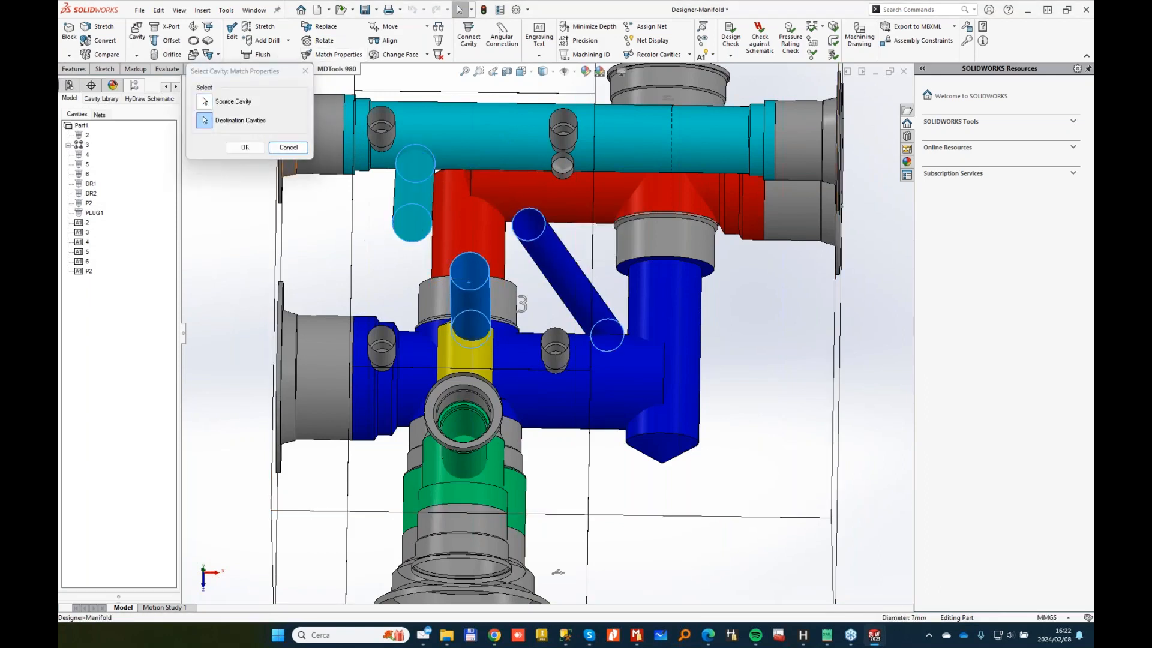
Step: Copy the blue drill's diameter to the cyan and yellow drills, and straighten the cyan drill to Beta 0
click(244, 148)
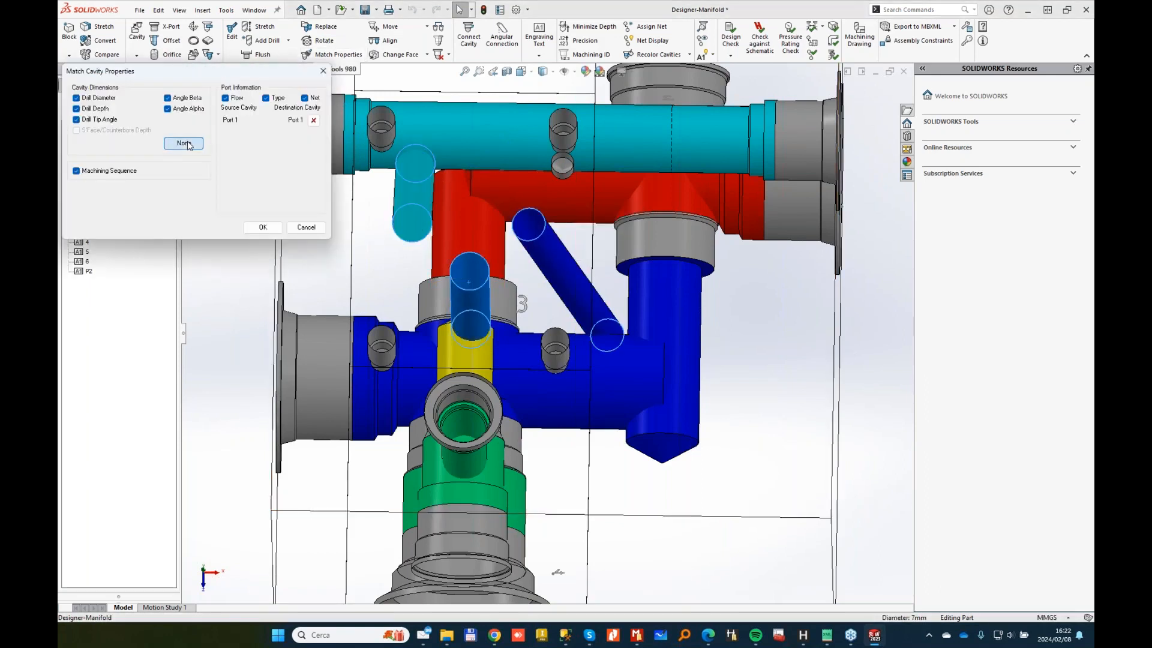
click(263, 227)
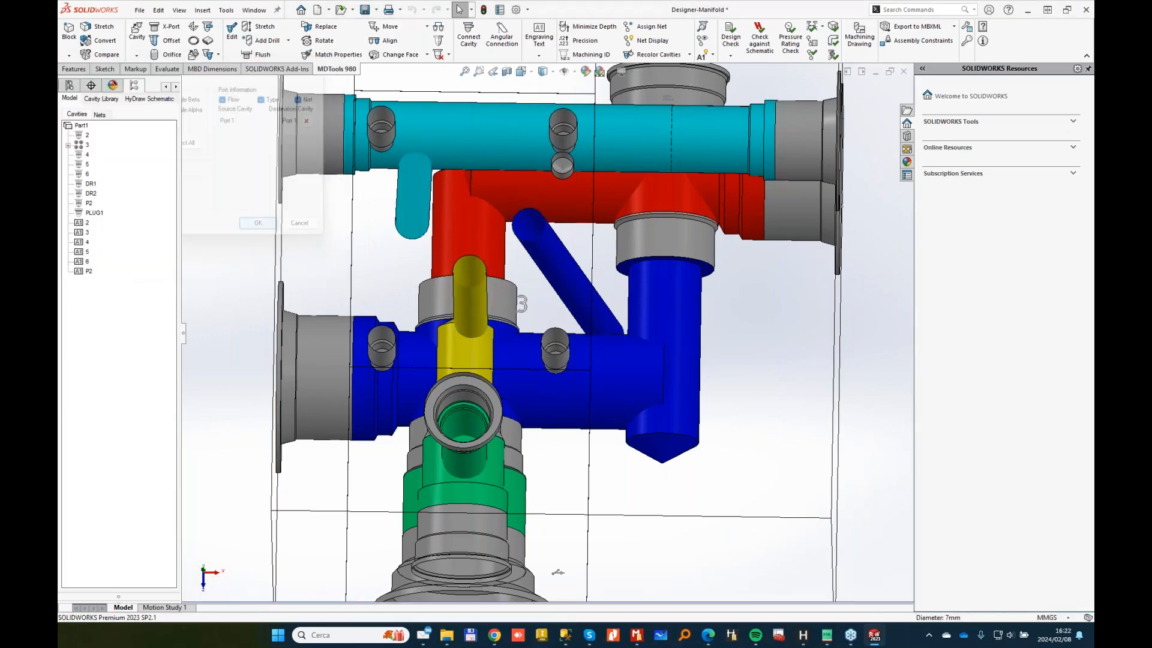
middle_drag(591, 231, 387, 184)
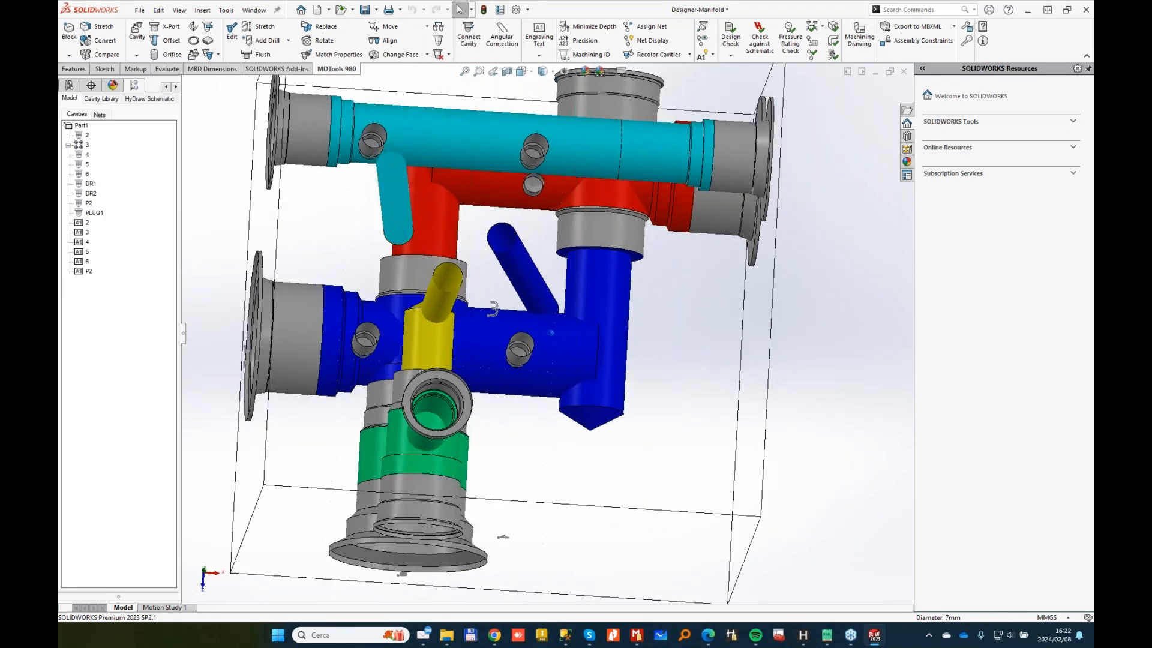
click(257, 27)
click(395, 178)
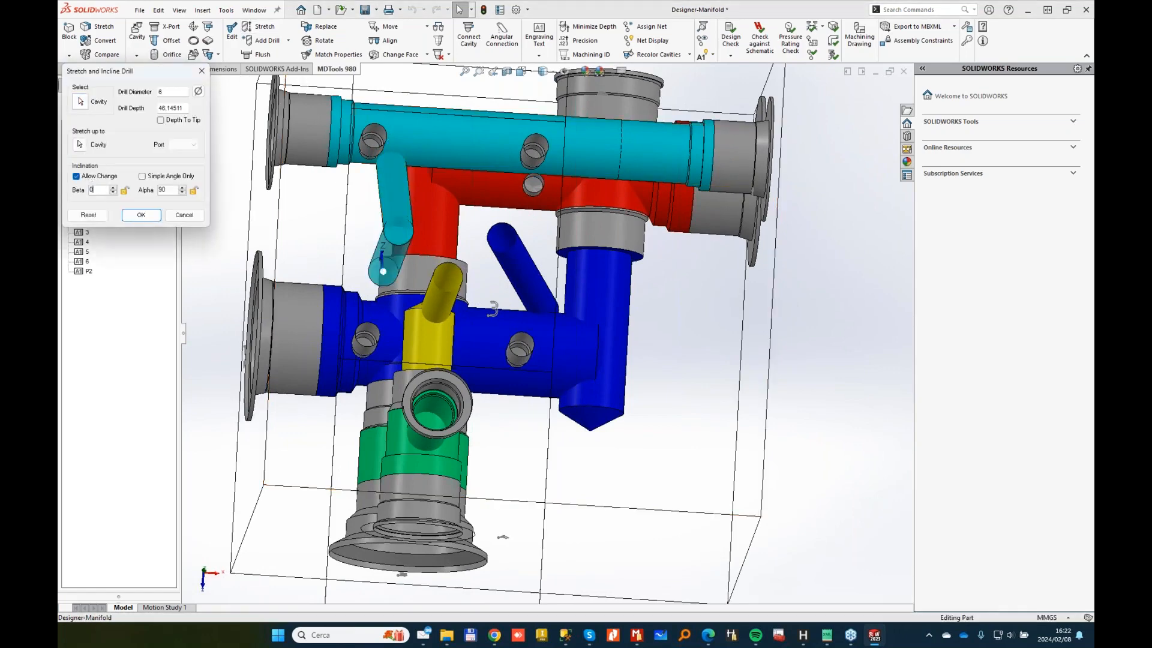
key(Return)
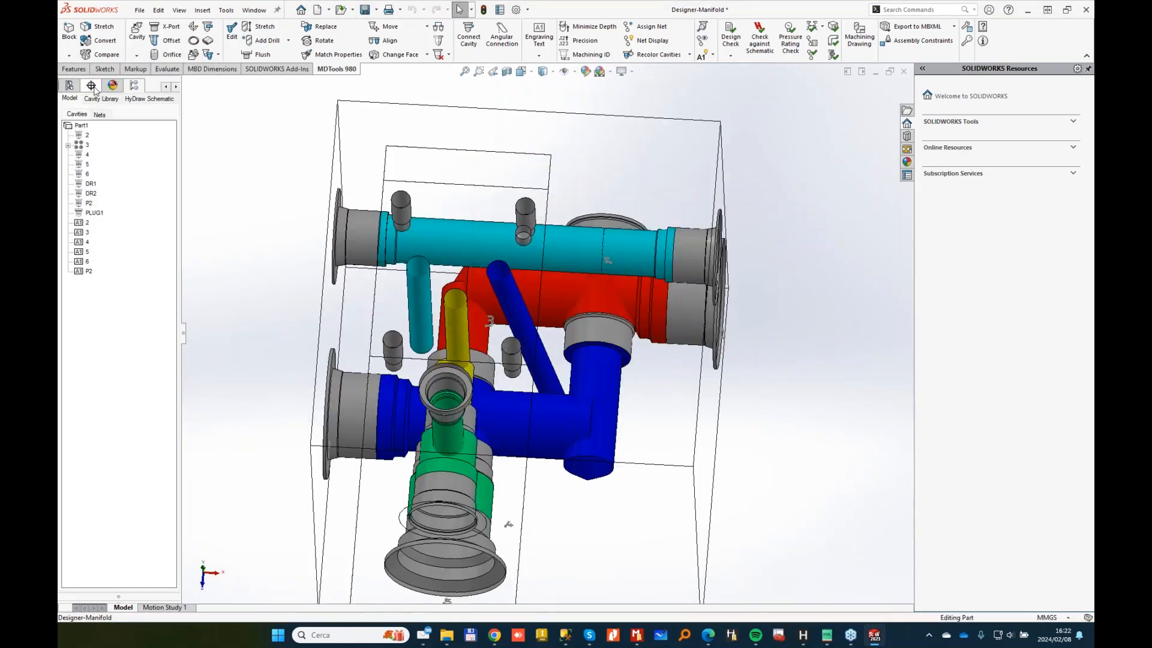
Step: Insert an SP-02 plug from the 0-SAE PLUGS library on a block face at X 24, Y 41
click(92, 87)
click(120, 124)
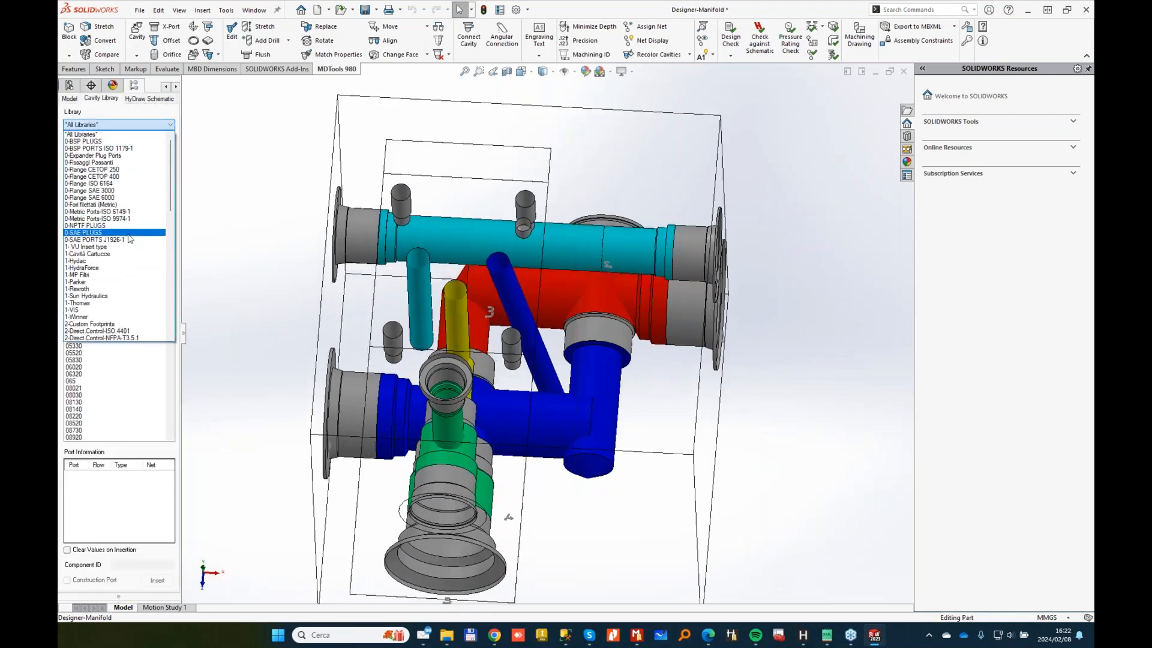
click(89, 232)
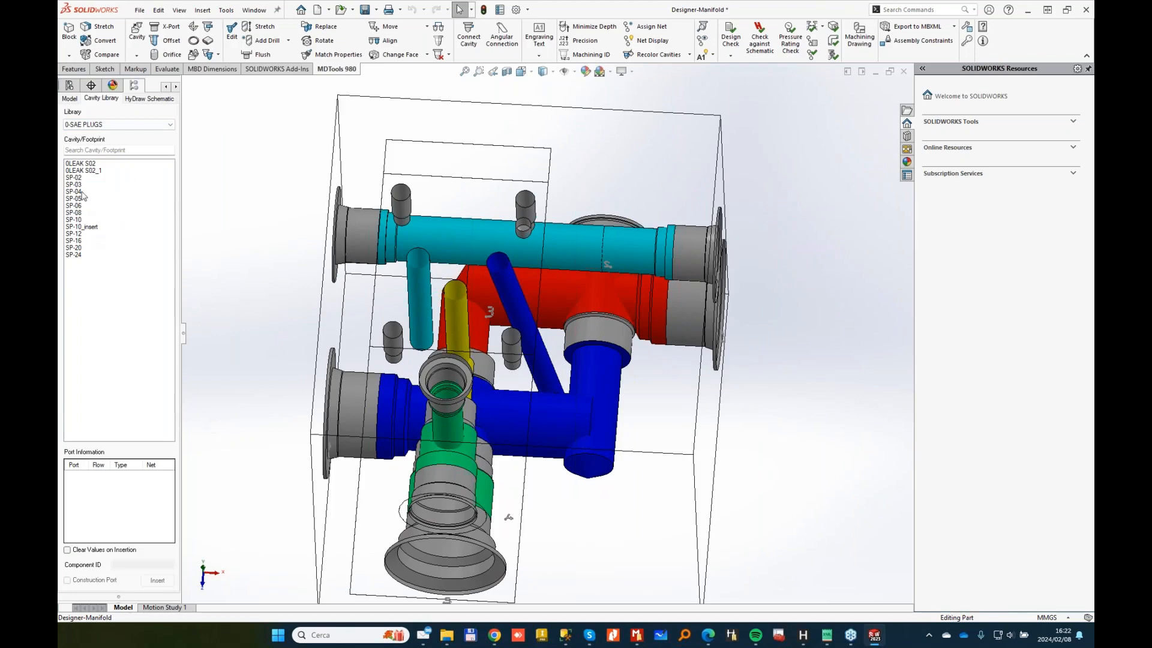
middle_drag(446, 255, 612, 195)
click(612, 195)
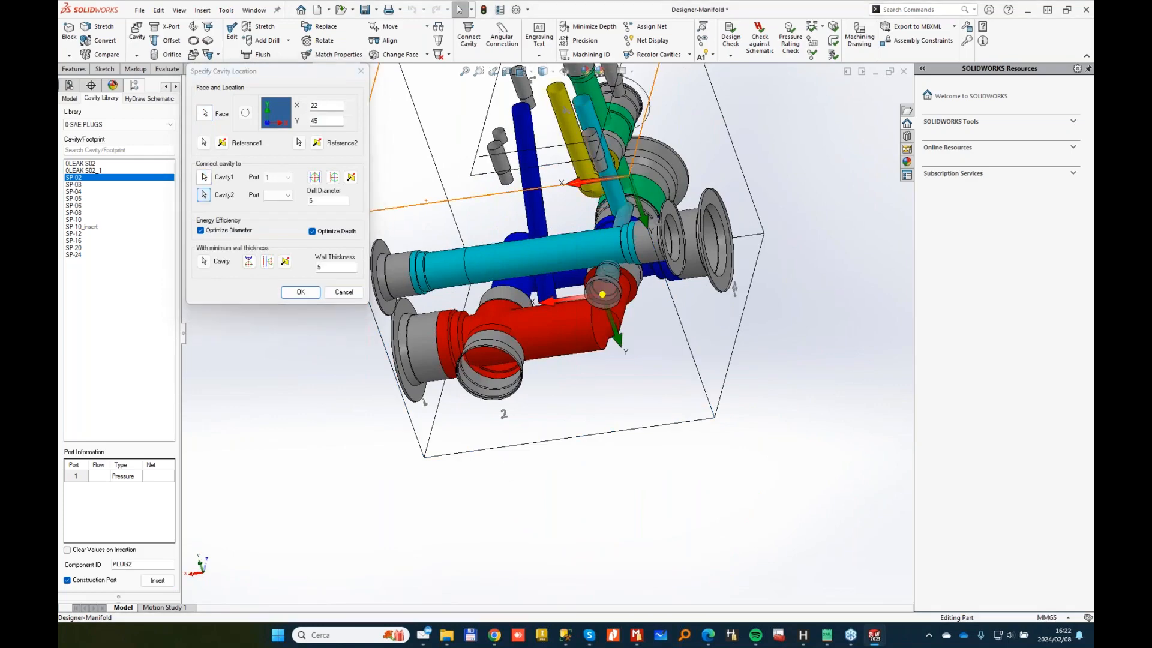
click(593, 283)
click(299, 291)
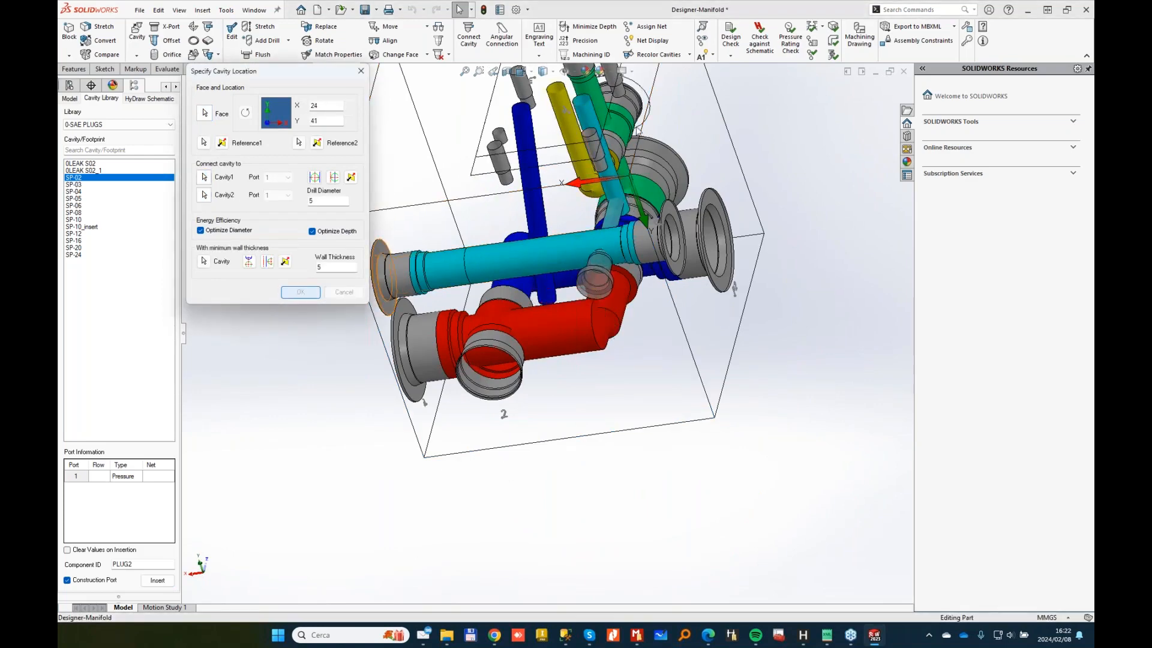
middle_drag(429, 381, 551, 326)
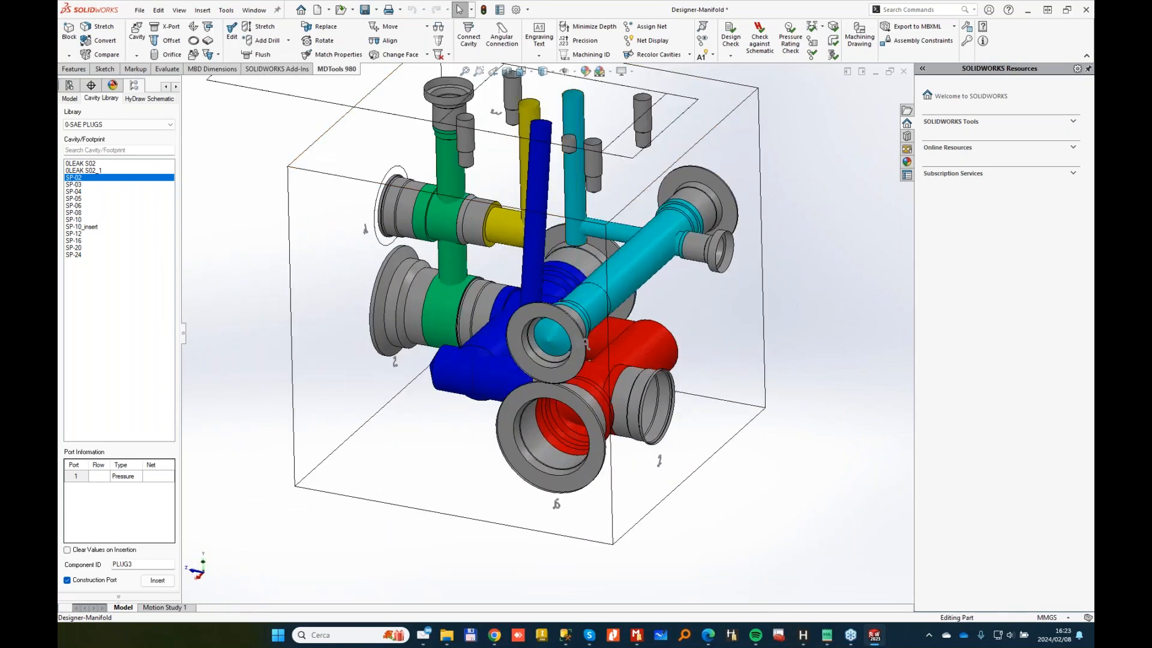
Step: Run Check Bend and update drill depths: 2-1 to 57, 3-T to 41, DR1 to 16
click(833, 42)
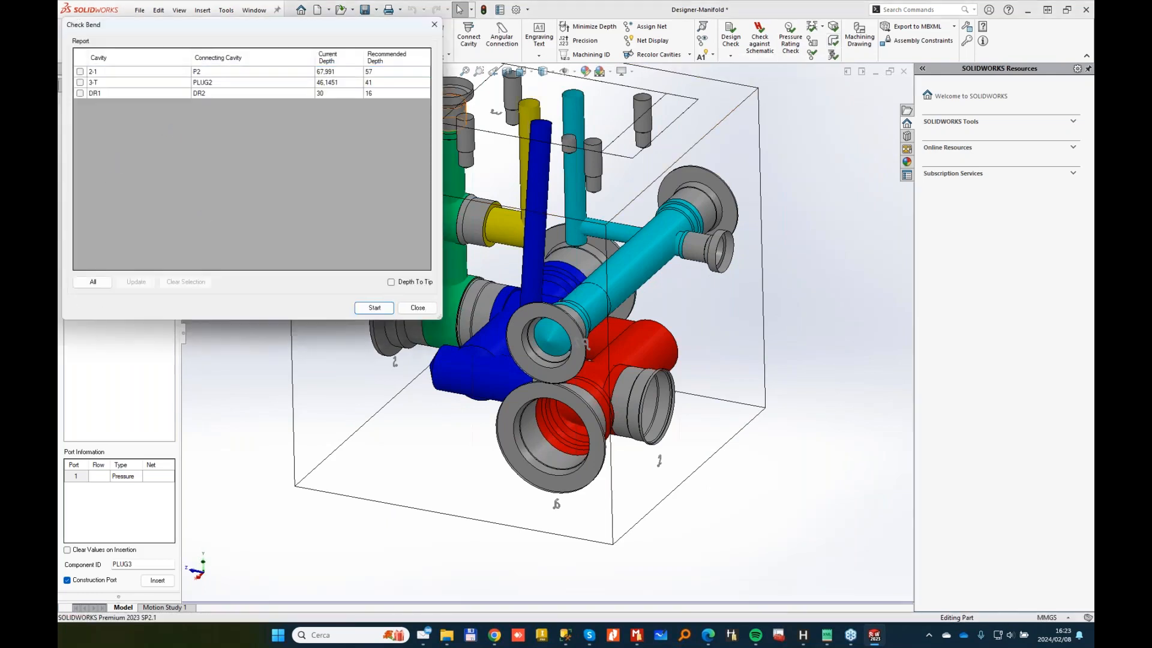
click(133, 283)
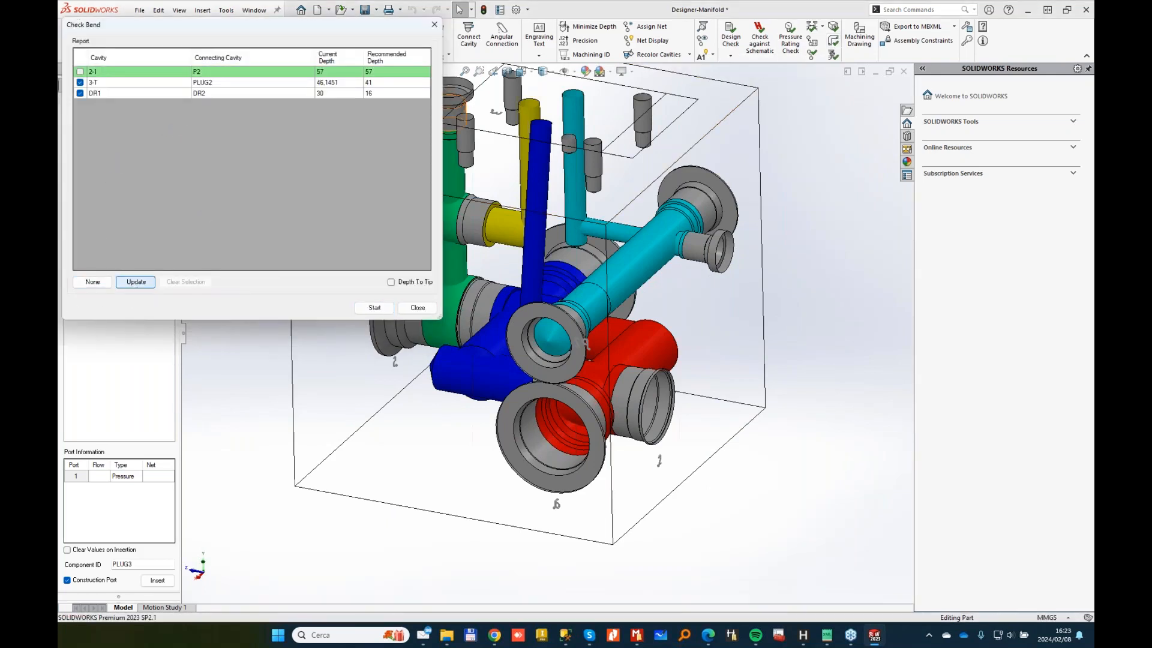
click(417, 308)
middle_drag(417, 308, 629, 307)
scroll(464, 285, down, 2)
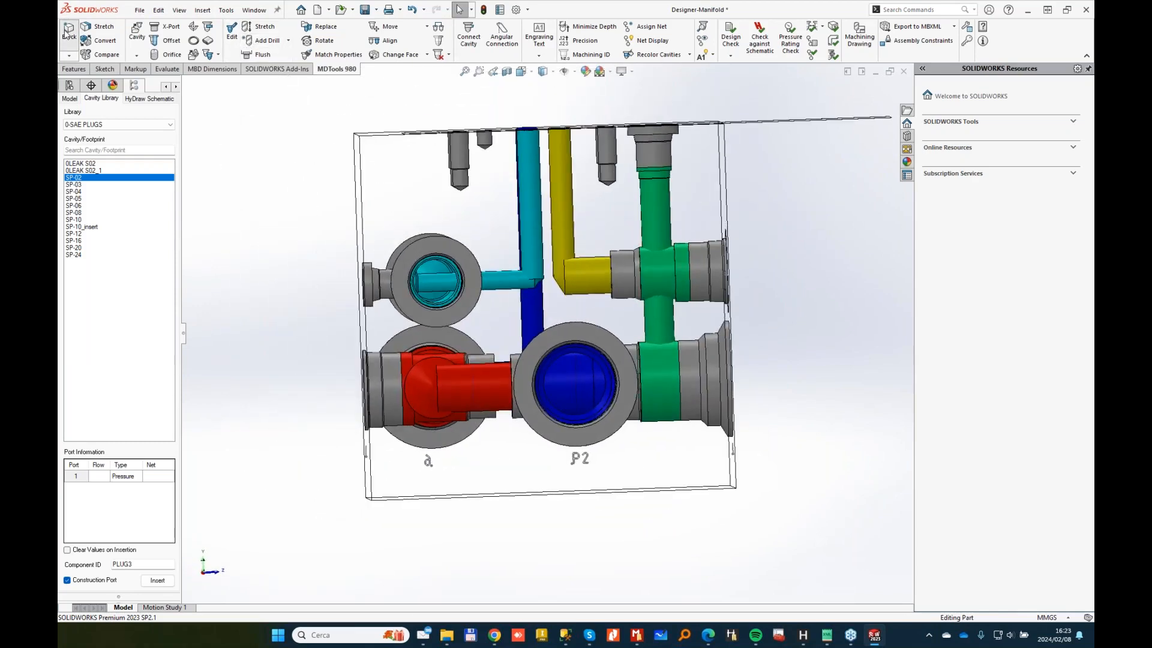
Step: Cut the block height with Resize Block so the raw stock becomes 100 × 100 × 90
click(67, 33)
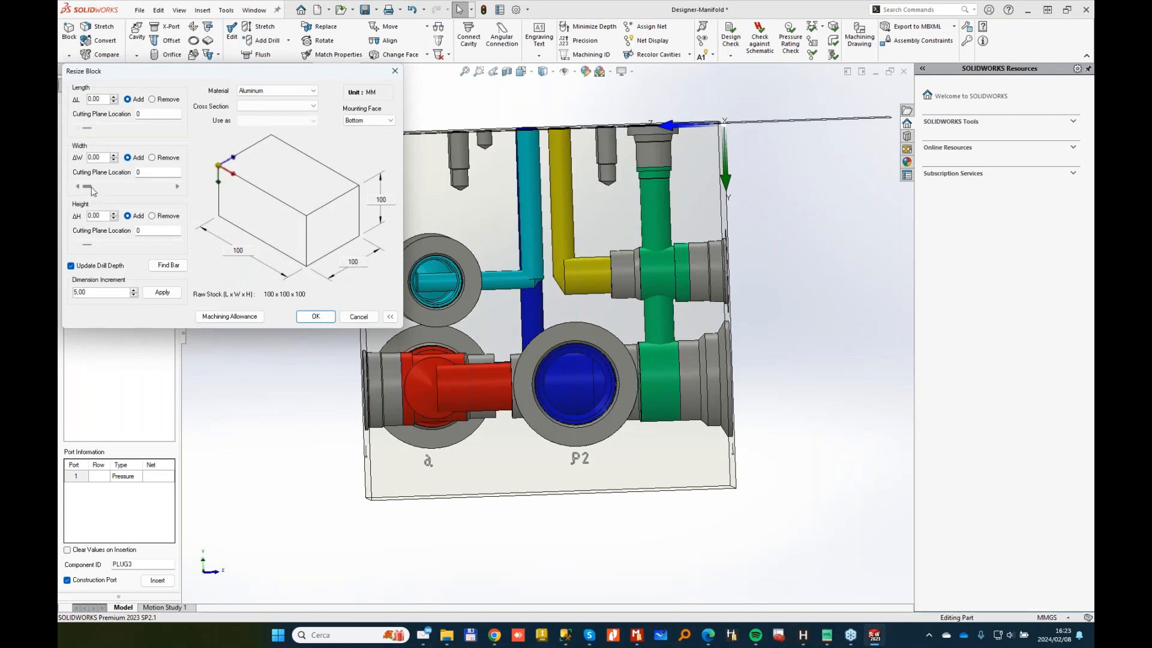
drag(87, 245, 103, 245)
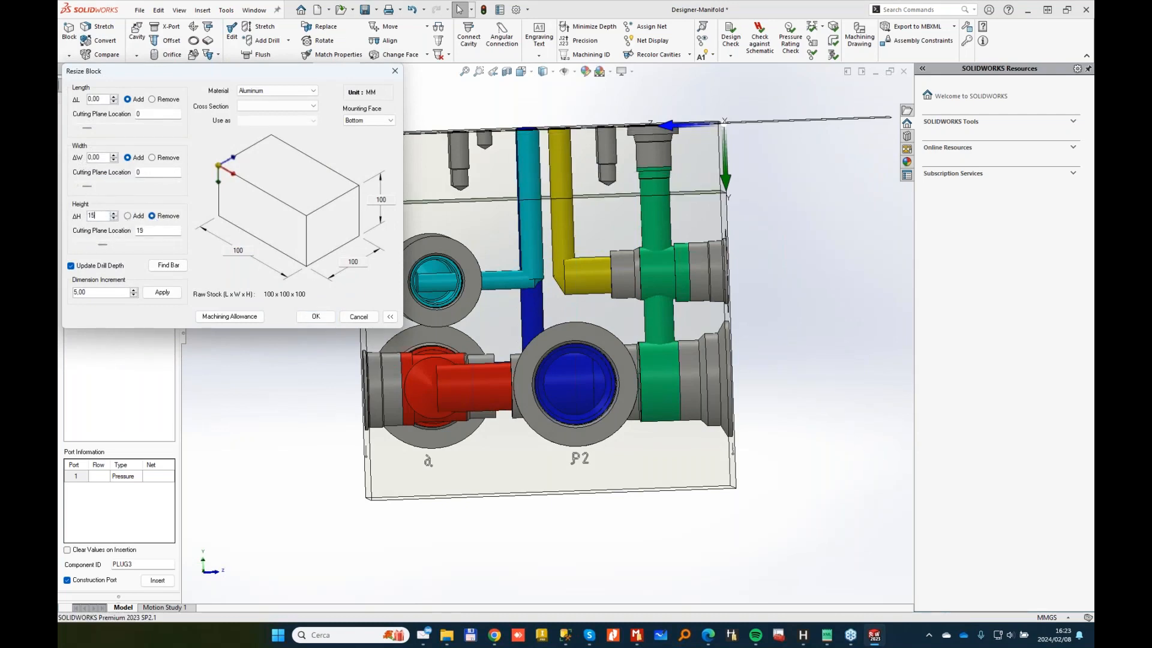
key(Tab)
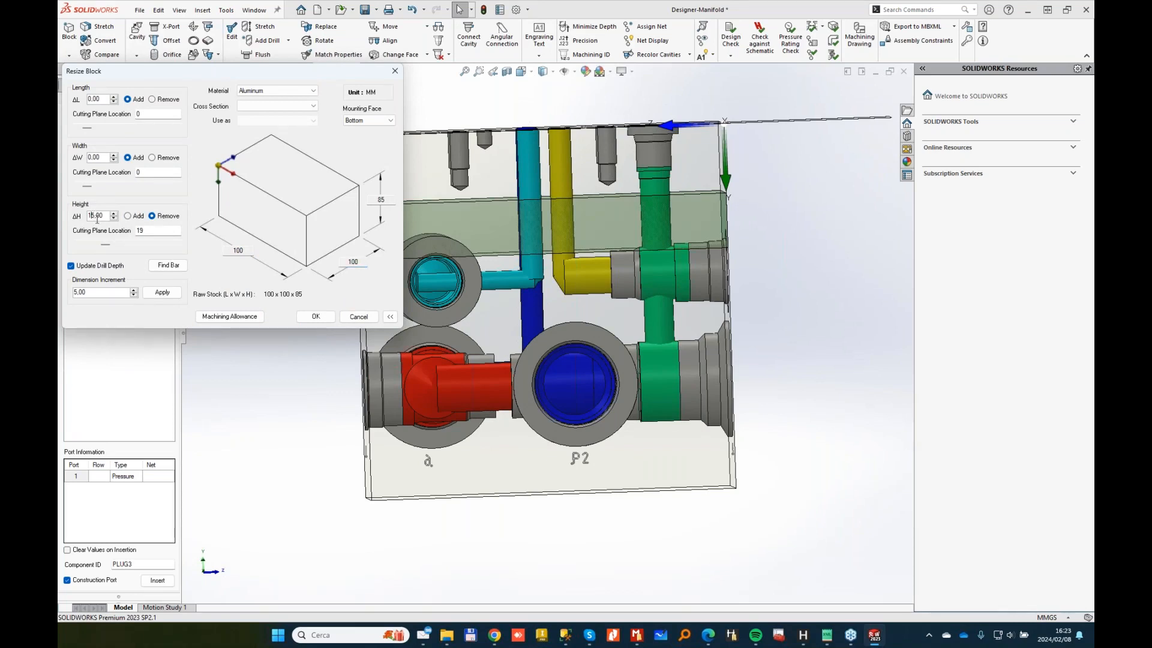
key(Return)
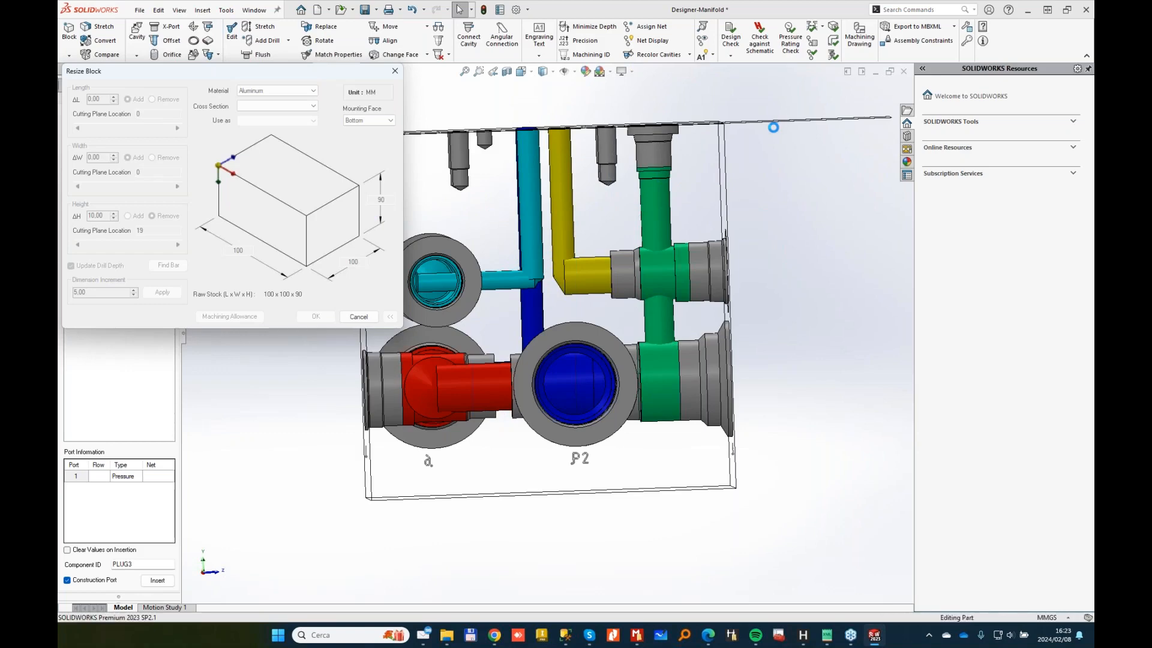
key(Delete)
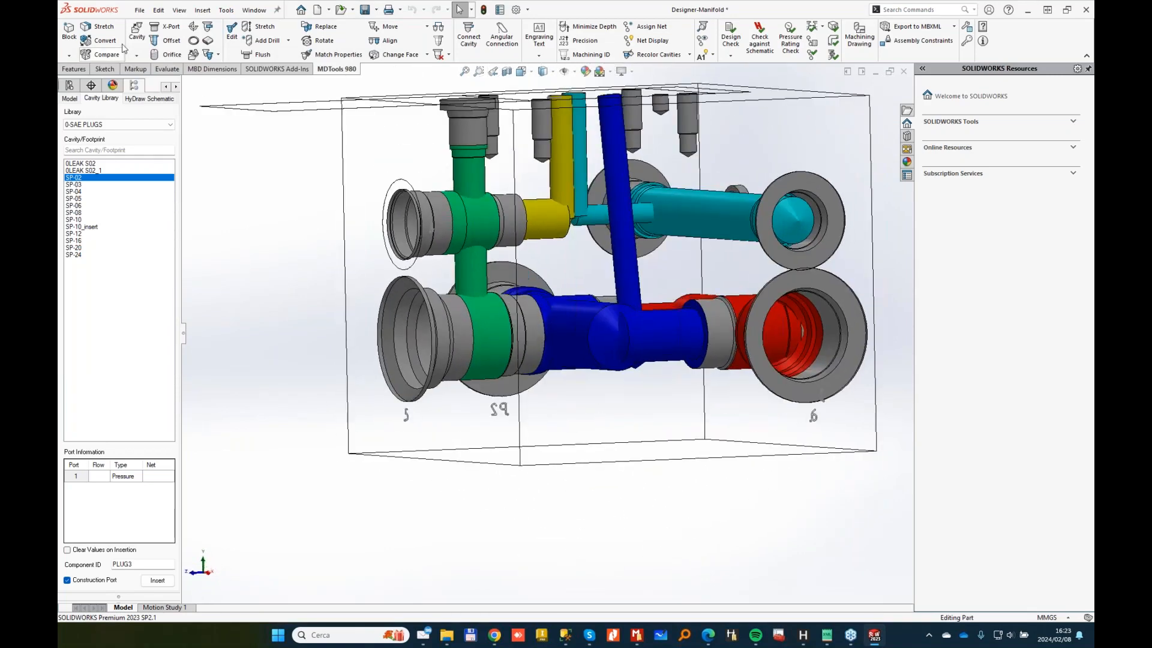
Step: Insert two M6 mounting holes from the 0-Fori filettati (Metric) library on the bottom face, 8 mm from edges
click(194, 27)
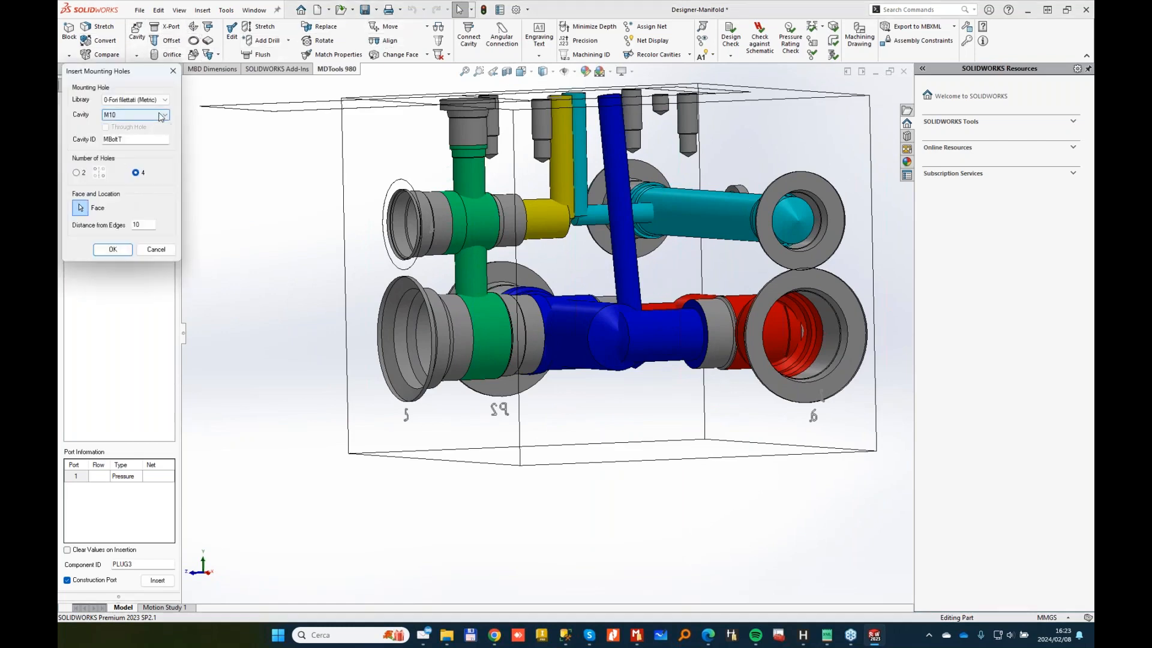
click(161, 116)
click(116, 238)
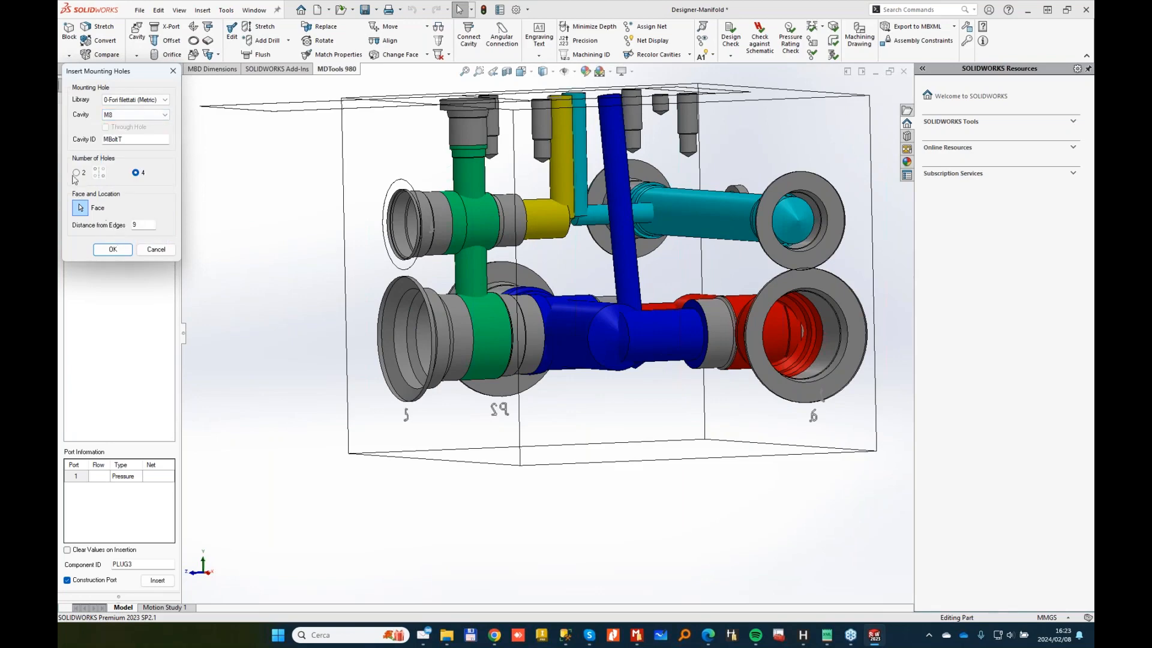
middle_drag(590, 408, 635, 477)
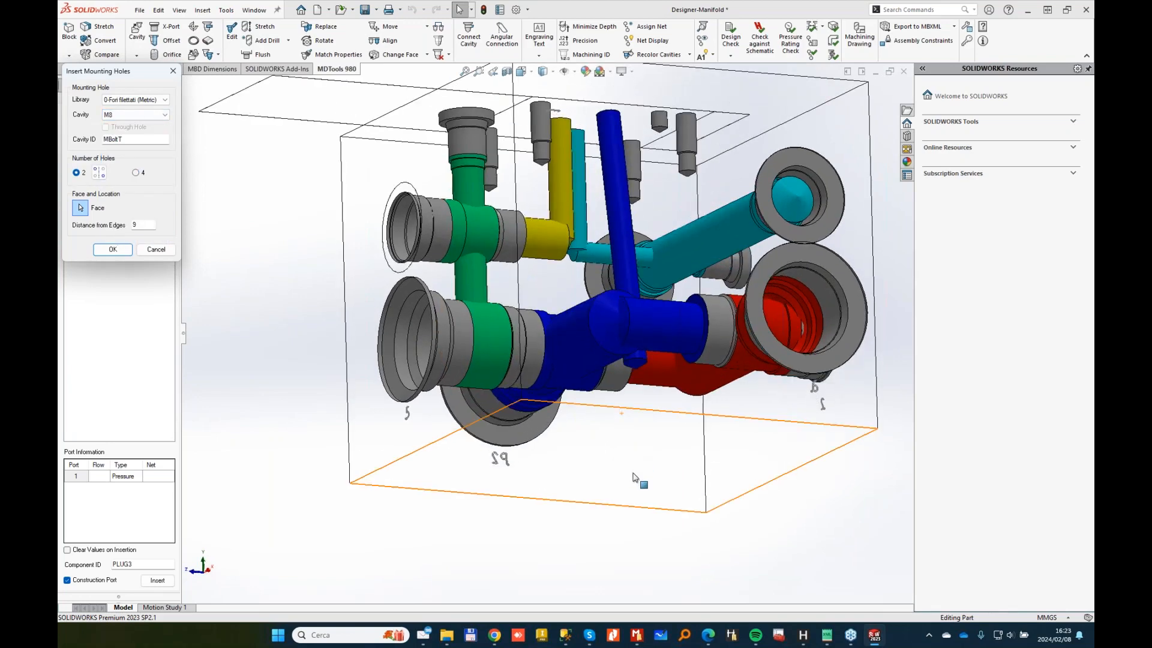
click(635, 477)
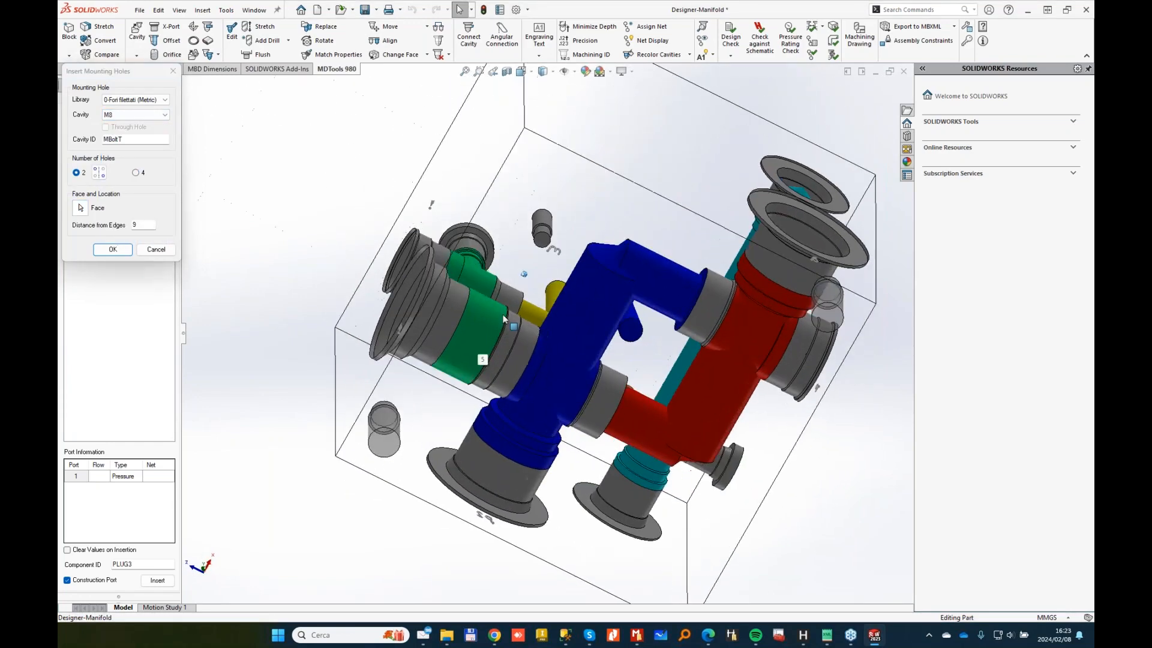
click(157, 114)
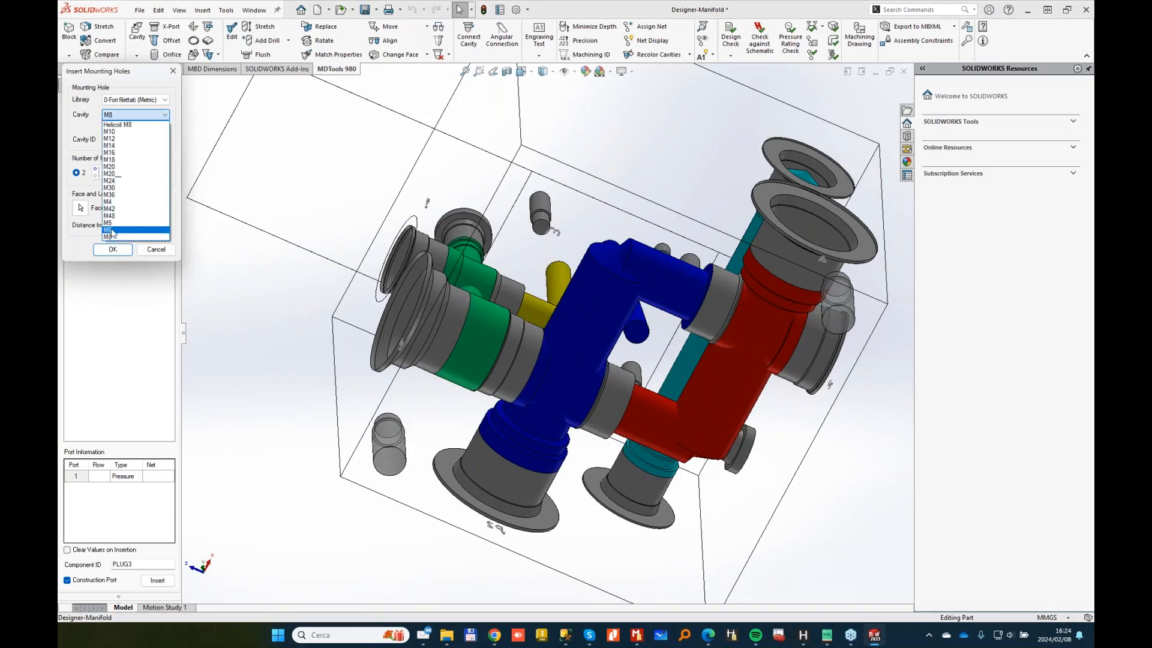
click(112, 230)
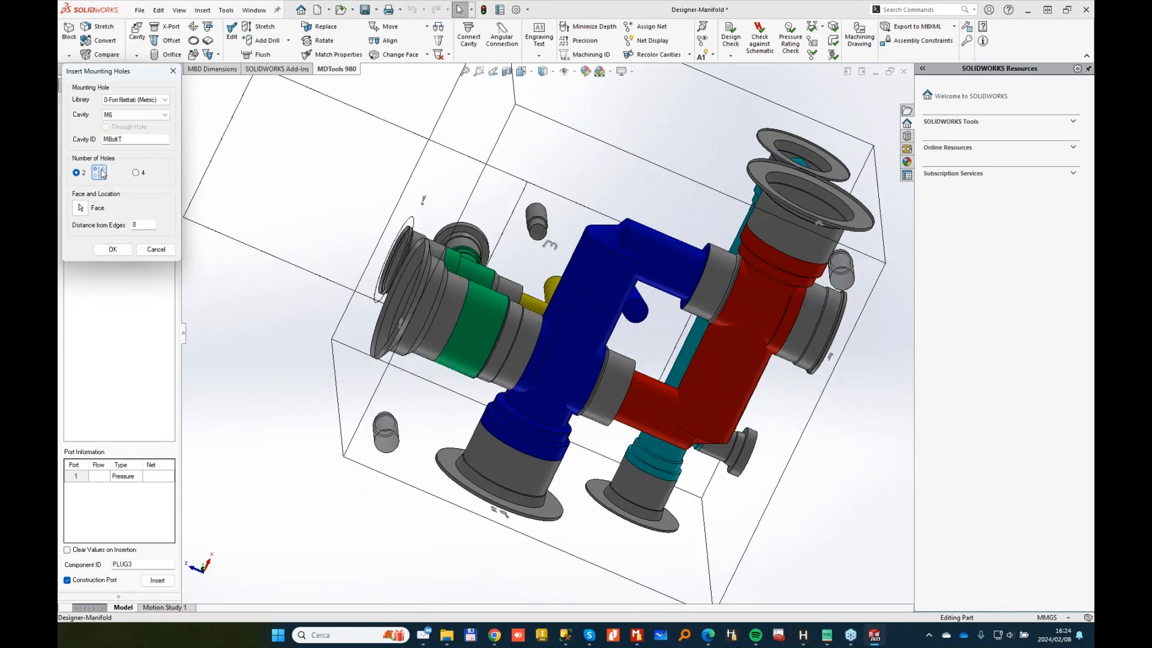
click(112, 249)
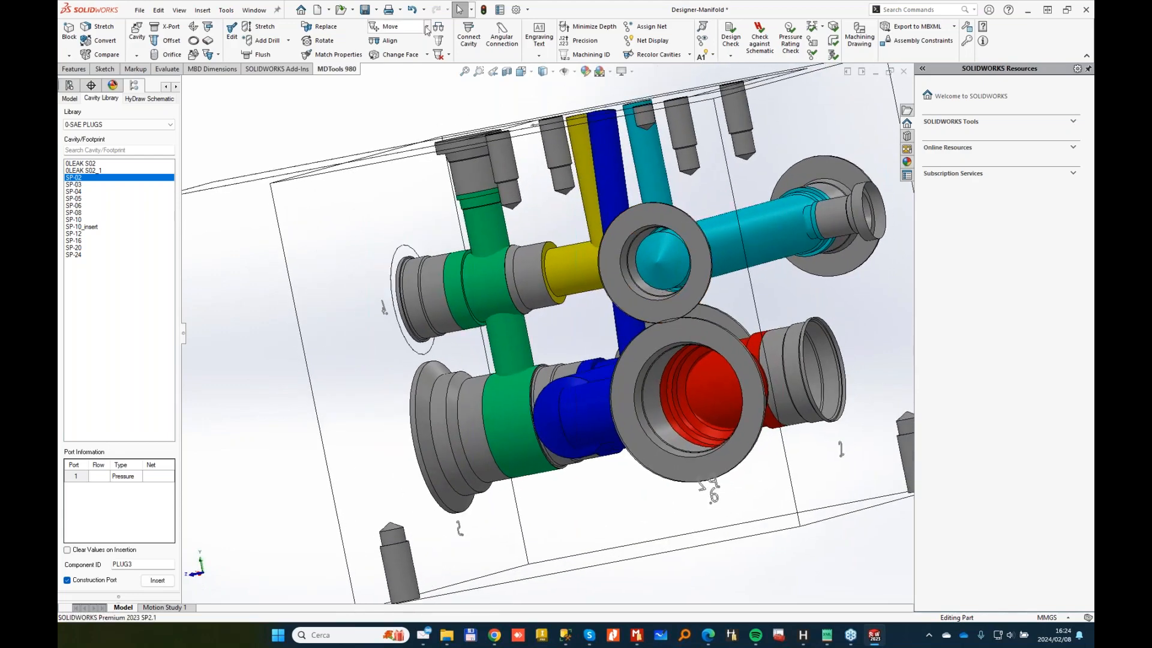
Step: Shift both cyan cavities by ΔY -5 and ΔZ 0 with Move Multiple, then cancel Align Cavities
click(405, 53)
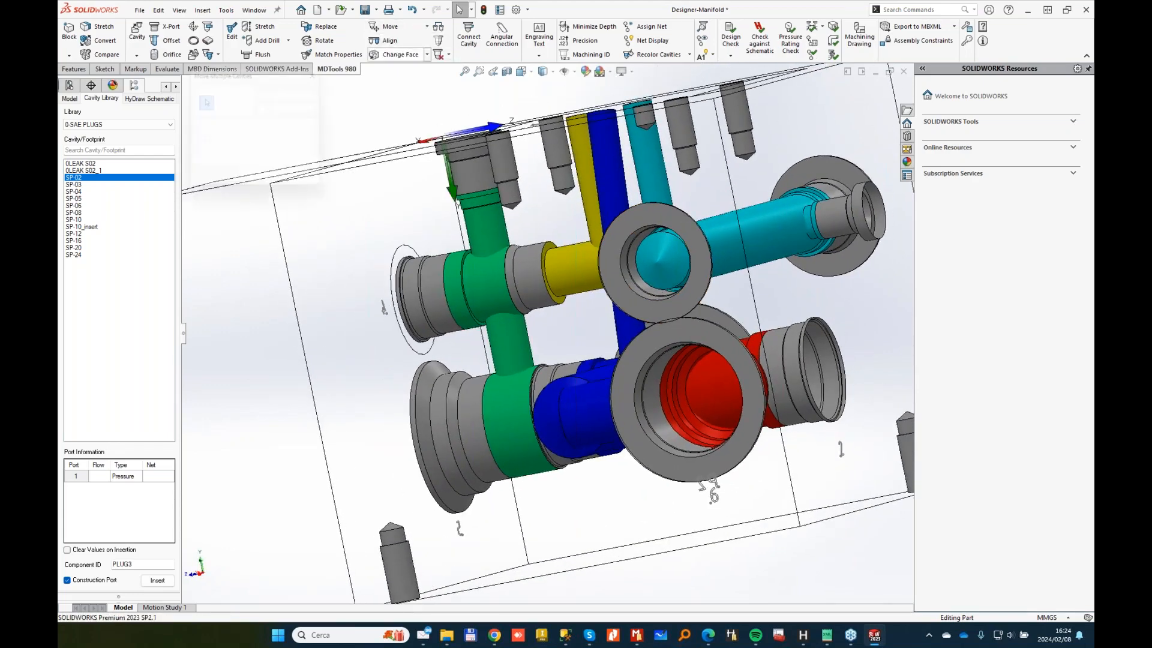
click(225, 150)
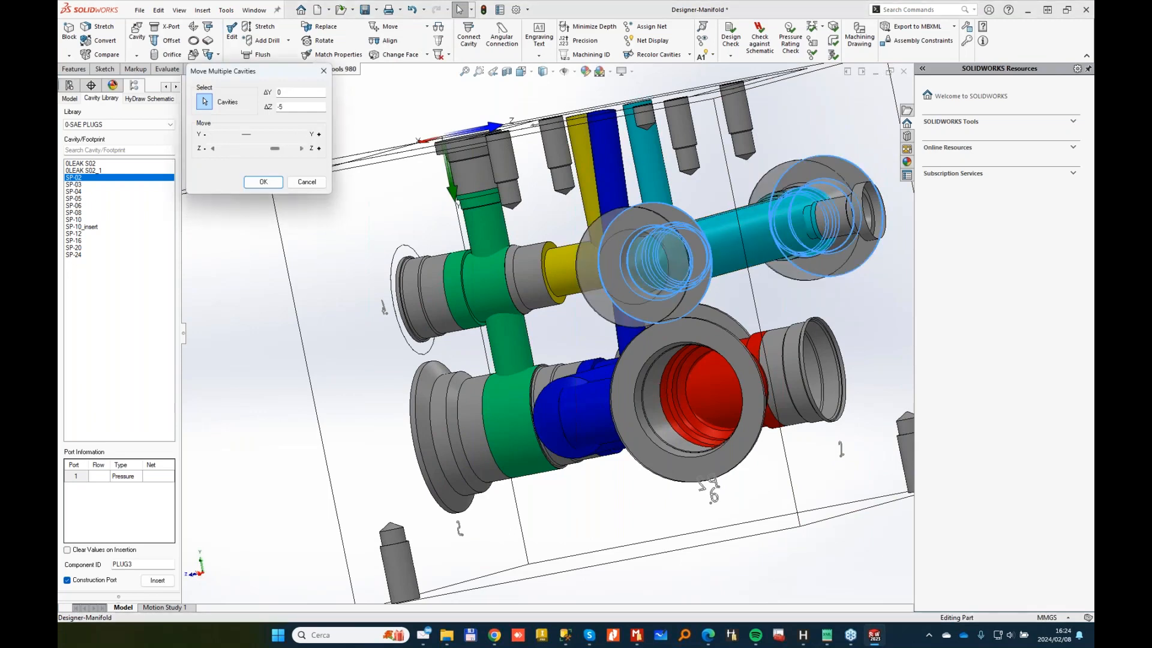
click(226, 135)
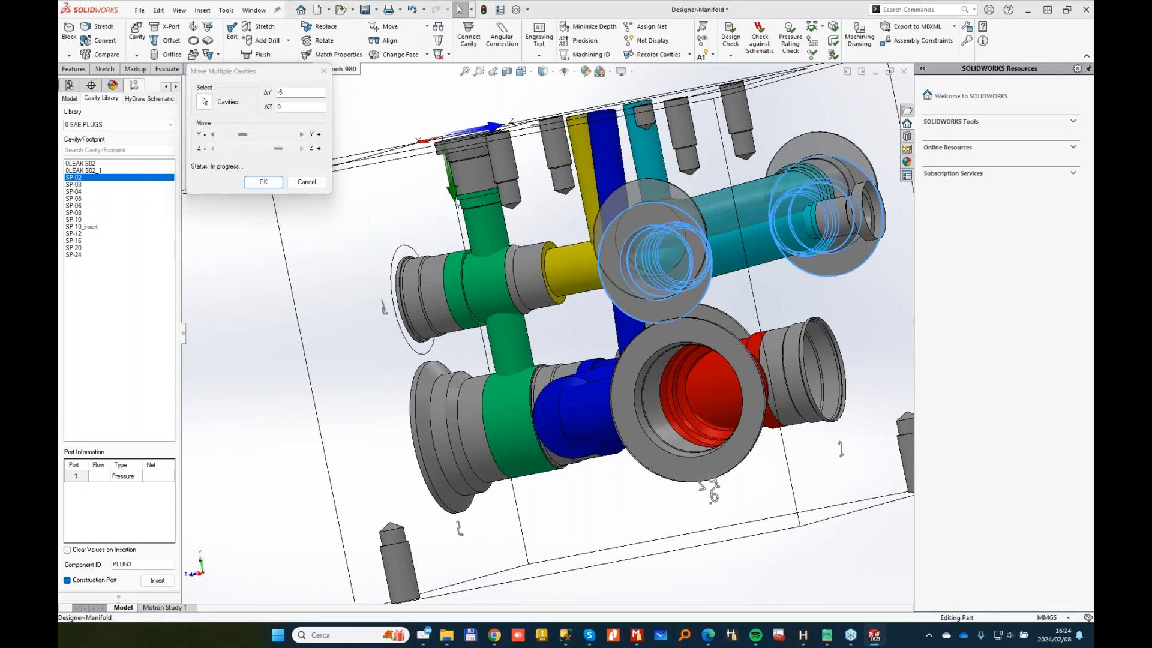
click(263, 182)
click(390, 40)
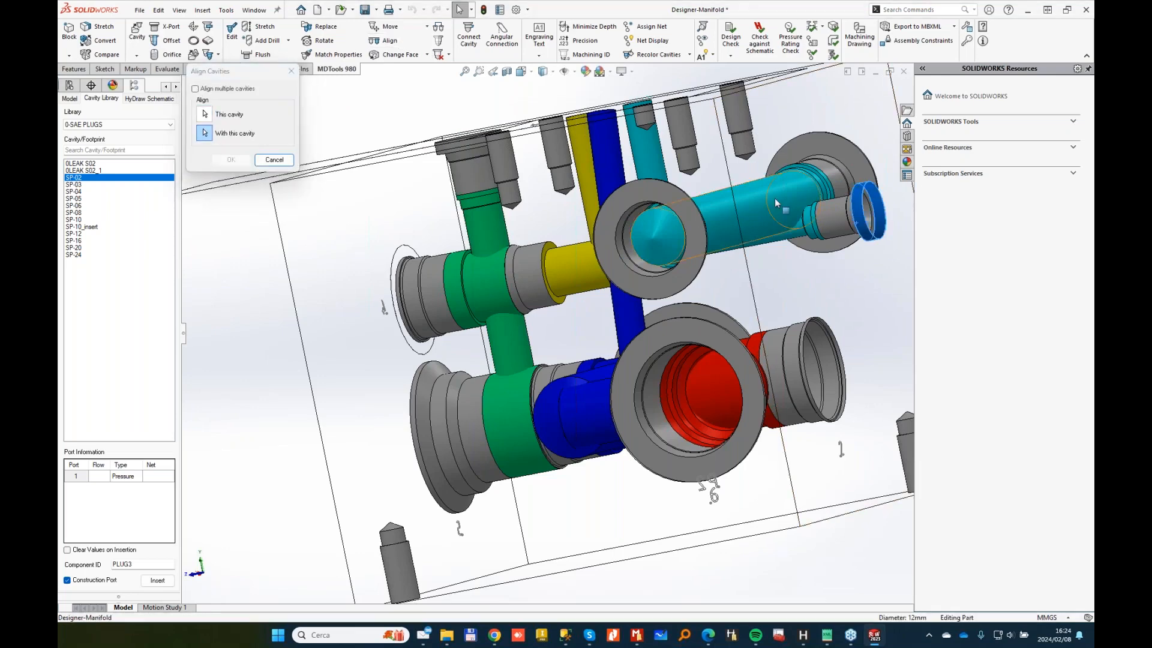
click(274, 160)
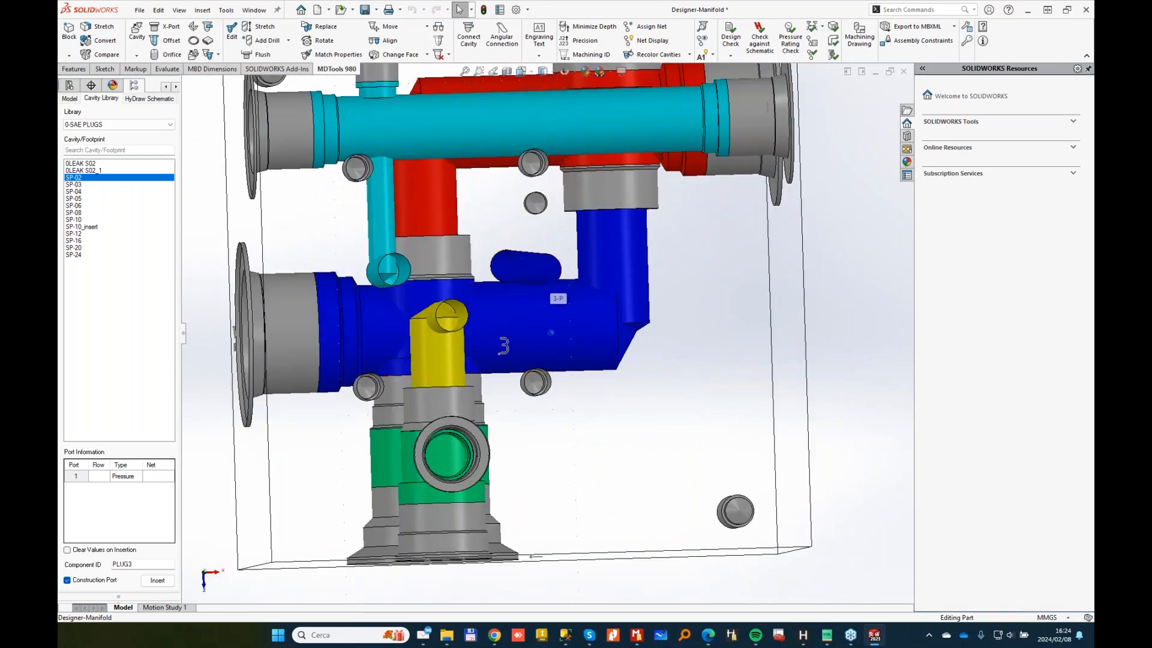
Step: Run Check Connections and review the dead-area-to-working-area warnings for cavities 6 and P2
click(813, 45)
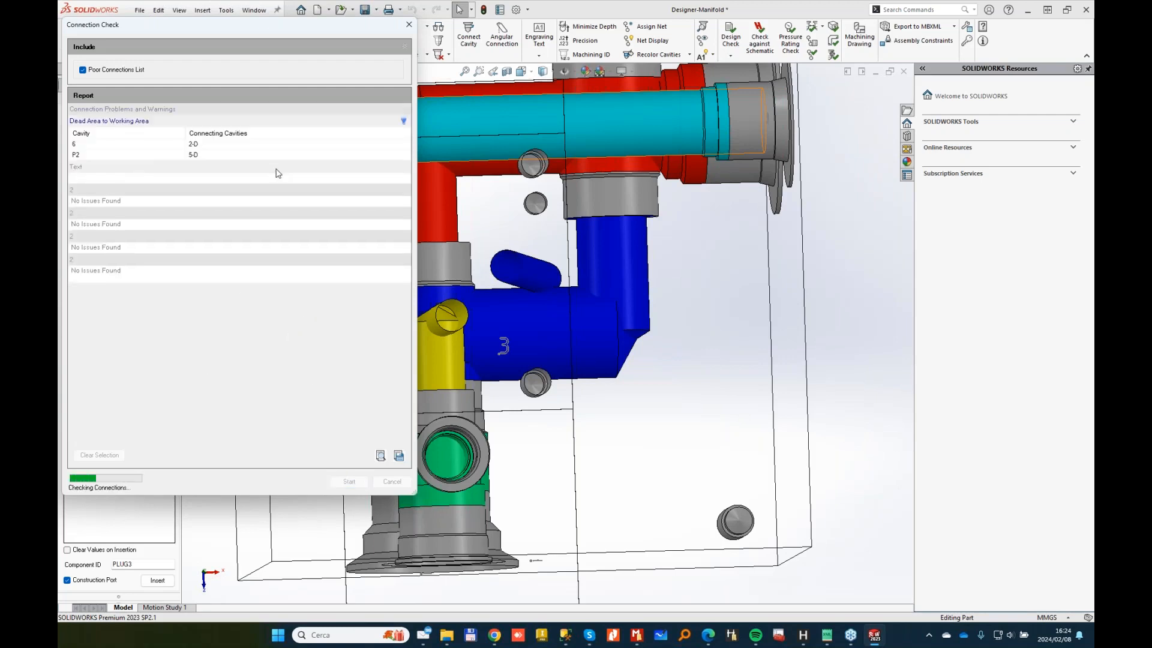
click(188, 145)
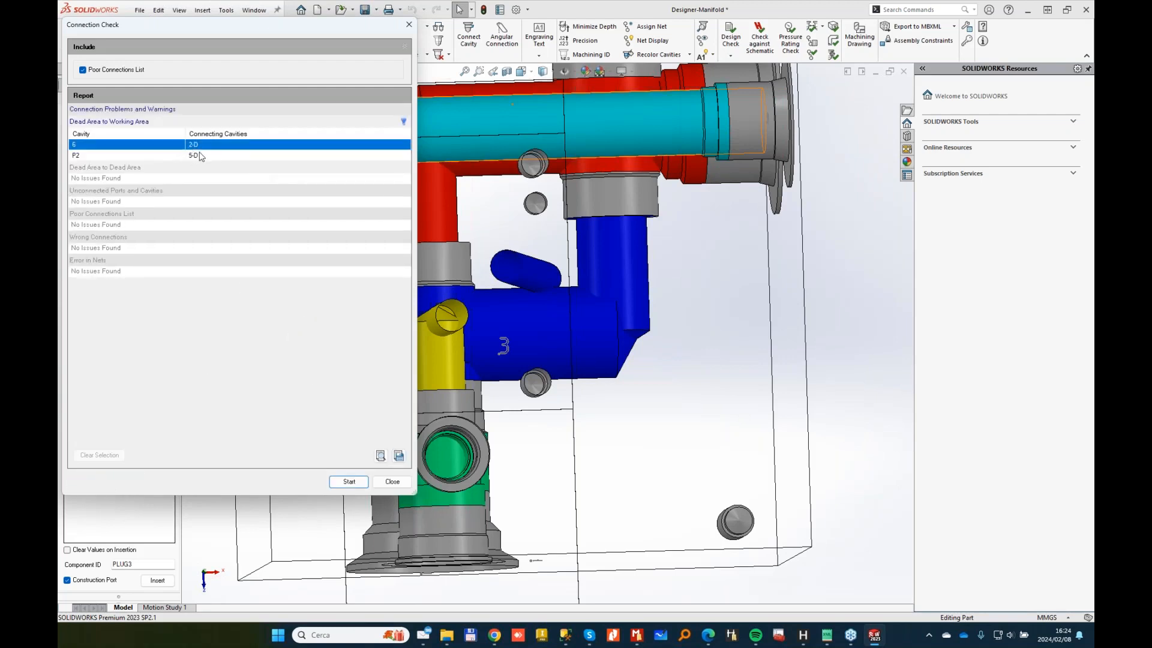
click(200, 156)
middle_drag(559, 290, 699, 217)
scroll(700, 217, up, 5)
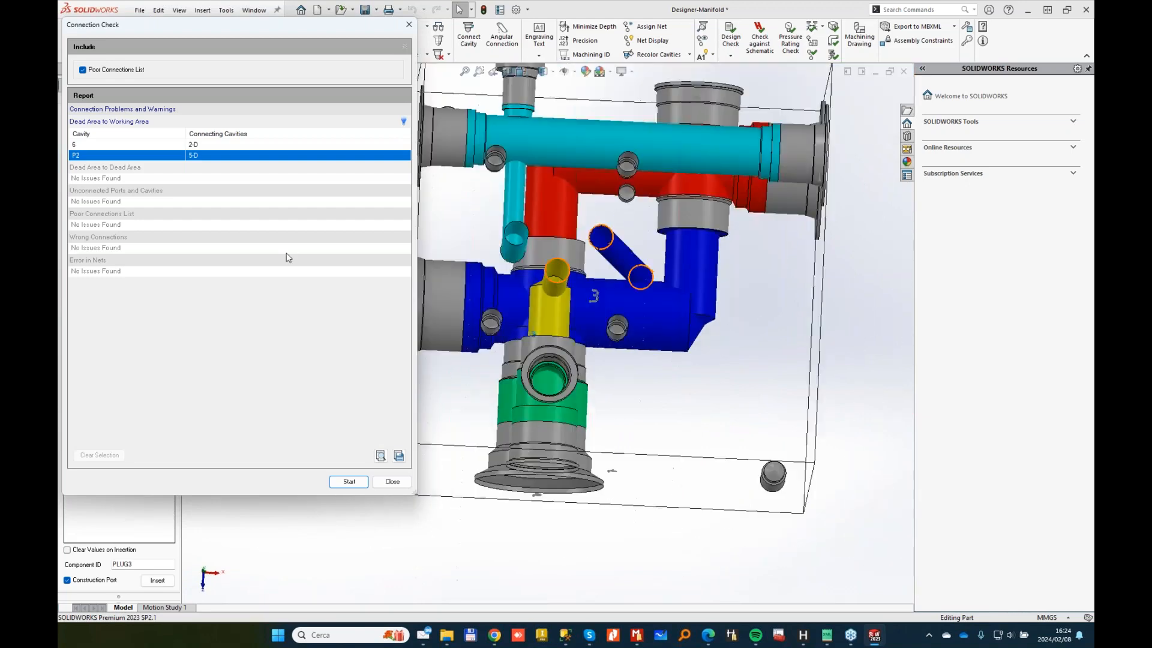
click(397, 481)
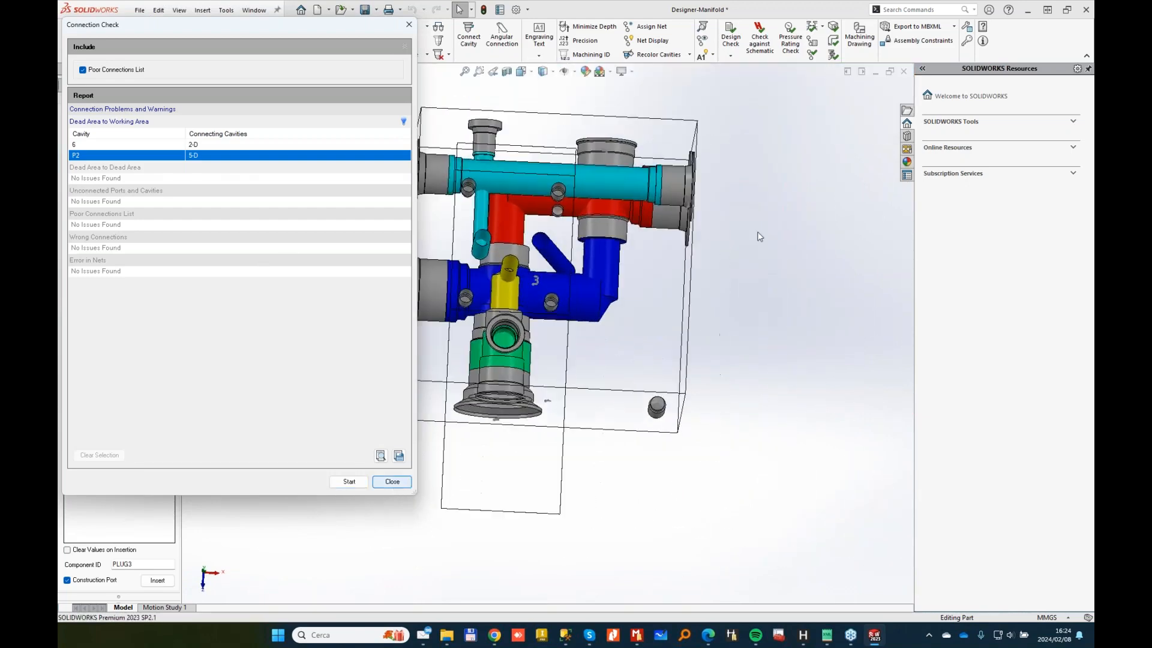
click(384, 40)
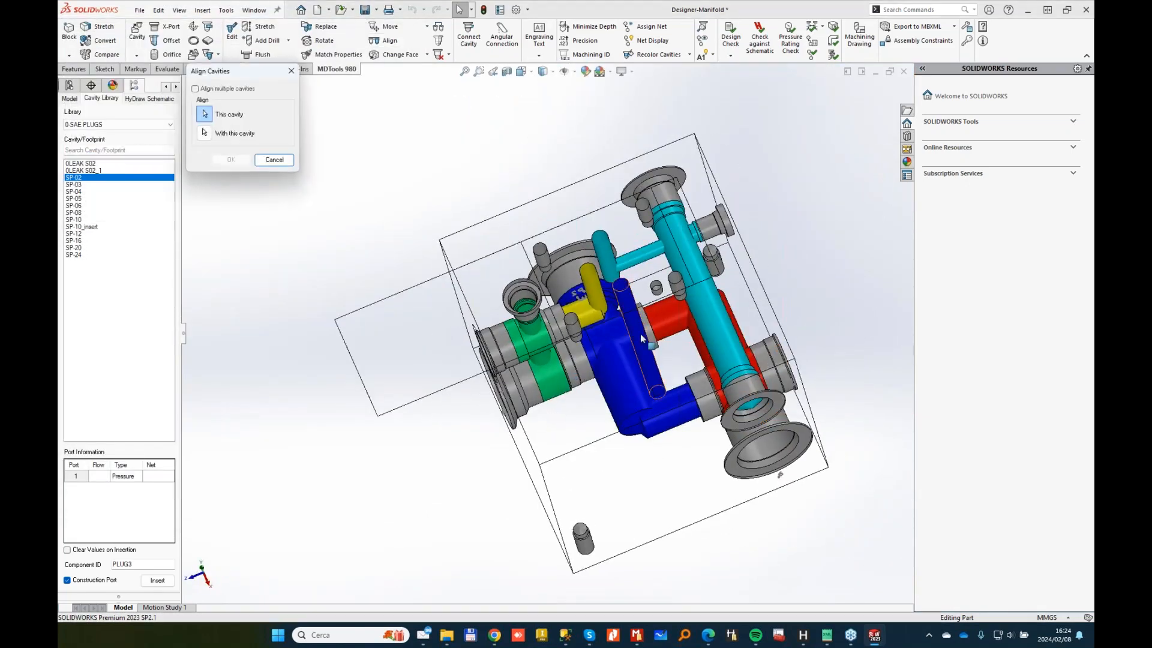
Step: Align the cavity with the blue cavity and move the small cyan cavity to Y 46
click(624, 375)
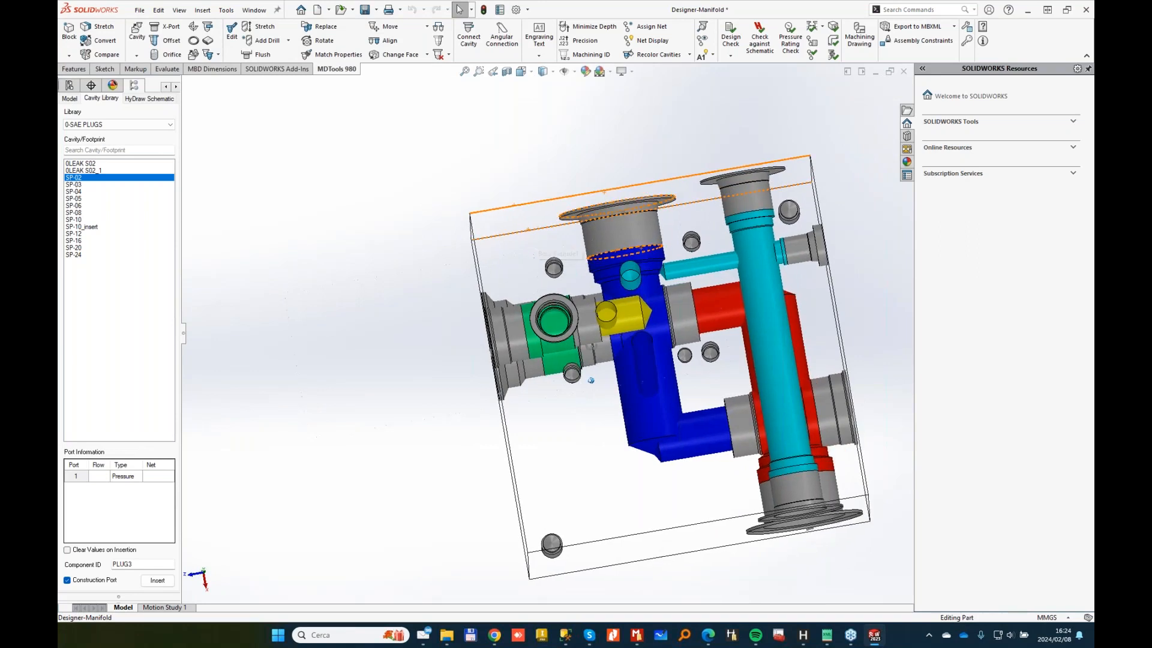
click(393, 31)
click(631, 277)
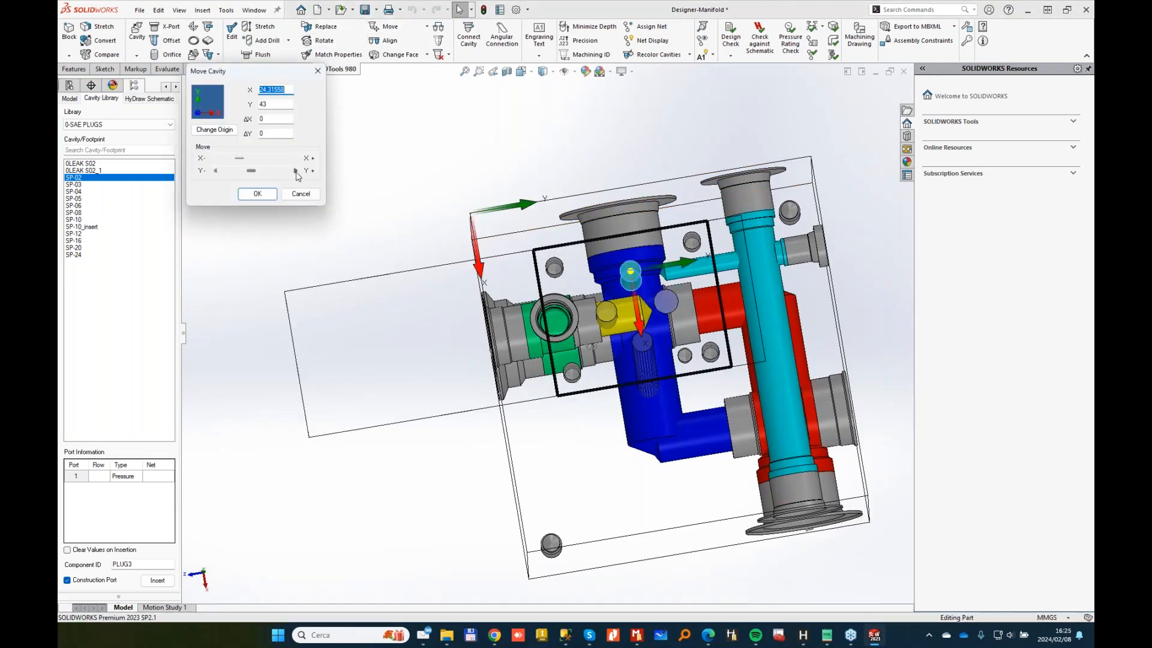
click(295, 171)
click(295, 171)
click(295, 171)
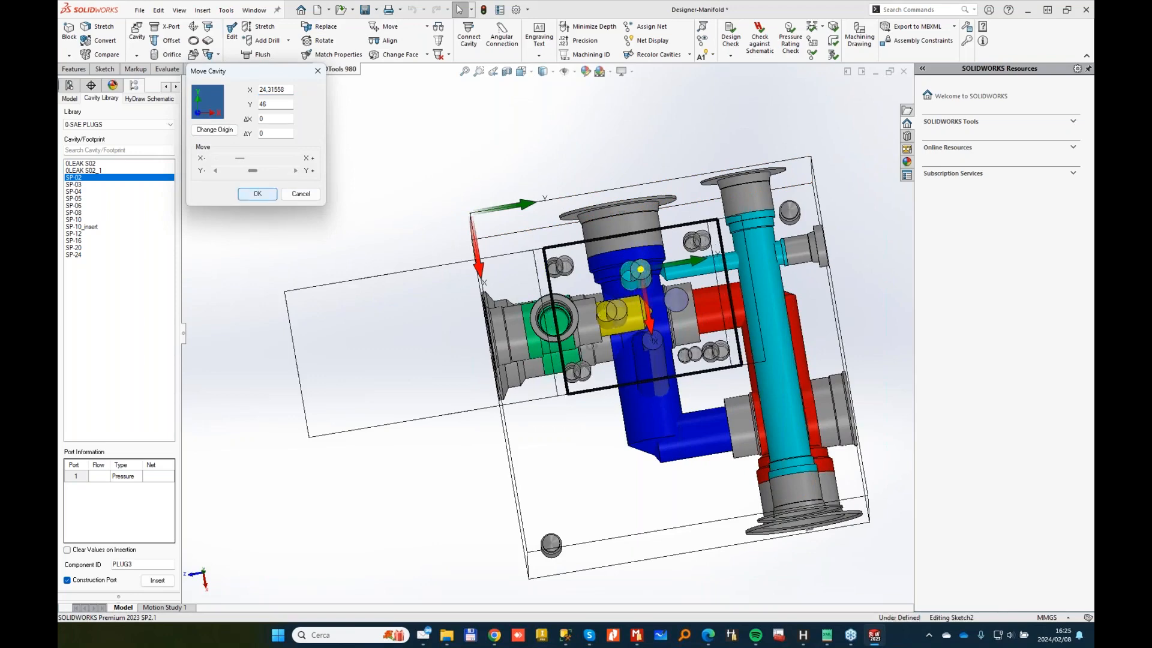
click(257, 193)
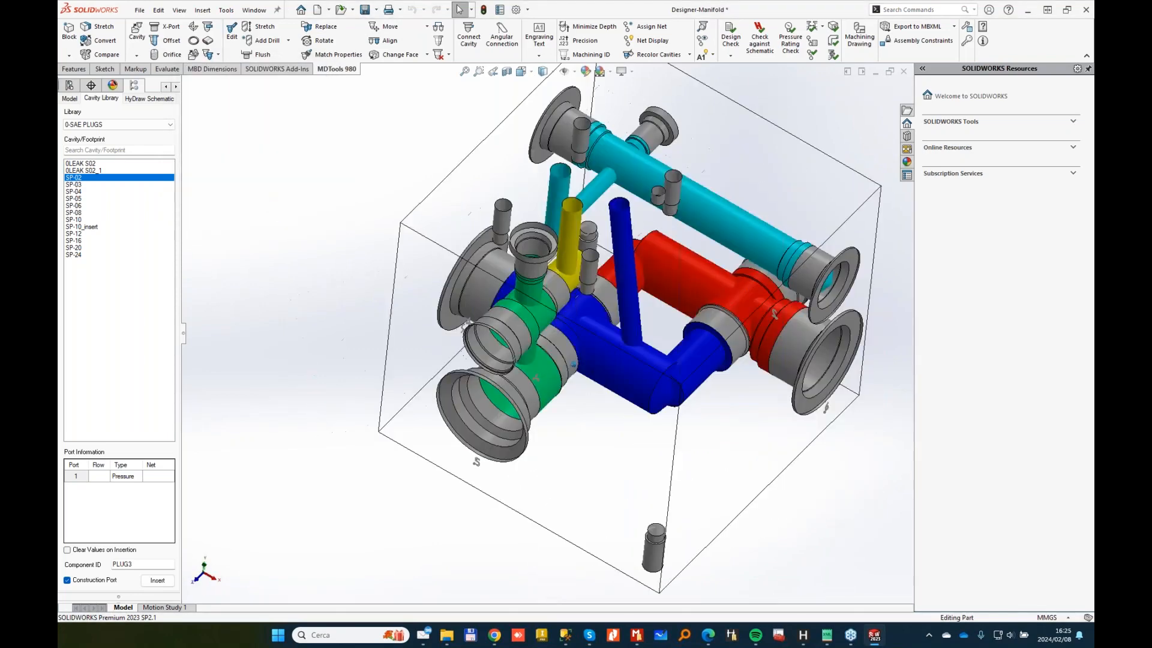
click(486, 354)
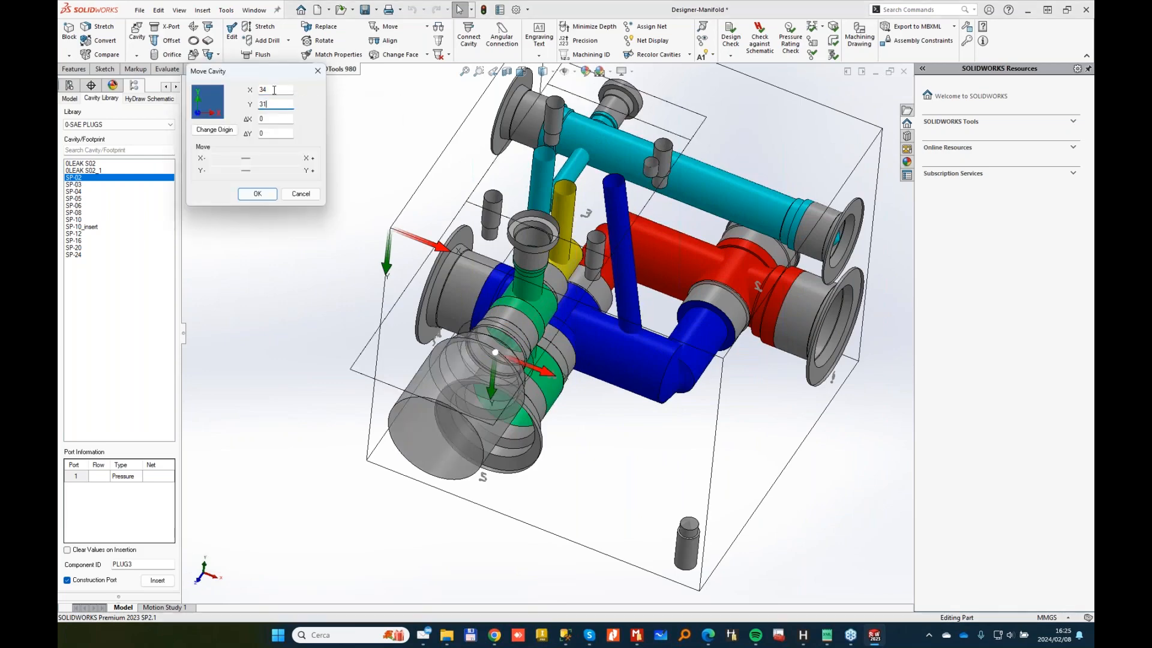
click(302, 194)
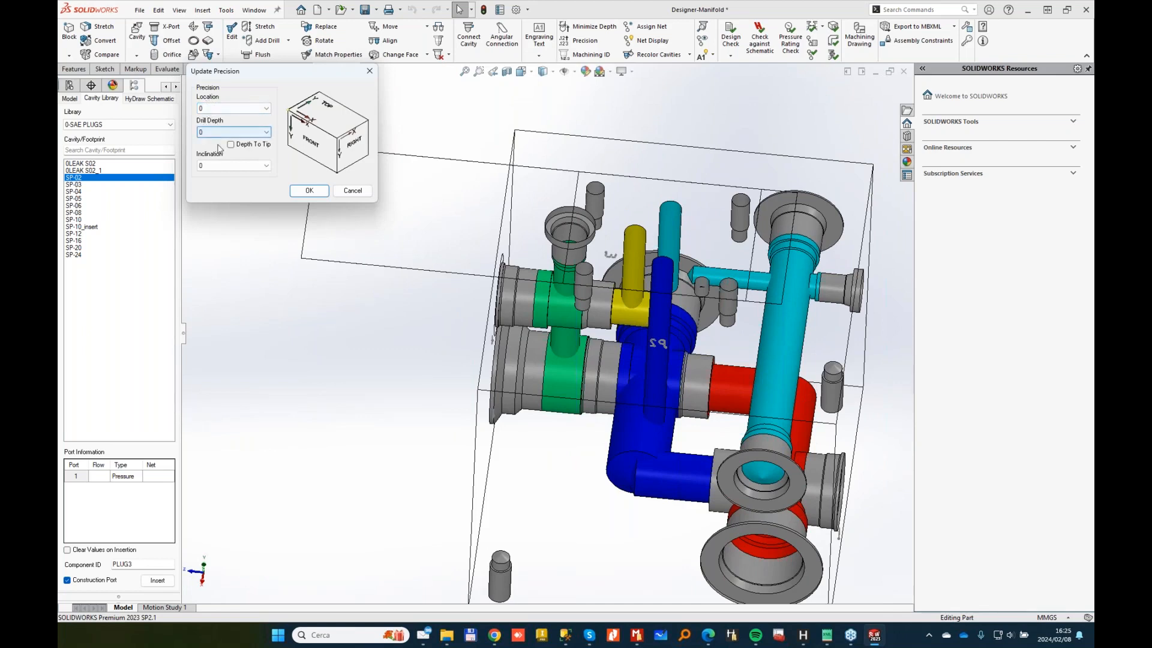
Step: Apply the precision update with location, drill depth and inclination precision all at 0
click(306, 189)
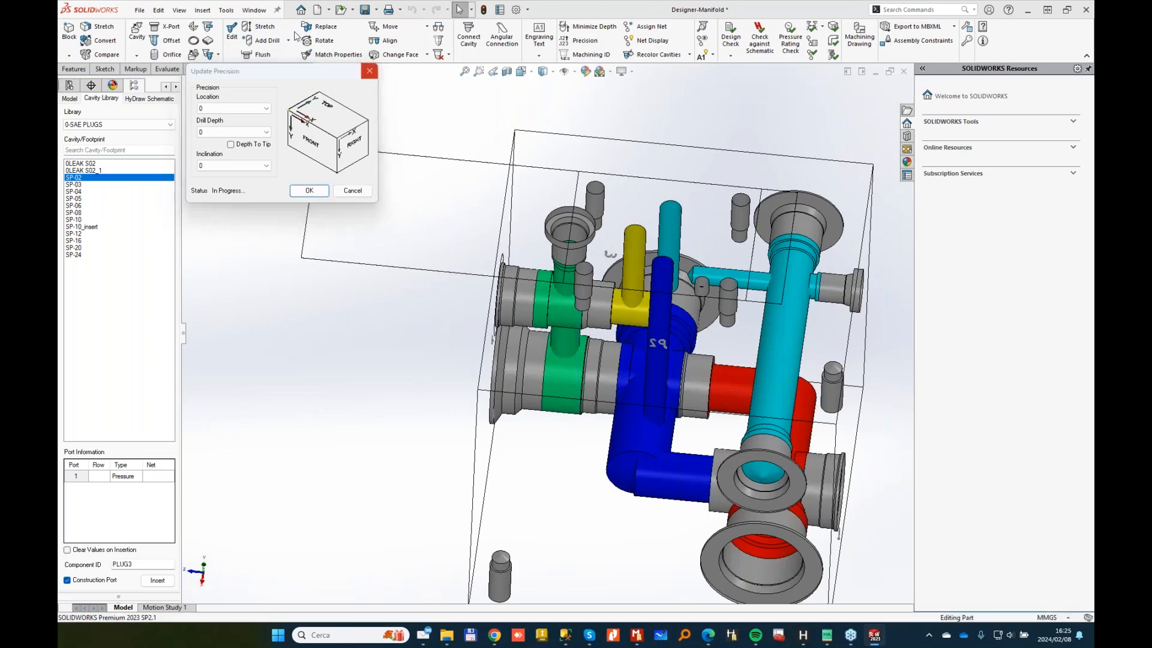
click(259, 26)
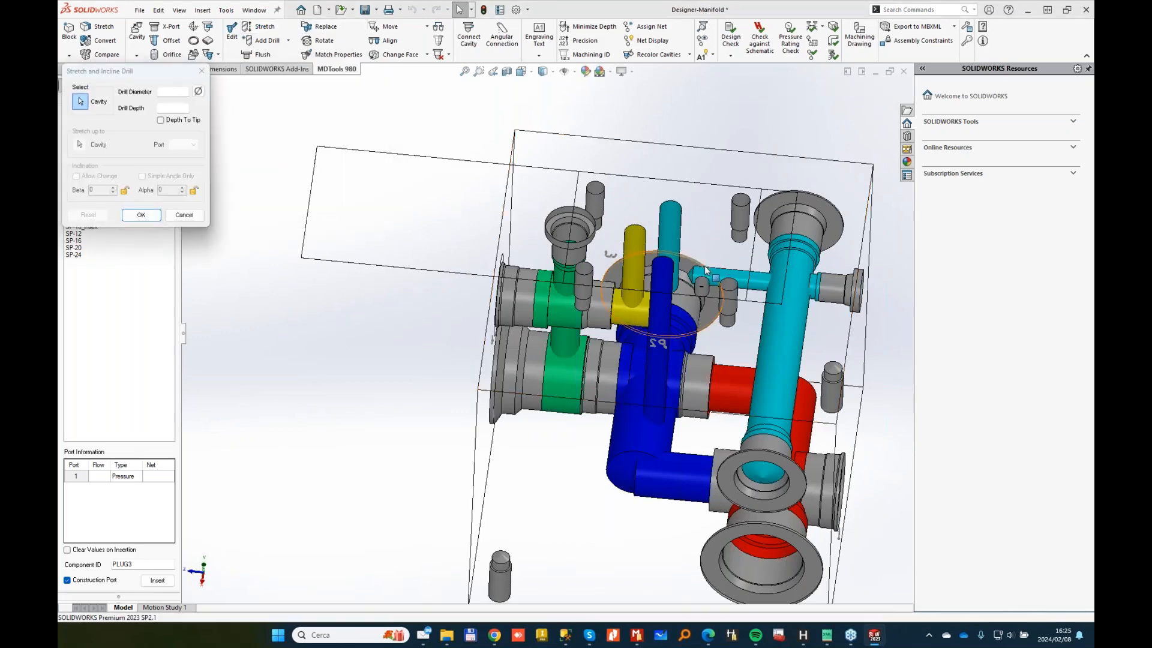
Step: Connect the cavity to the port with a 5 mm drill, then run Check Bend for recommended depths
click(184, 214)
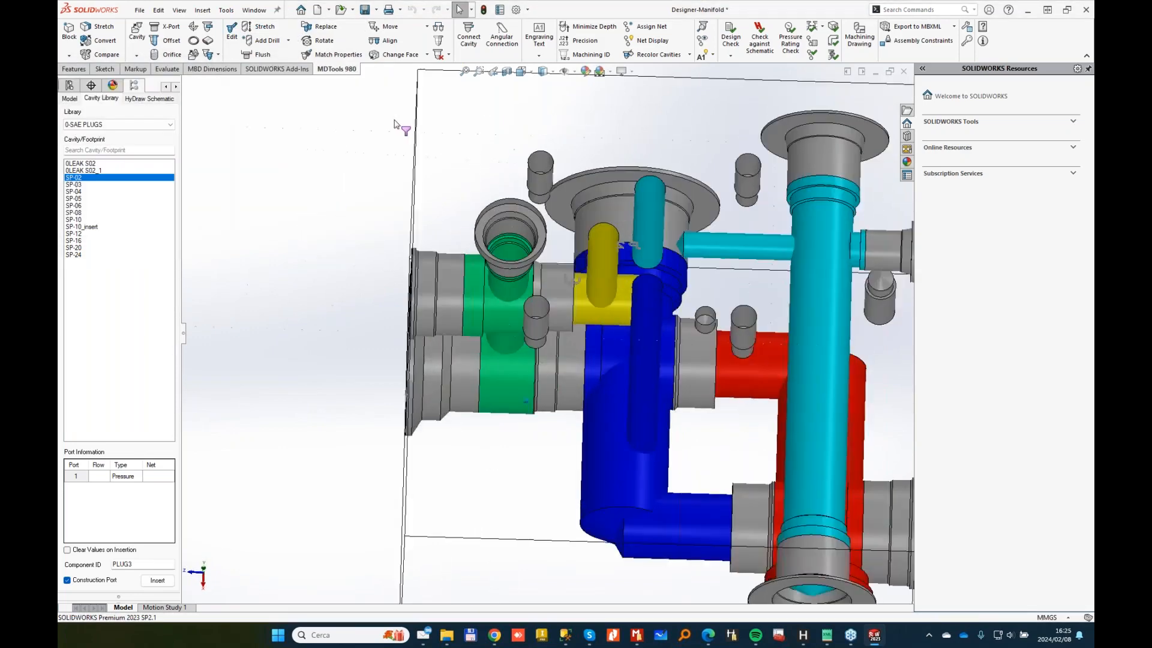
click(471, 32)
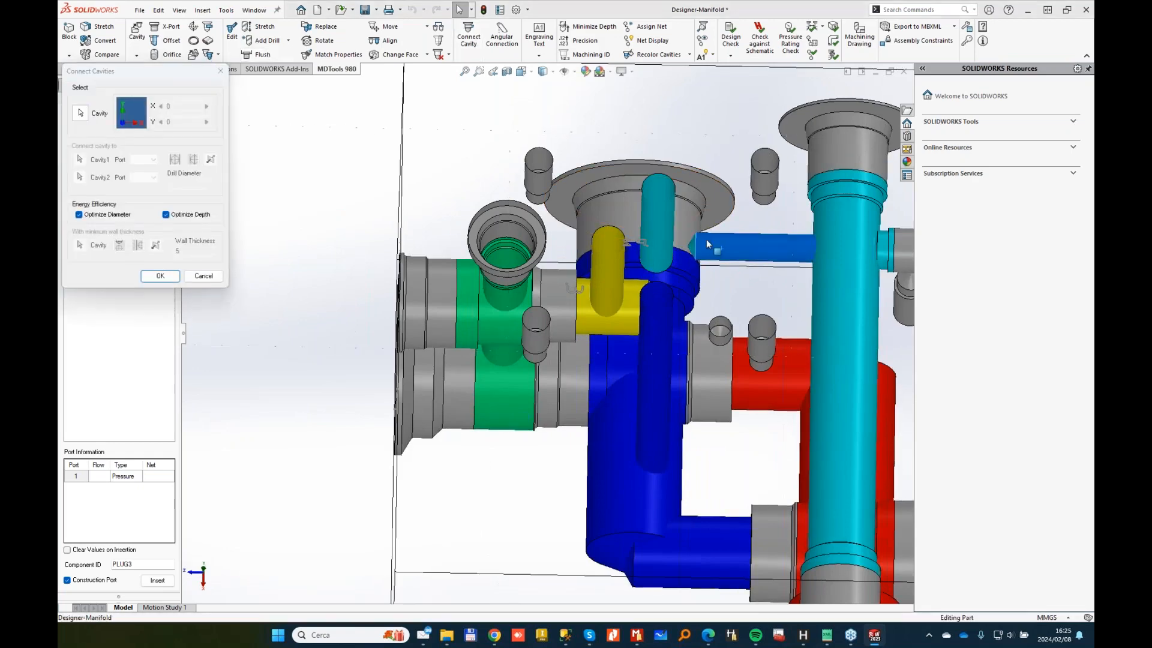
click(160, 275)
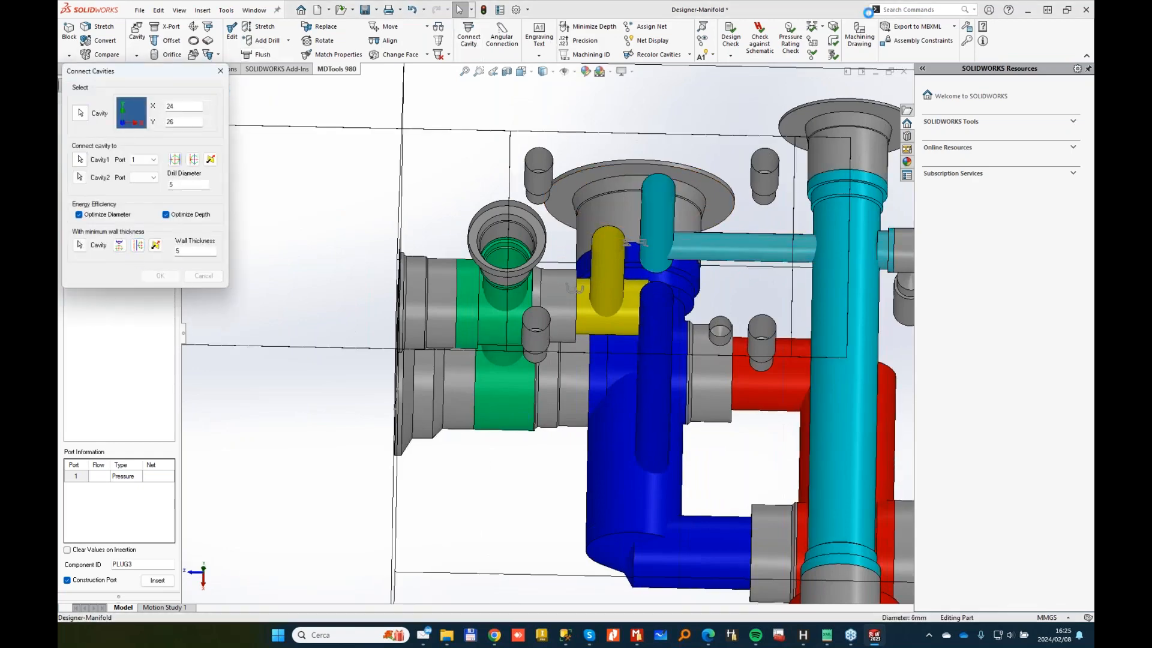
click(833, 40)
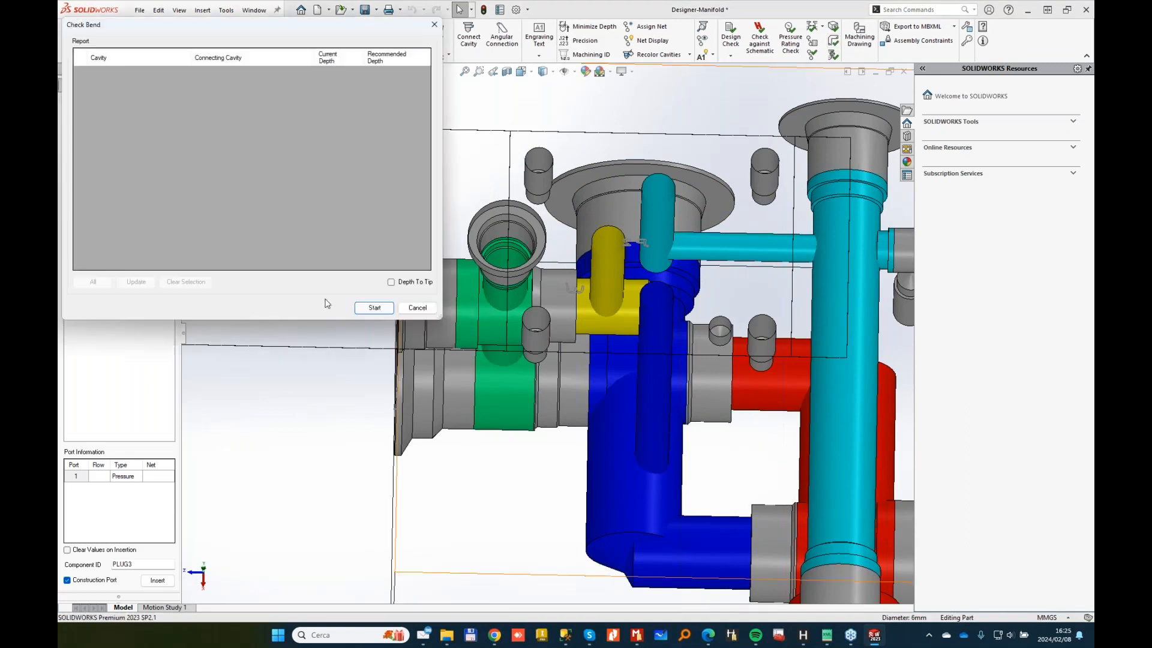
click(378, 306)
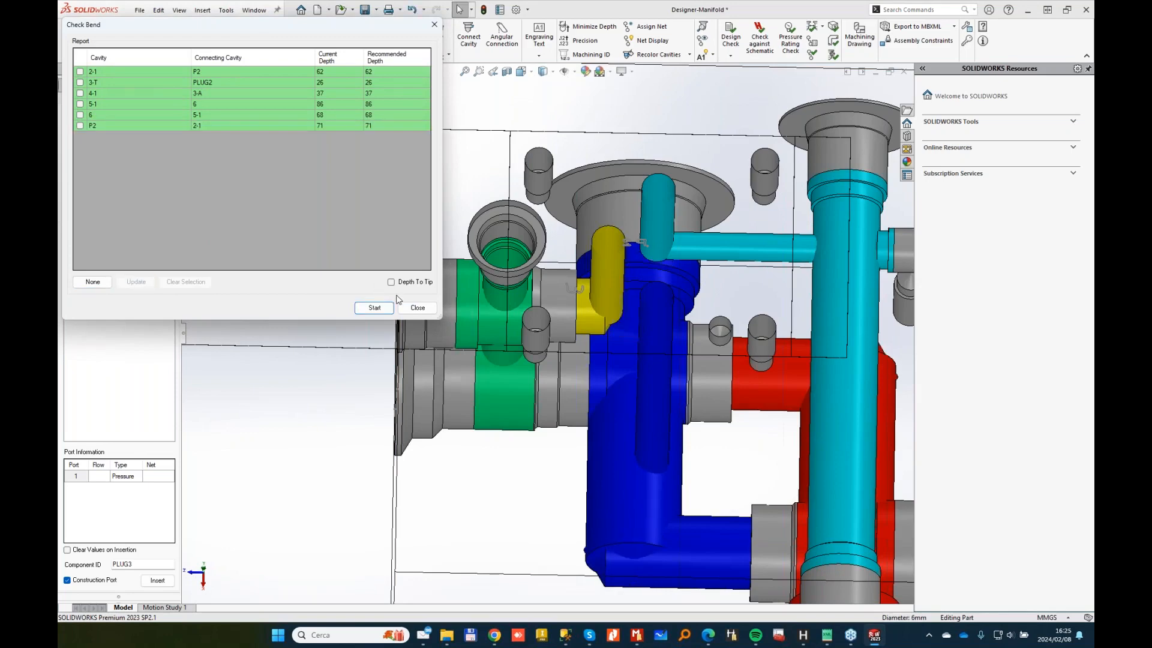
click(415, 307)
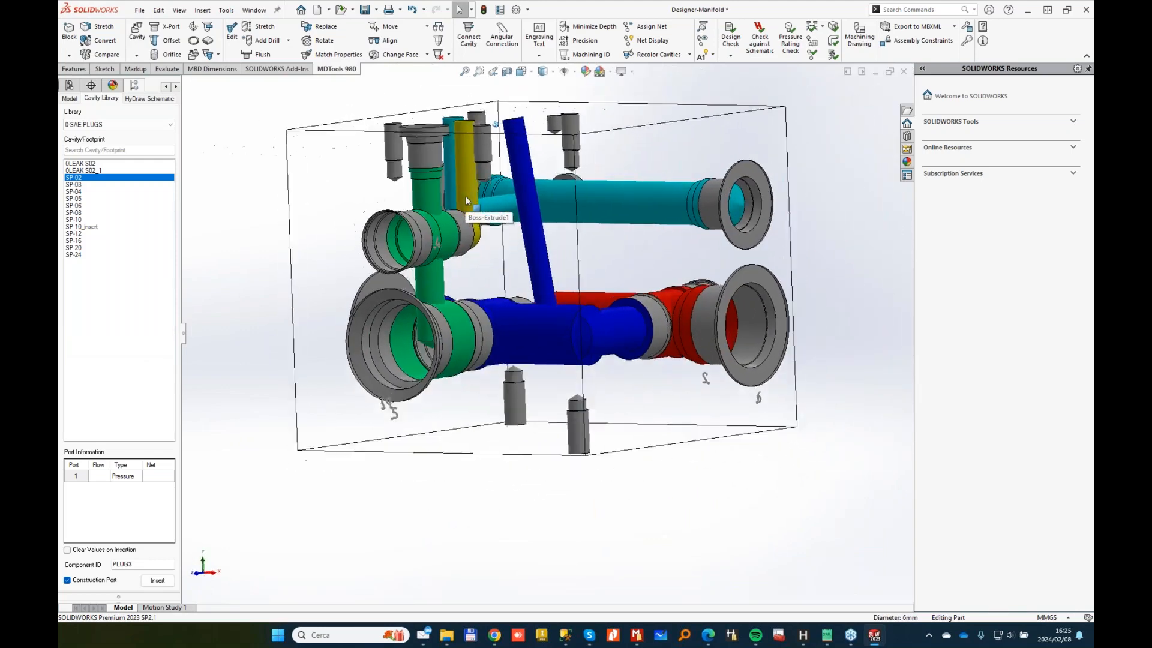
Step: Stretch the block from its bottom face to a height of 85 mm
click(570, 435)
click(619, 405)
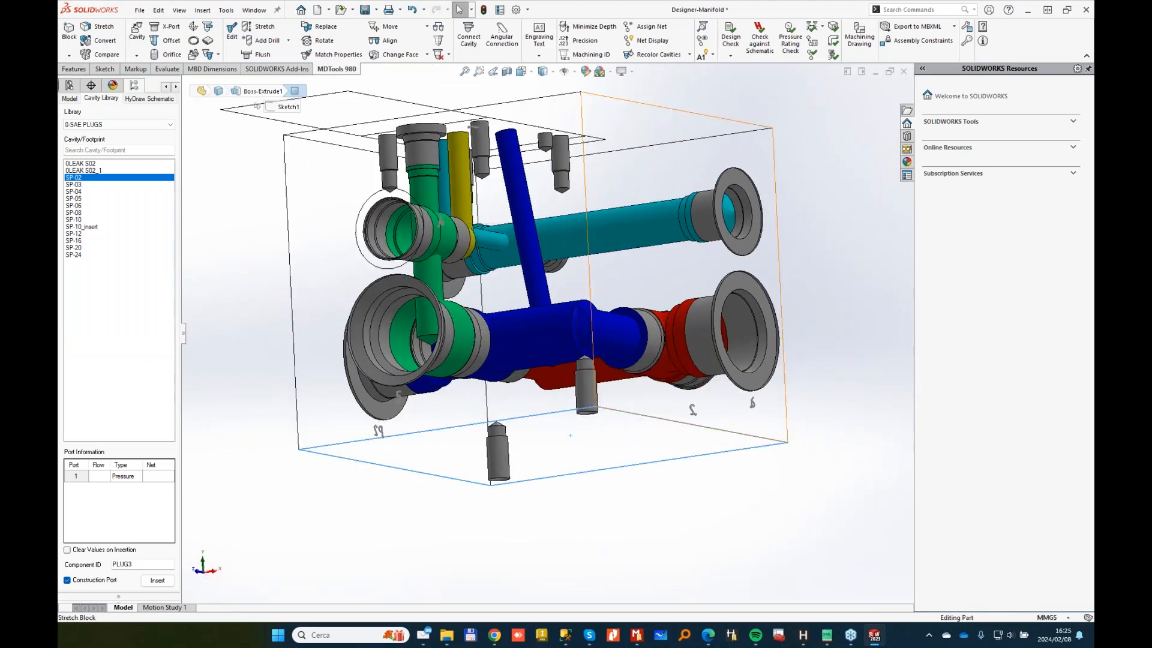
text(85)
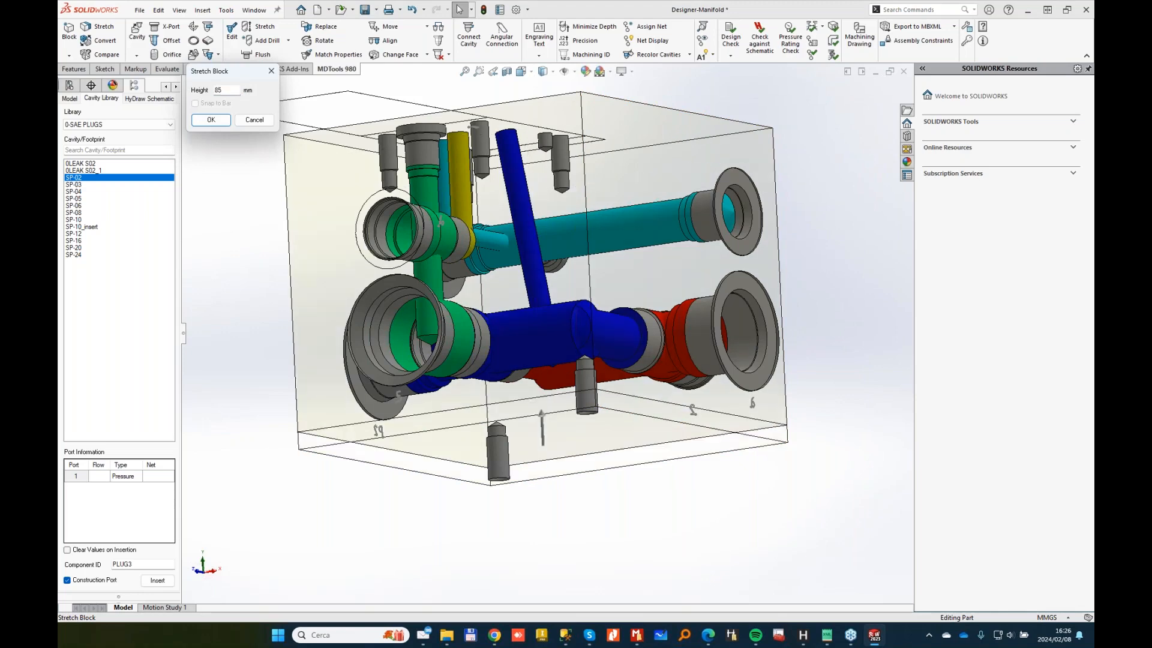
key(Return)
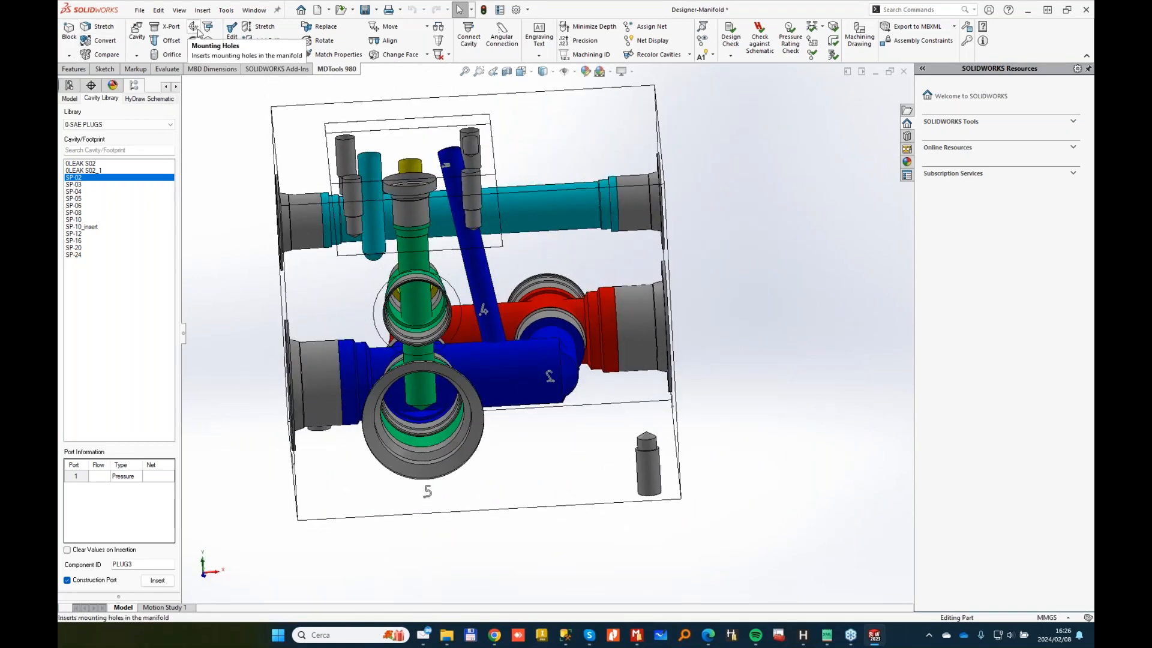
Step: Remove 15 mm from the block length using the length cutting plane
click(80, 43)
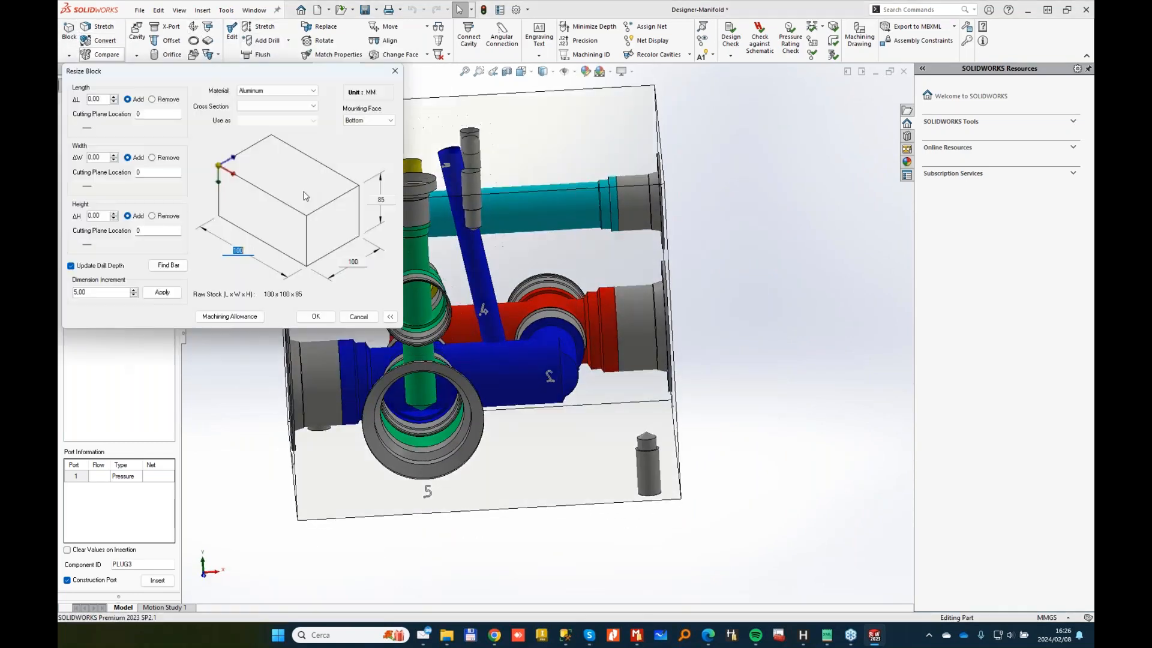
drag(90, 131, 135, 130)
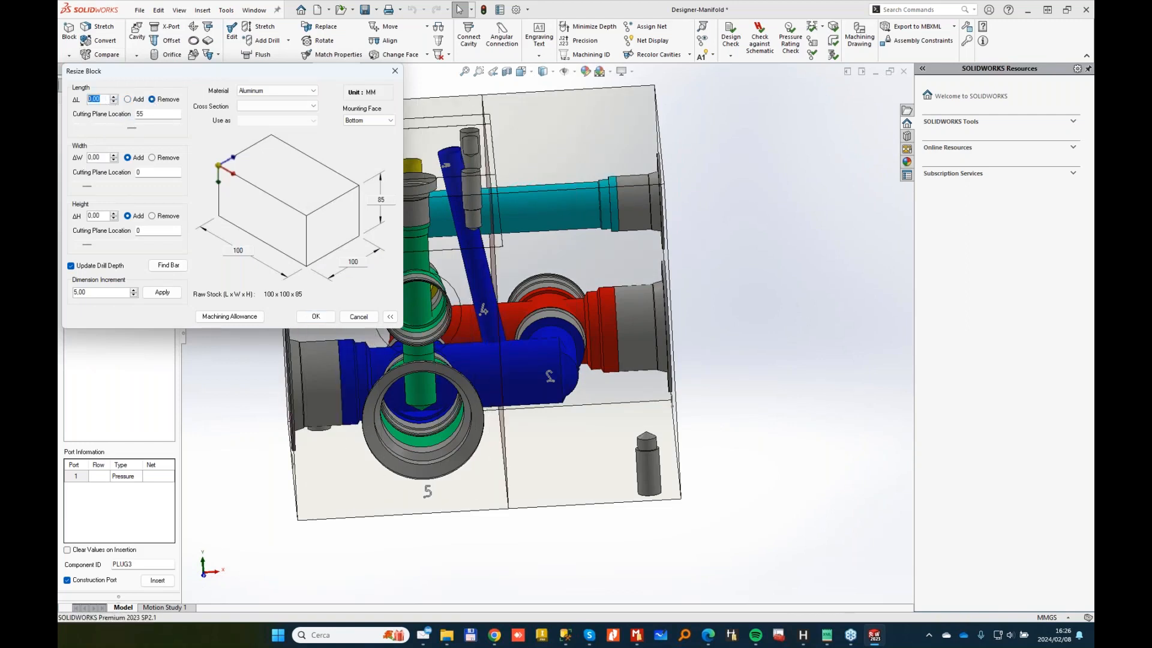
key(Return)
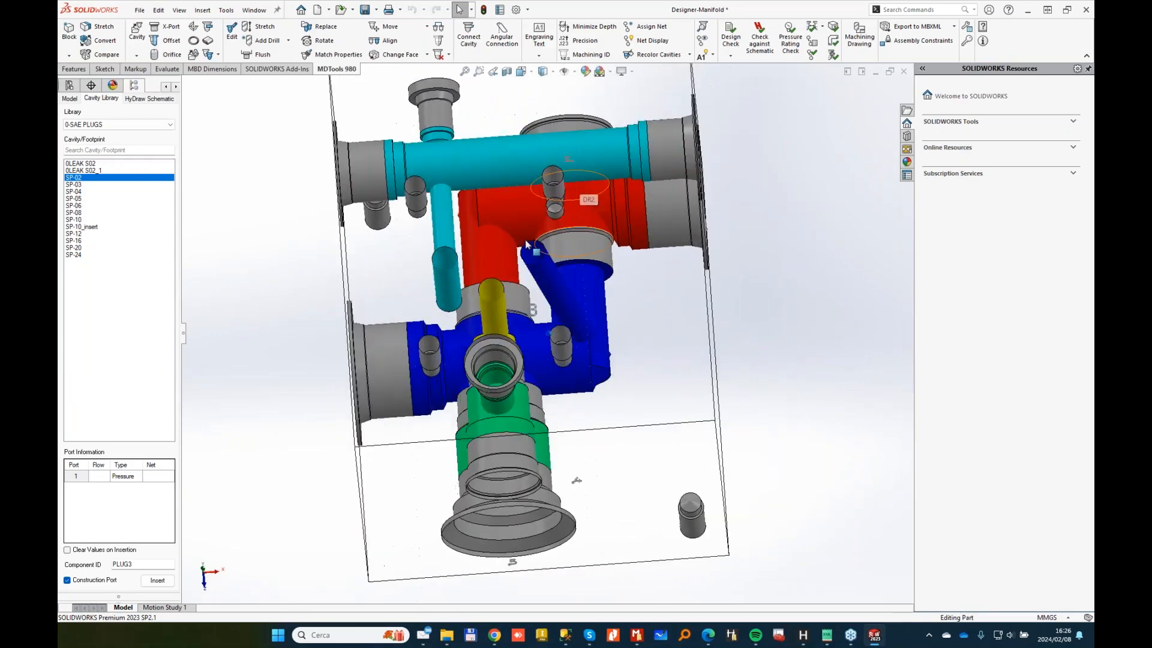
Step: Add 5 mm back to the block length with the cutting plane at 44
click(69, 28)
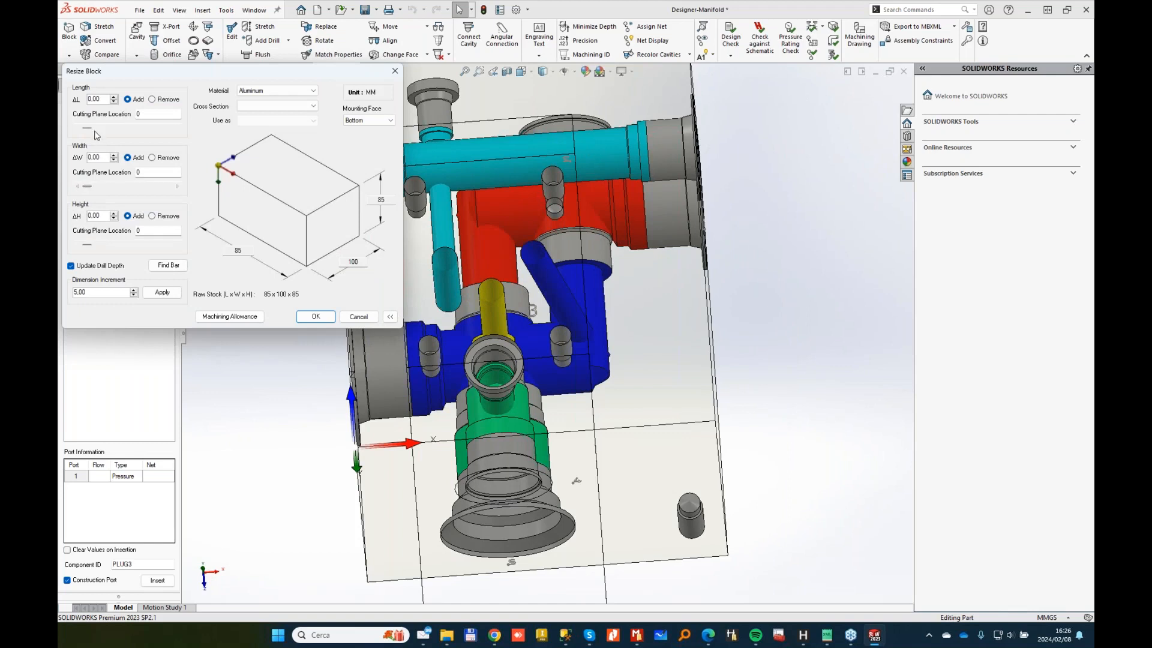
drag(87, 128, 129, 126)
click(328, 317)
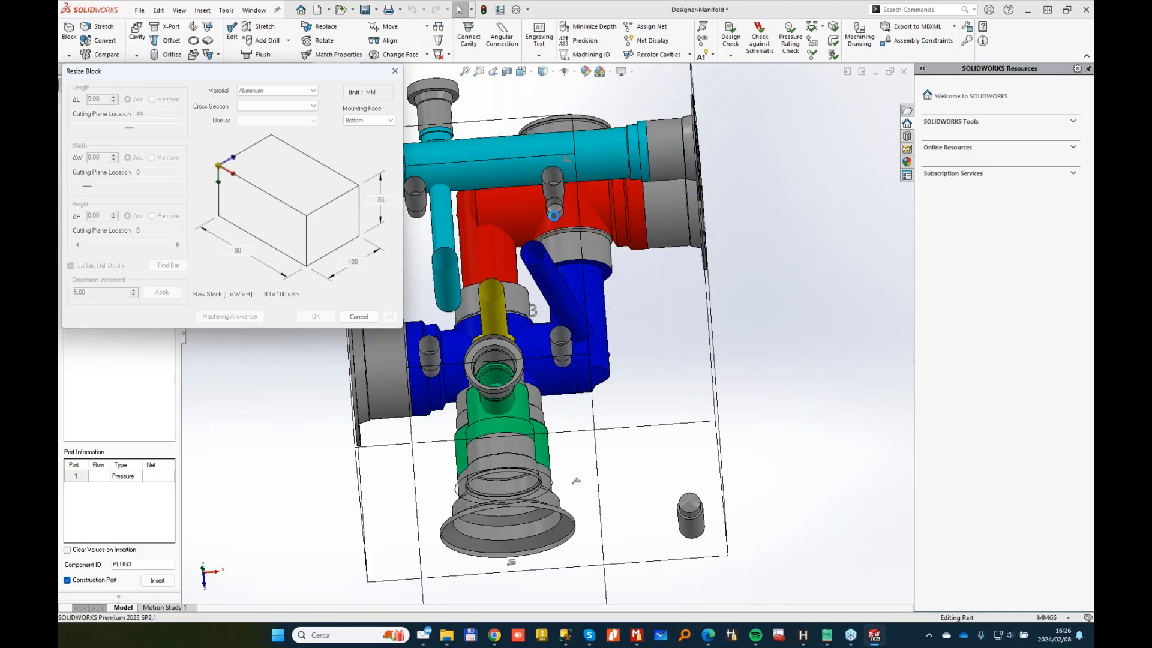
middle_drag(785, 270, 480, 156)
Step: Open the Align Cavities options and close them with OK
click(376, 41)
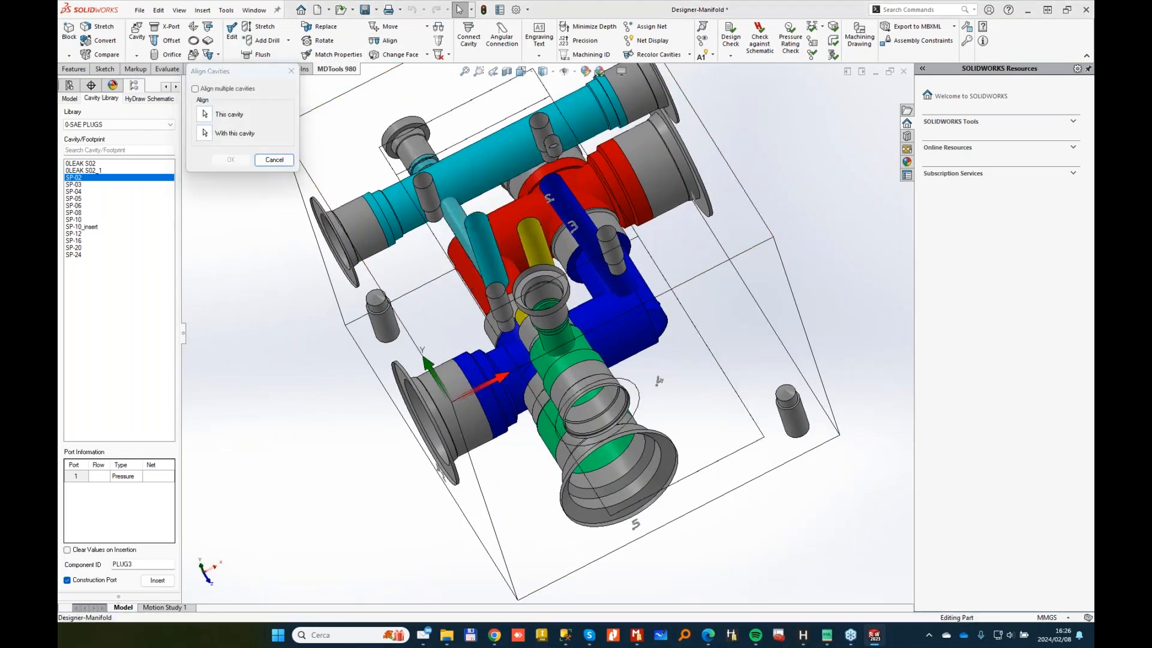
click(231, 160)
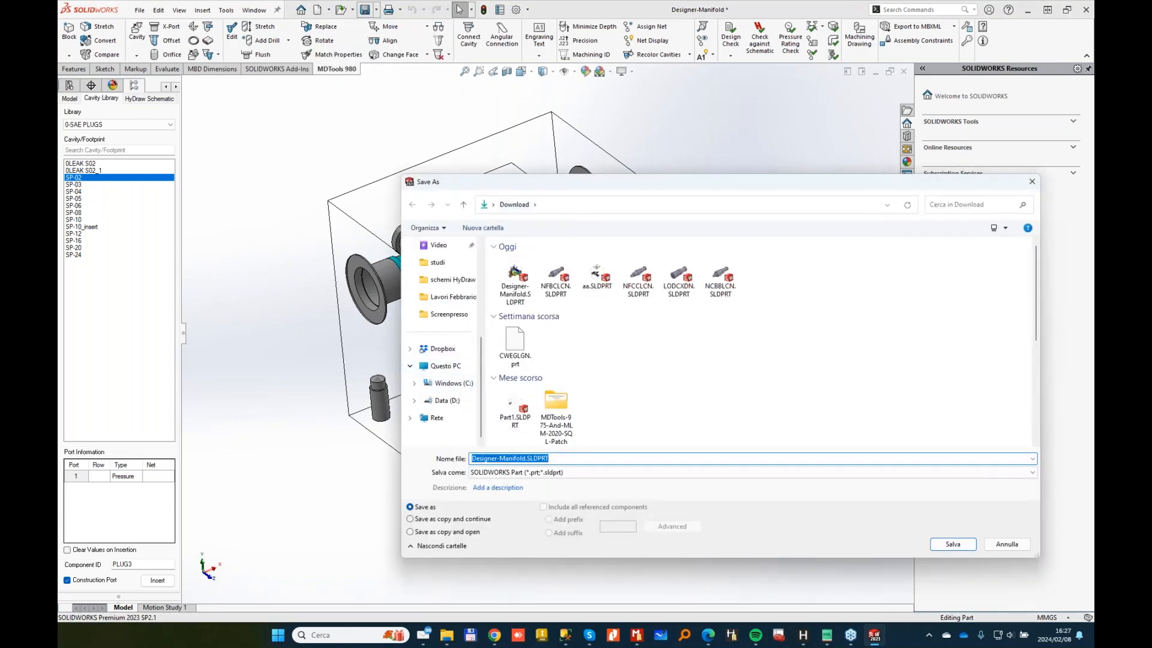
Step: Save the part under a new name in D:\2024\Webinar\February\Manifold workflow, then start manifold conversion
click(447, 400)
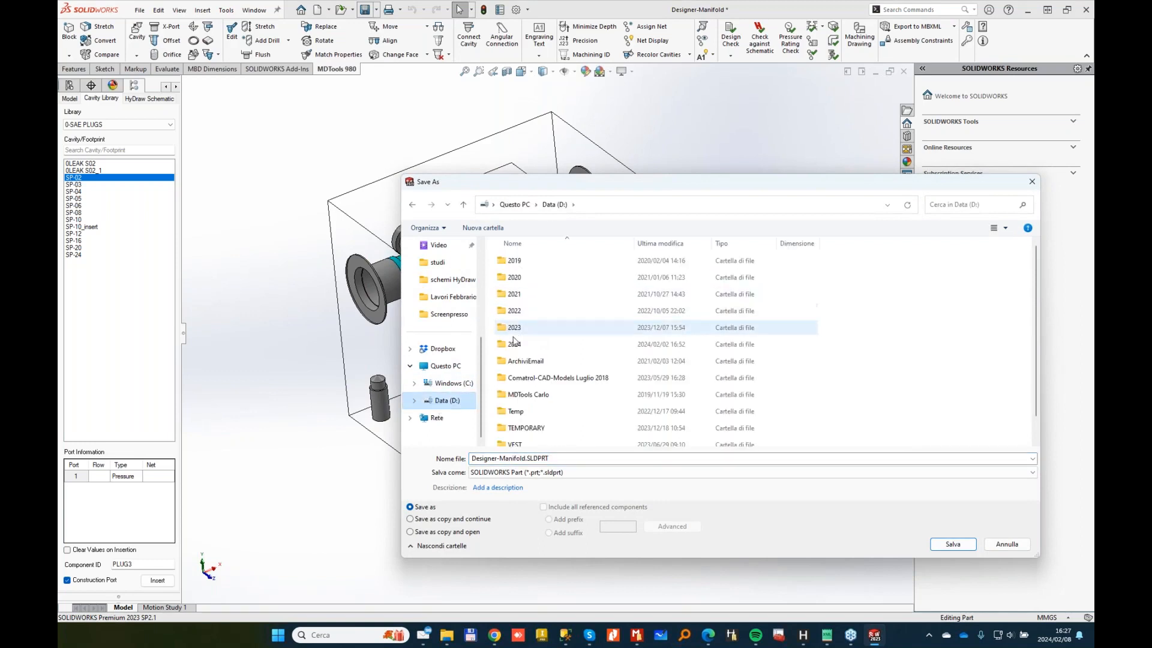
double_click(514, 343)
double_click(521, 294)
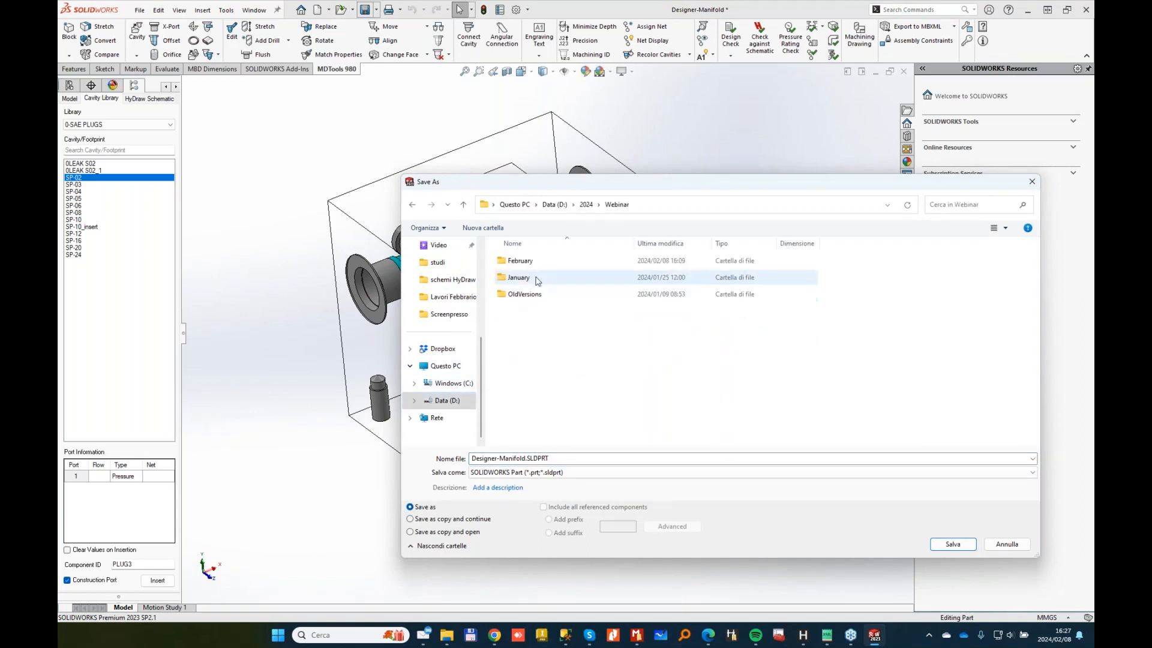
double_click(519, 261)
double_click(519, 261)
double_click(568, 458)
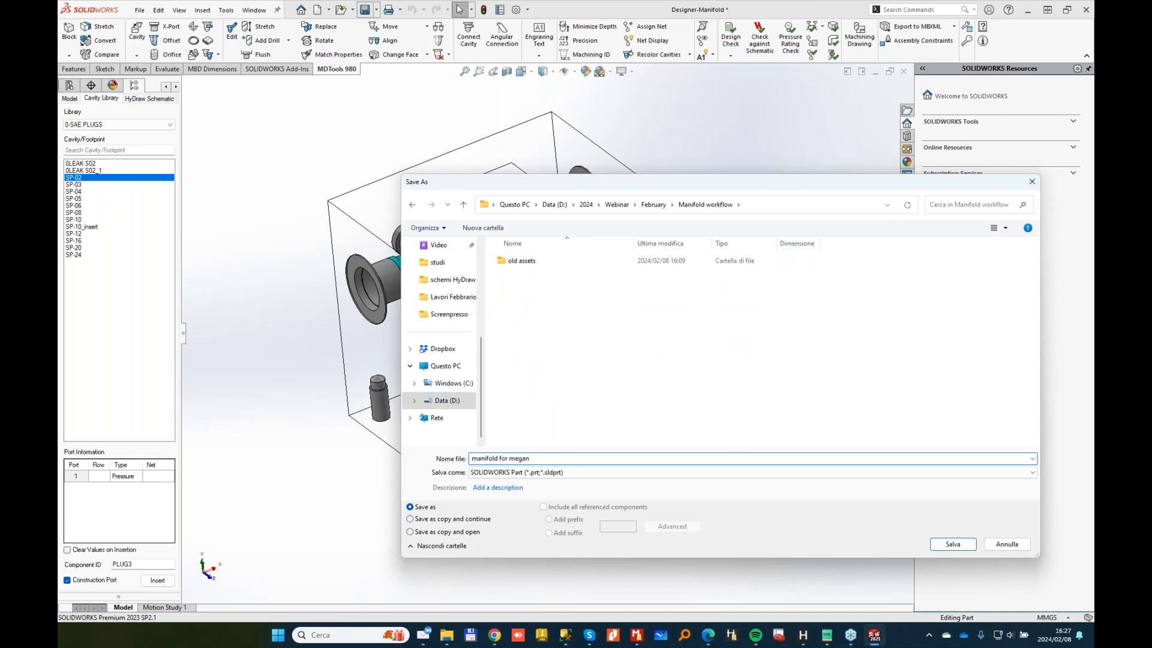
key(Return)
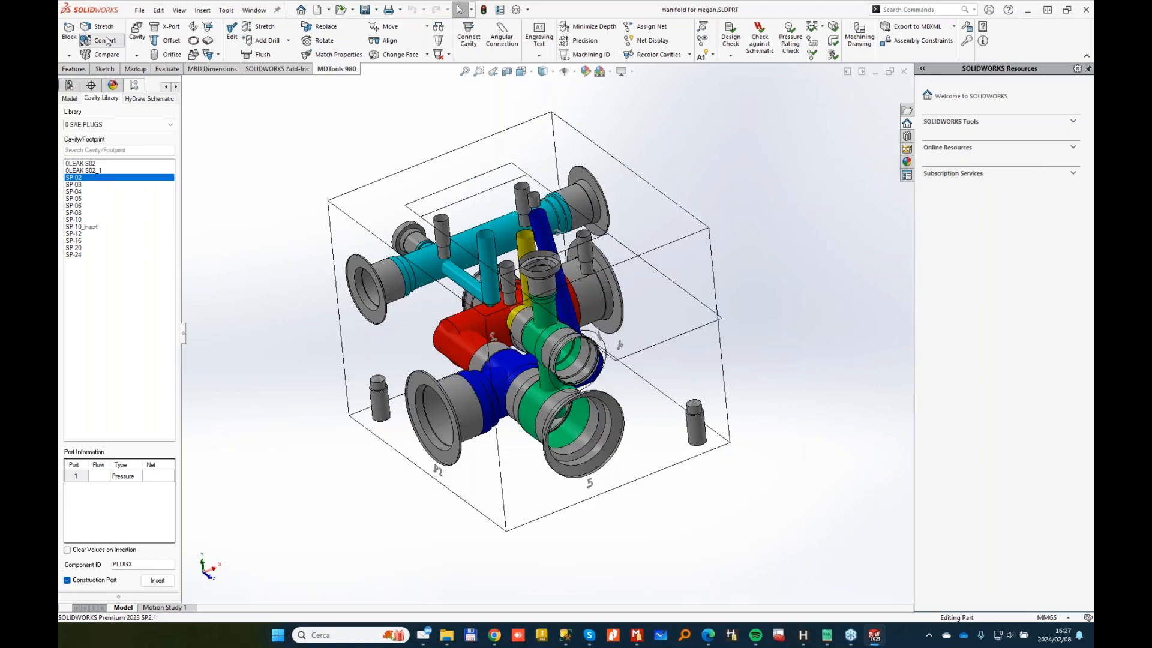
click(106, 40)
Step: Confirm the manifold conversion, then zoom and orbit to inspect the net-coloured cavities and ports
click(614, 347)
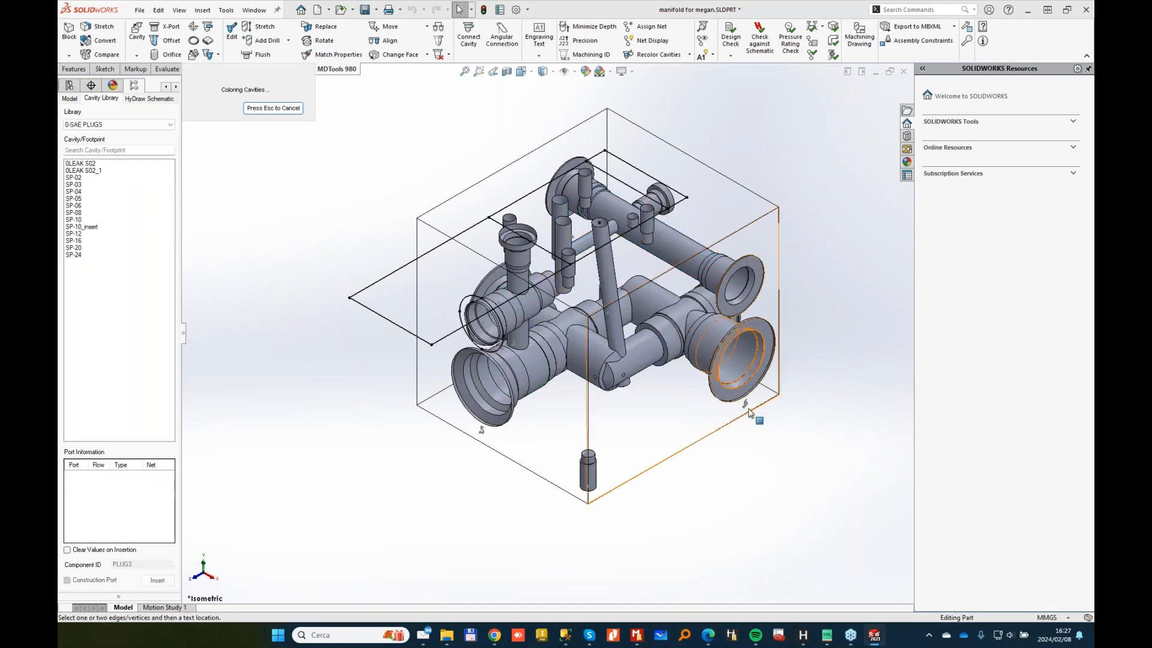
scroll(755, 413, down, 3)
scroll(768, 416, down, 4)
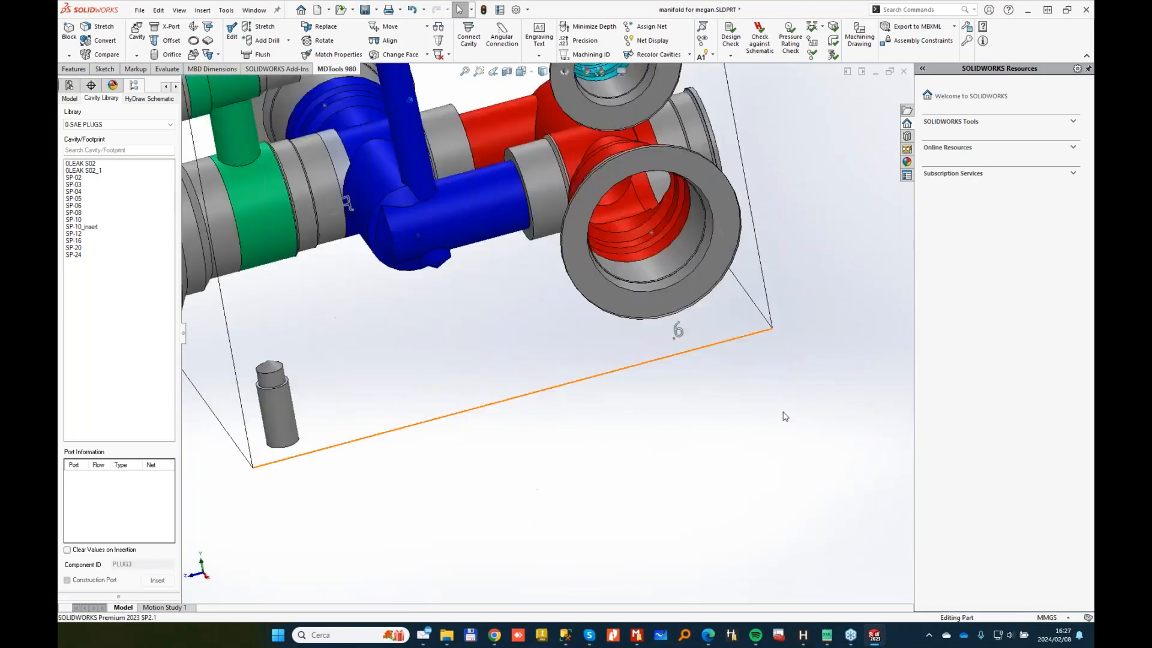
scroll(646, 355, up, 2)
scroll(717, 383, up, 2)
middle_drag(721, 380, 555, 380)
middle_drag(648, 378, 744, 348)
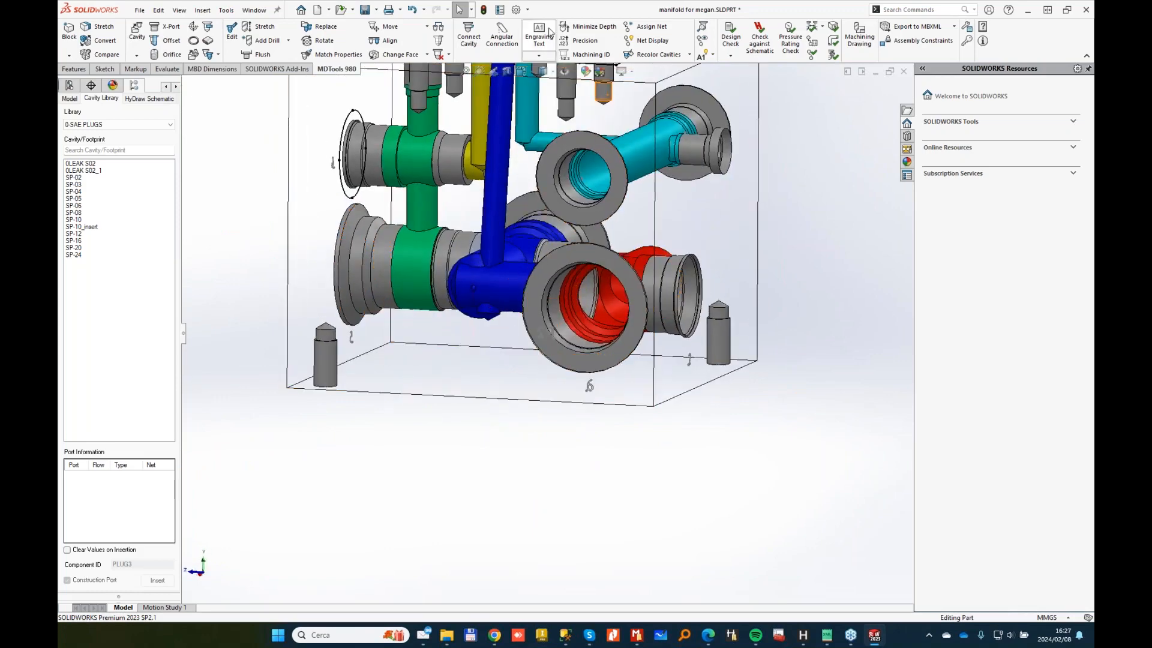
Step: Change engraving 6 to P1 on the block's front face at X 57, Y 78
click(539, 36)
click(100, 91)
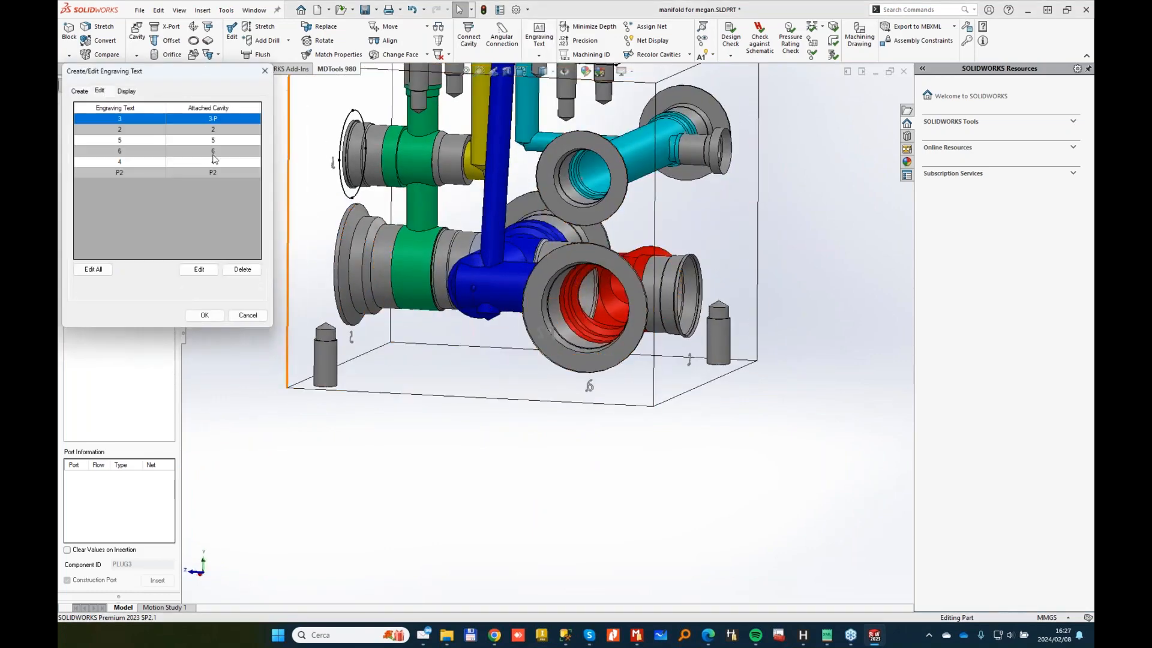
click(128, 153)
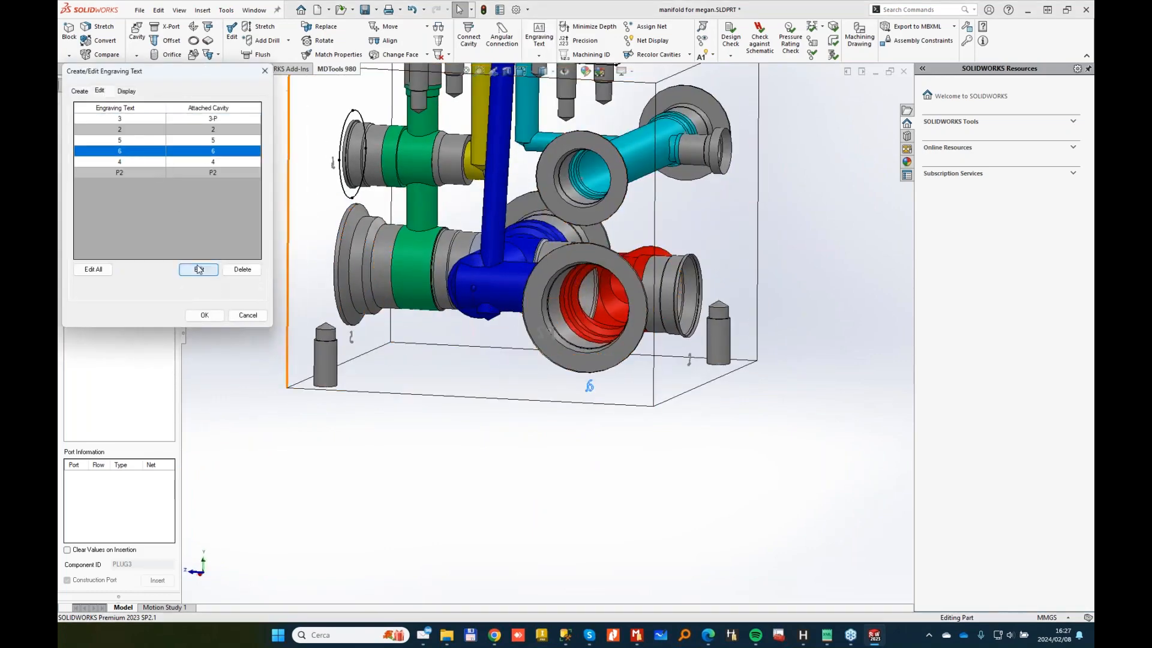
click(199, 270)
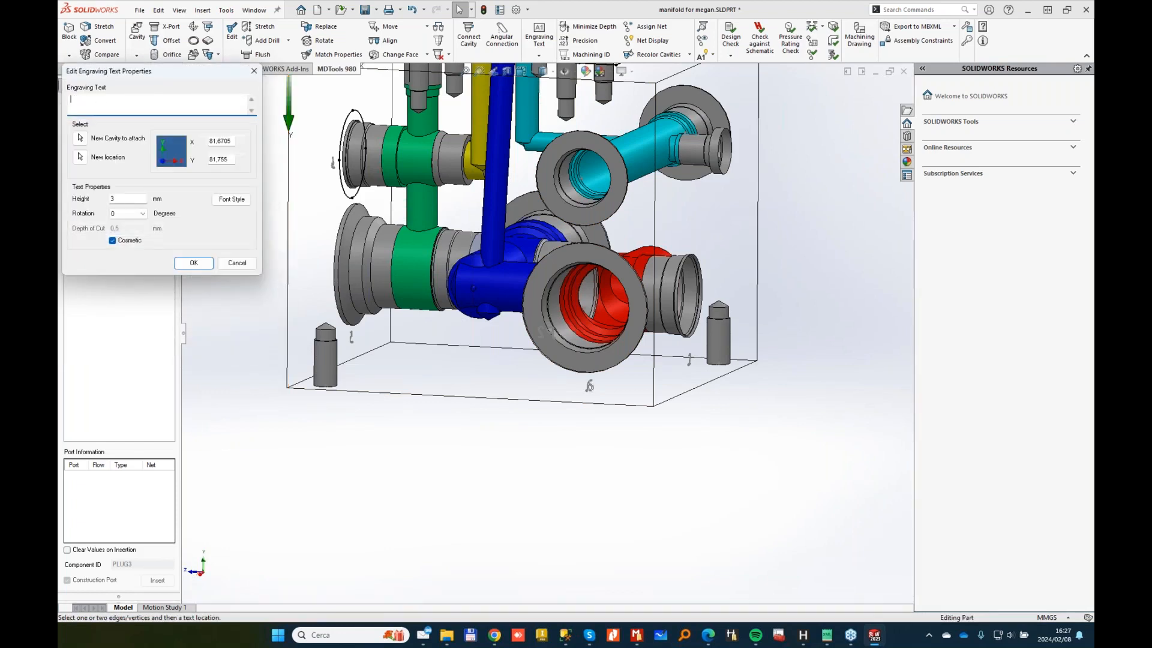
click(81, 157)
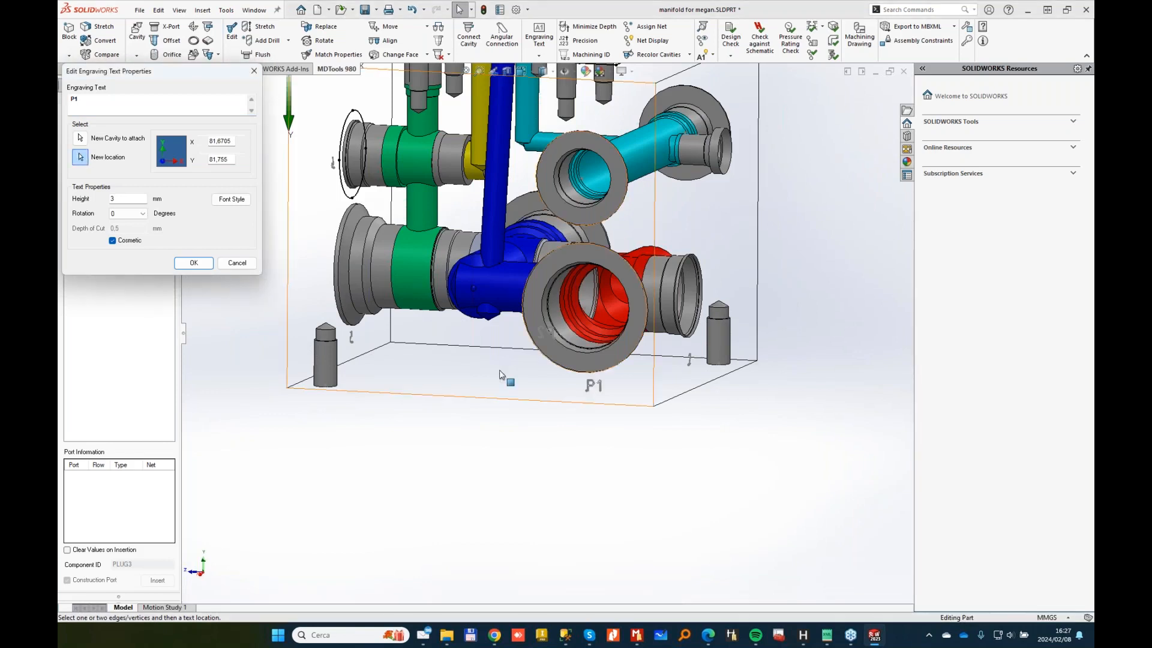
click(497, 372)
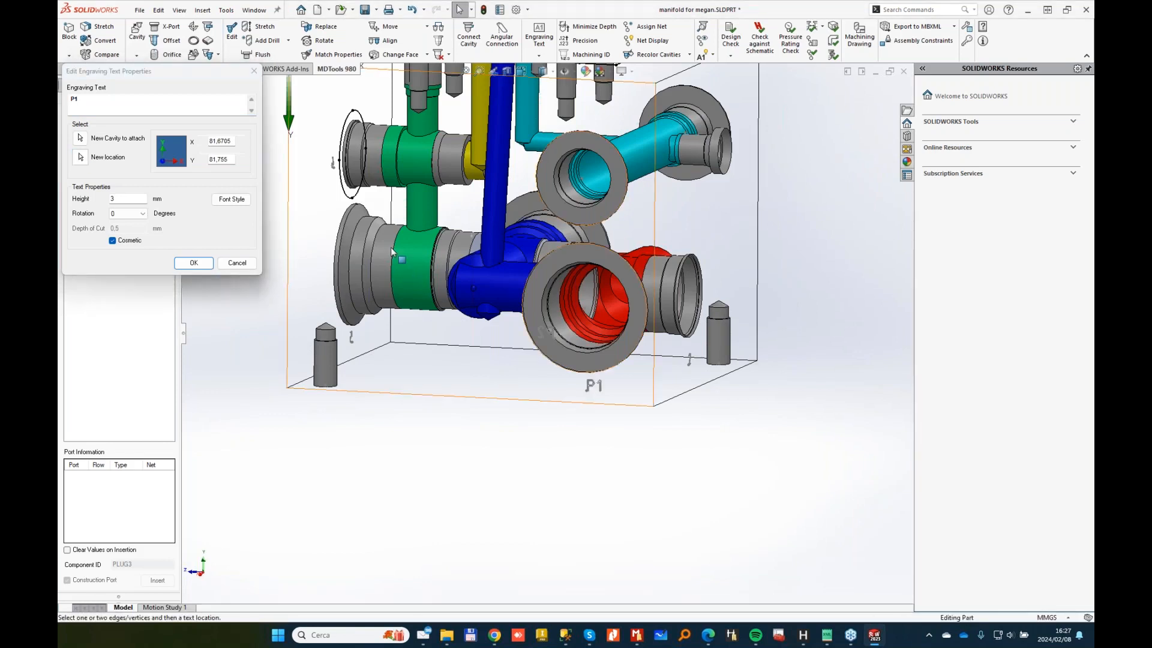
click(194, 264)
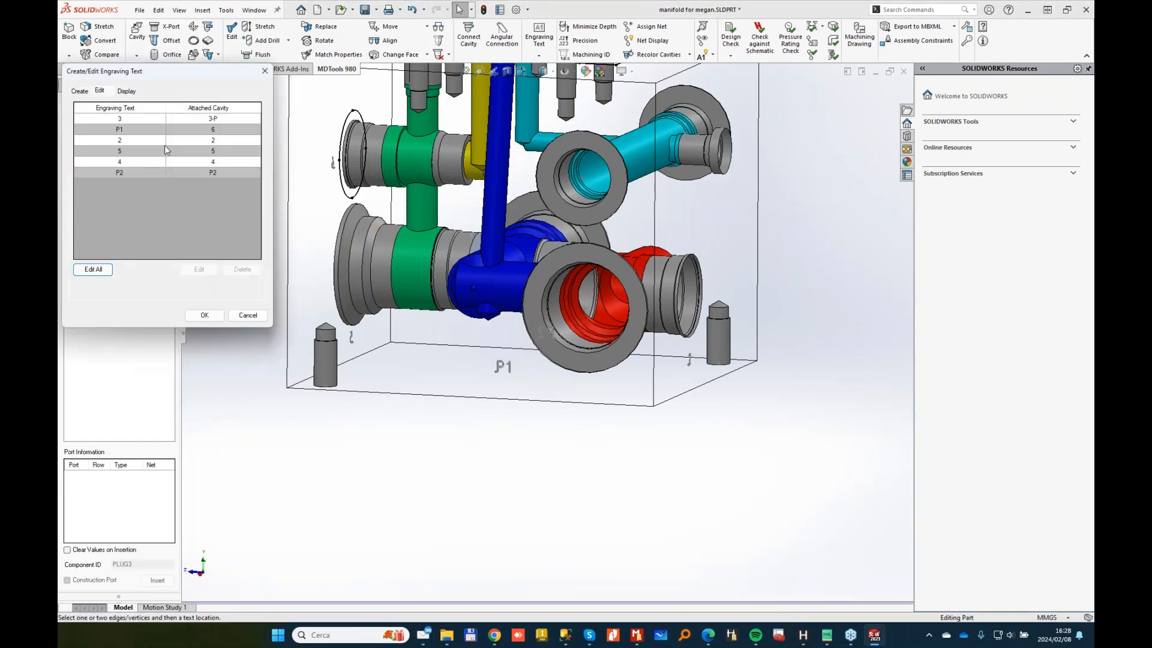
click(92, 269)
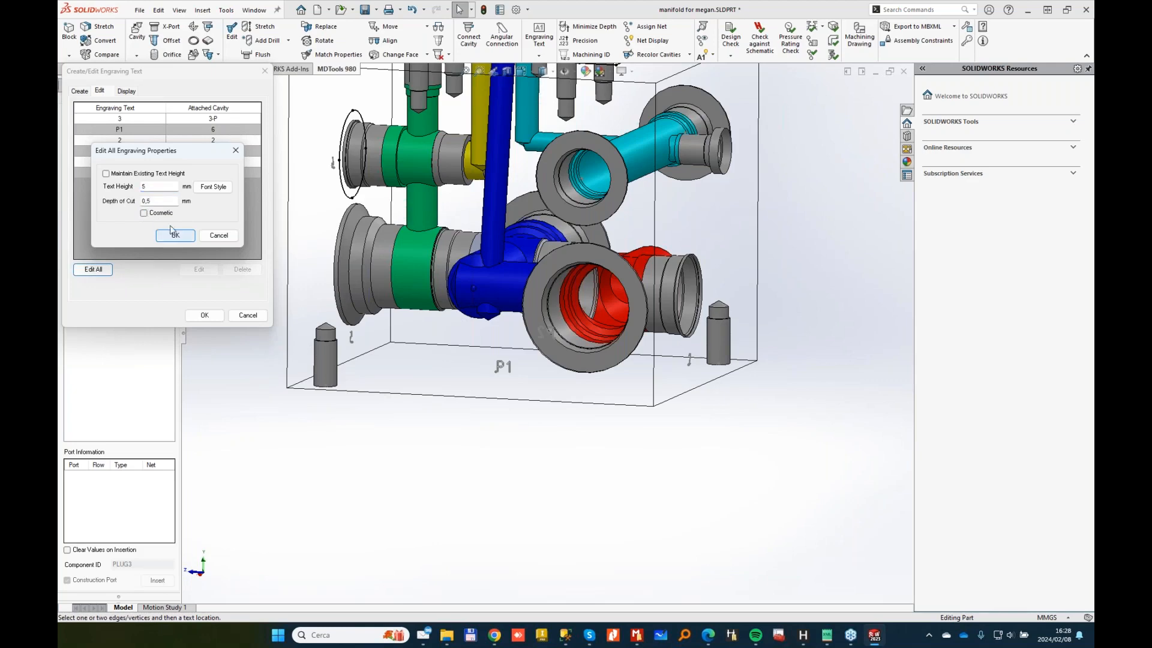
Step: Apply 5 mm height to all engravings and reposition the P2 engraving on the front face
click(175, 235)
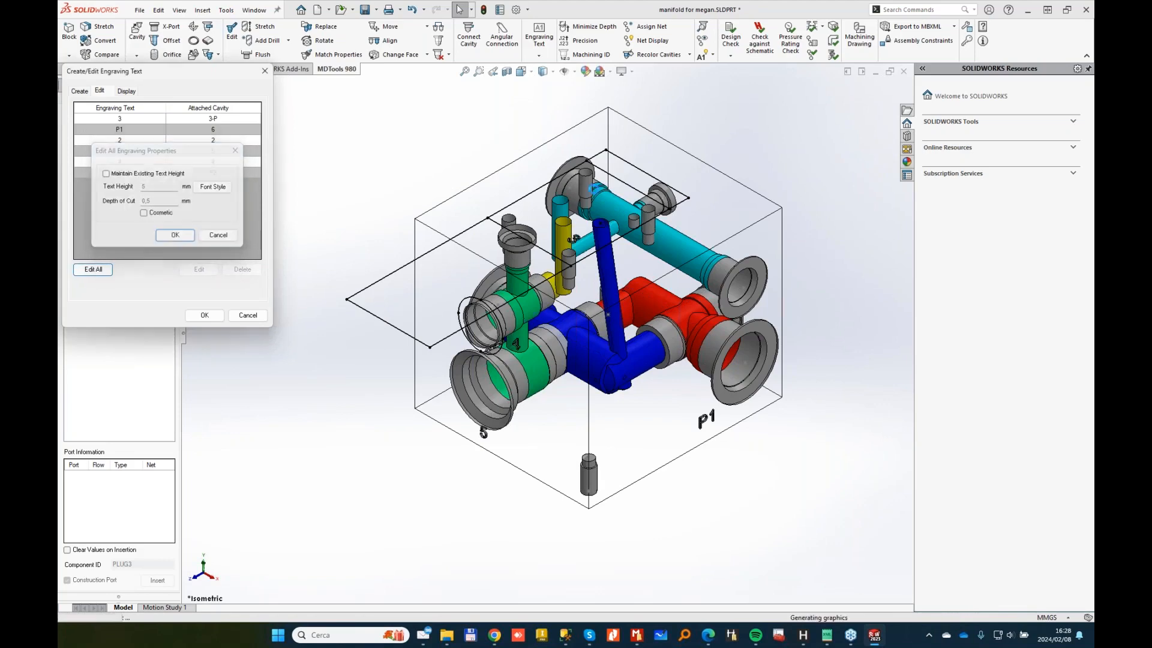
middle_drag(591, 384, 636, 366)
scroll(676, 348, down, 2)
click(219, 173)
click(199, 270)
click(80, 157)
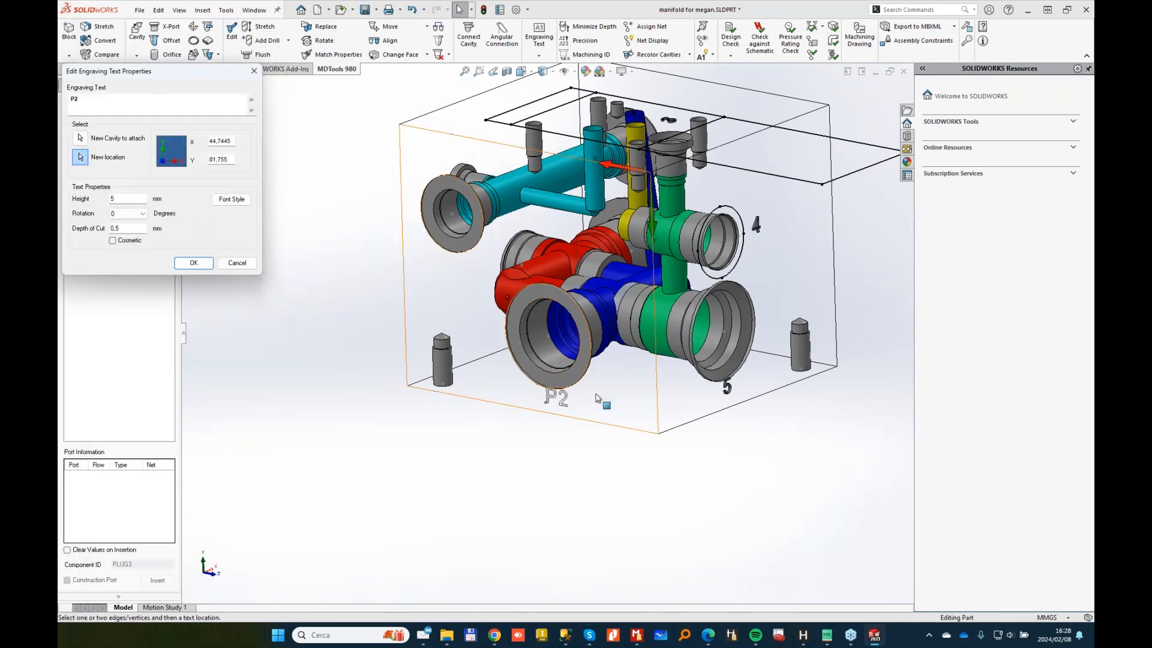
click(578, 384)
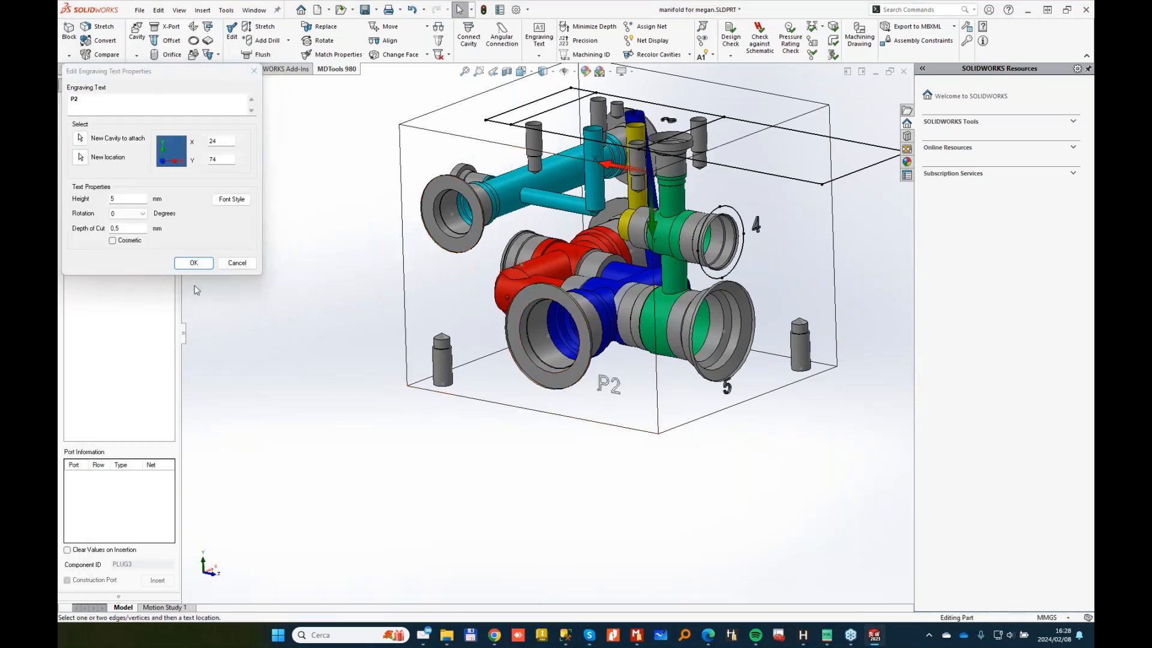
click(193, 262)
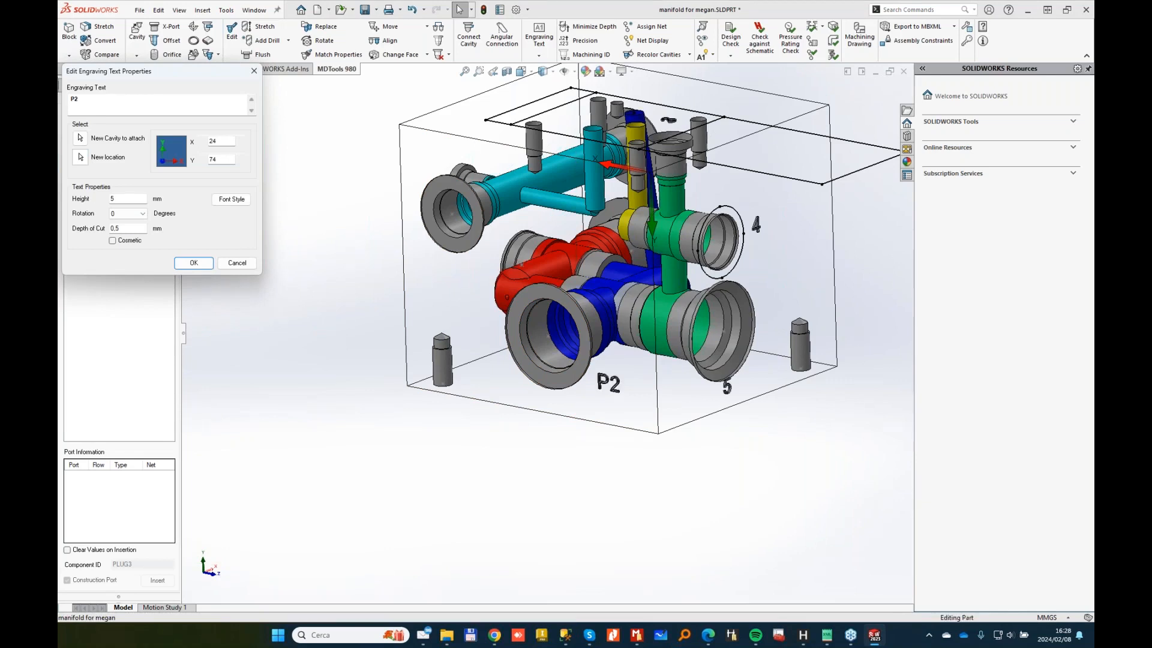
Step: Move engraving 5 to X 59, Y 67 beside P2 and close the engraving editor
click(128, 155)
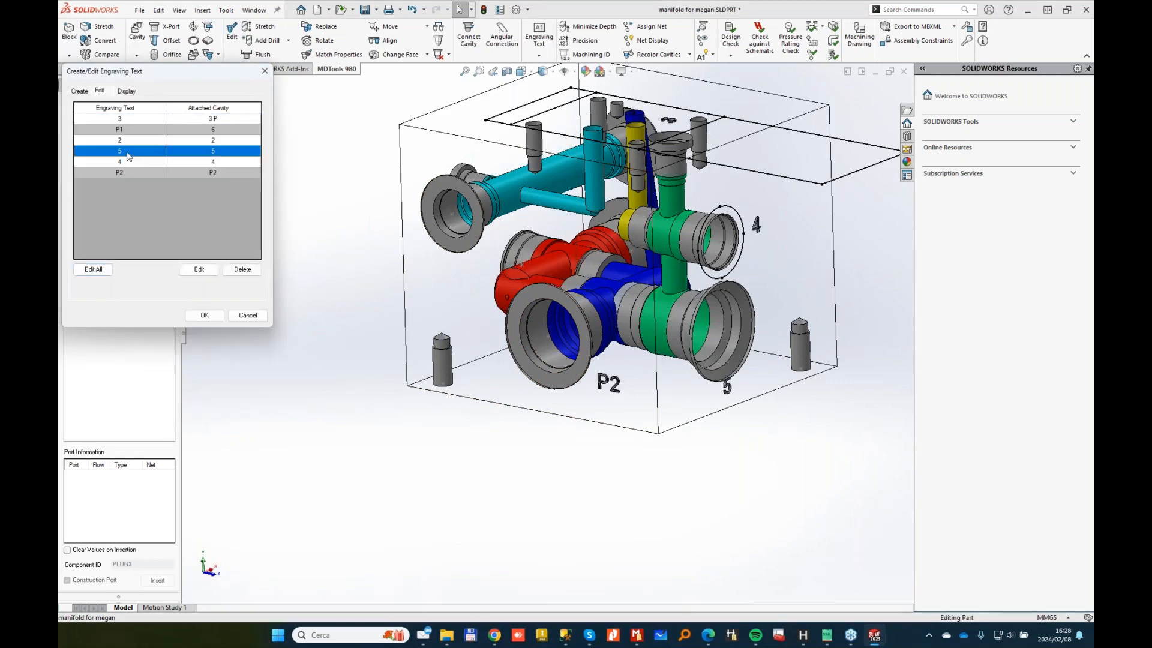
click(199, 269)
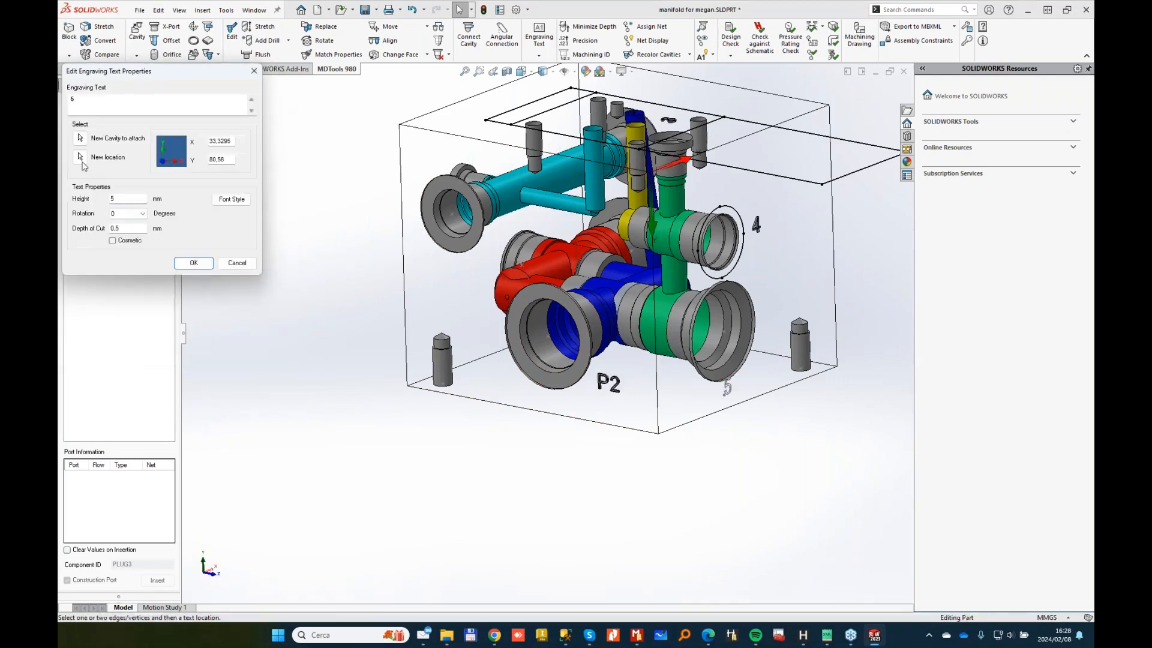
click(80, 157)
click(773, 336)
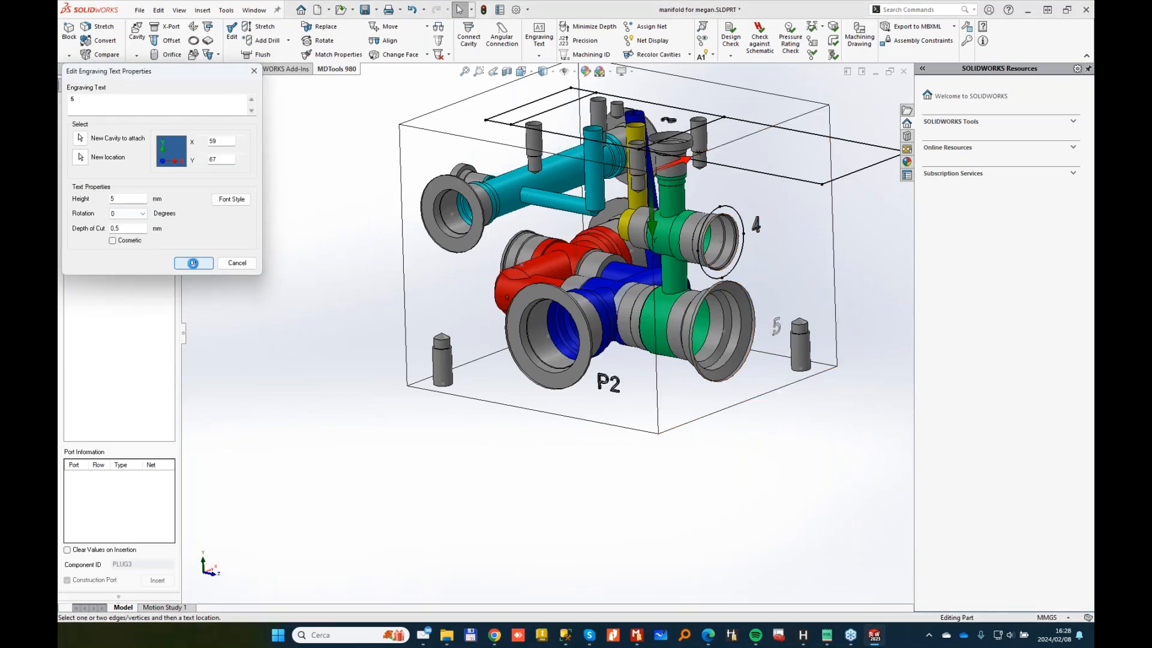
click(194, 262)
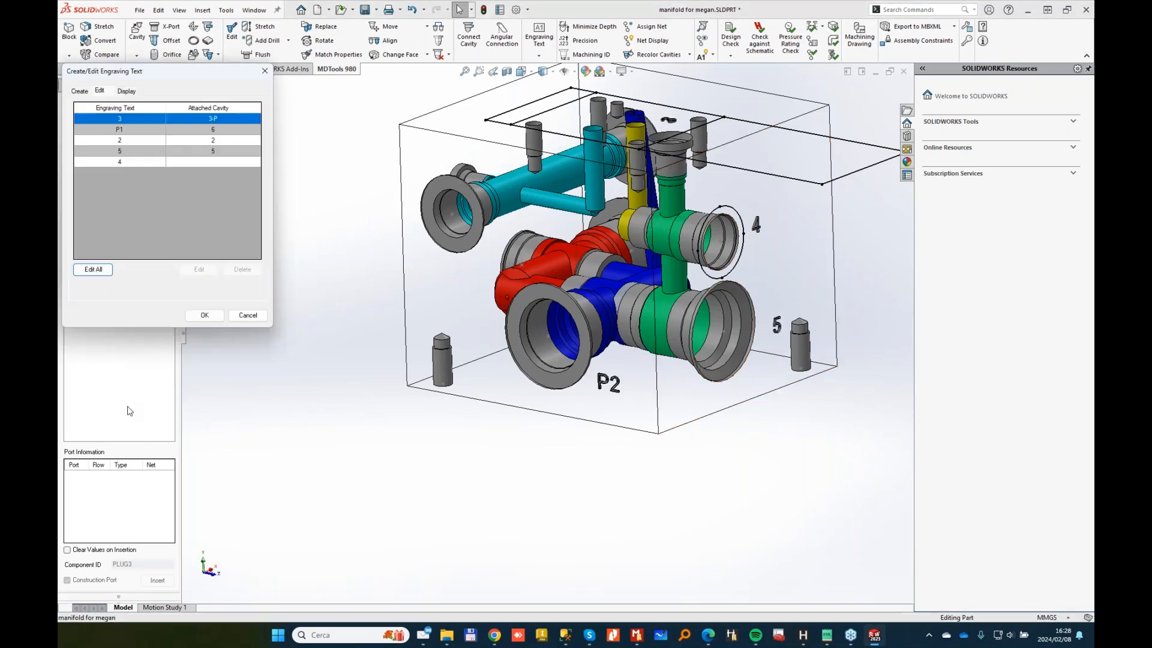
click(206, 316)
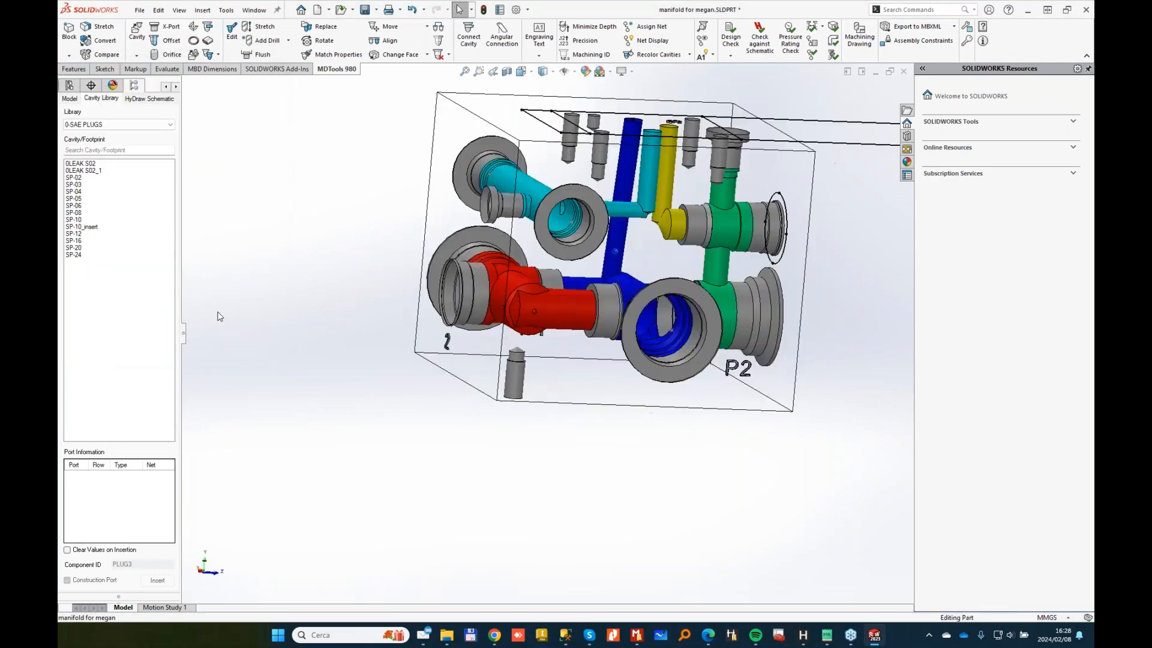
Step: Orbit to a front view and make initial Align Cavities attempts on the yellow plug cavity, cancelling them
middle_drag(294, 292, 400, 270)
middle_drag(418, 261, 567, 234)
middle_drag(643, 273, 562, 322)
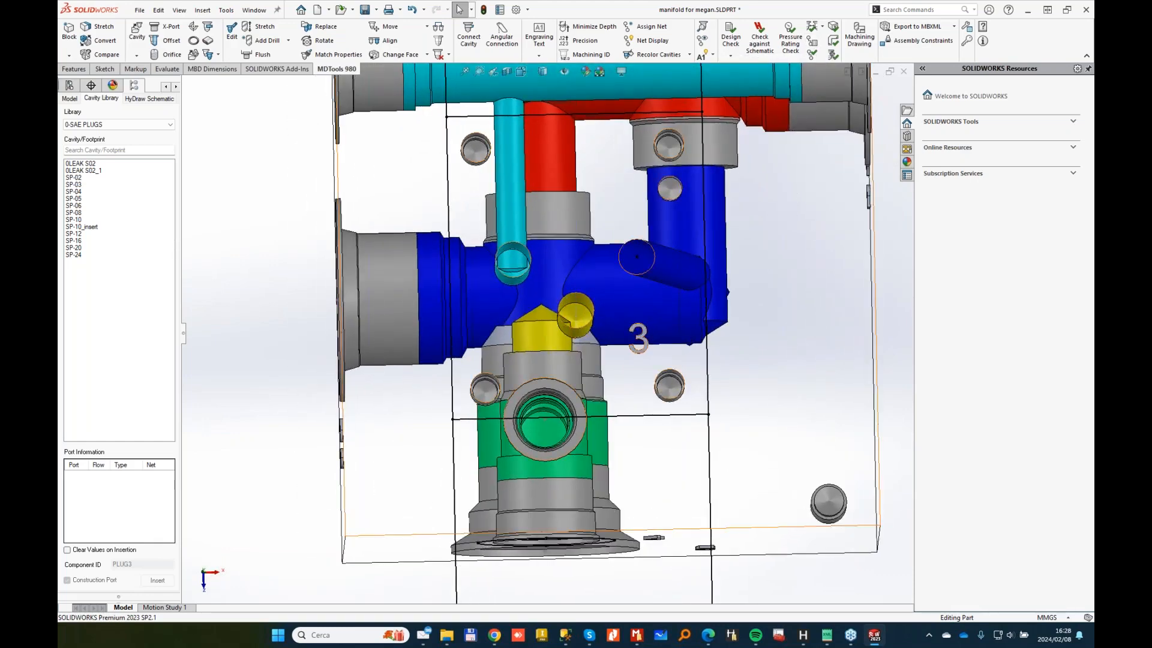
click(389, 40)
click(539, 334)
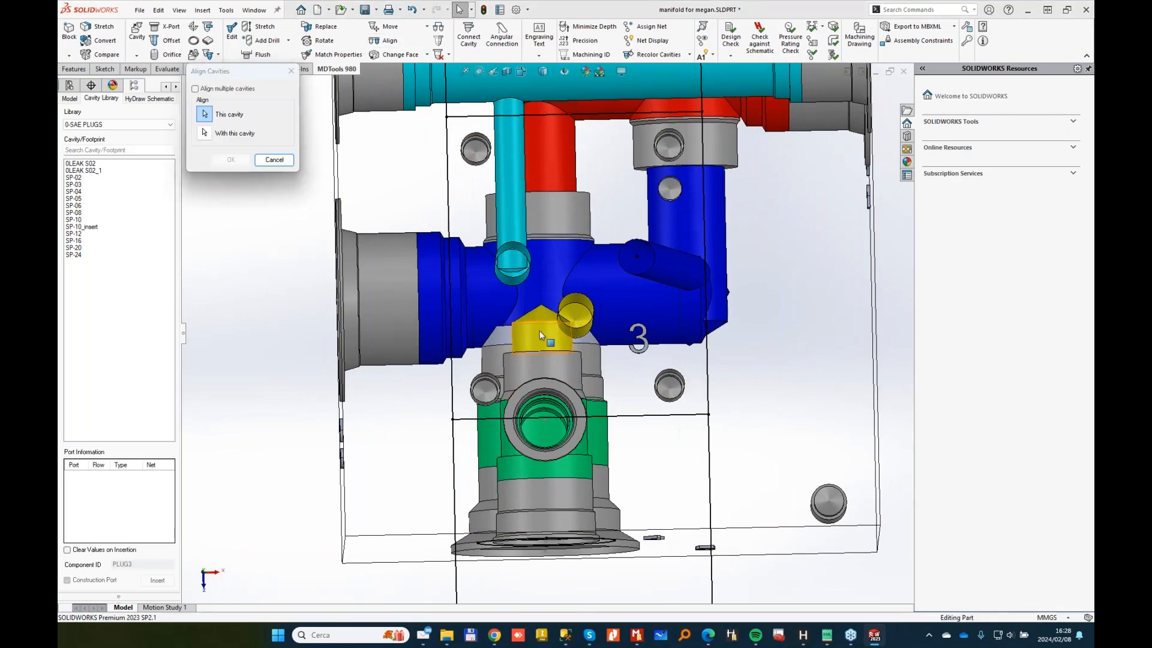
click(184, 215)
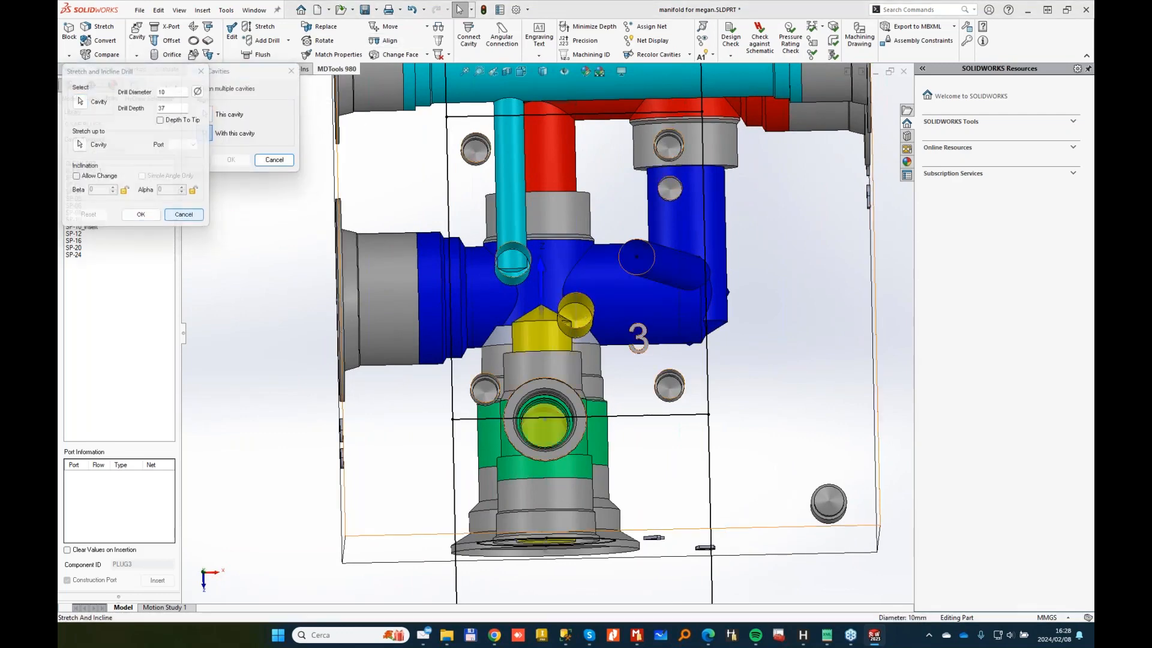
click(274, 159)
click(384, 41)
click(577, 331)
click(579, 337)
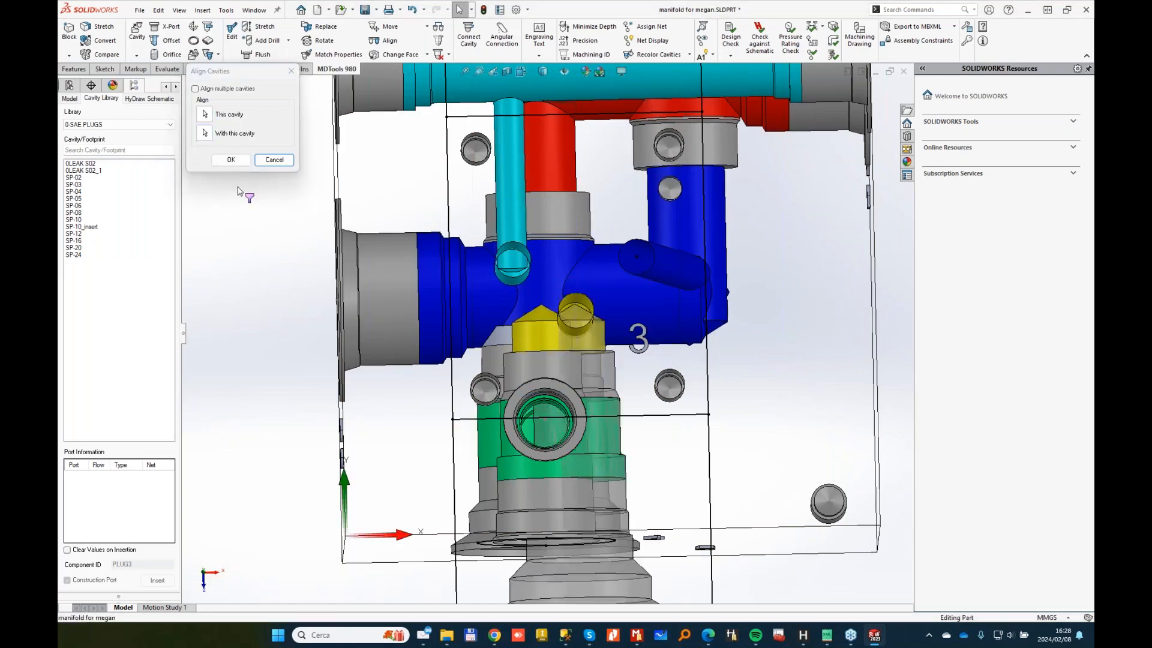
click(274, 160)
Step: Align the plug cavity onto the green cavity and orbit to check the rings coincide
click(384, 40)
click(558, 430)
click(610, 436)
click(231, 160)
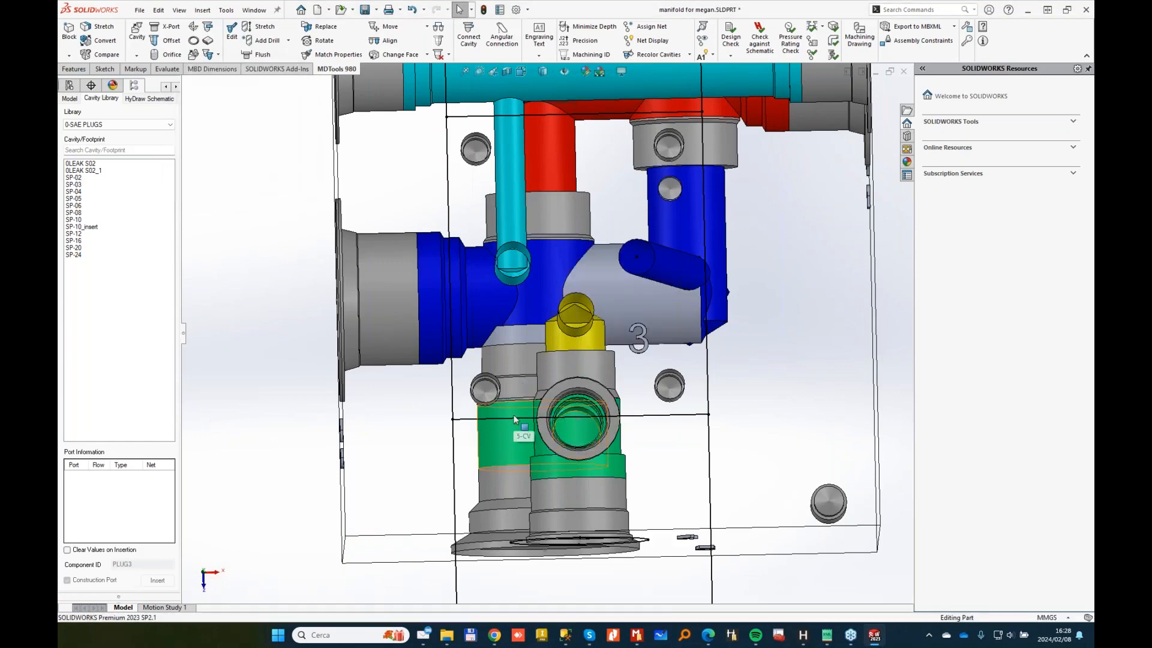
middle_drag(514, 415, 573, 296)
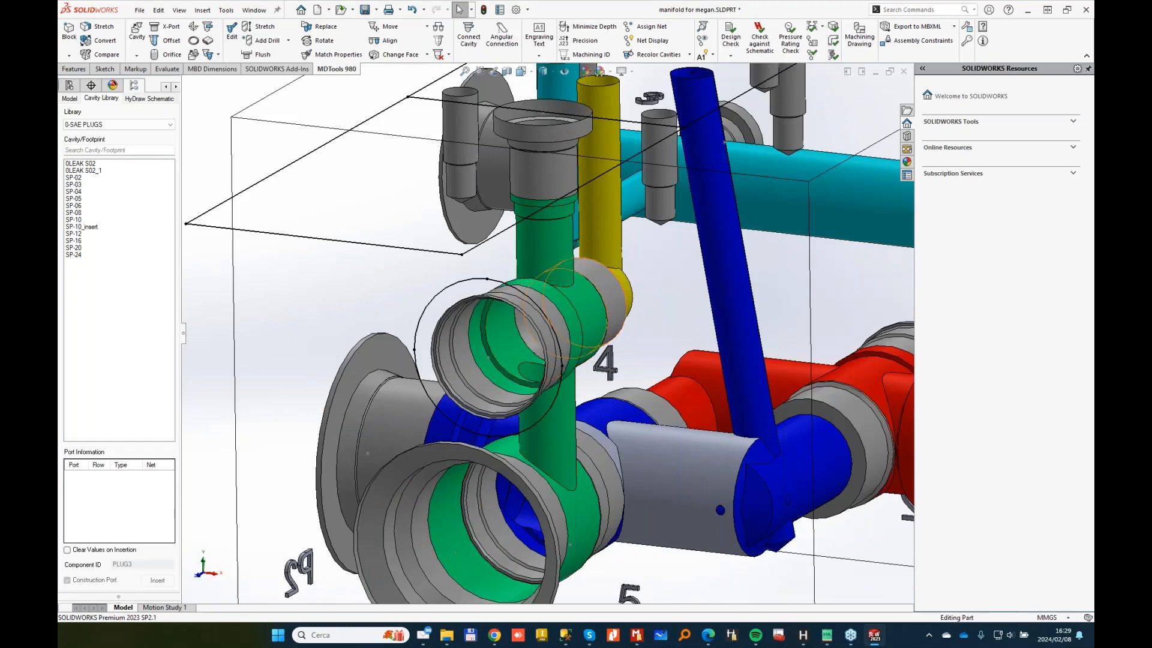
middle_drag(590, 358, 389, 90)
middle_drag(672, 288, 694, 435)
scroll(570, 394, up, 3)
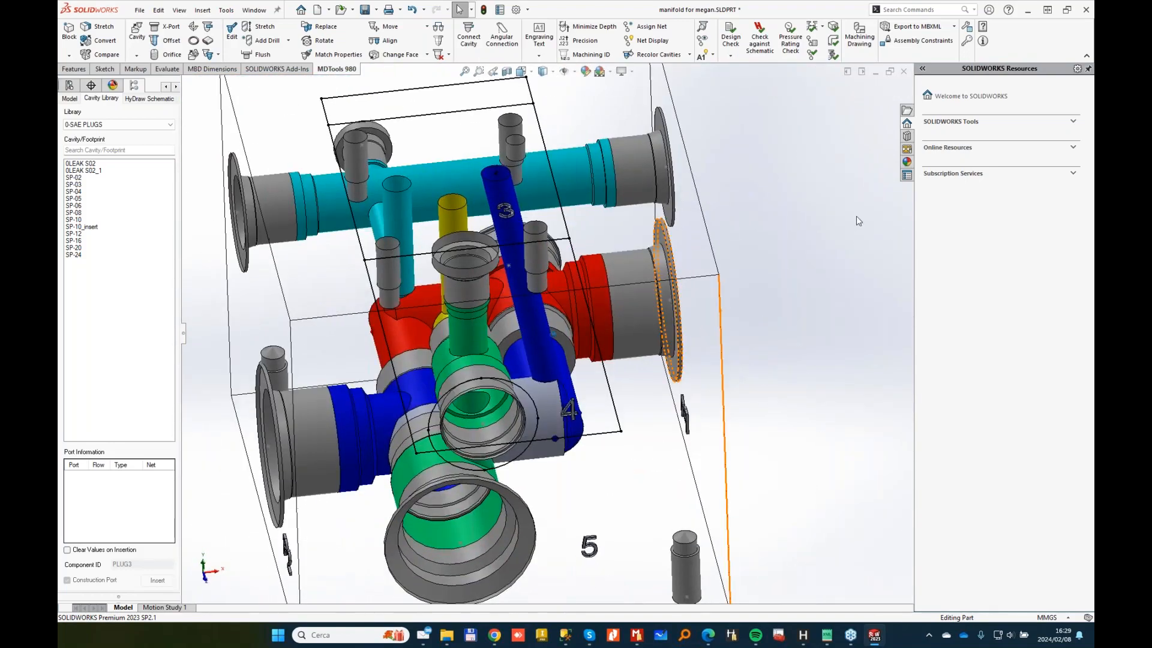
Step: Run the manufacturability check, locate 3-P as a 6 mm, 10° simple angle hole, and close the report
click(731, 57)
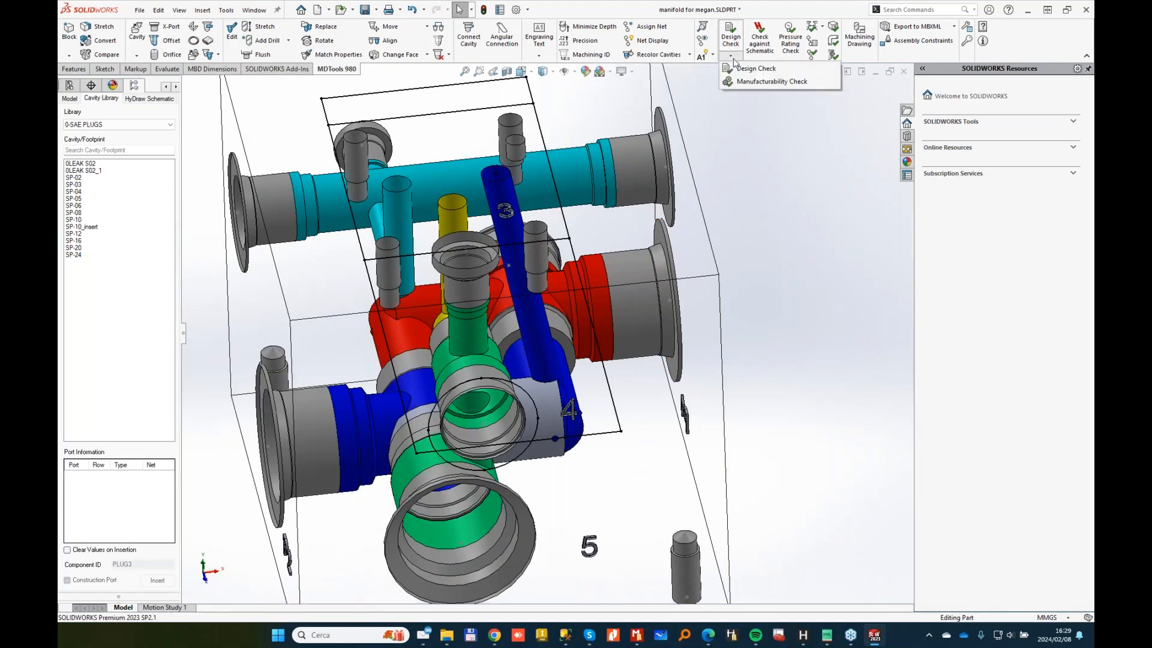
click(762, 82)
click(394, 468)
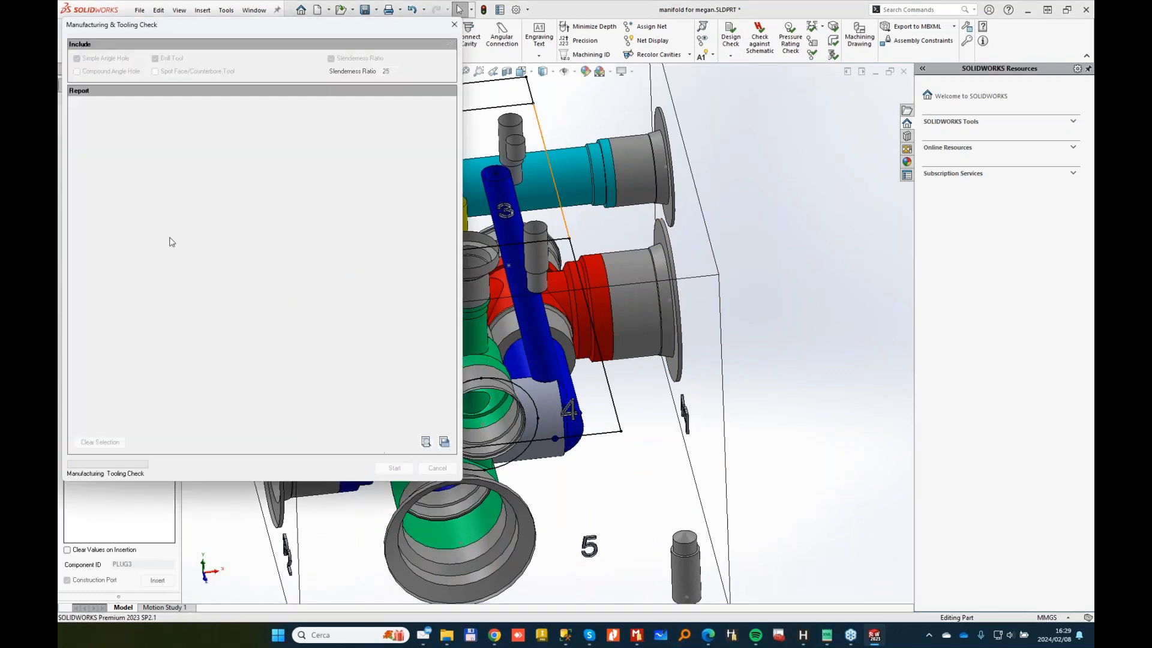
click(80, 126)
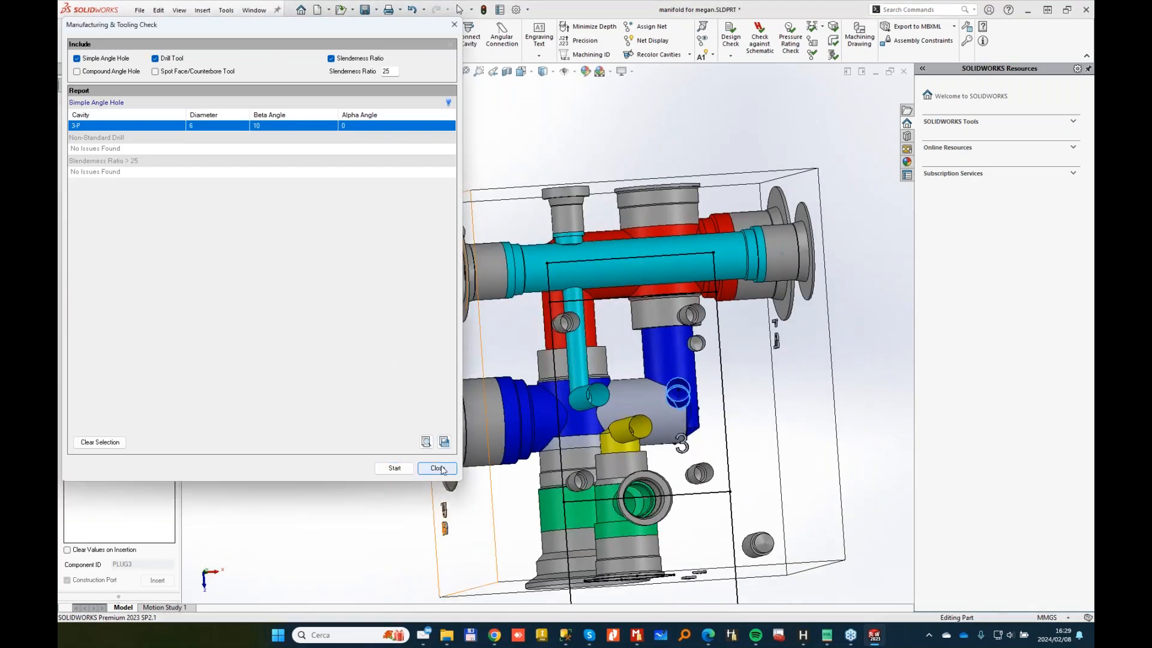
click(437, 468)
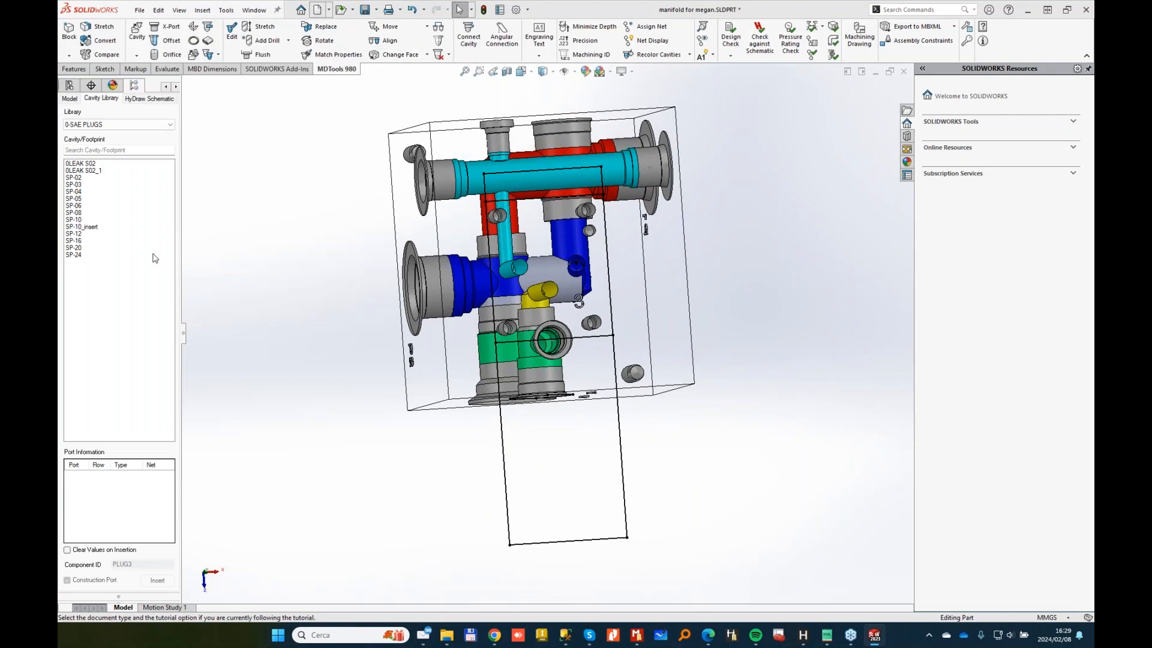
Step: Create assembly Assem1 with the manifold inserted and its two plugs assembled
double_click(433, 303)
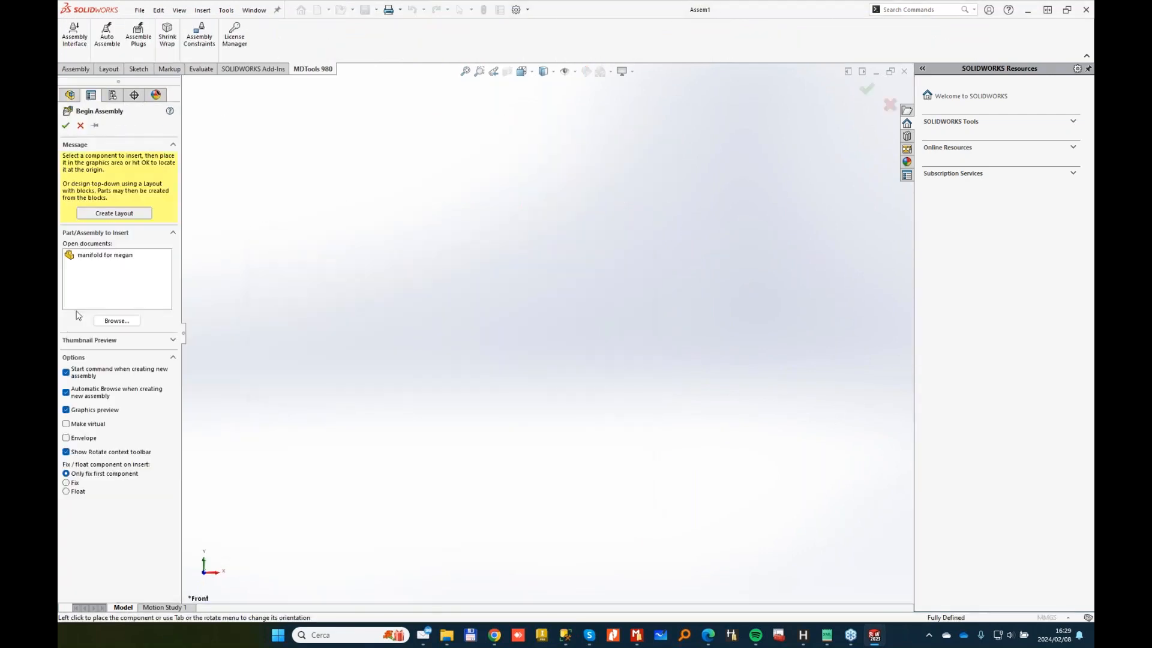
click(103, 256)
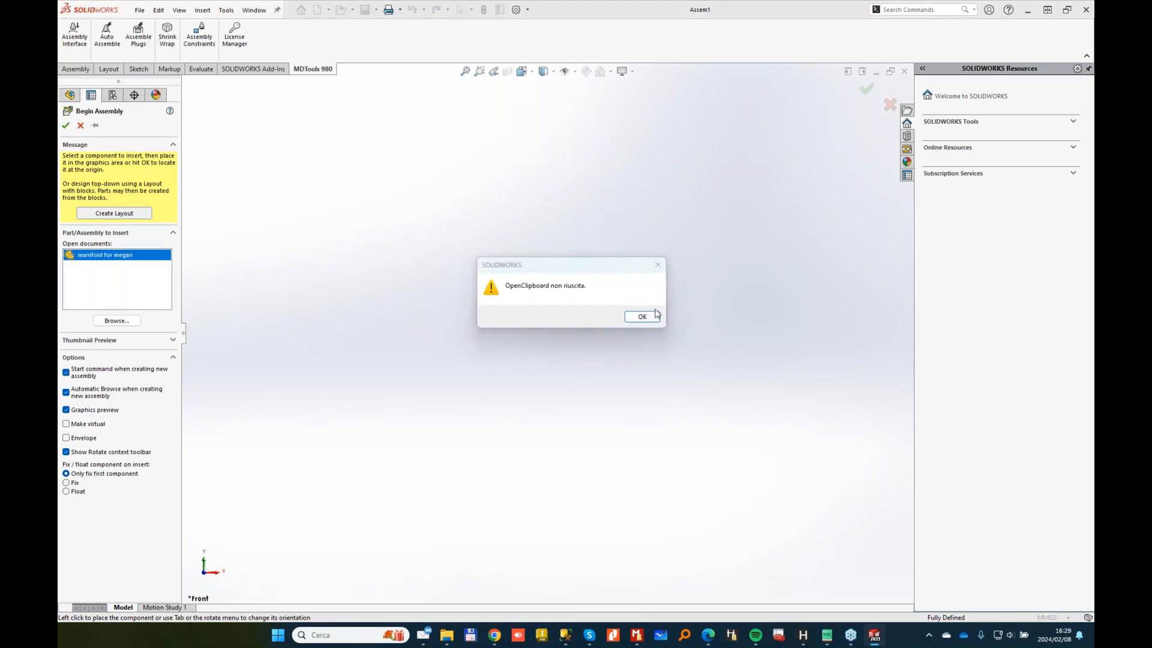
key(Return)
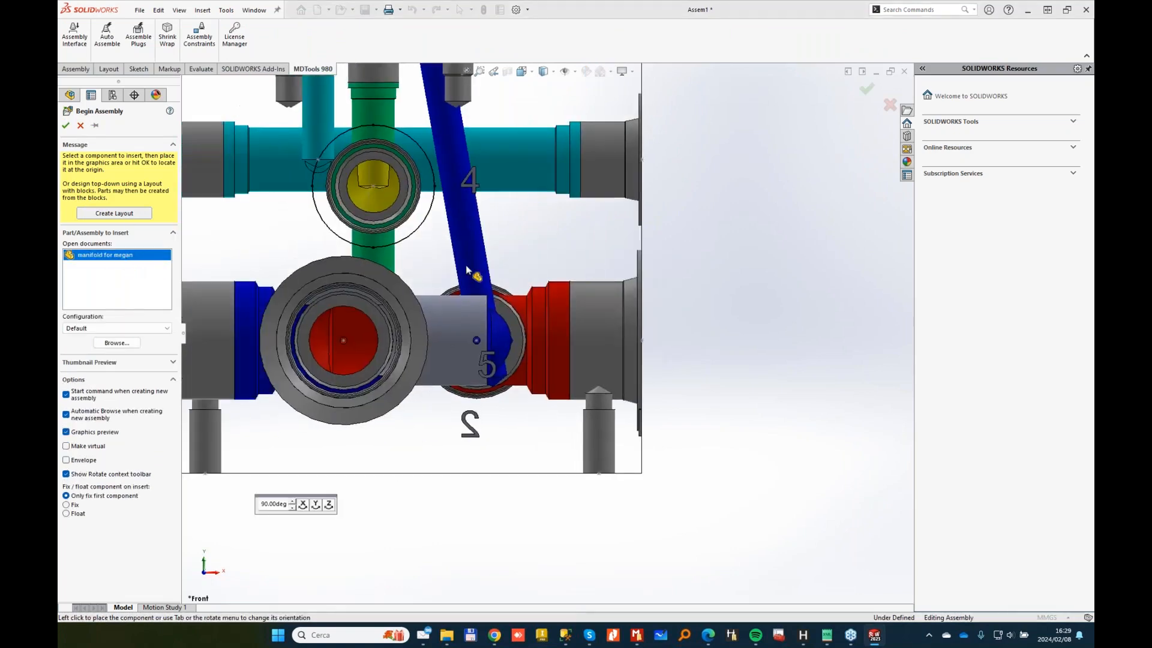
click(137, 33)
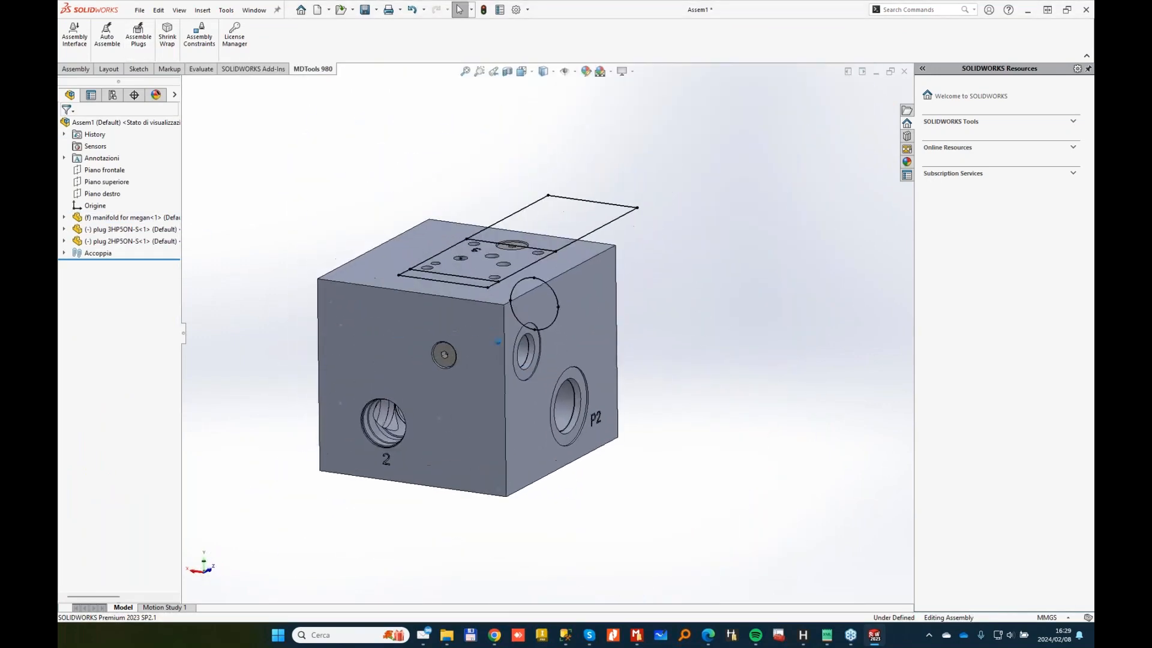
click(75, 31)
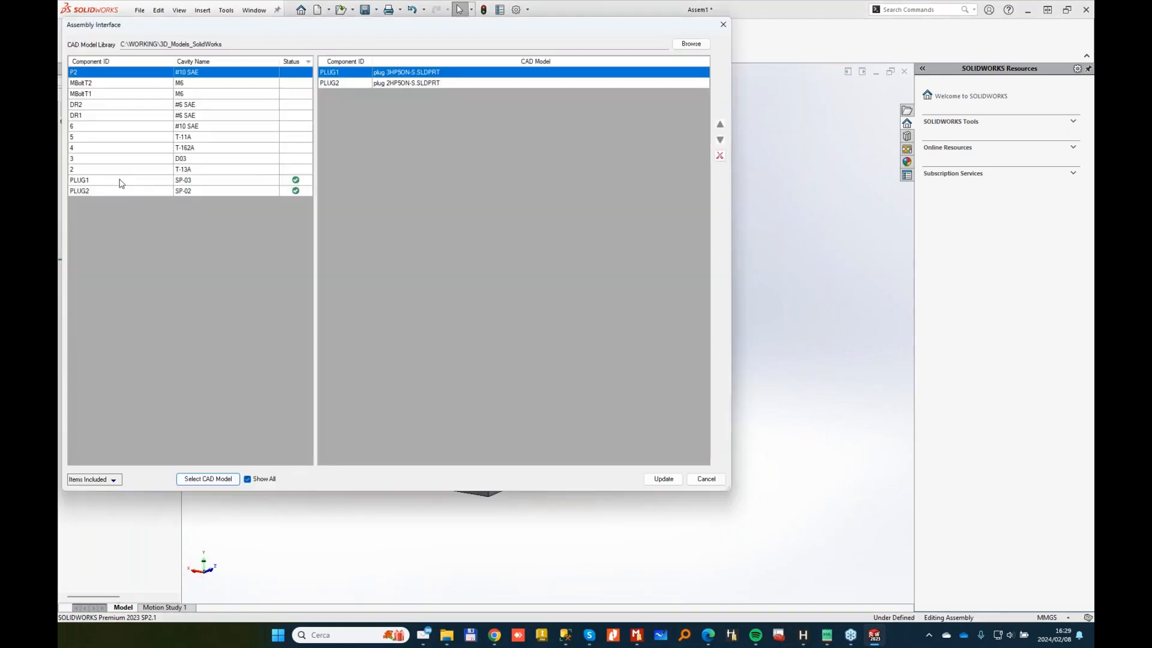
Step: Assign the Bosch Rexroth 4WE_6_D_6X valve model to cavity 3 (D03)
click(200, 160)
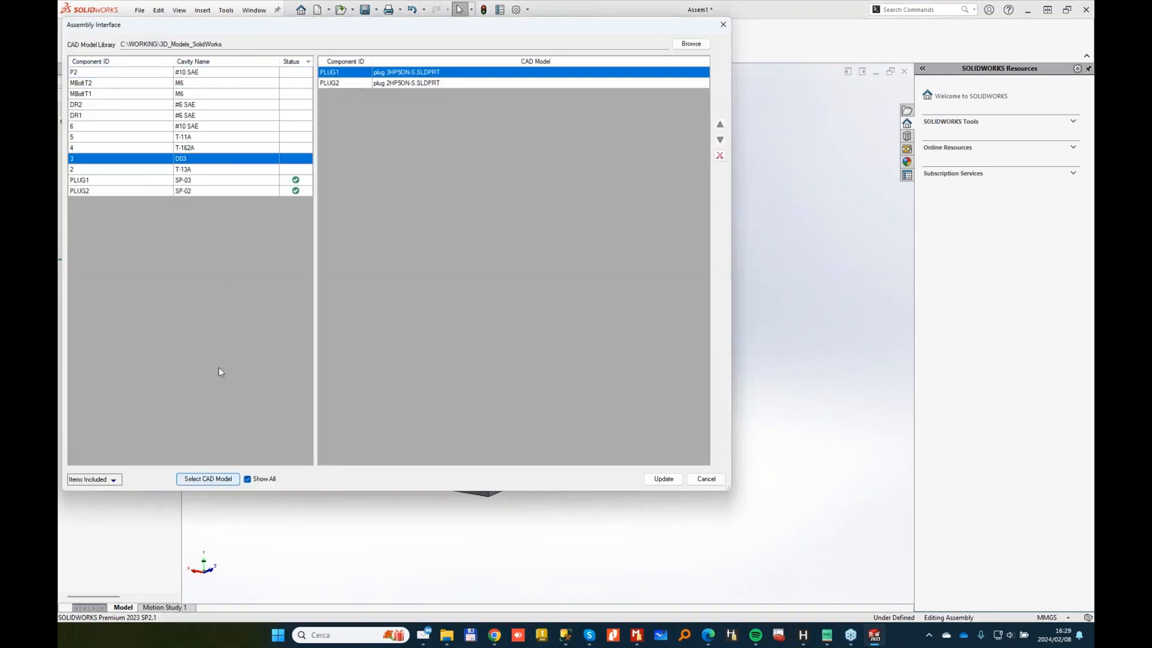
click(208, 479)
click(240, 230)
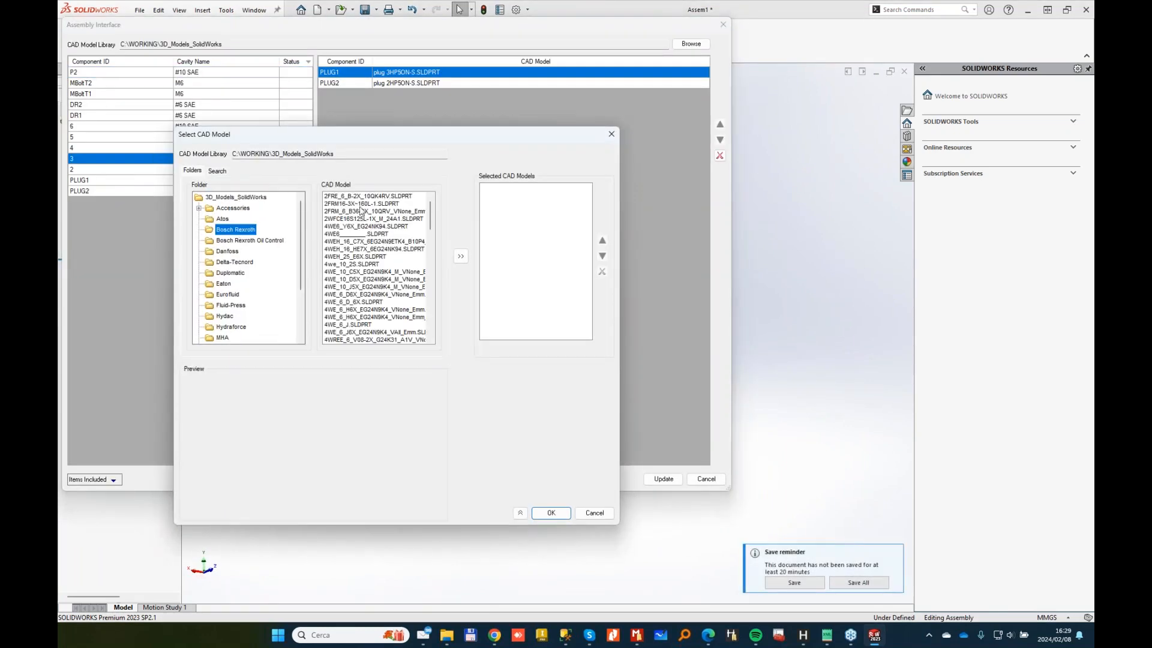
drag(433, 220, 430, 237)
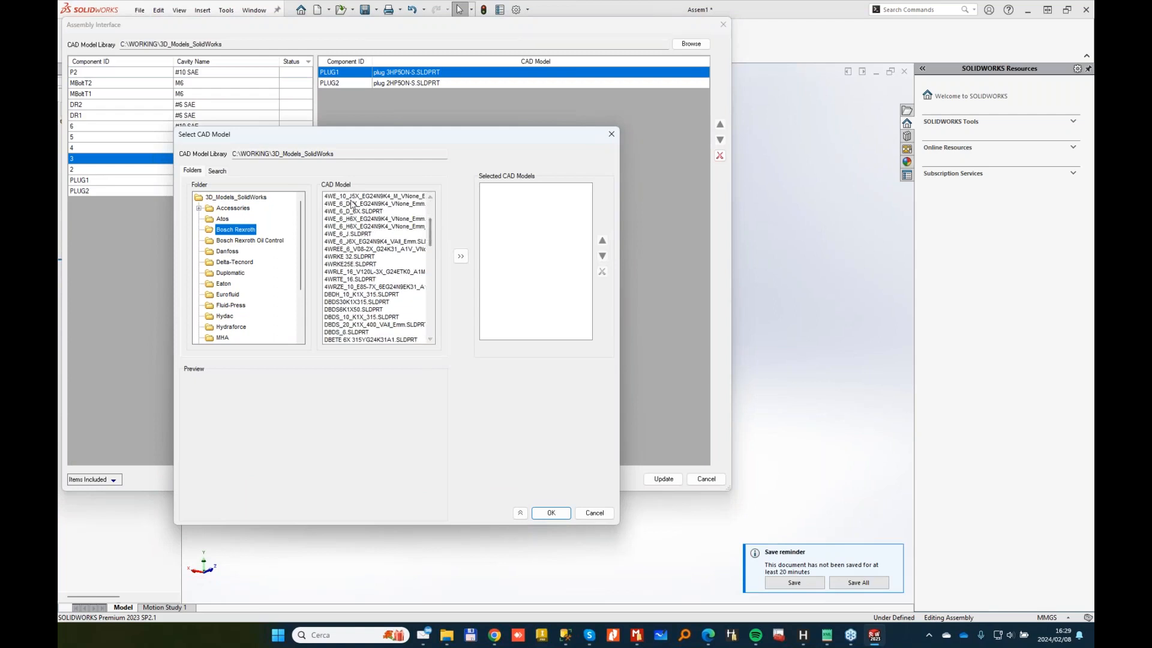
click(354, 211)
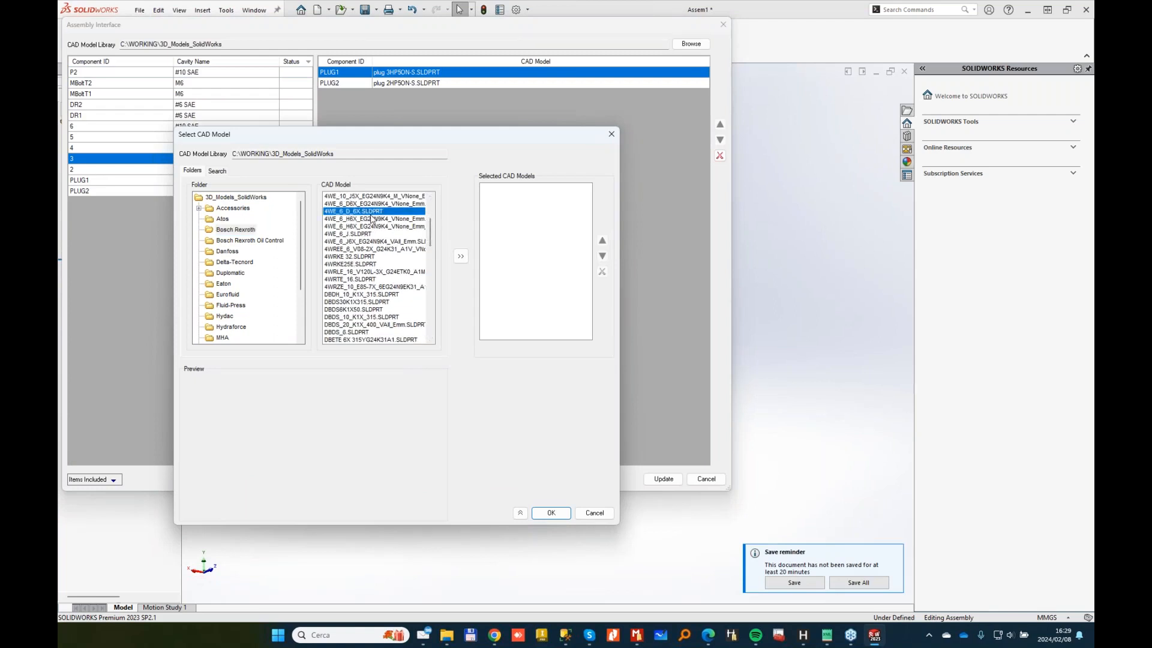
click(549, 512)
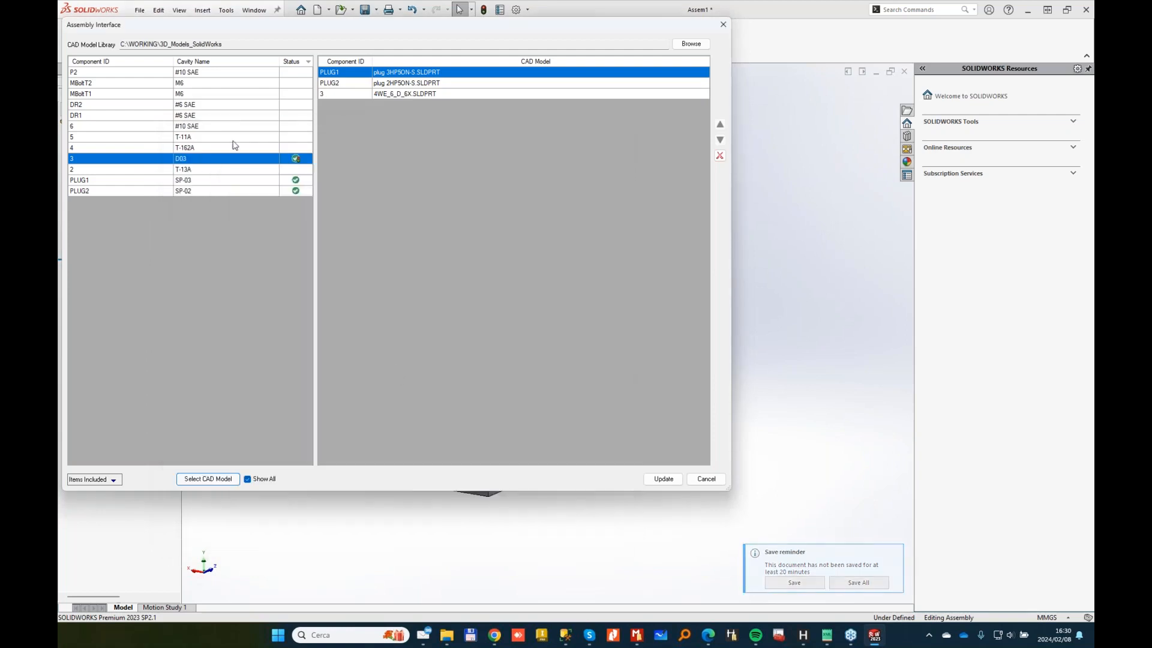
Step: Assign the Sun Hydraulics LODCXDN cartridge model to cavity 5 (T-11A)
click(211, 137)
click(207, 479)
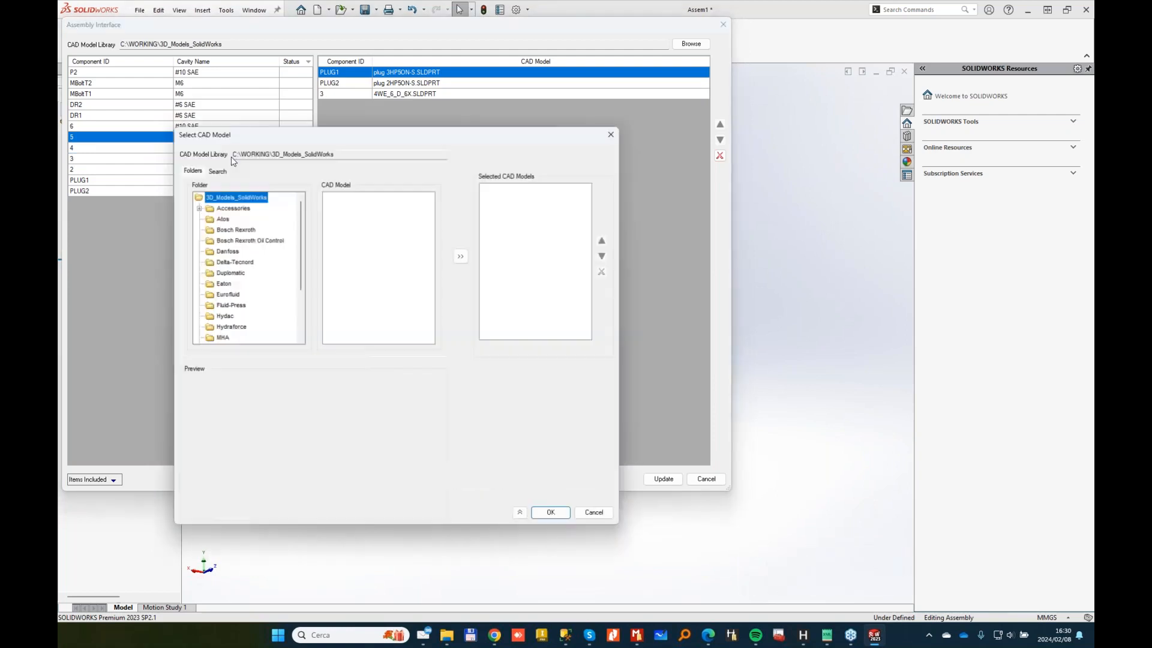
scroll(302, 234, down, 3)
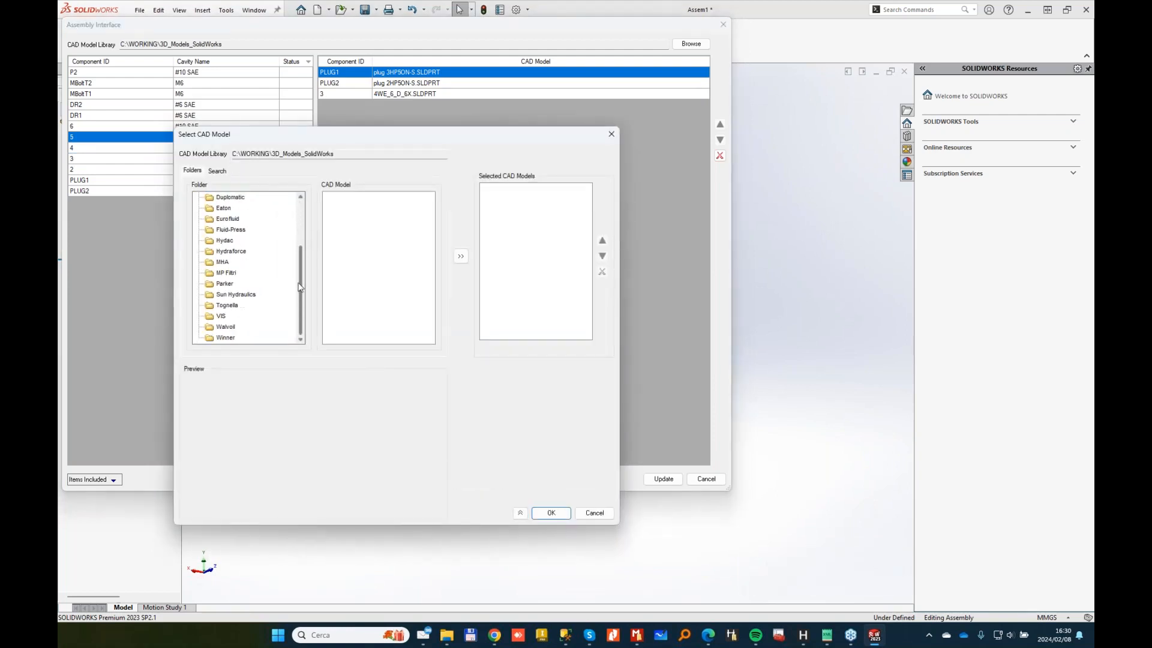
click(236, 294)
drag(427, 216, 433, 284)
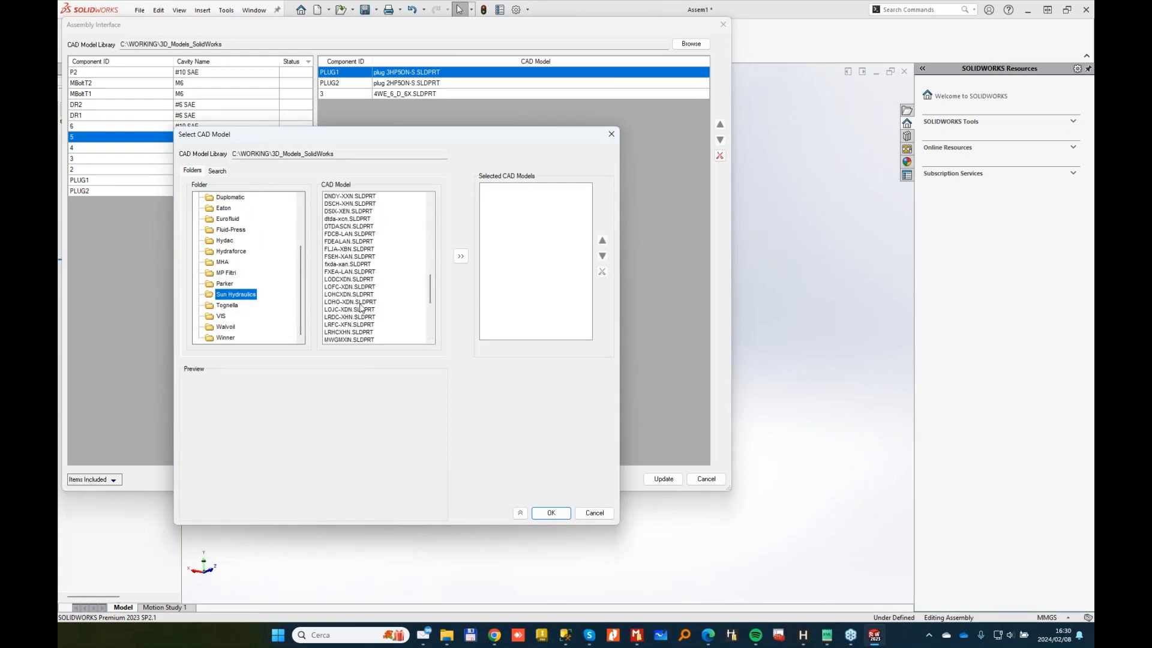
click(354, 280)
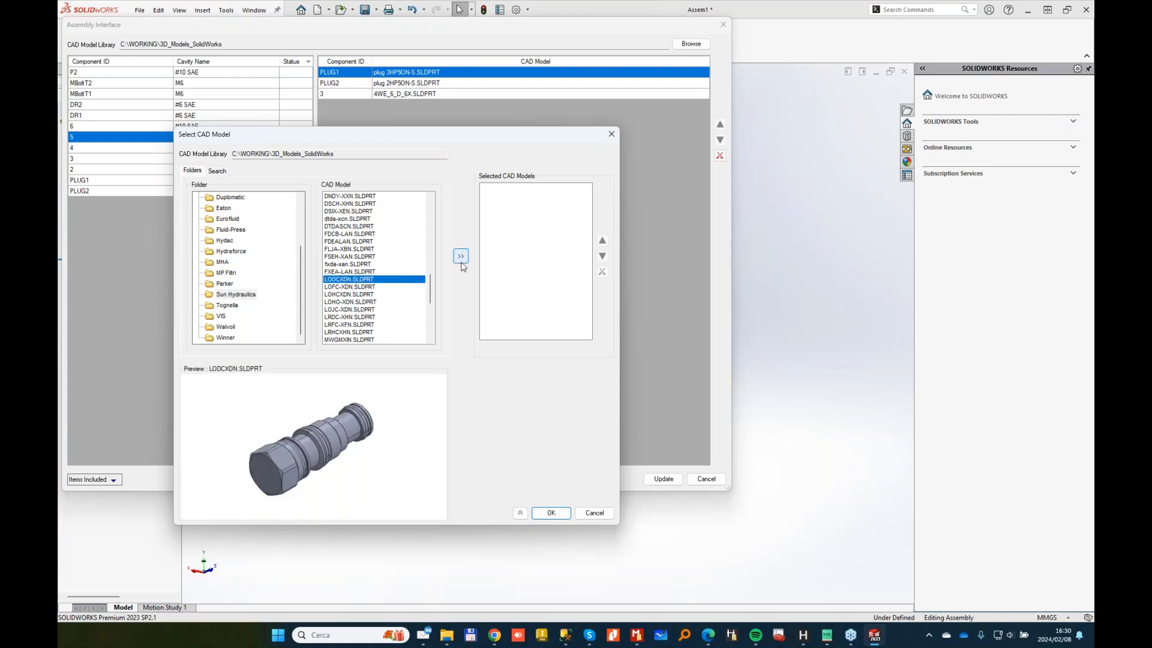
click(550, 514)
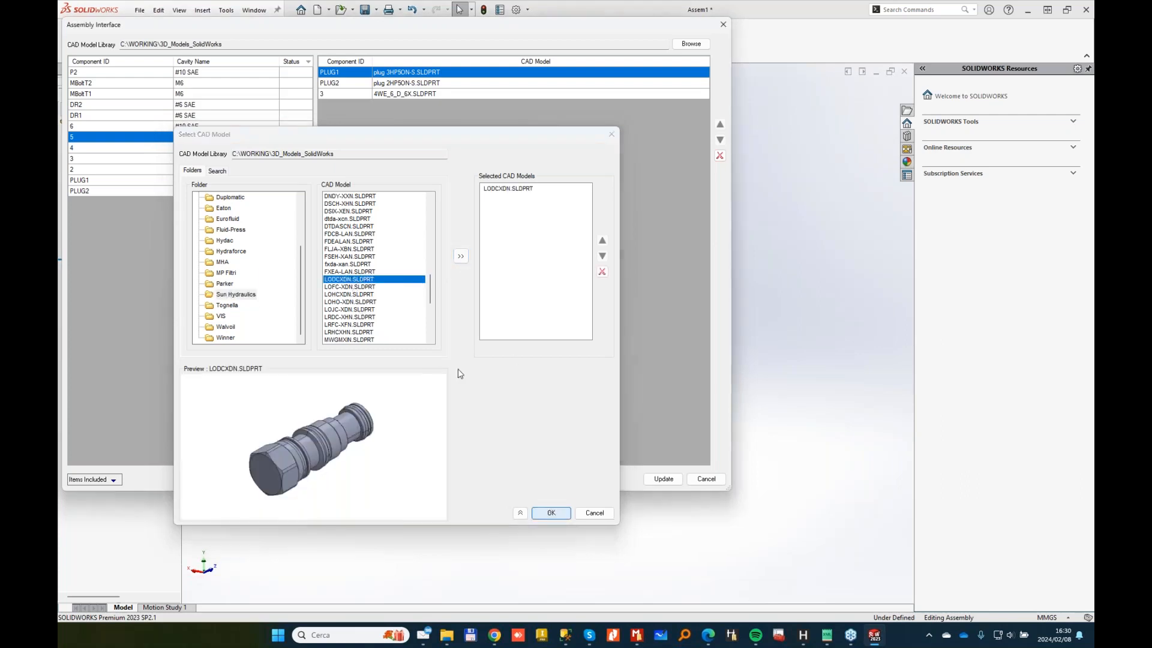
Step: Assign the Sun Hydraulics NCBBLCN.SLDPRT model to component 4 (cavity T-162A)
click(216, 148)
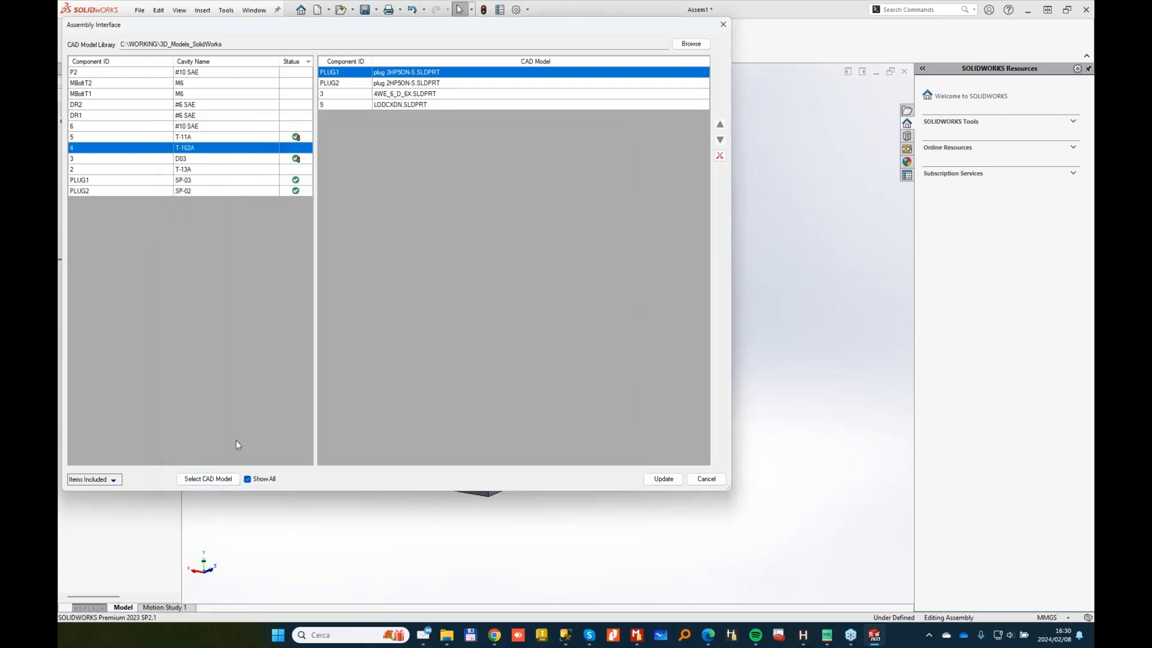
click(207, 480)
click(301, 274)
click(233, 295)
drag(429, 211, 428, 236)
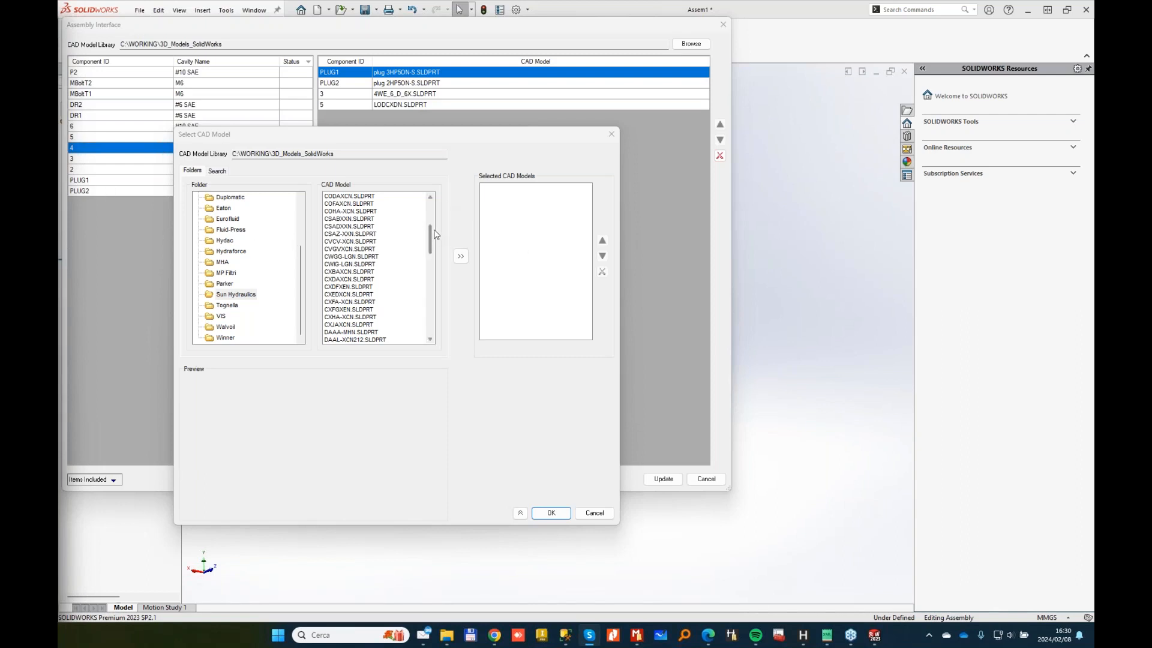
drag(431, 230, 431, 235)
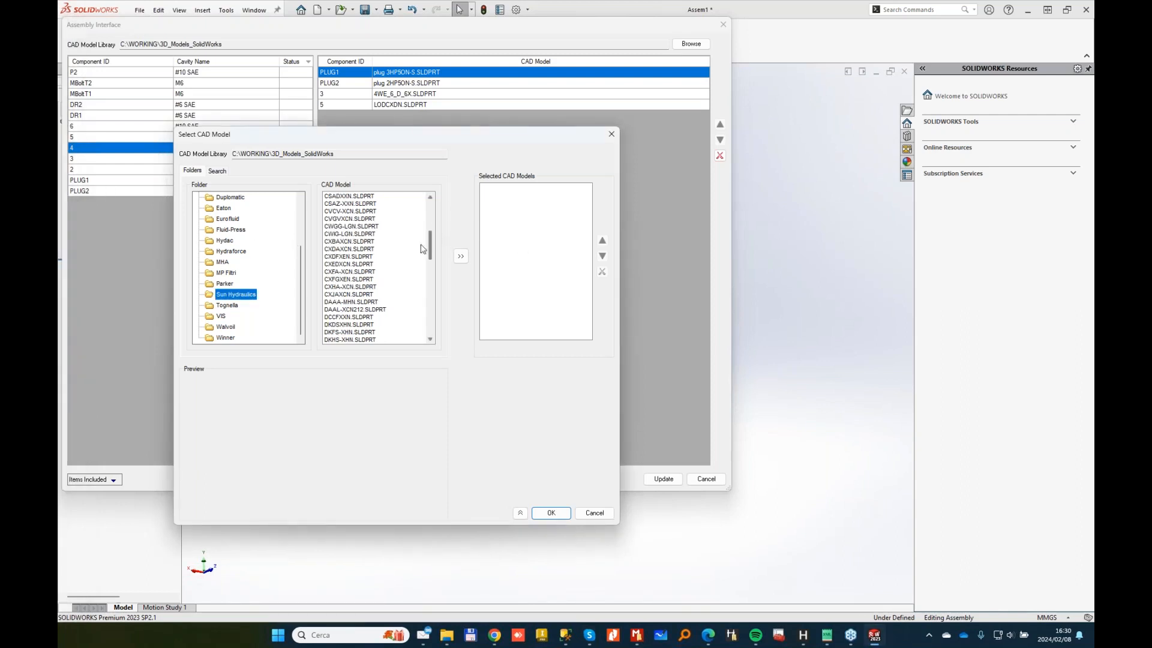
click(358, 304)
key(n)
scroll(374, 289, down, 1)
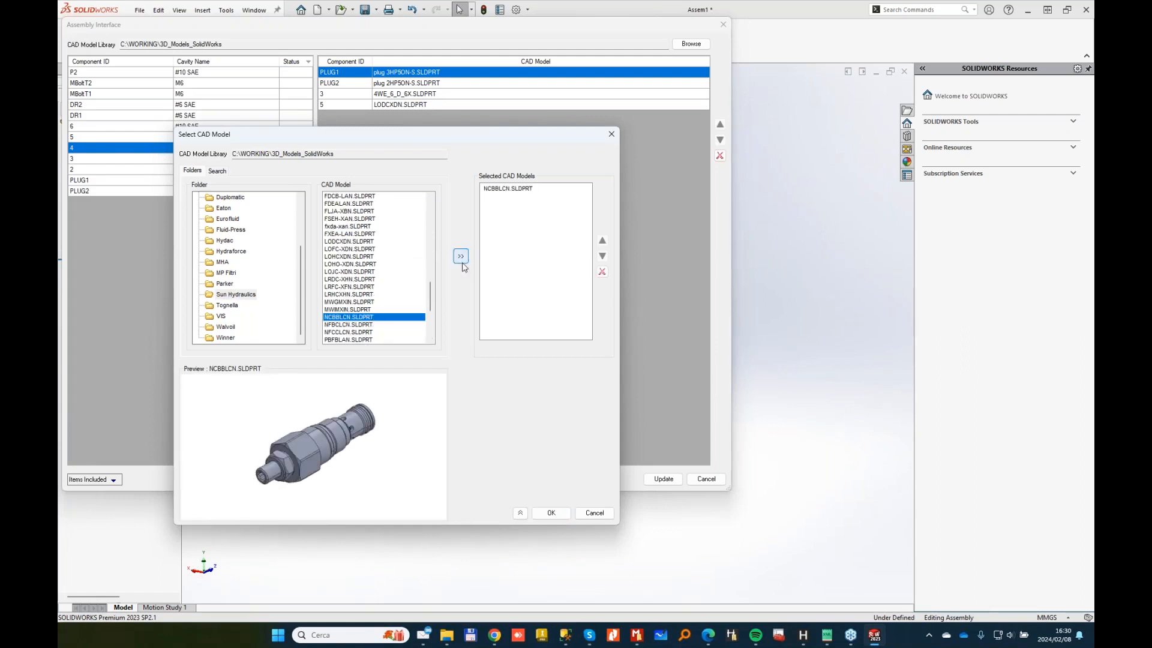
click(551, 512)
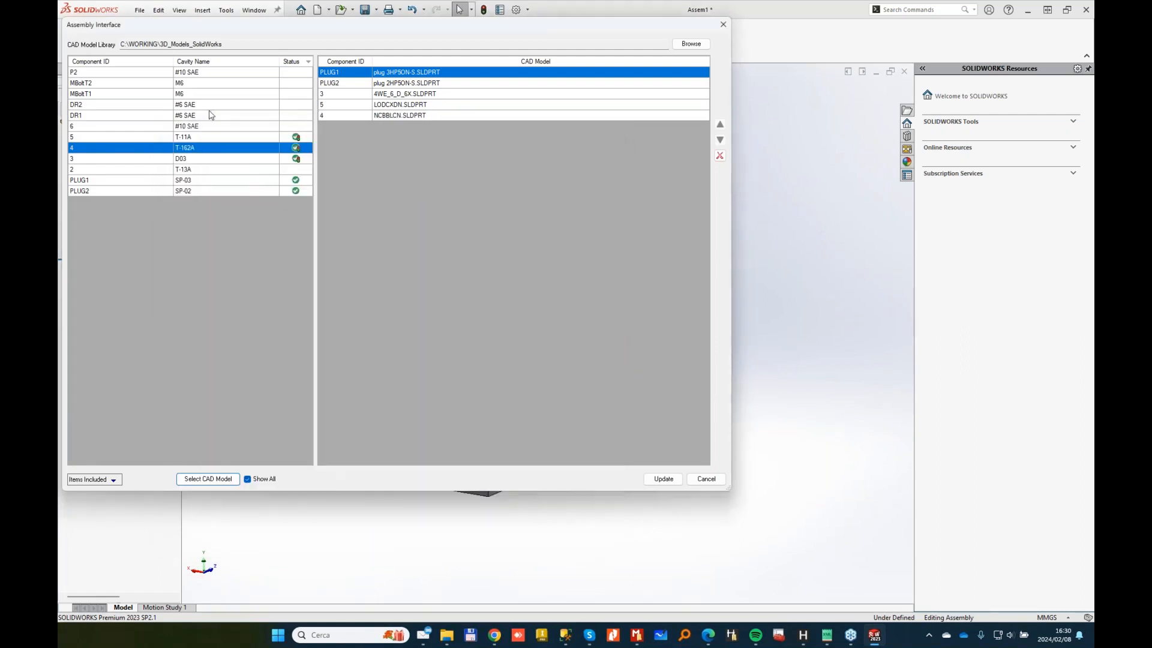
Step: Search the library for NFCC and assign NFCCLCN.SLDPRT to component 2 (T-13A)
click(189, 170)
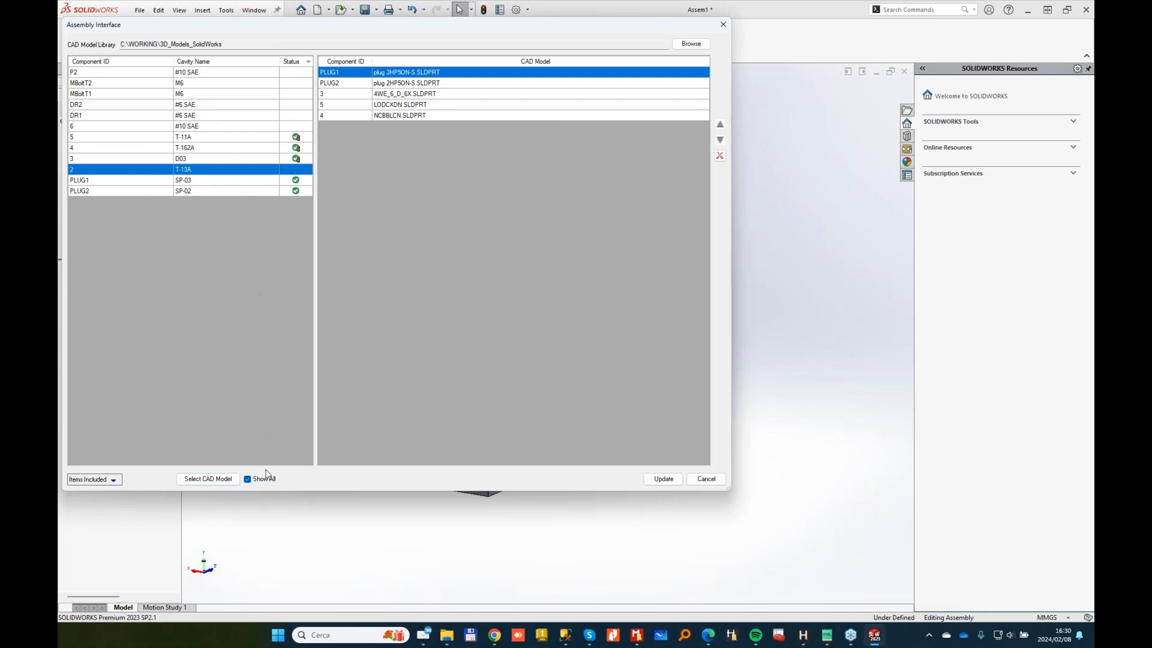
click(208, 479)
scroll(252, 313, down, 3)
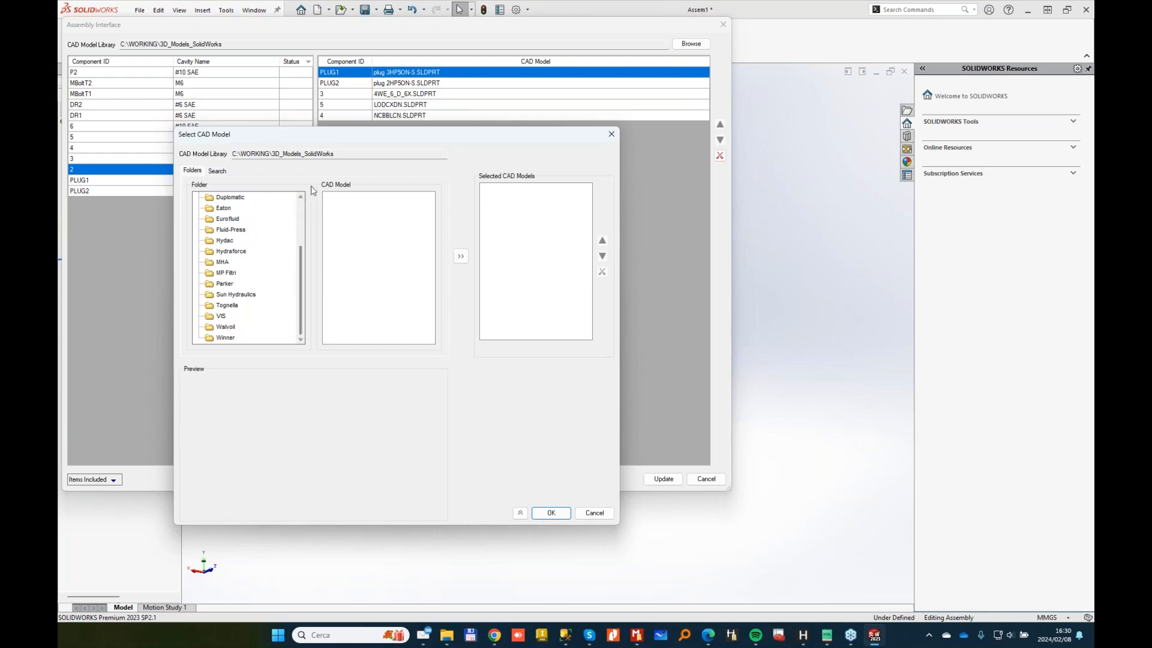
click(217, 171)
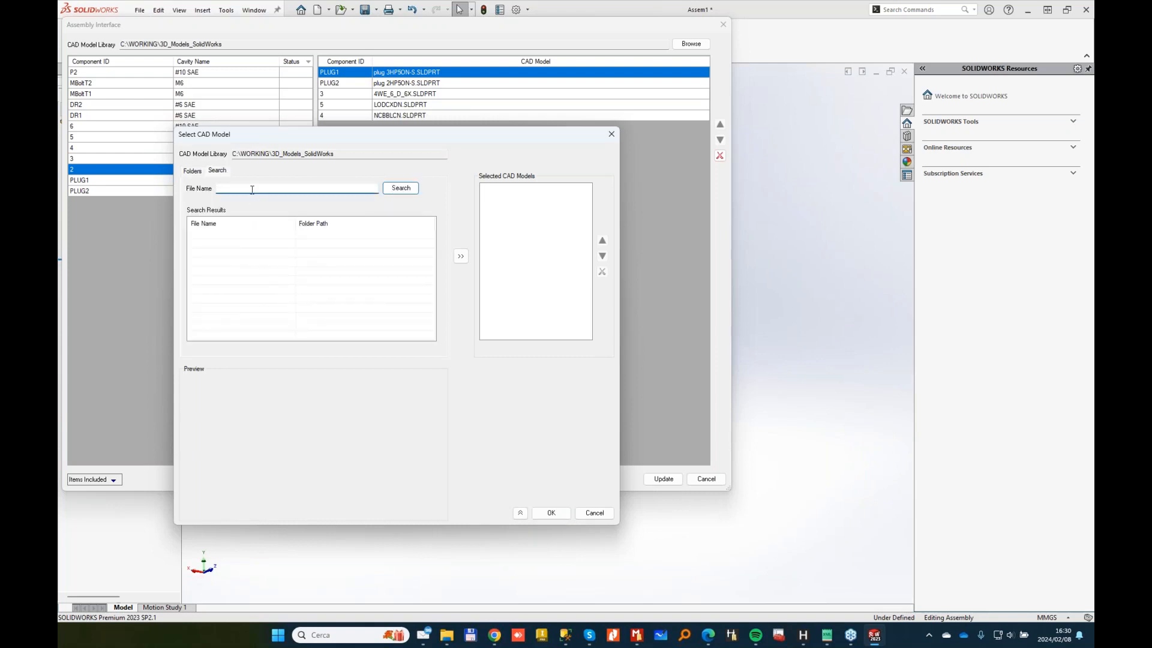
click(401, 191)
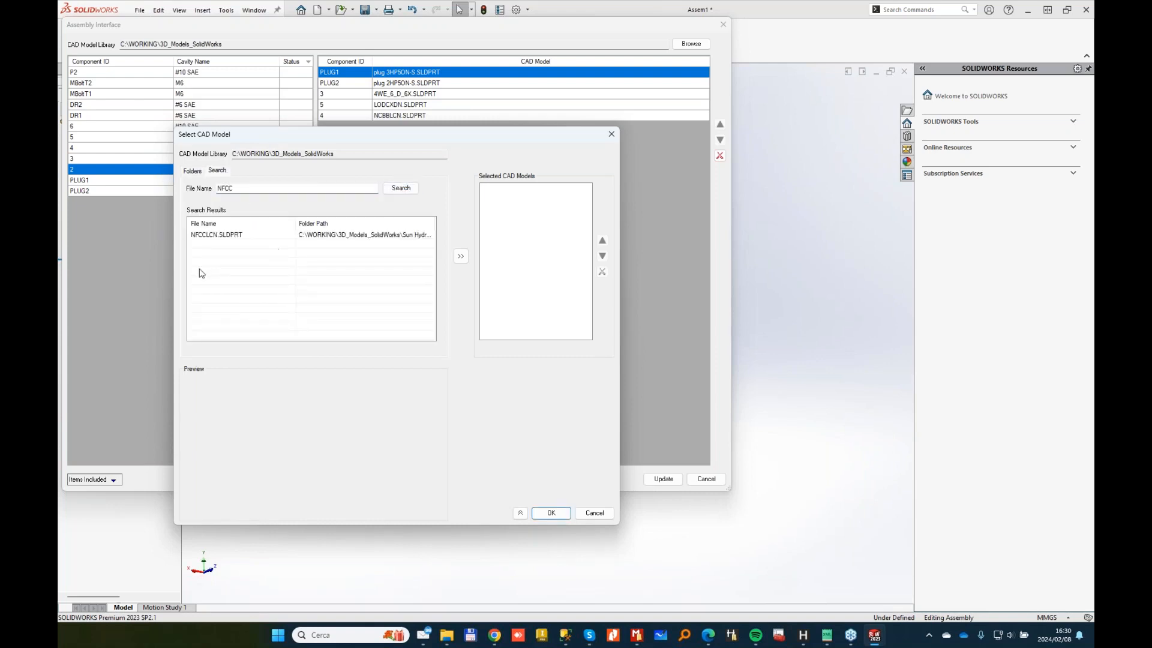
click(253, 235)
click(460, 258)
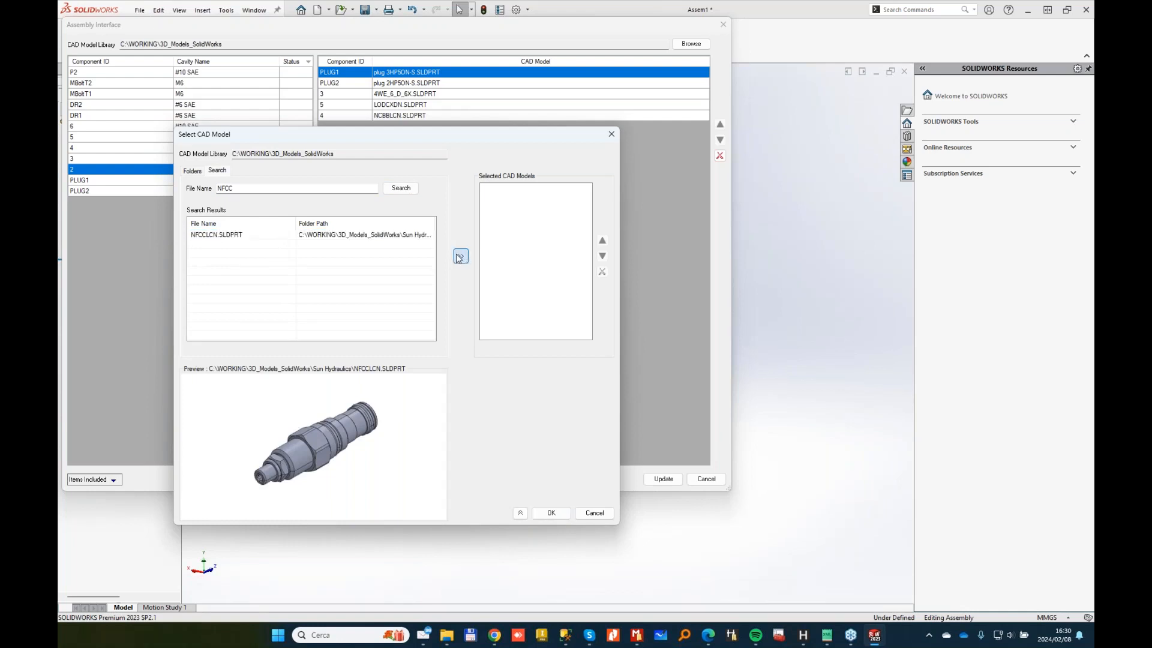
click(551, 513)
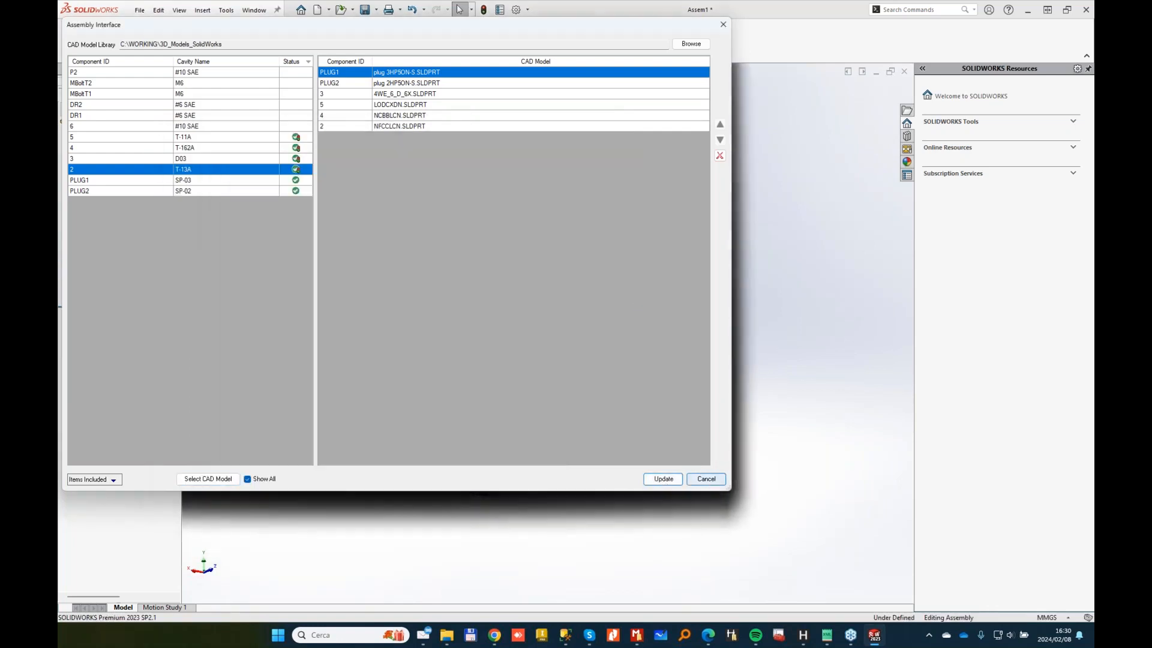
Step: Close Assembly Interface to view the assembled valves and start a new drawing
click(710, 480)
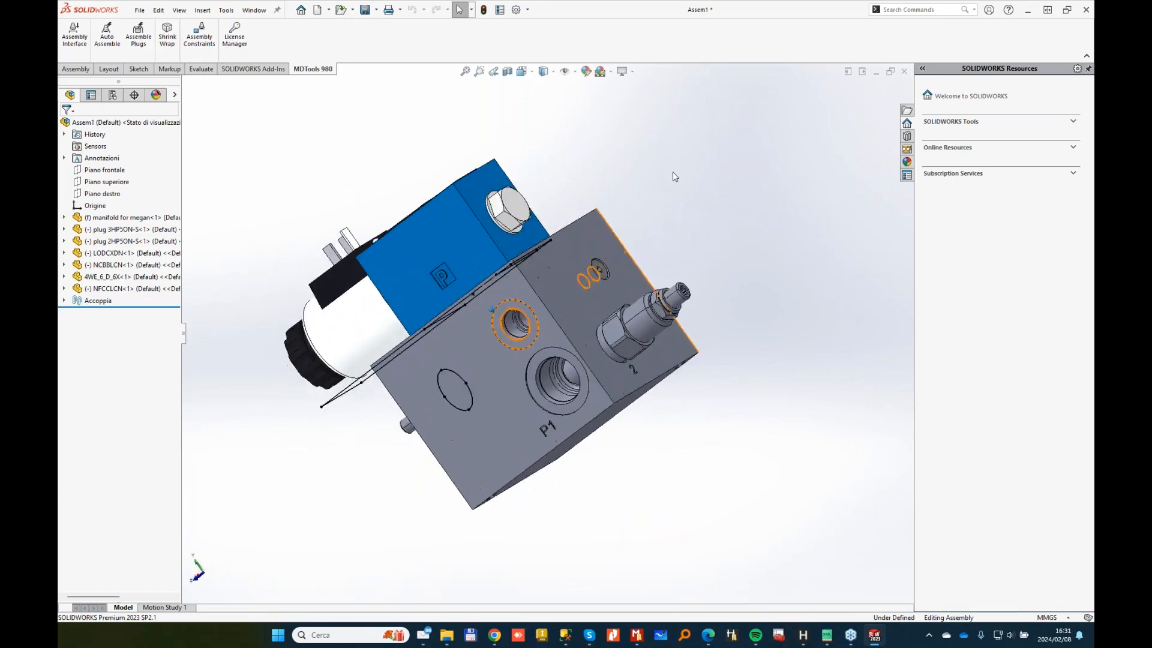
click(319, 11)
double_click(571, 331)
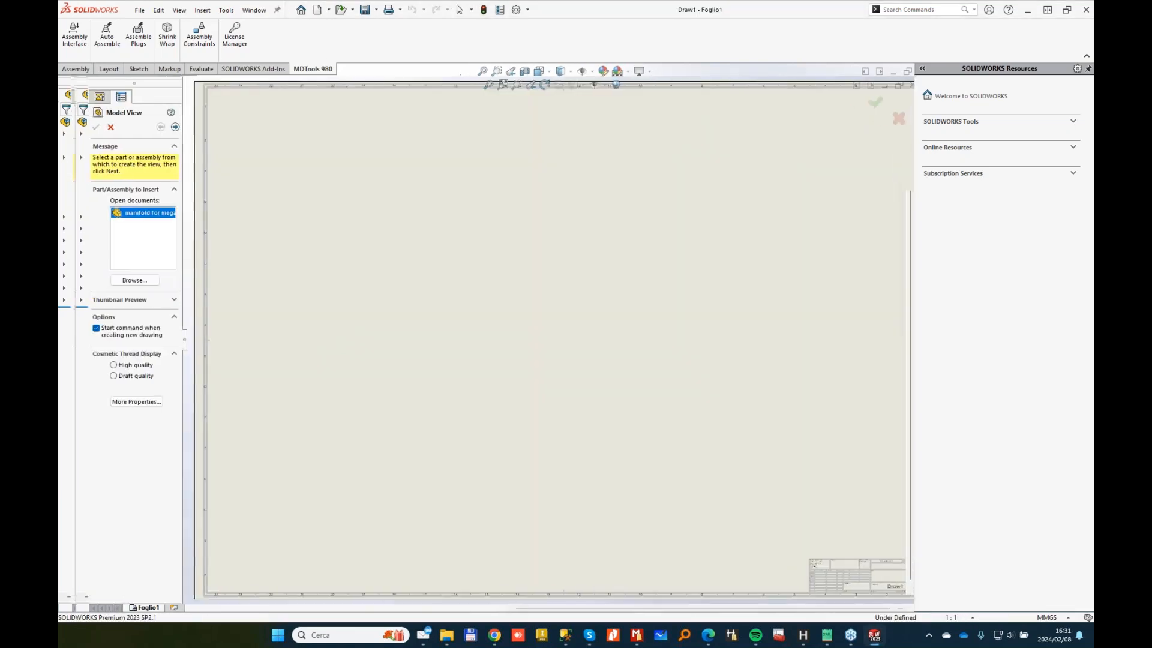
Step: Generate and place six 1:1 manifold face views (A–F) on sheet Foglio1
click(112, 126)
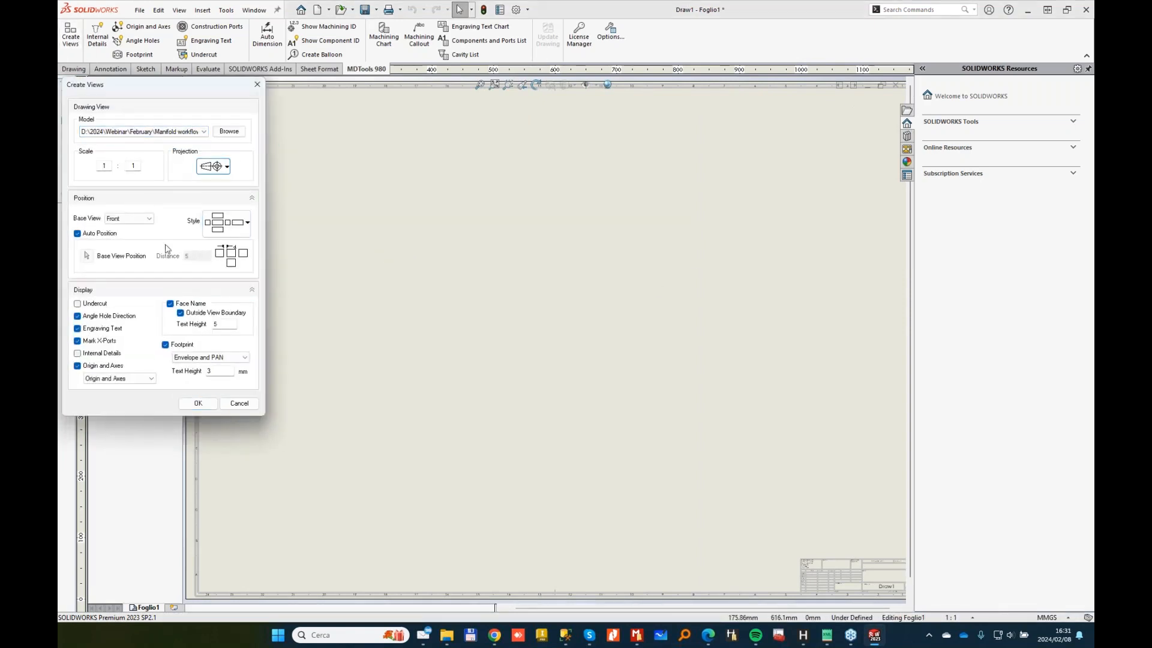
click(198, 403)
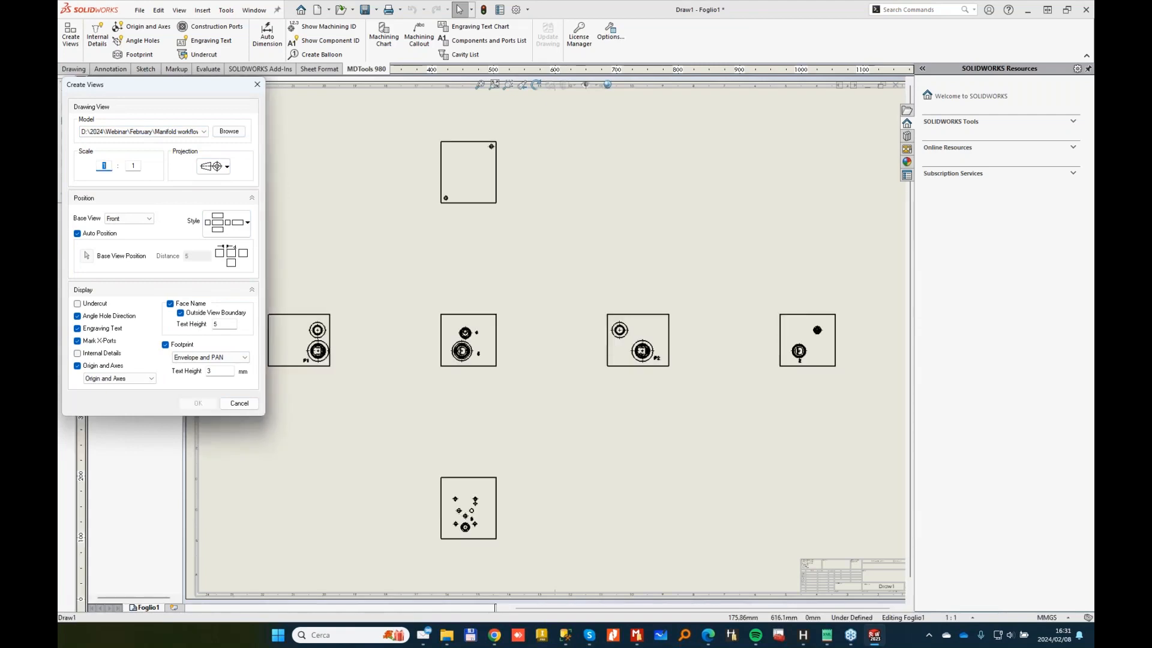
click(799, 351)
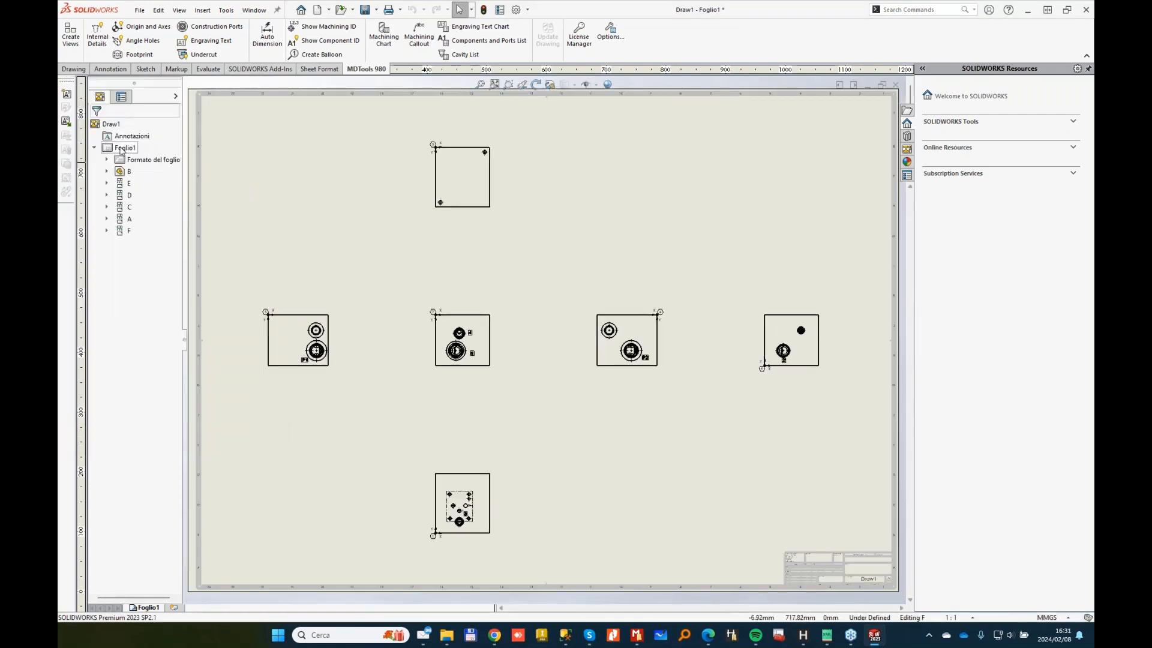
right_click(123, 149)
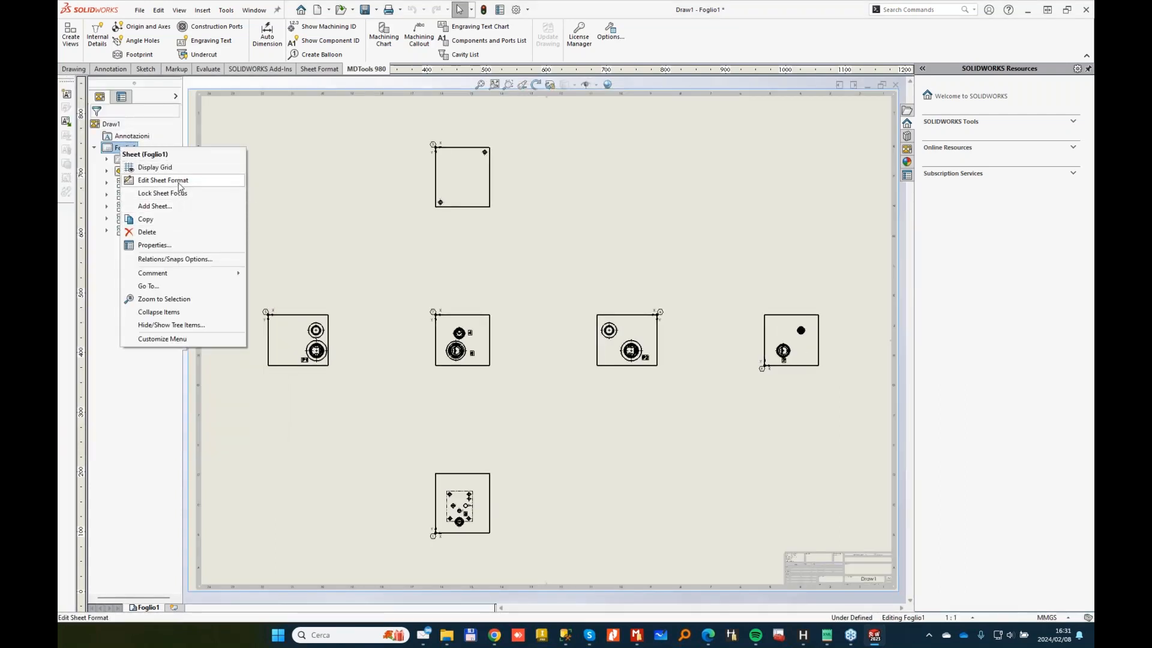
Step: Change sheet Foglio1's size to A2 (ISO), 594 × 420 mm, in its sheet properties
click(179, 181)
click(870, 109)
right_click(110, 124)
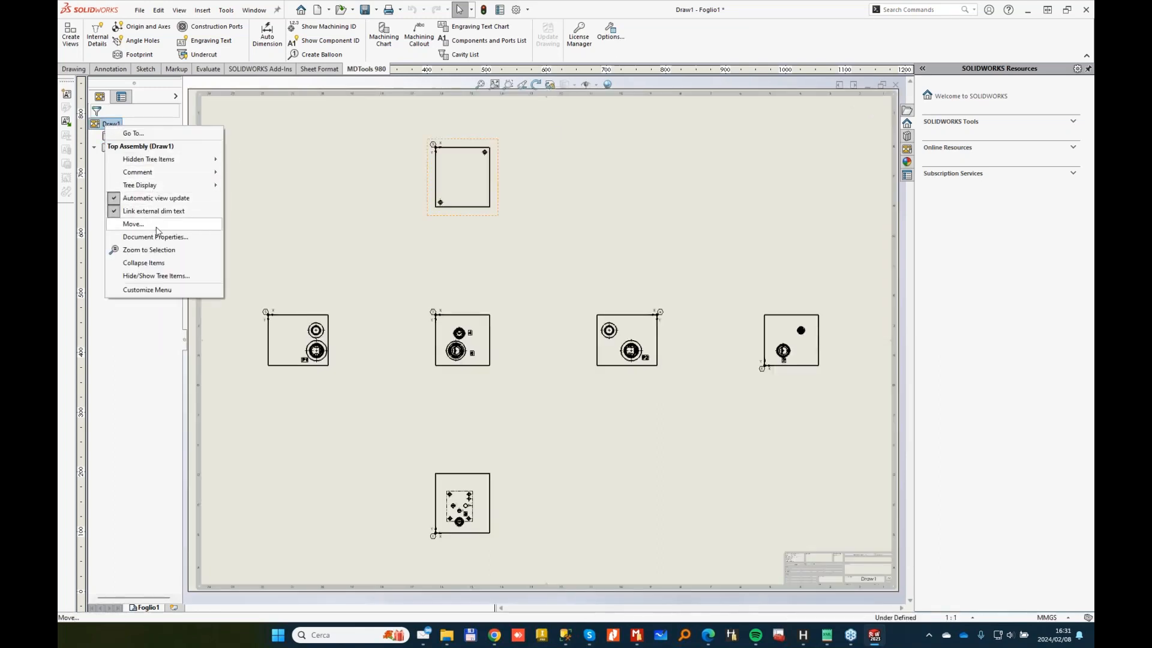
click(117, 124)
right_click(119, 150)
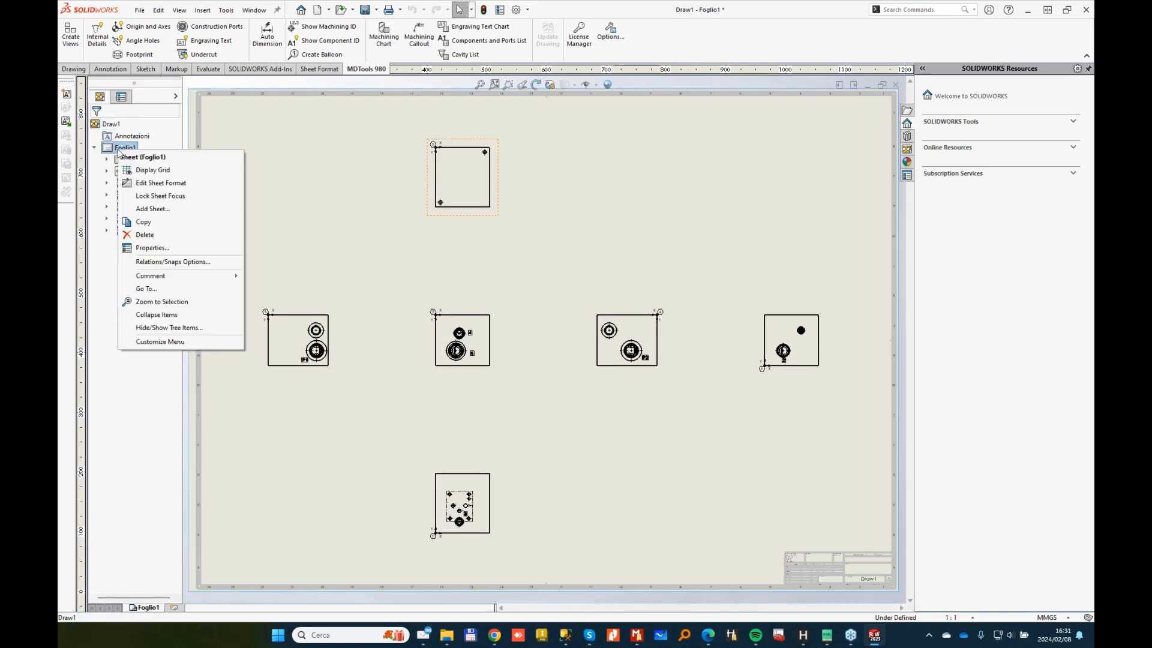
click(168, 247)
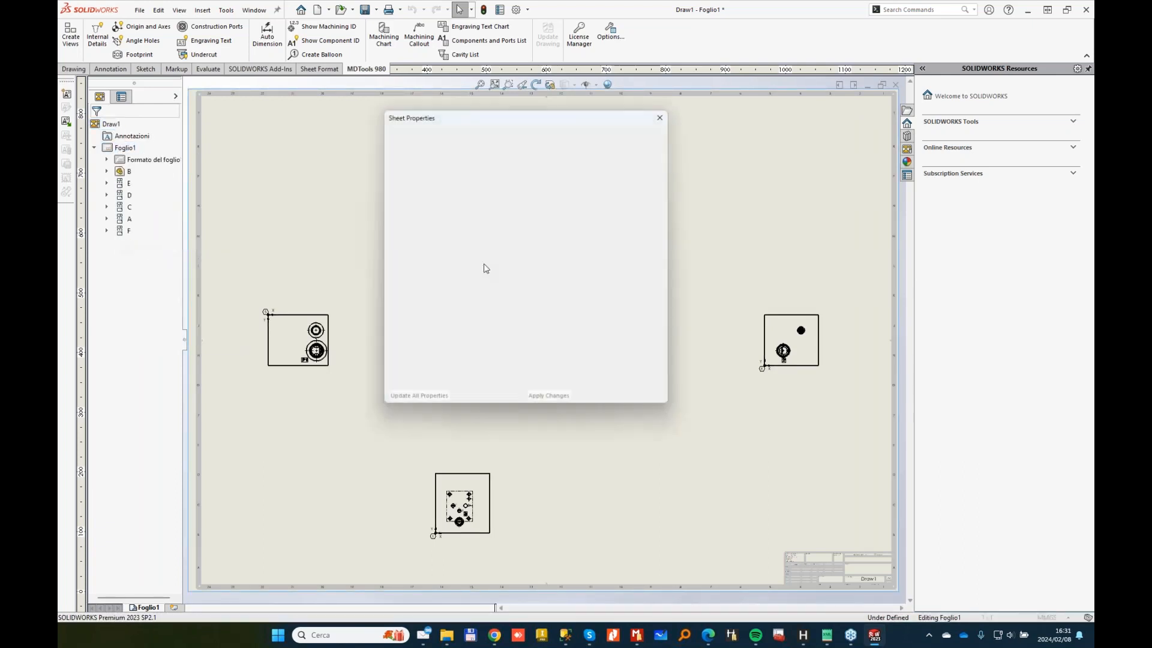
click(421, 238)
click(550, 399)
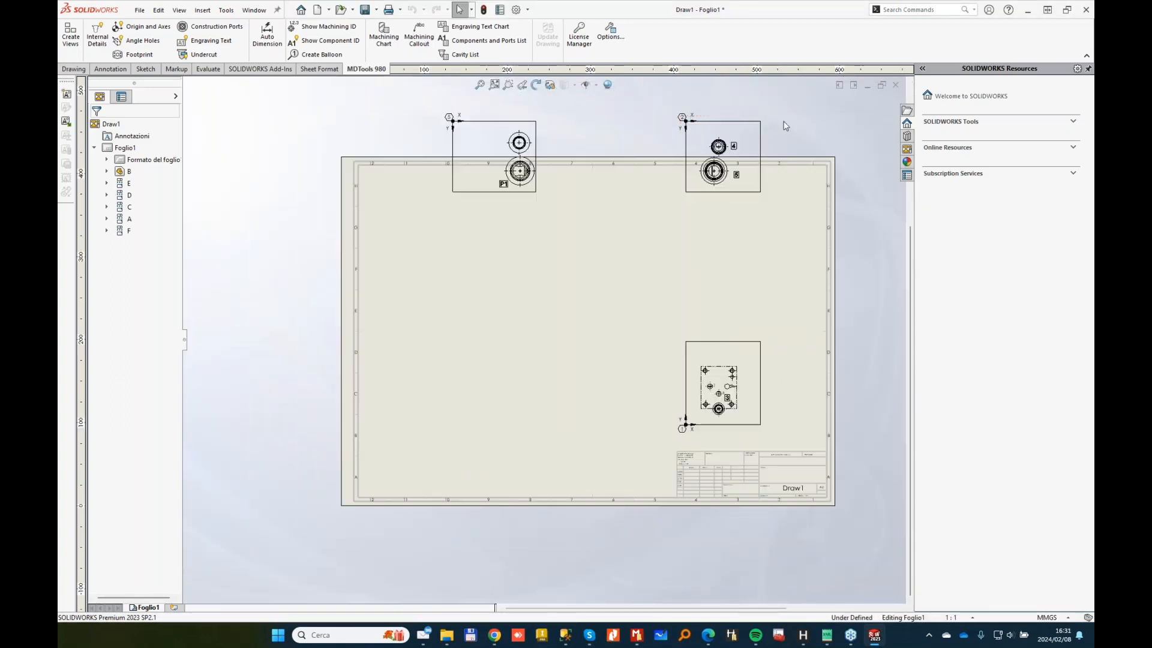
Step: Delete views B, P1 and the rest, recreate the manifold views, and add machining callouts
key(Delete)
click(540, 132)
key(Delete)
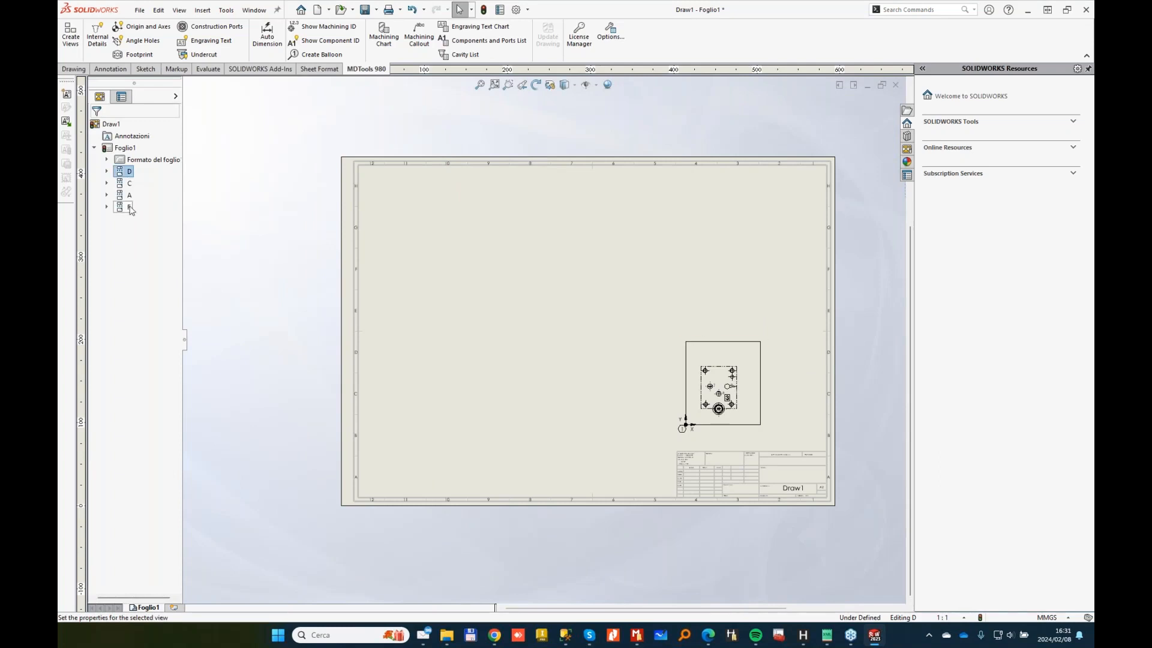
key(Delete)
click(70, 34)
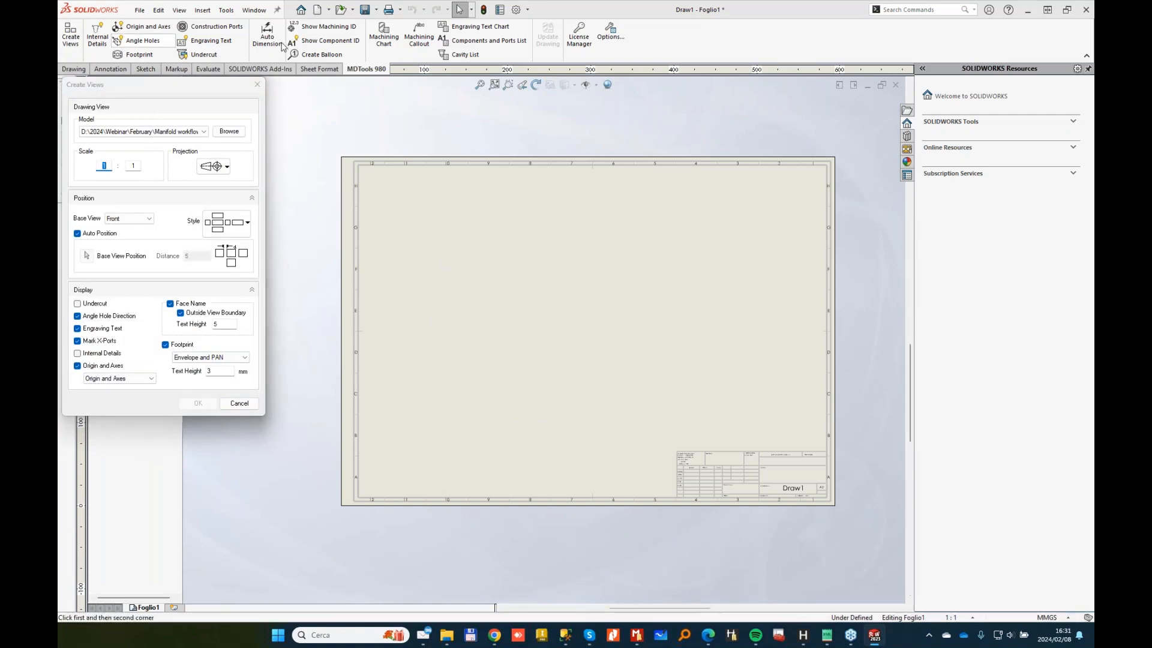
click(419, 37)
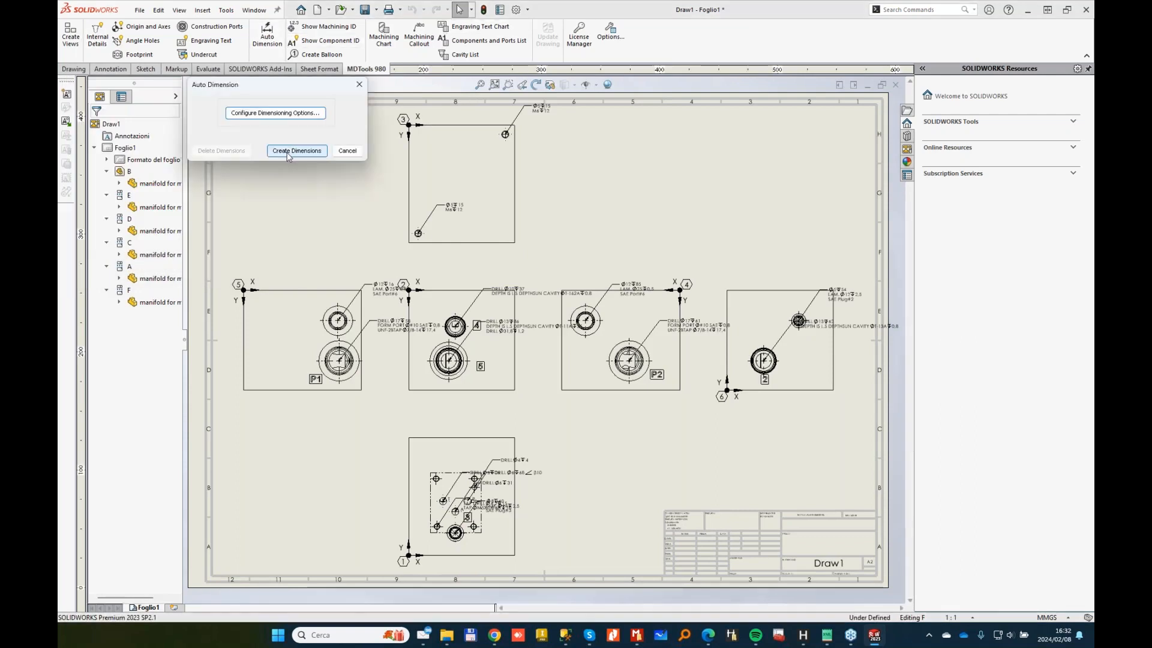
Step: Auto-create ordinate dimensions on all six views, then start a nine-entry cavity list
click(297, 151)
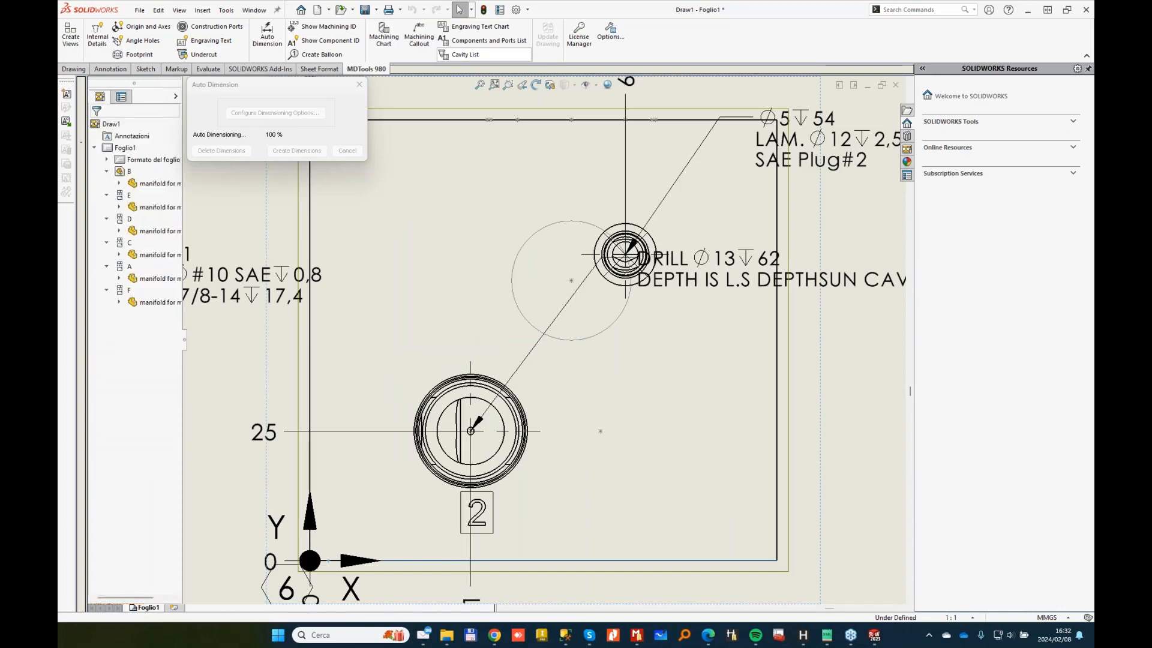
click(465, 55)
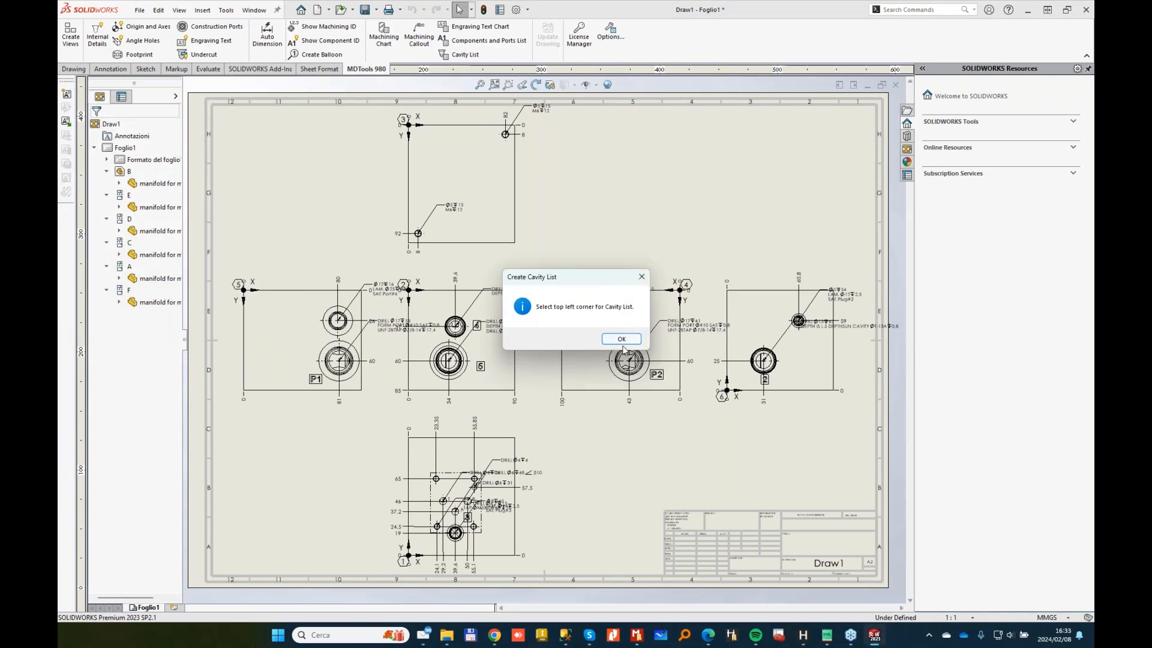
Step: Place the nine-row cavity list at the sheet's top right
click(621, 339)
click(675, 114)
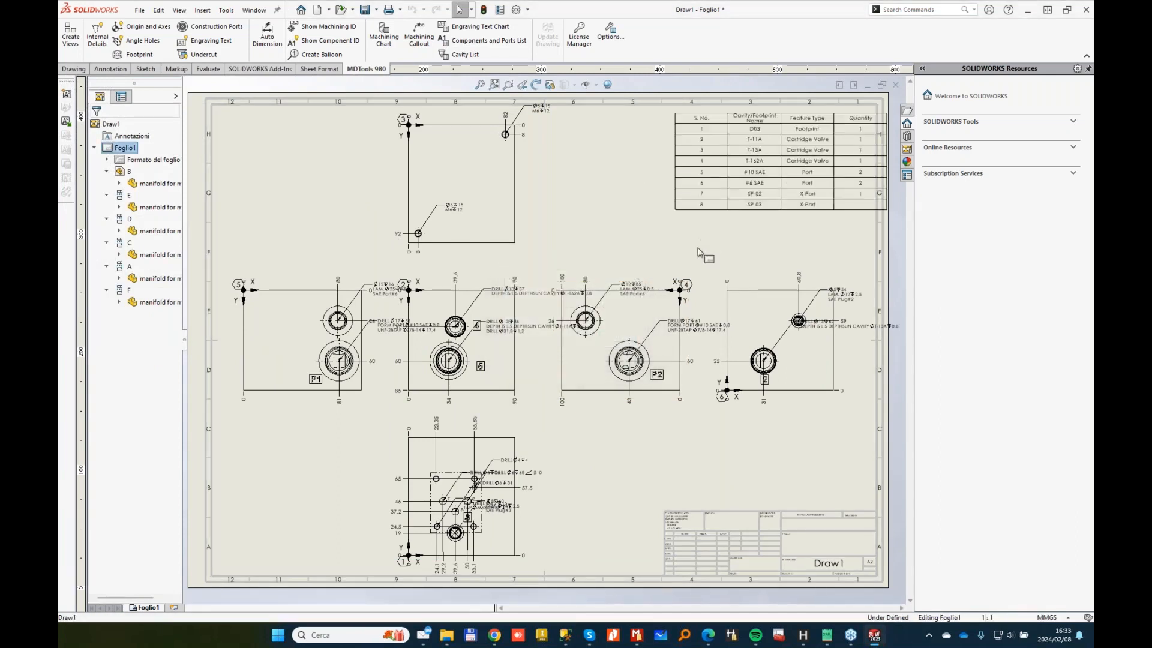
scroll(812, 292, down, 1)
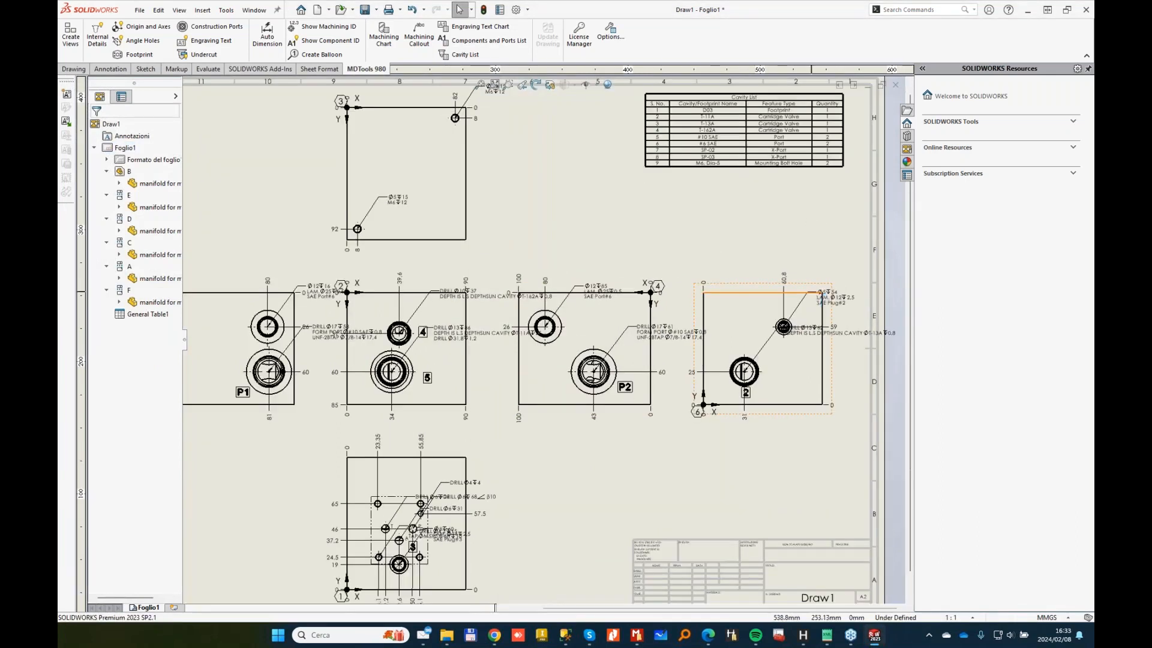
Step: Move the SAE Plug#2, T-13A, T-162A, T-11A, SAE Port#6 and Ø6 drill notes clear of their views
drag(819, 292, 813, 251)
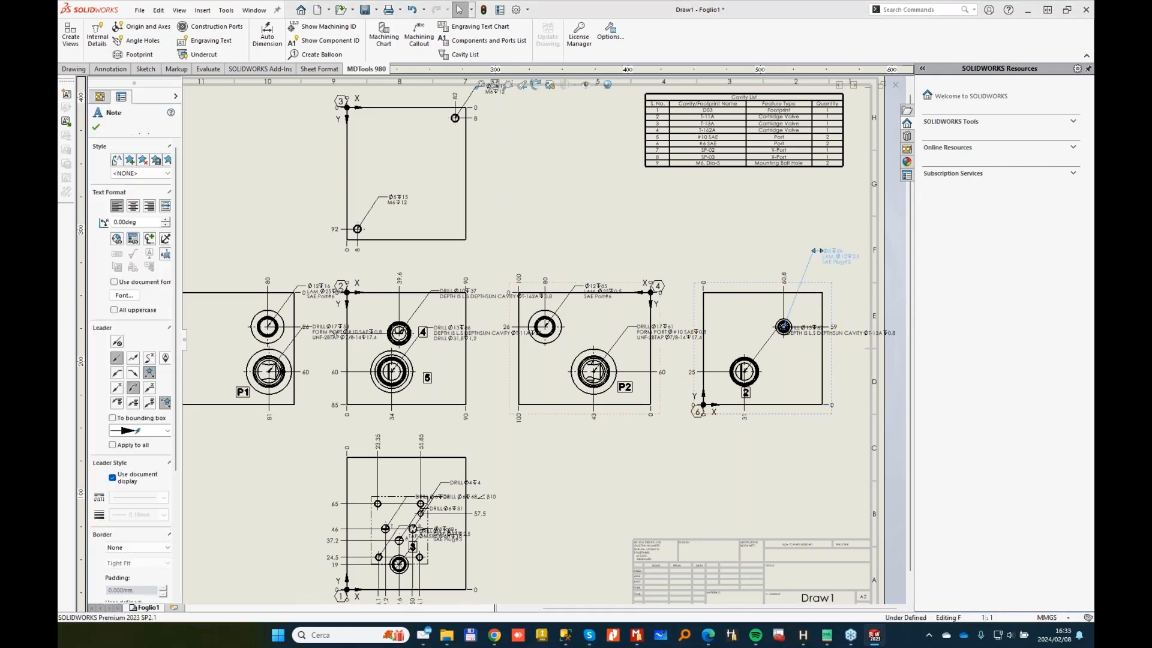
drag(847, 337, 799, 225)
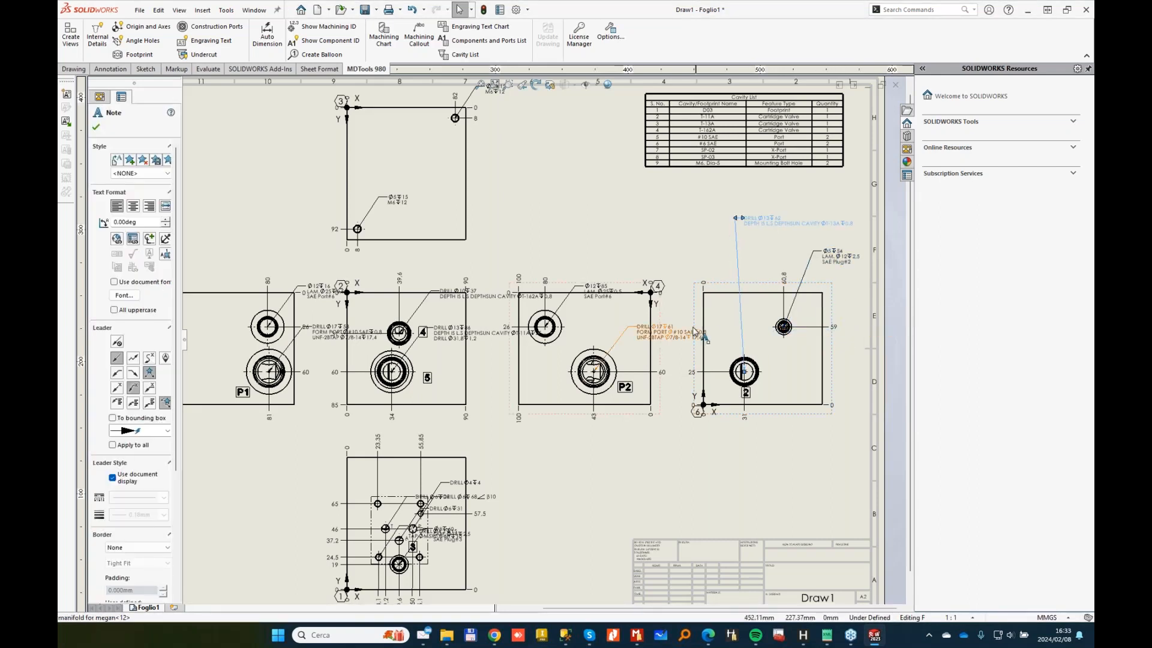
drag(665, 329, 660, 445)
drag(598, 287, 608, 249)
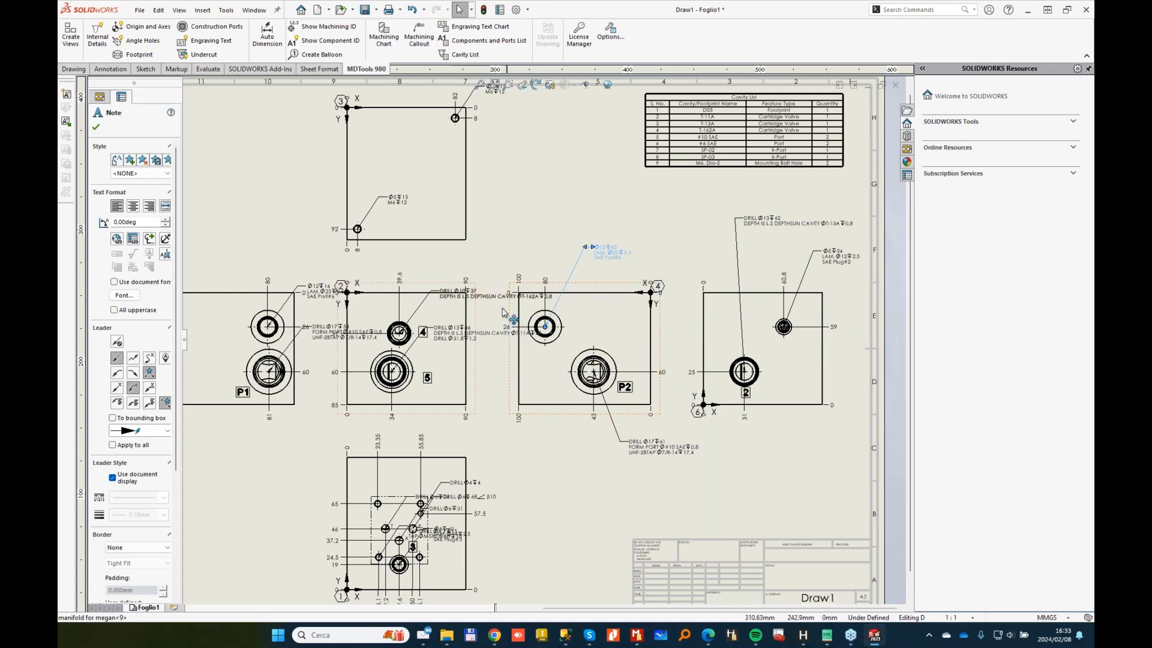
drag(480, 299, 483, 259)
drag(476, 335, 486, 437)
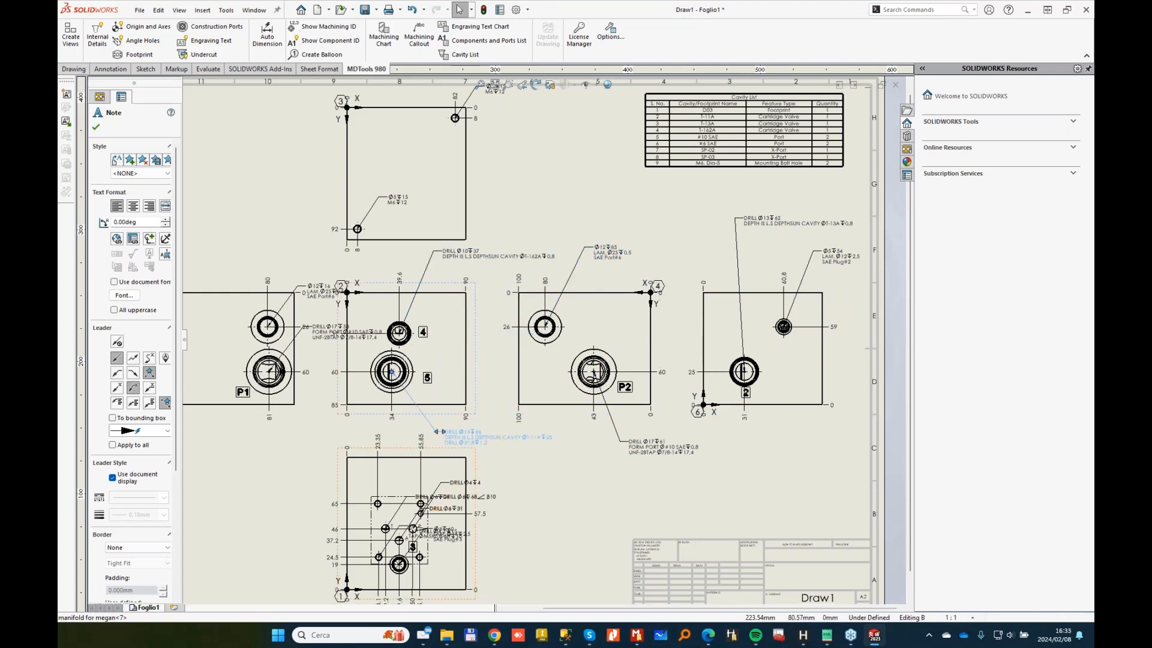
drag(420, 497, 307, 477)
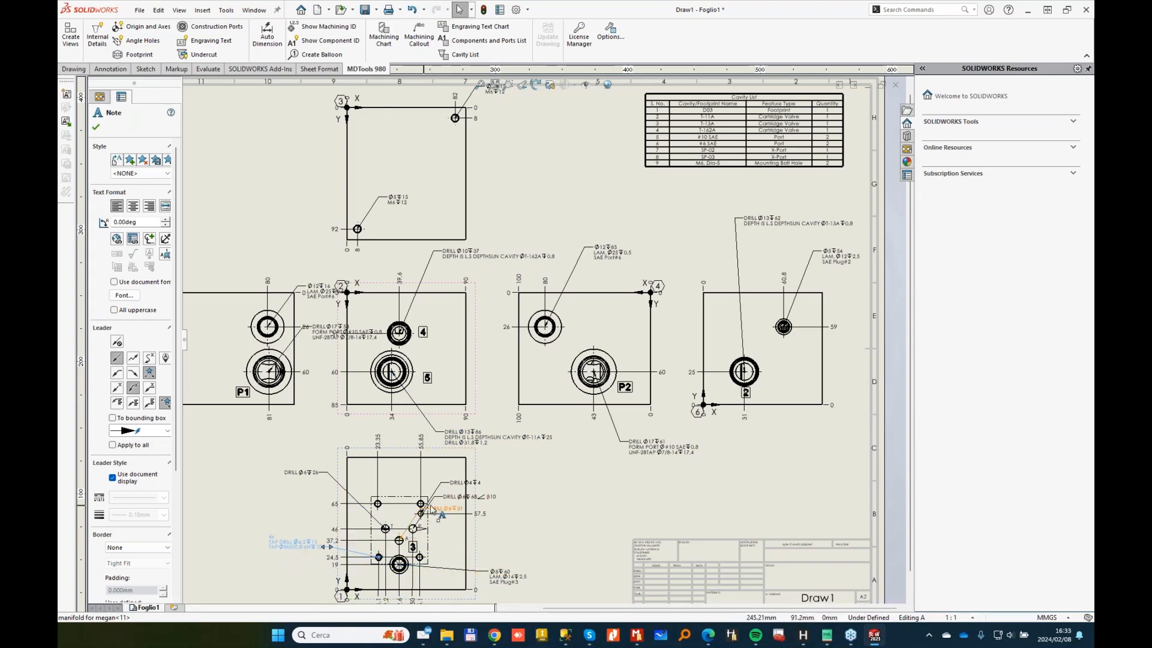
scroll(438, 510, up, 2)
drag(461, 491, 532, 546)
drag(483, 482, 528, 519)
scroll(537, 363, up, 5)
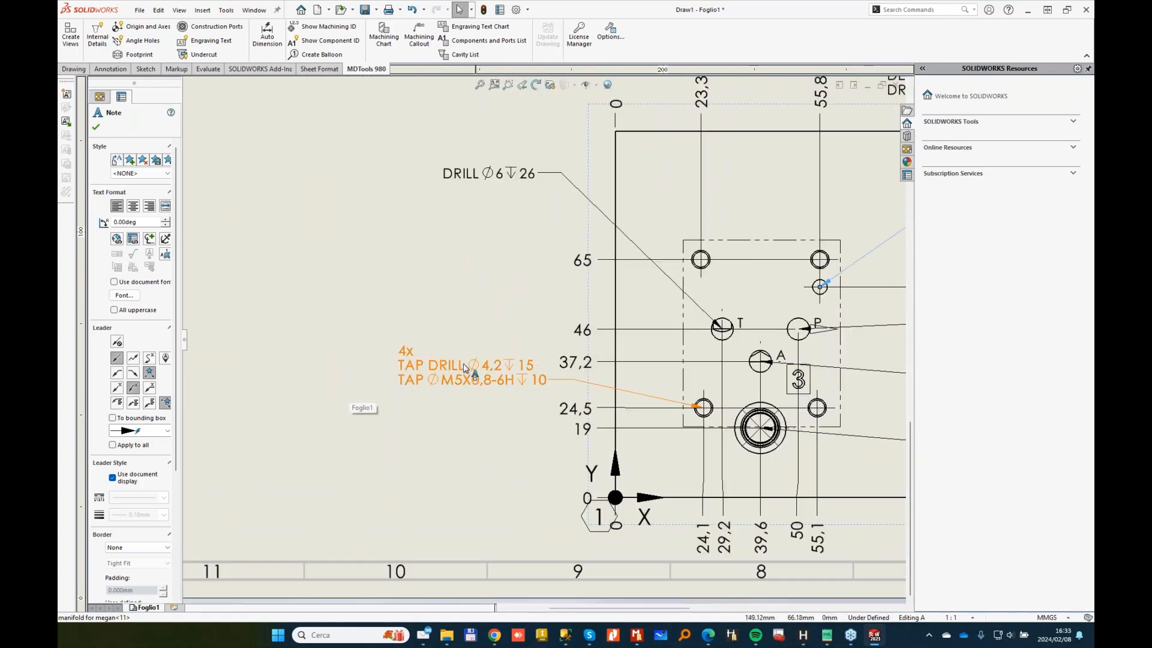
scroll(473, 311, down, 2)
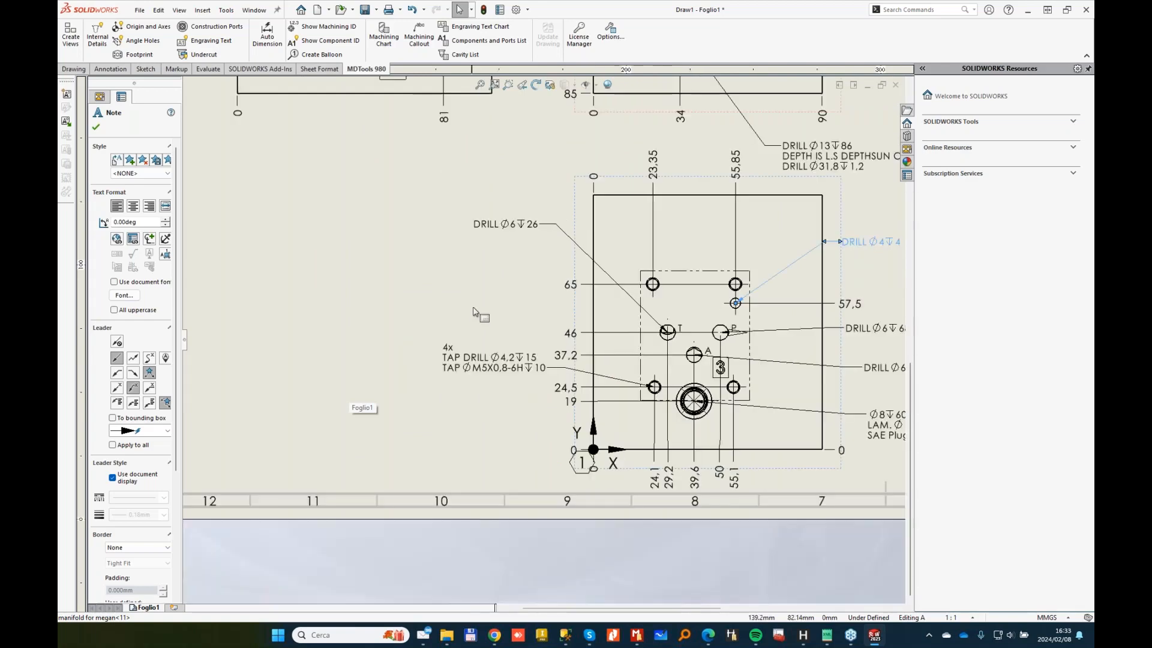
Step: Drag the DRILL Ø17 note lower left, Ø12 SAE Port#6 up-left, and Ø5 M6 near its hole
middle_drag(454, 87, 442, 336)
mouse_move(522, 212)
mouse_down()
mouse_move(325, 448)
mouse_move(216, 422)
mouse_up()
middle_drag(532, 134, 523, 332)
drag(523, 331, 301, 273)
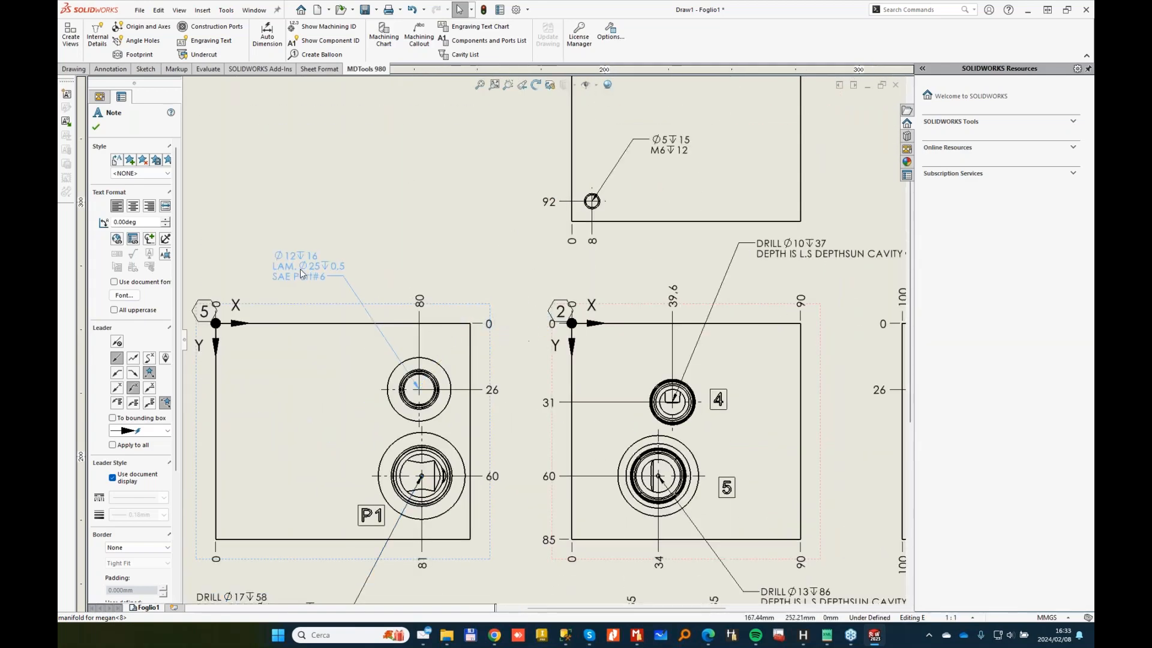
middle_drag(585, 162, 450, 319)
drag(534, 307, 319, 306)
middle_drag(594, 288, 449, 443)
drag(580, 244, 601, 360)
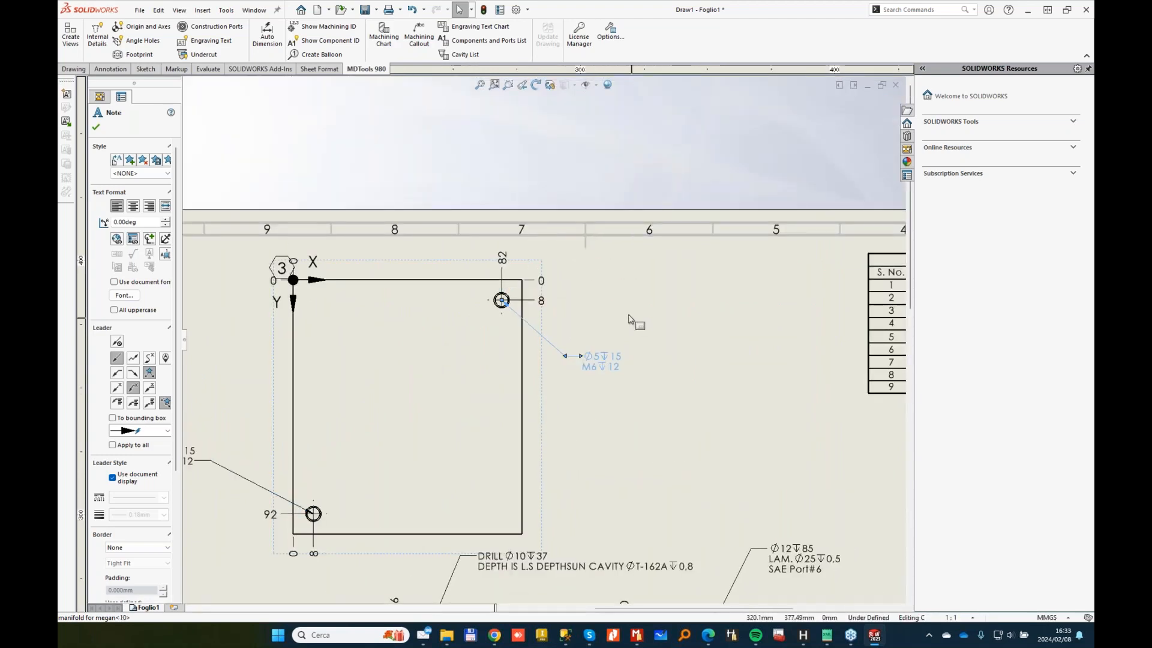
middle_drag(614, 330, 691, 265)
click(690, 262)
Step: Zoom and pan out to show the whole A2 sheet with all views
scroll(708, 425, up, 2)
scroll(714, 428, down, 1)
mouse_move(711, 360)
middle_down()
mouse_move(548, 175)
mouse_move(511, 105)
middle_up()
scroll(574, 327, up, 1)
scroll(574, 325, up, 1)
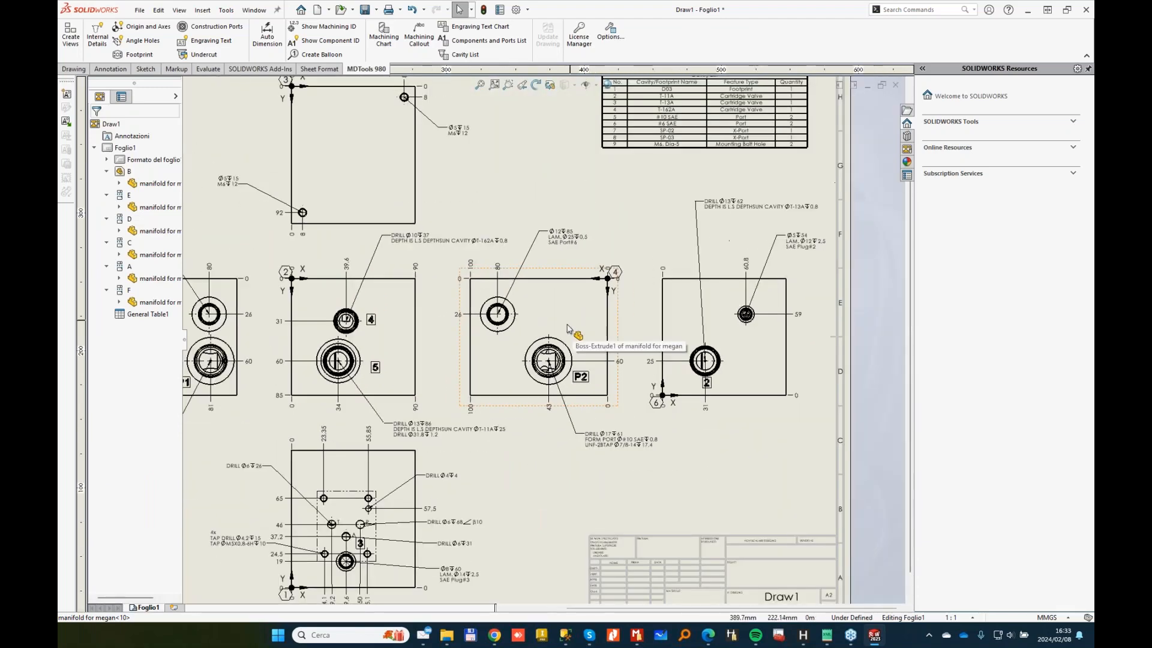
middle_drag(517, 311, 592, 242)
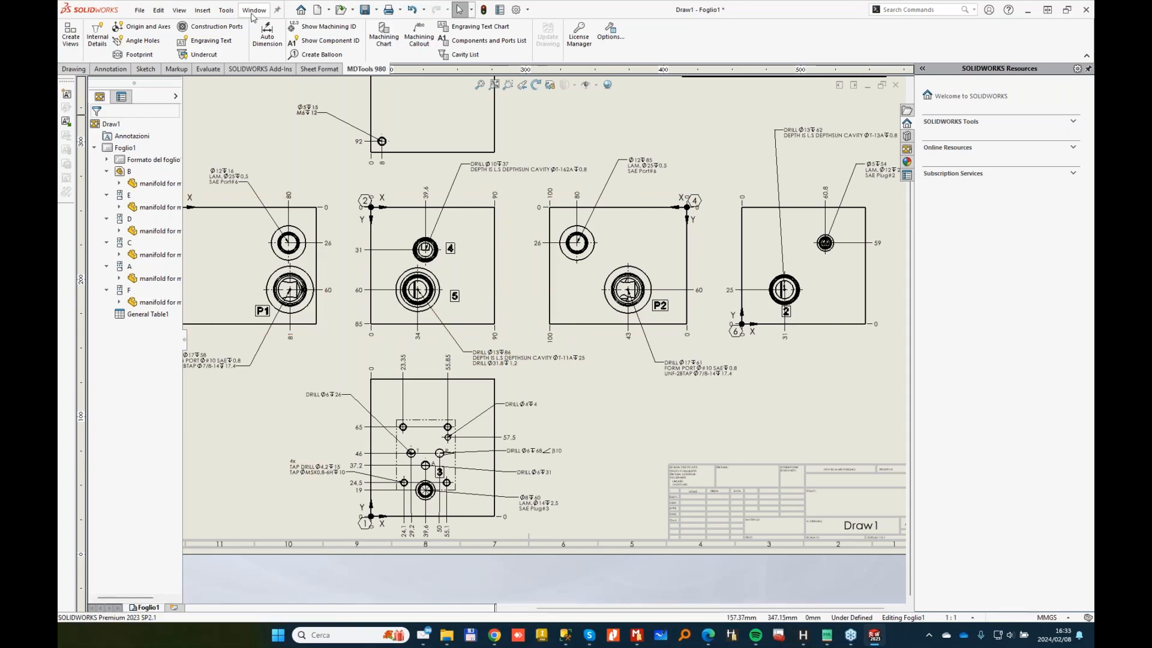
Step: Export the manifold for megan part as manifold for megan.mbxml and bring the NetBlok3D browser forward
click(230, 16)
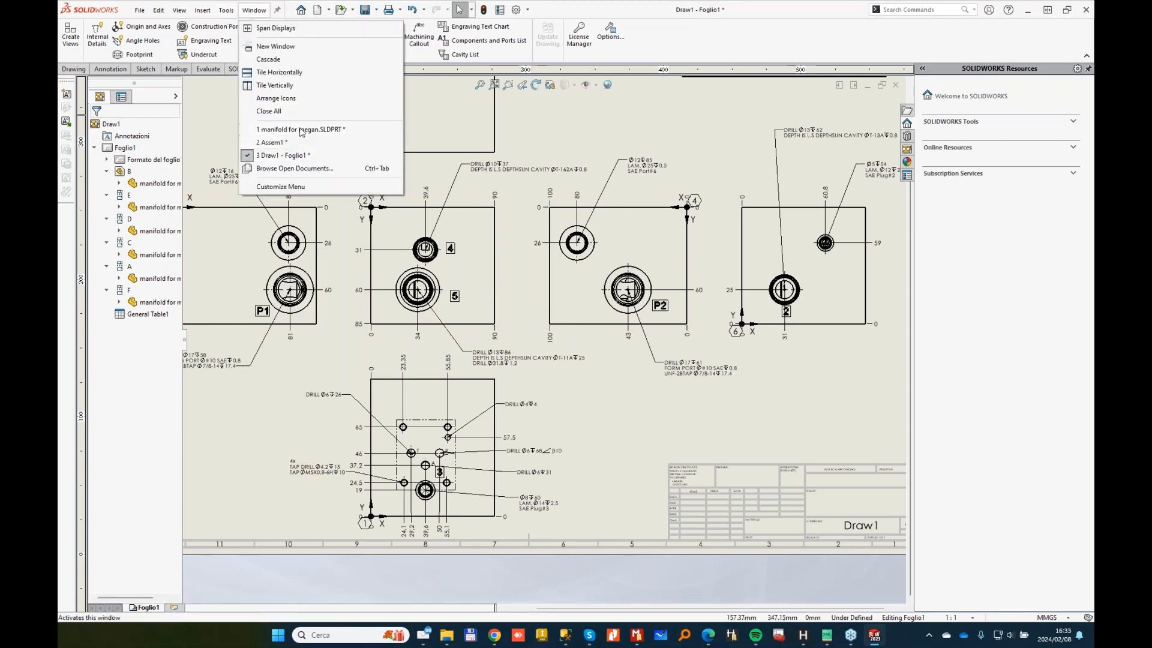
click(306, 154)
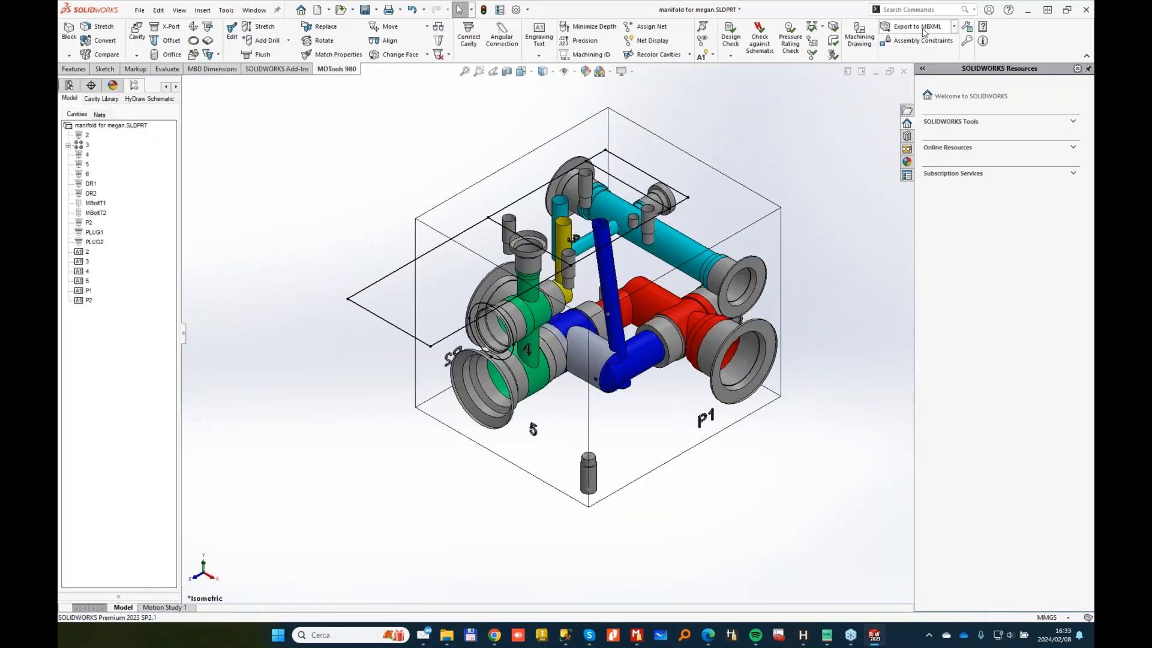
click(928, 31)
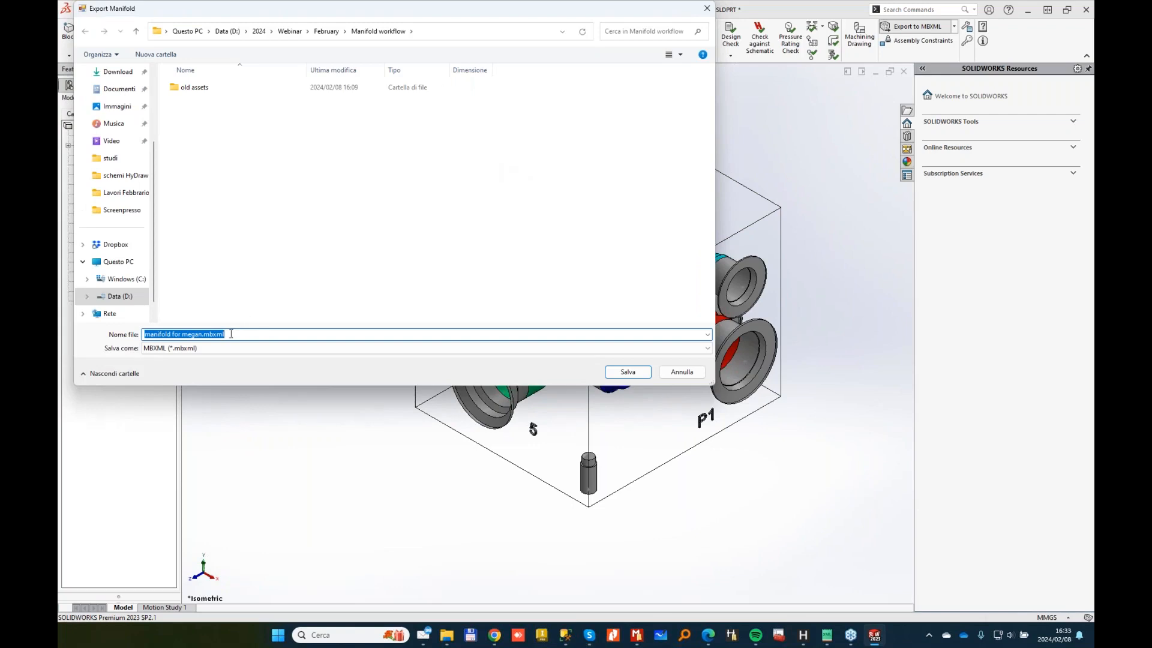
click(631, 372)
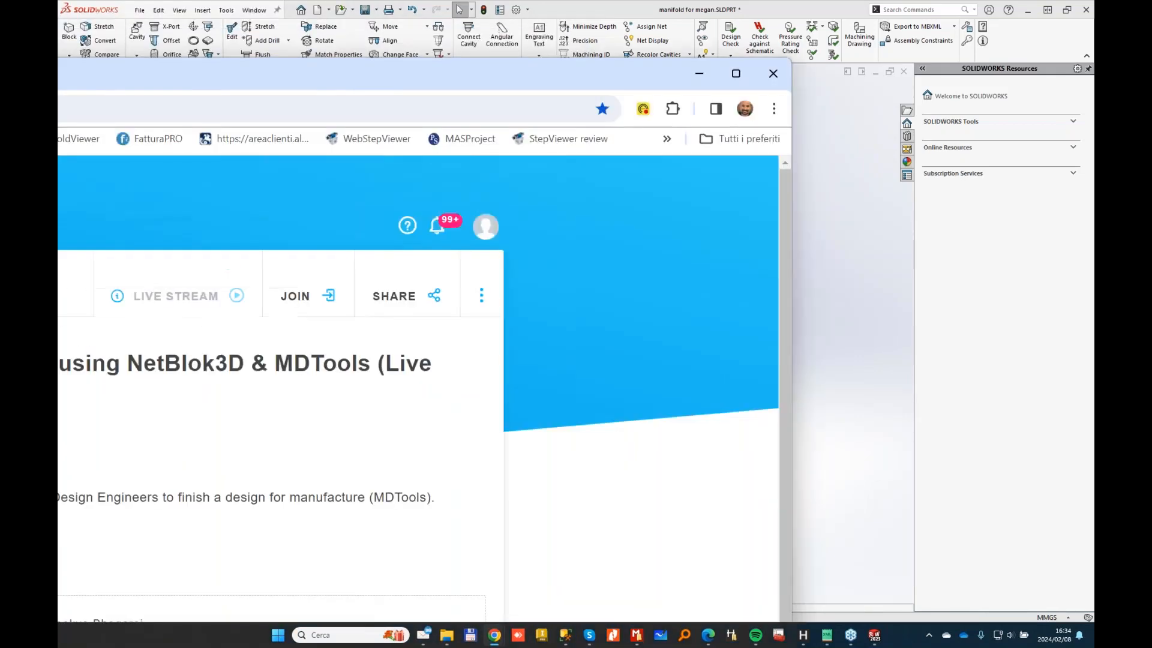
drag(57, 96, 517, 2)
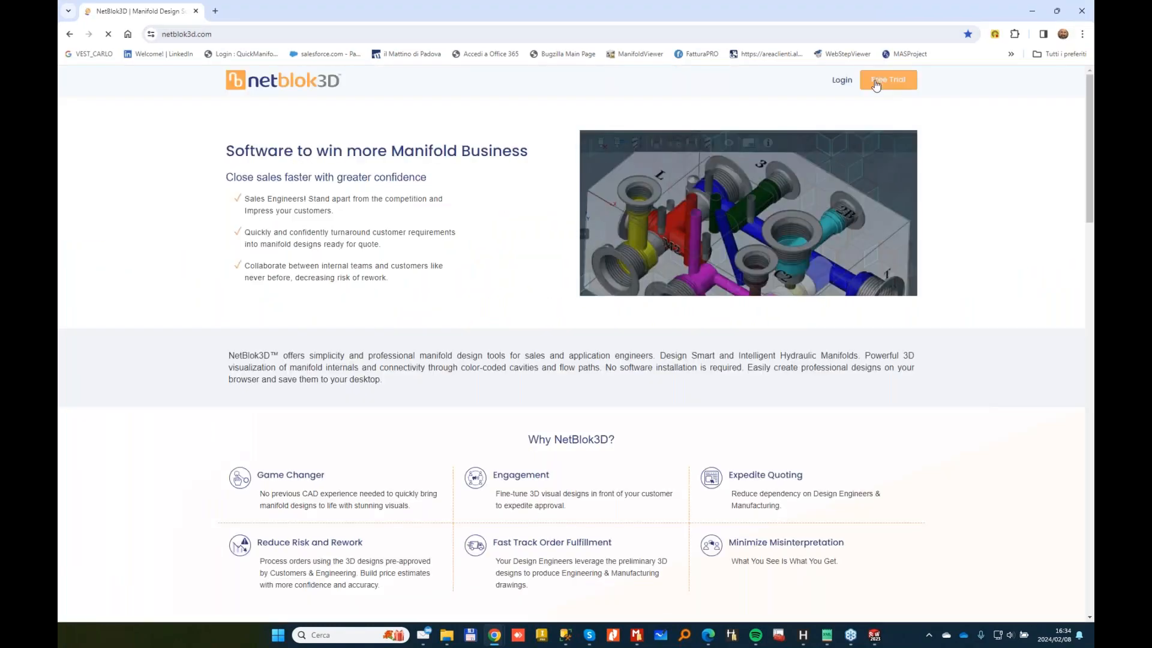
Step: Sign in to NetBlok3D with saved credentials and start opening a design from drive D
click(839, 81)
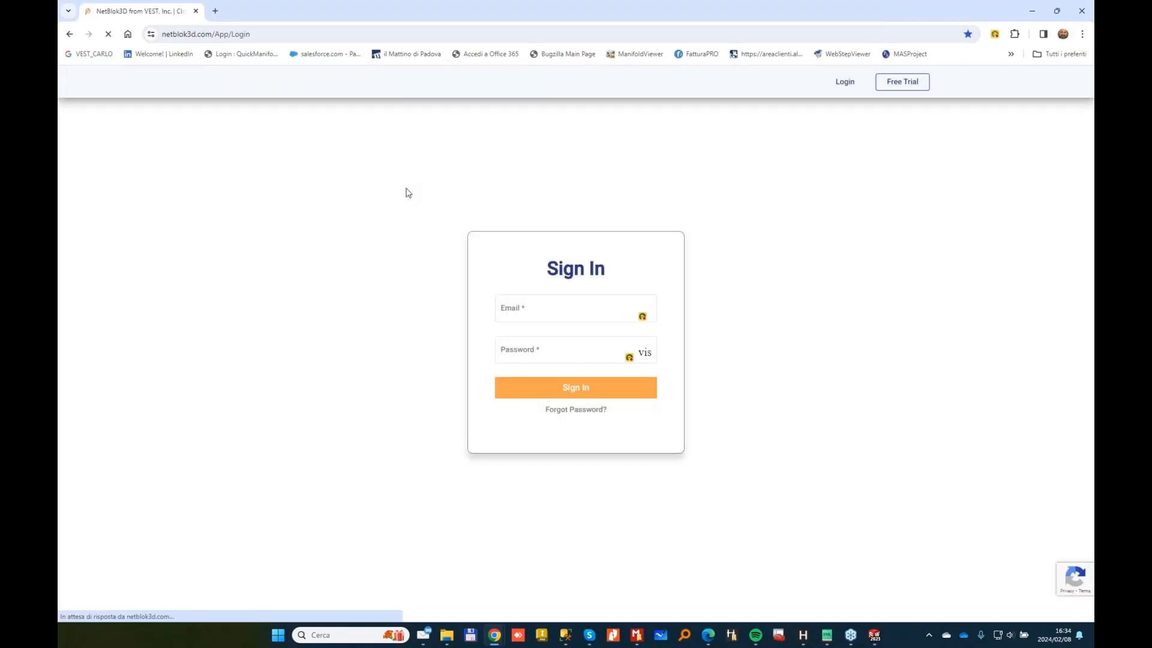
click(574, 387)
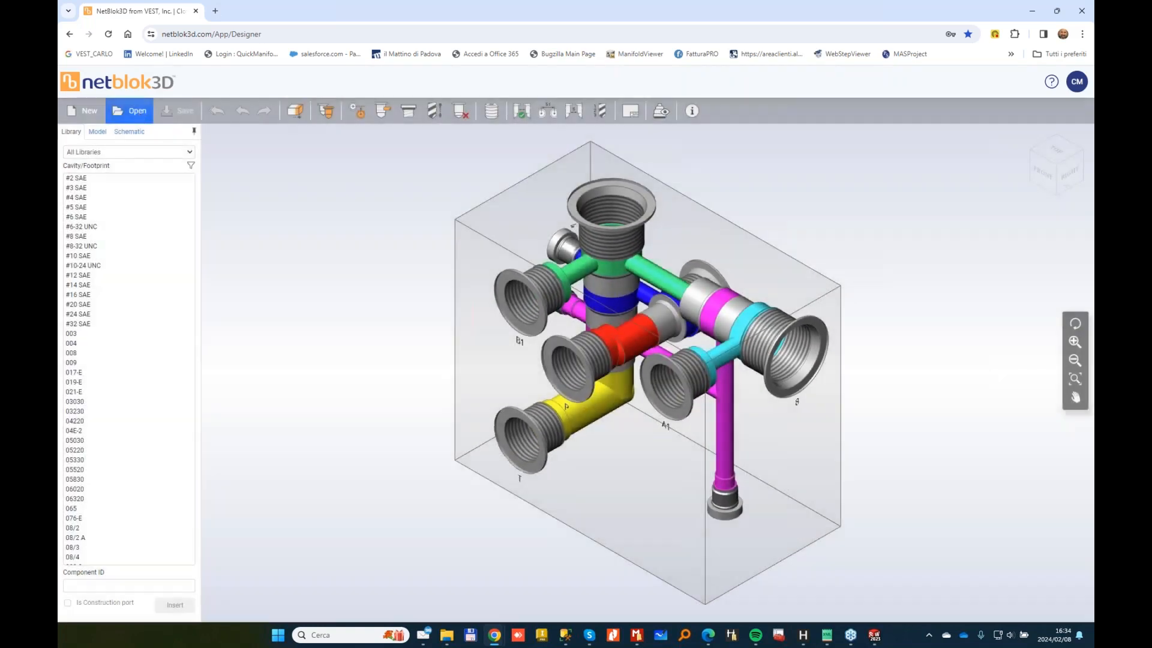
click(129, 111)
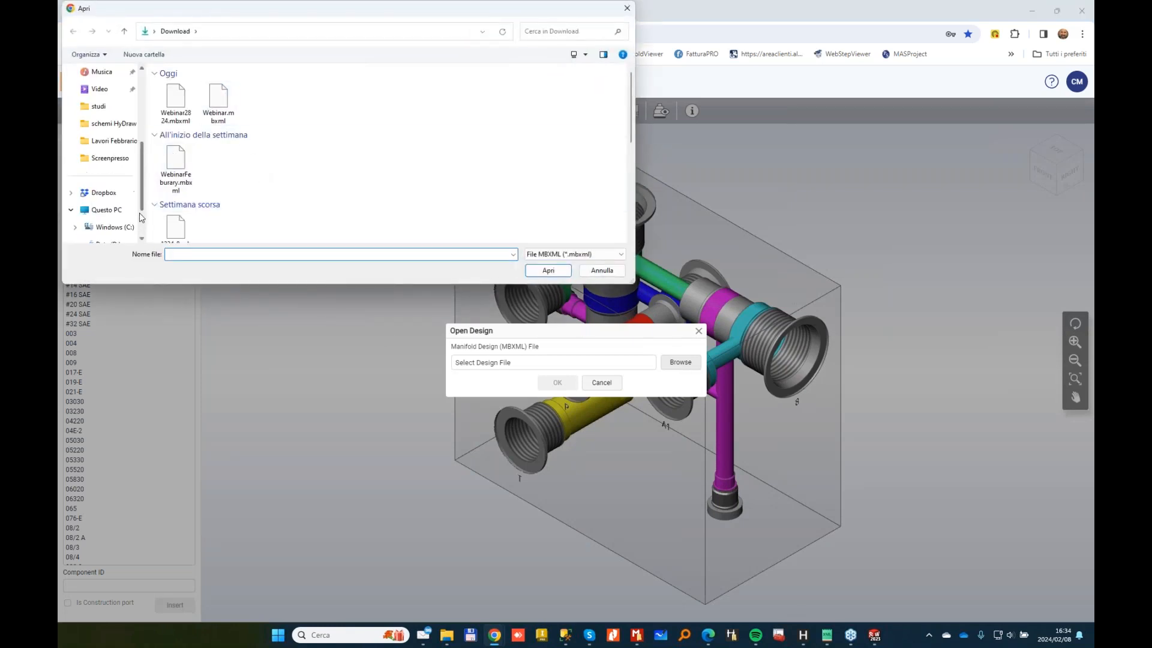
scroll(112, 120, down, 2)
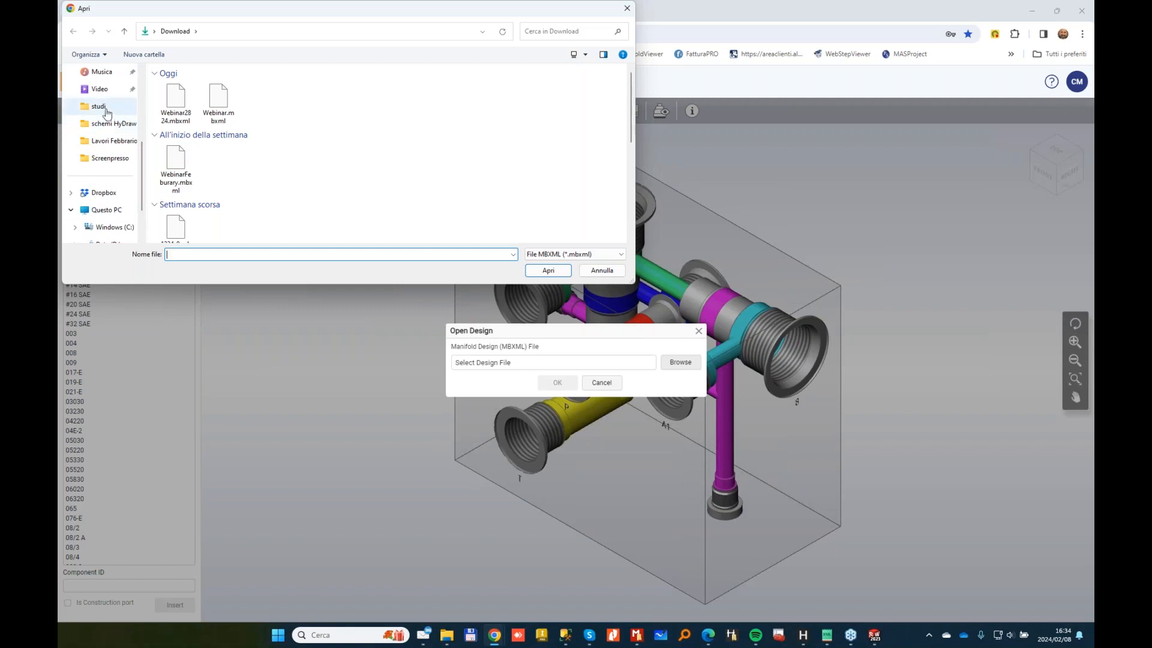
scroll(107, 120, down, 2)
click(104, 193)
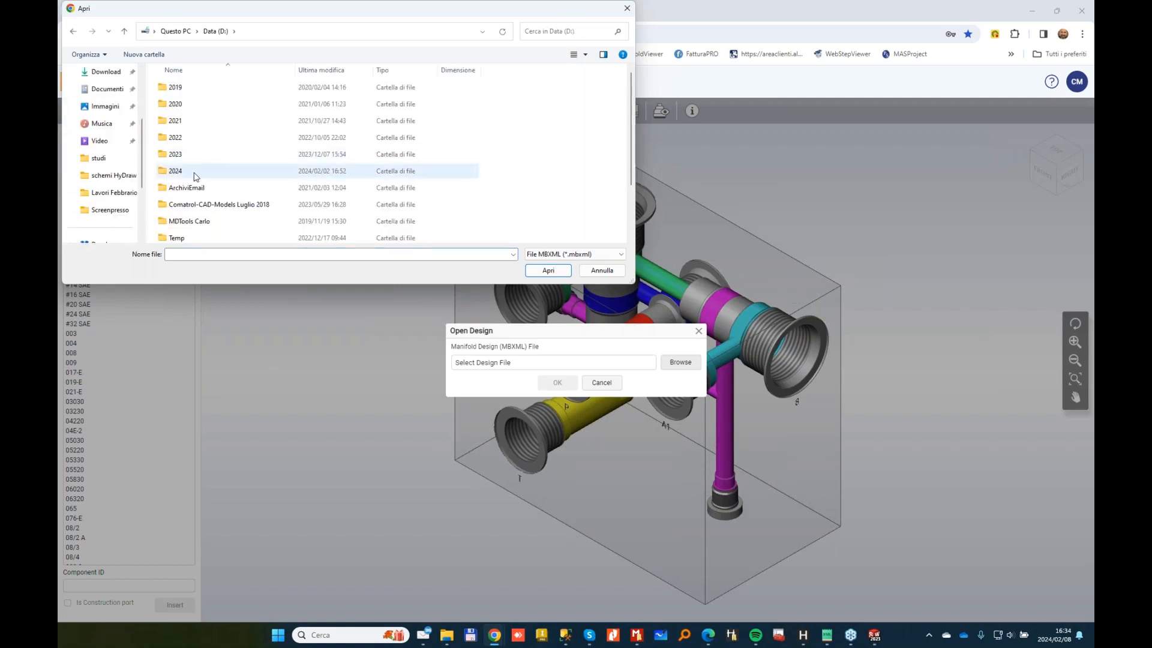
Step: Load manifold for megan.mbxml from D:\2024\Webinar\February\Manifold workflow into the designer
double_click(194, 173)
double_click(192, 121)
click(201, 89)
double_click(201, 90)
double_click(209, 90)
click(204, 107)
click(548, 271)
key(Return)
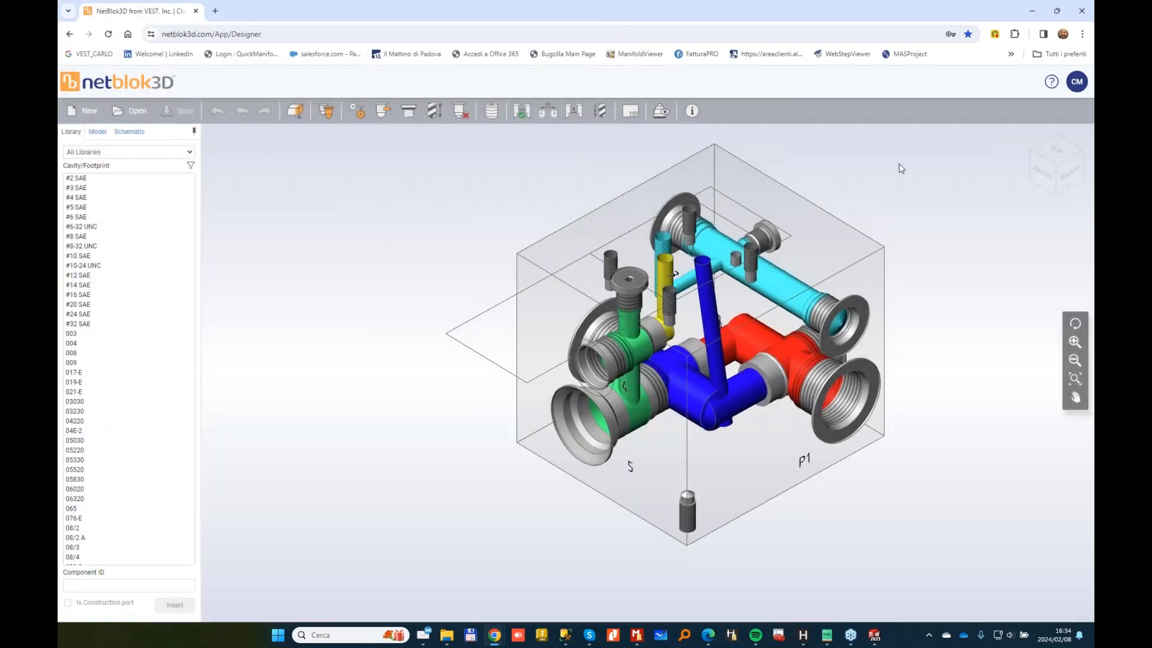
drag(818, 575, 733, 590)
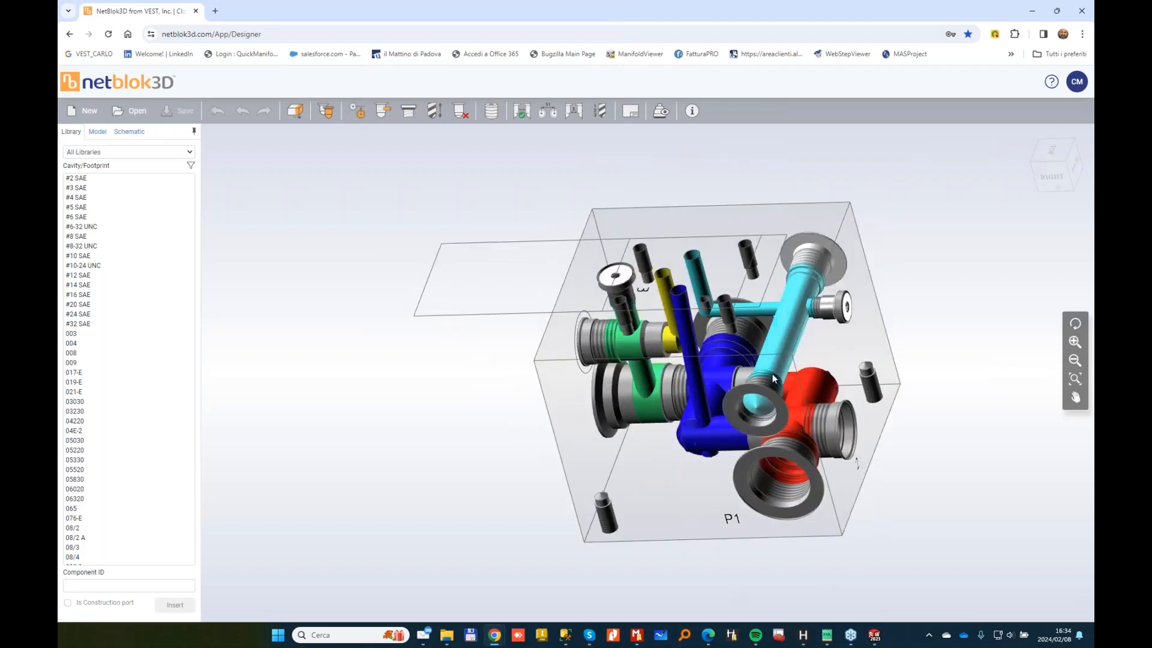
drag(891, 428, 729, 338)
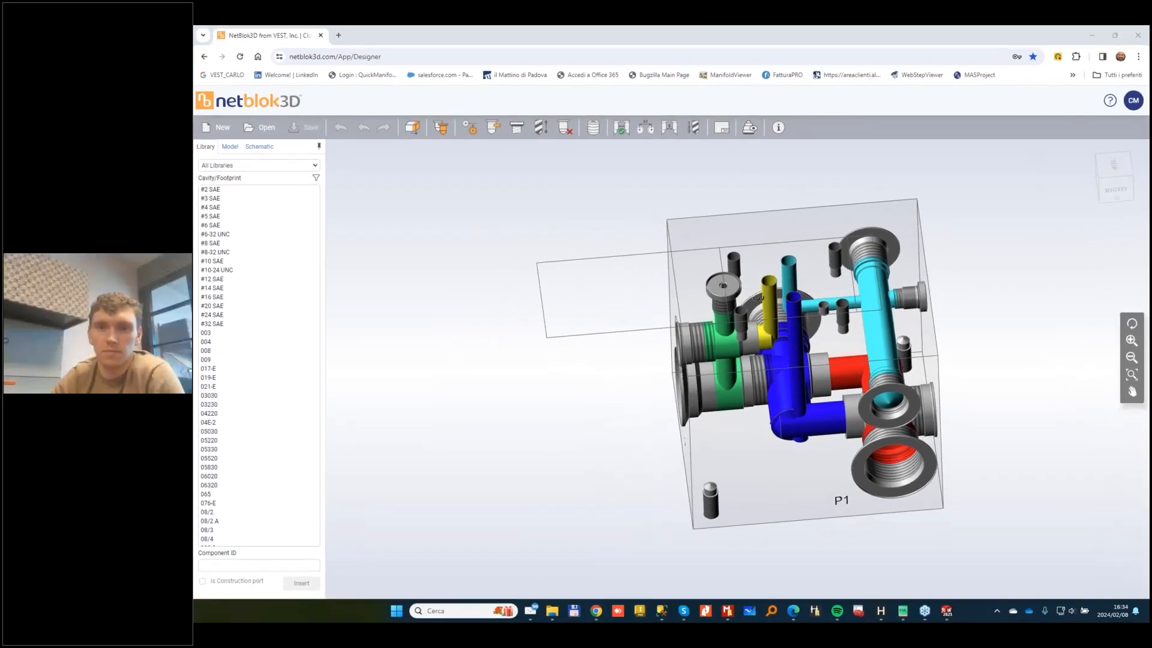
drag(952, 469, 602, 368)
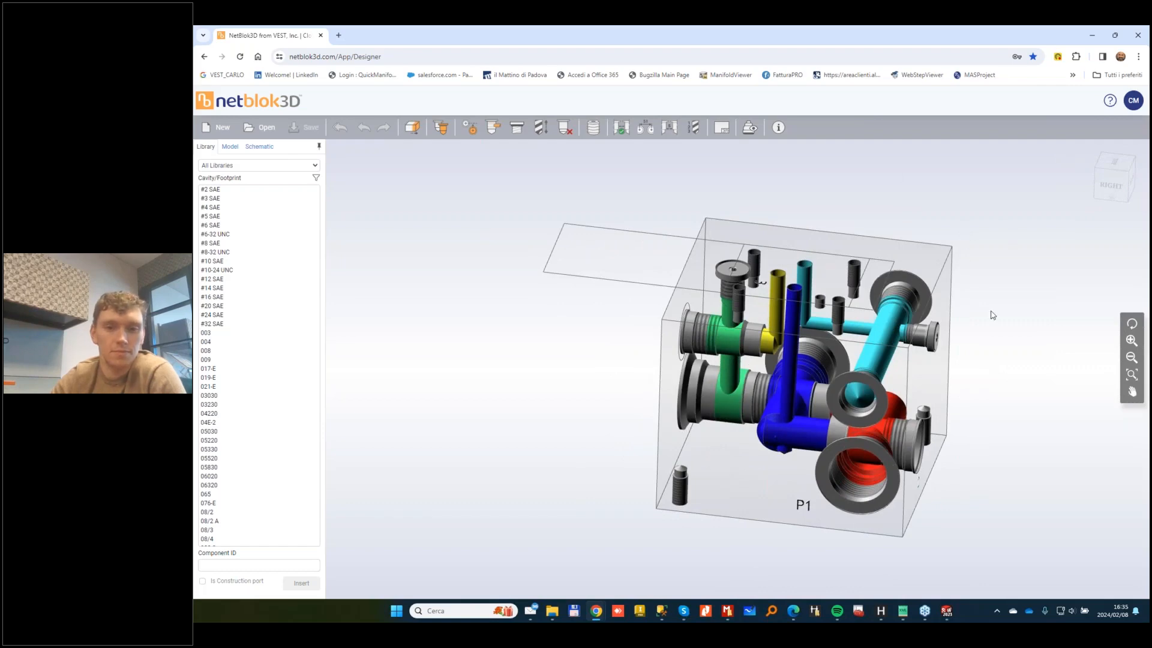
drag(990, 450, 949, 434)
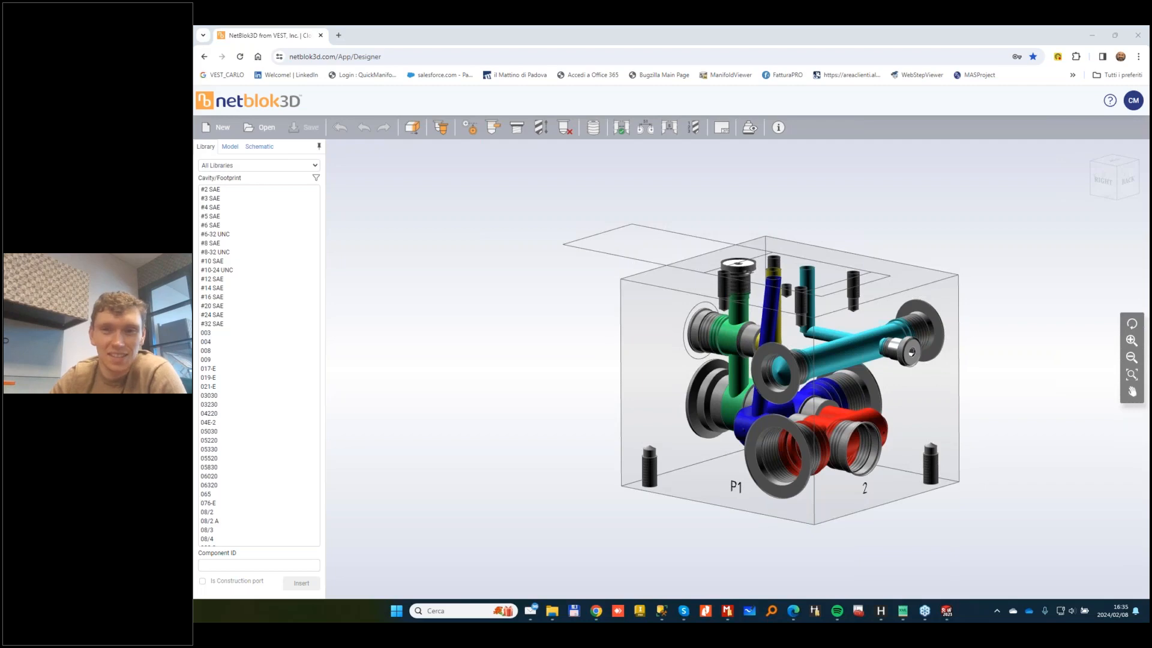
drag(487, 401, 502, 422)
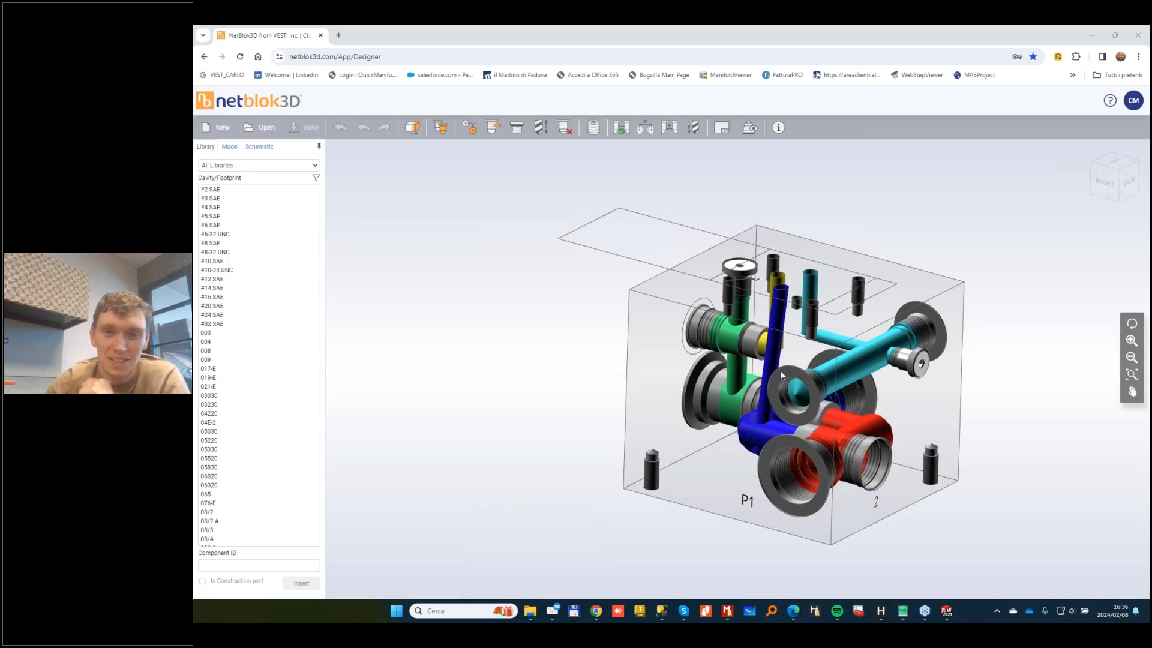
Step: Launch PowerPoint via a Start search for POWER and advance the slide show two slides
click(421, 59)
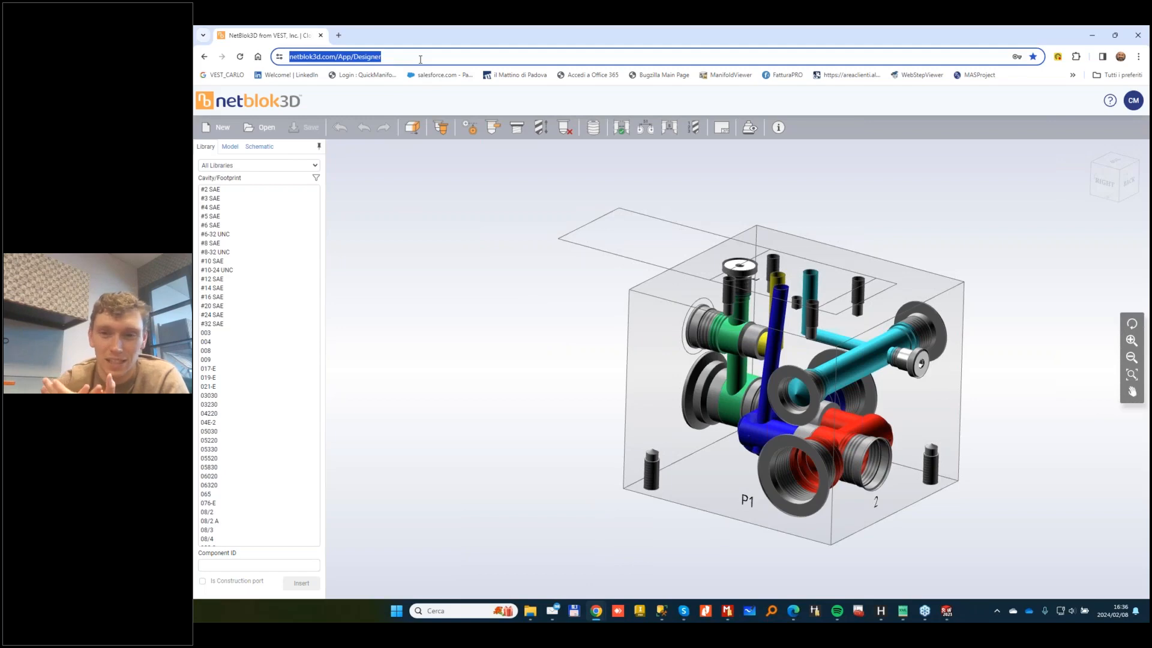
click(400, 610)
text(POWER)
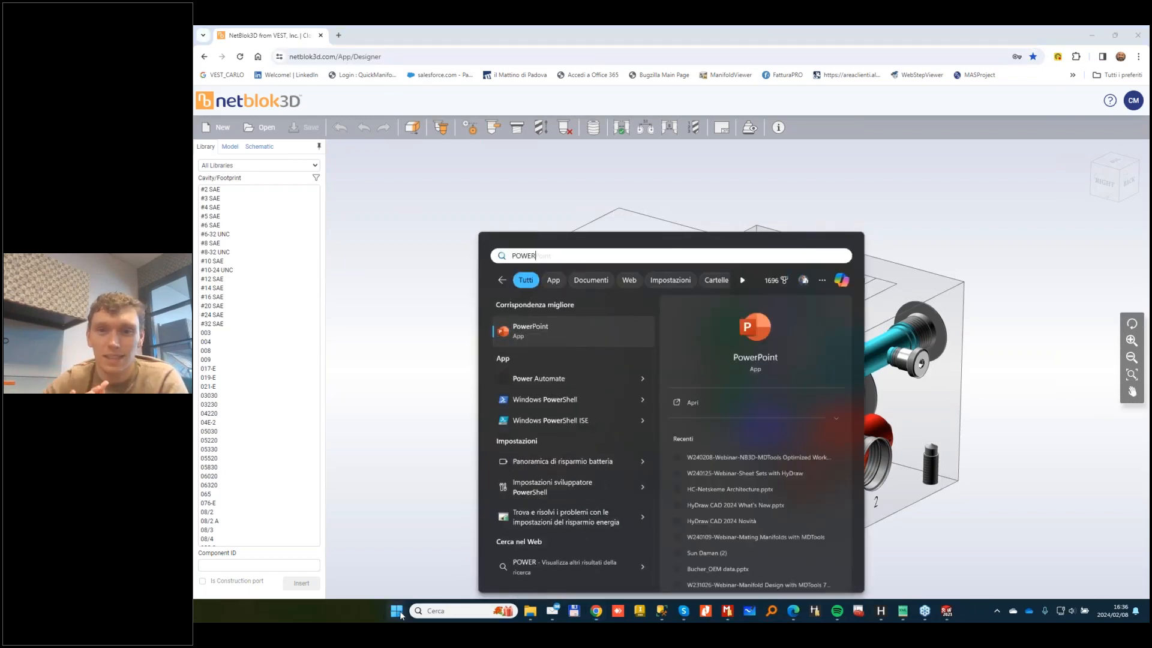
click(760, 401)
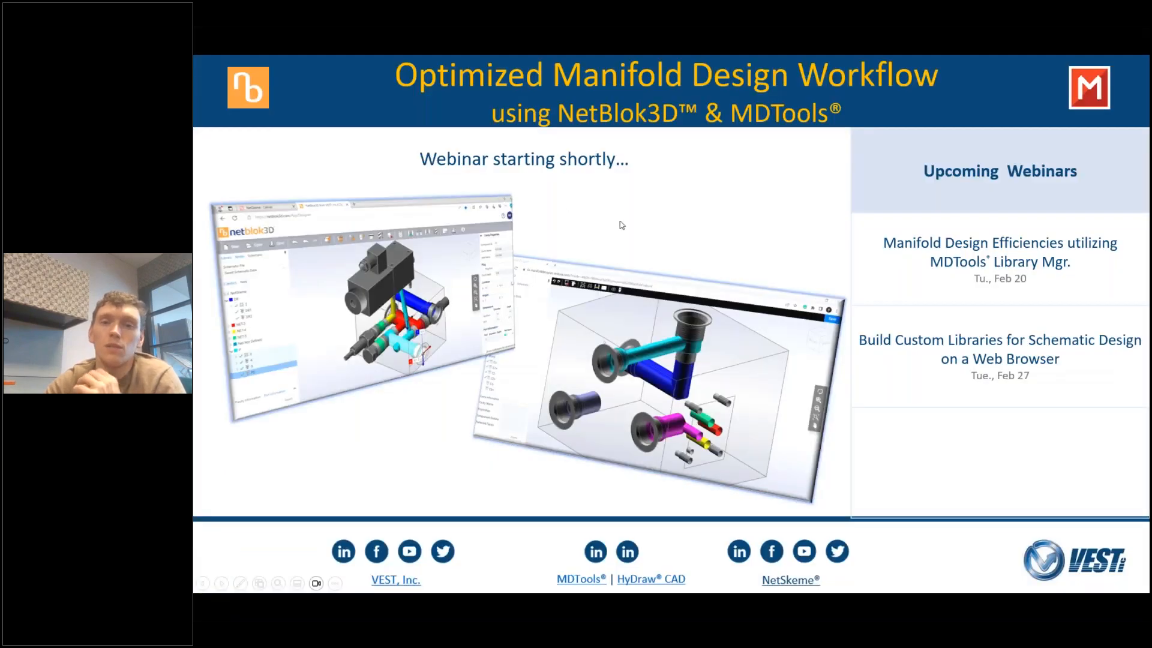
click(726, 247)
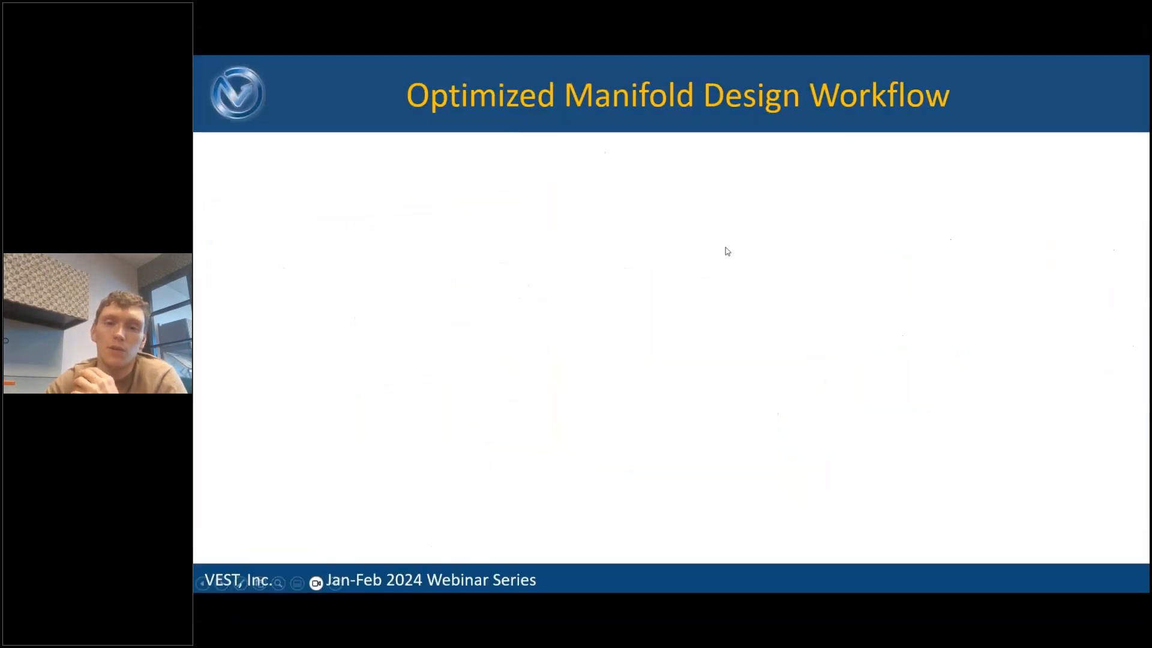
click(725, 247)
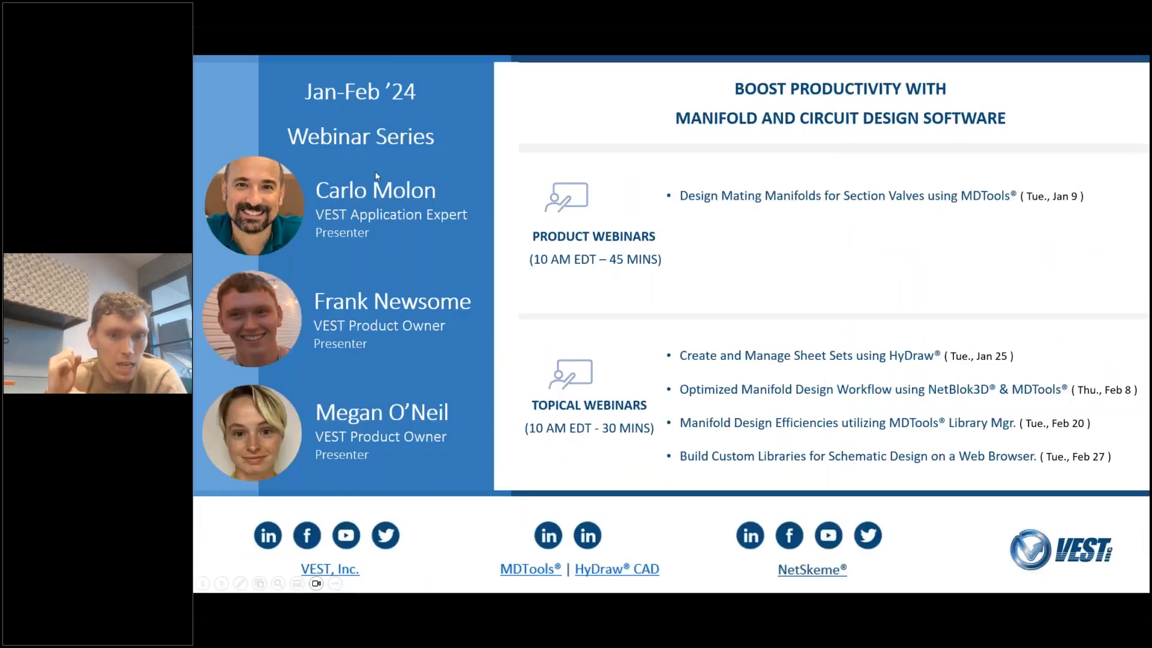